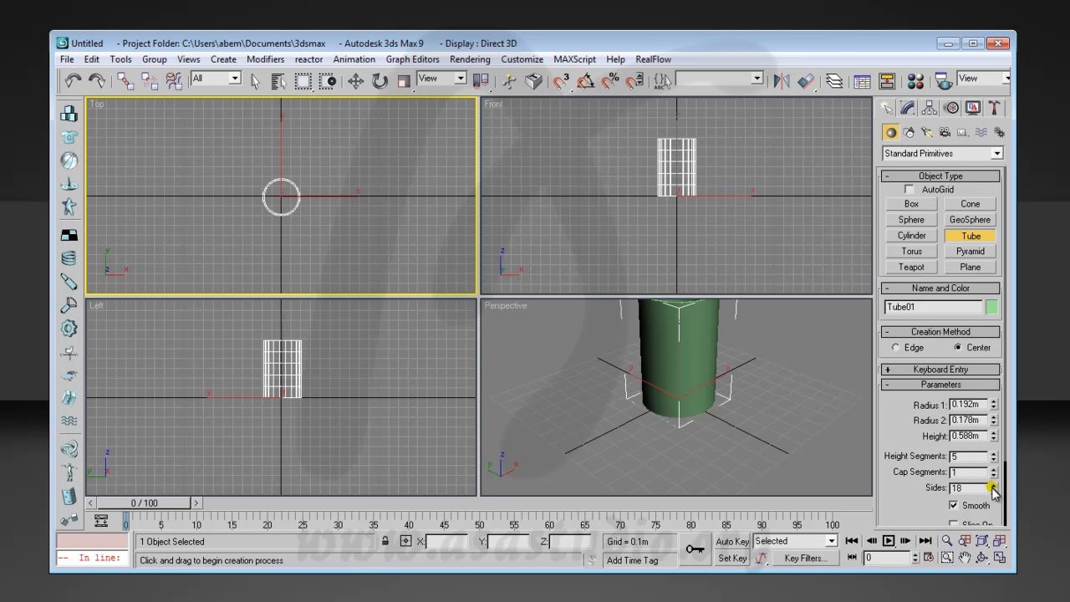
Apply an Edit Poly modifier to the tube
left_click(911, 112)
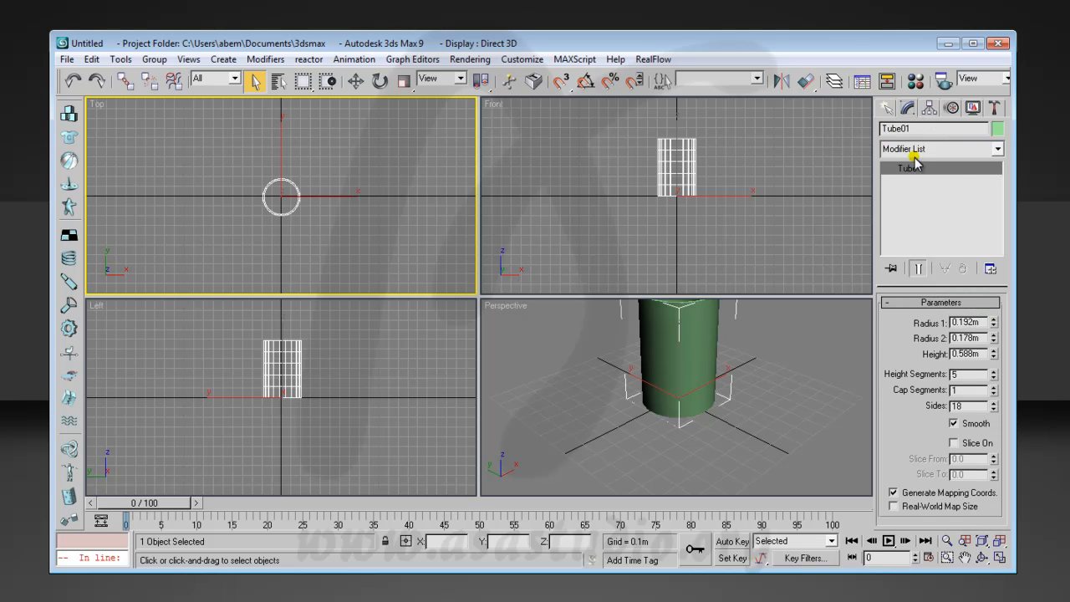
left_click(918, 151)
left_click_drag(1001, 296, 1002, 405)
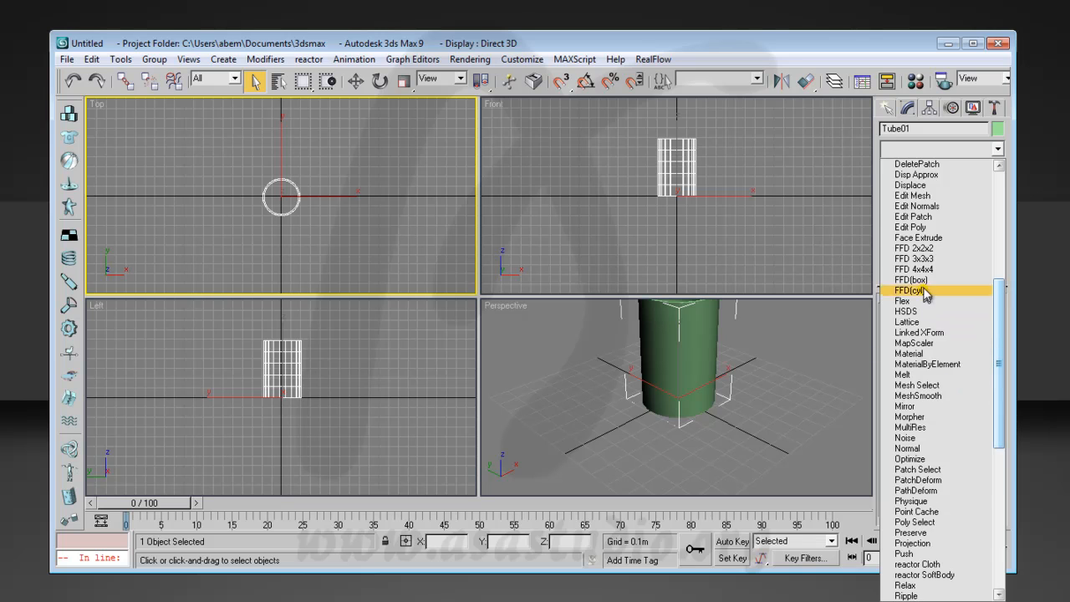
left_click(910, 227)
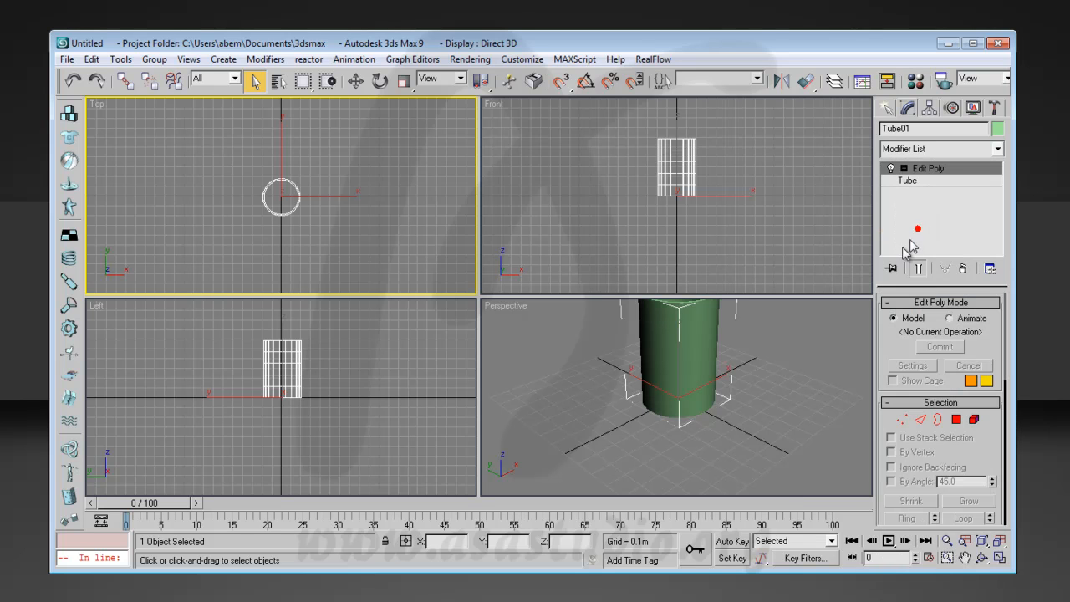
Move the two vertex rows just above the tube's base edge down in the Front view, leaving narrow bands close to the base
left_click(904, 421)
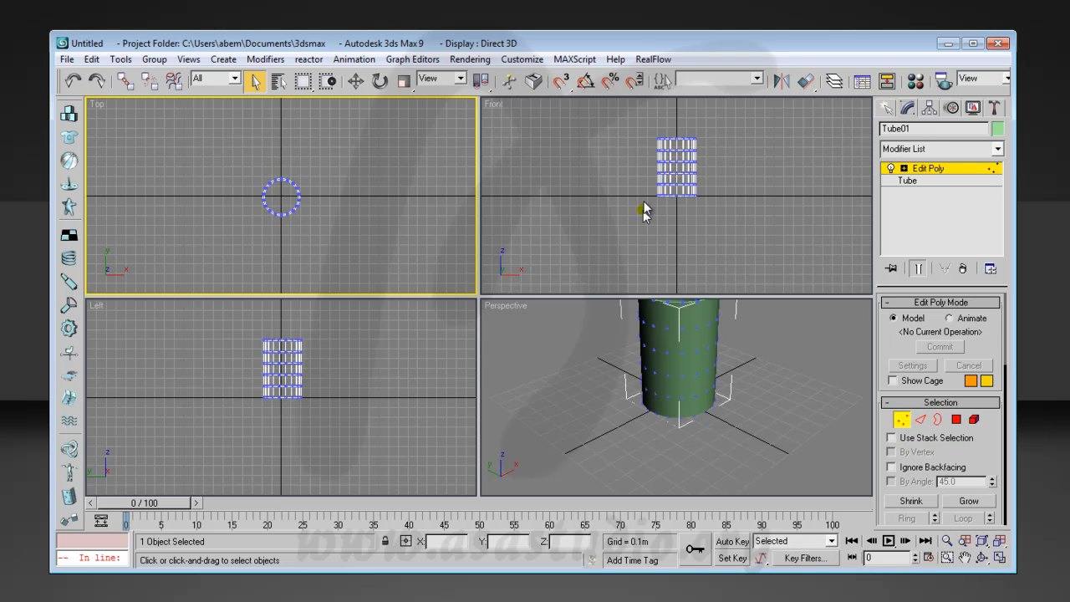
left_click(644, 174)
left_click_drag(644, 173, 719, 193)
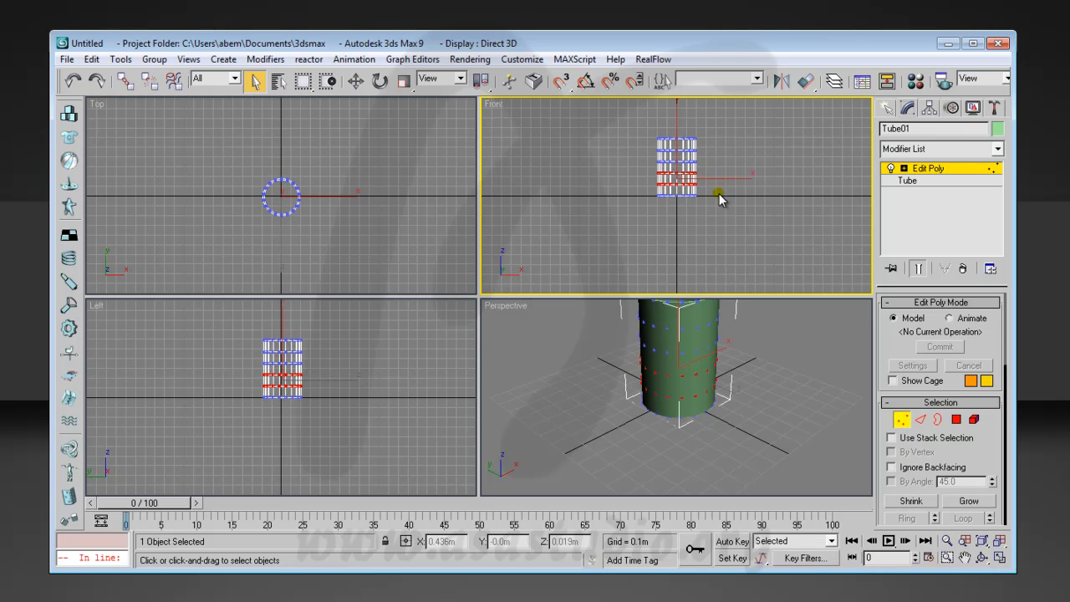
left_click(356, 80)
left_click_drag(677, 122, 677, 129)
left_click_drag(638, 176, 730, 186)
left_click_drag(676, 123, 675, 132)
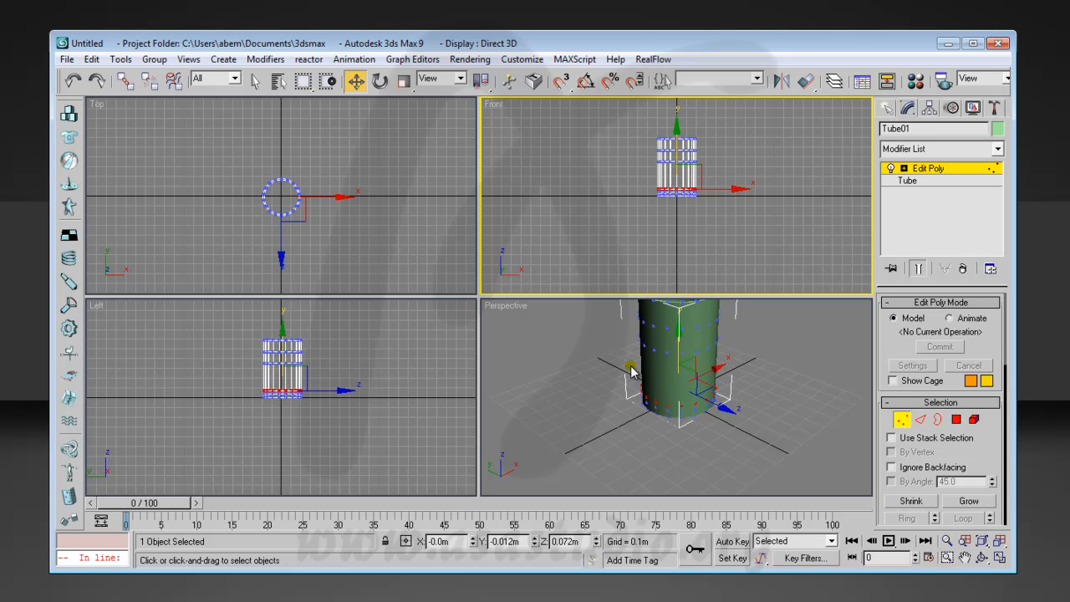
At Polygon level, select one polygon of the narrow band inside the tube near its base and grow the selection once
left_click(982, 559)
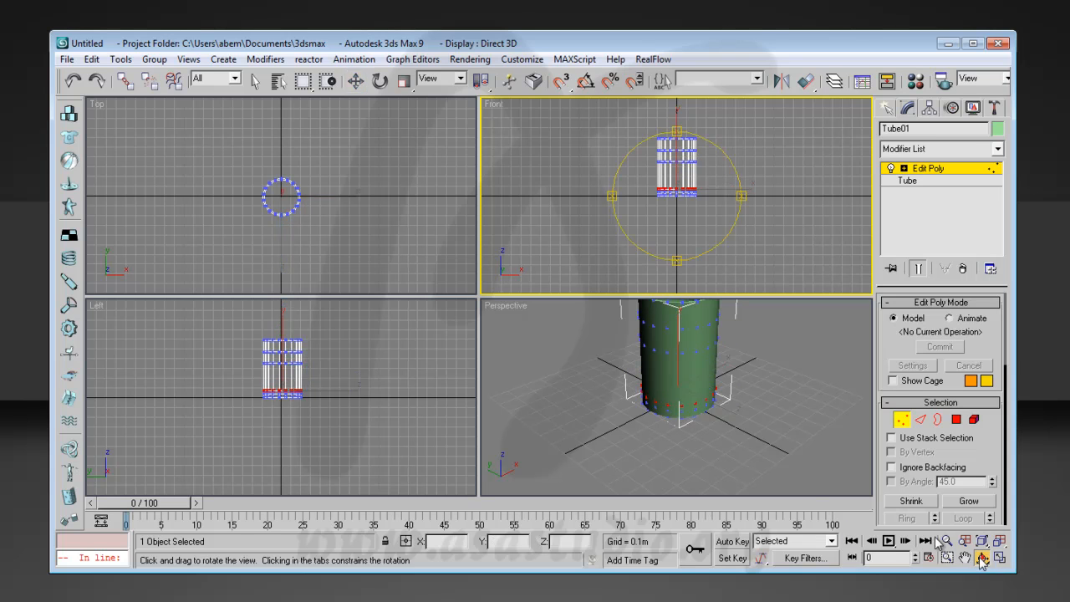
left_click(690, 402)
left_click_drag(690, 401, 791, 312)
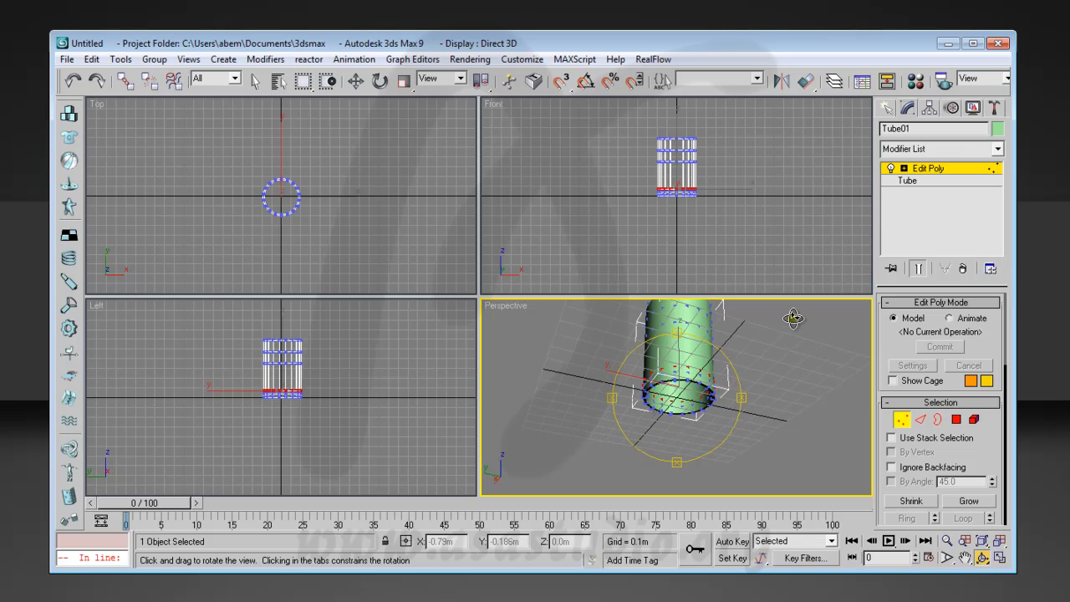
left_click(956, 419)
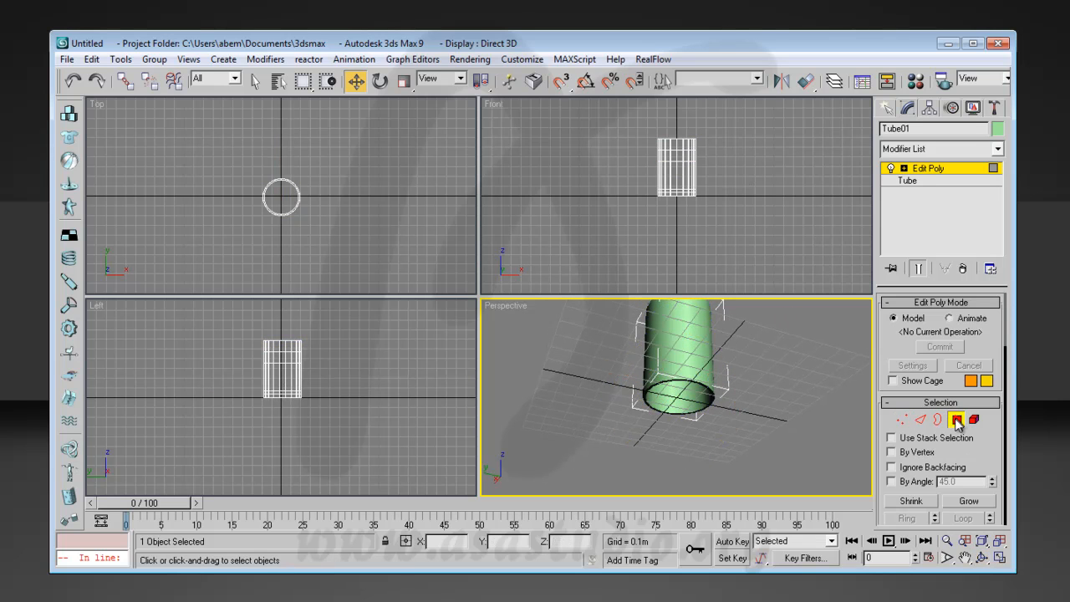
left_click(679, 400)
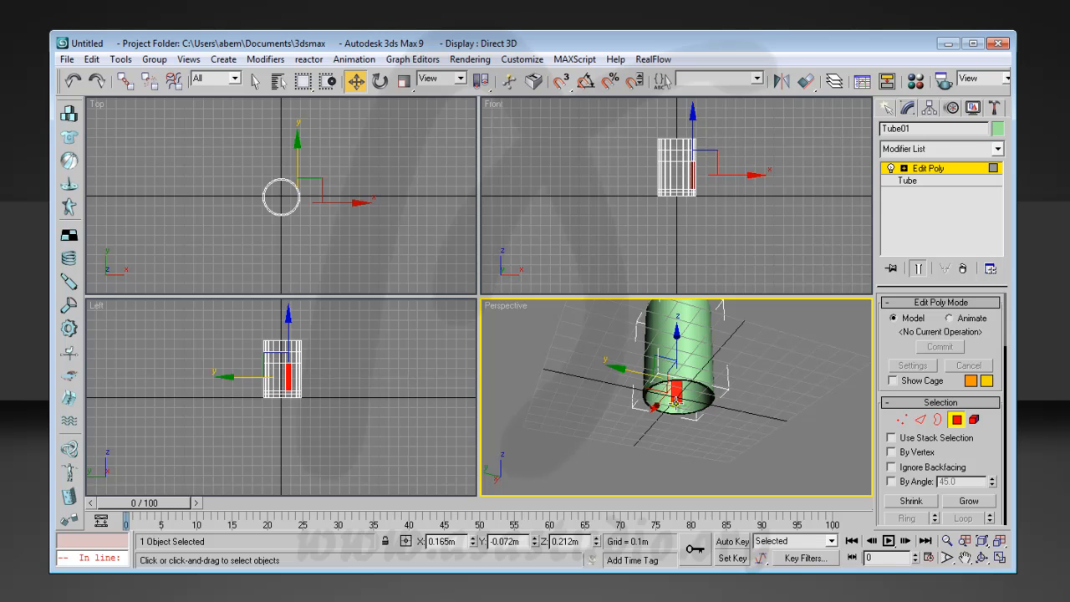
left_click(676, 403)
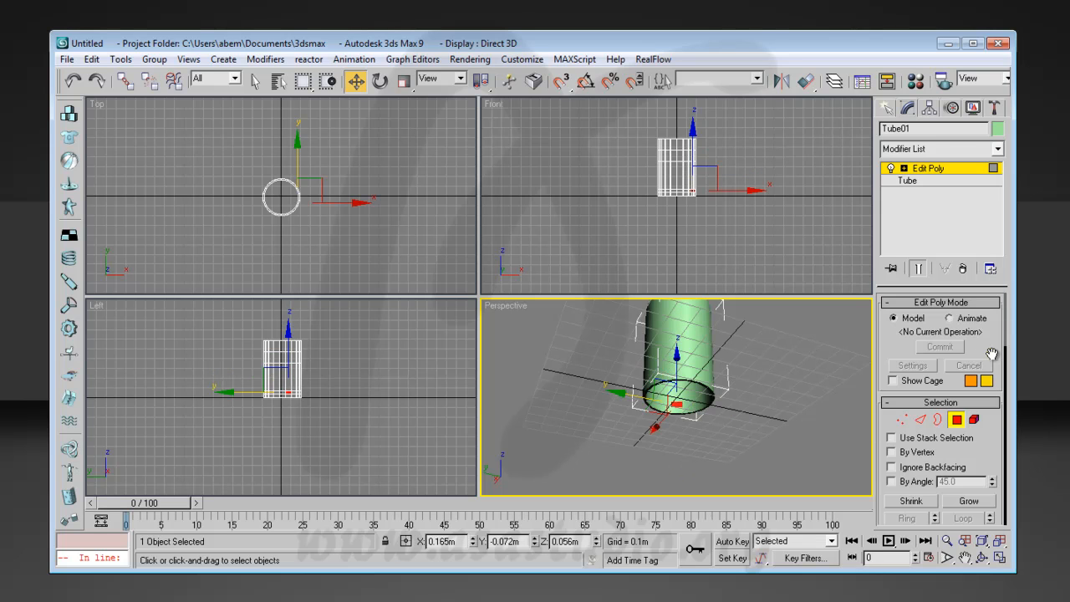
scroll(992, 354, "down", 3)
left_click(970, 400)
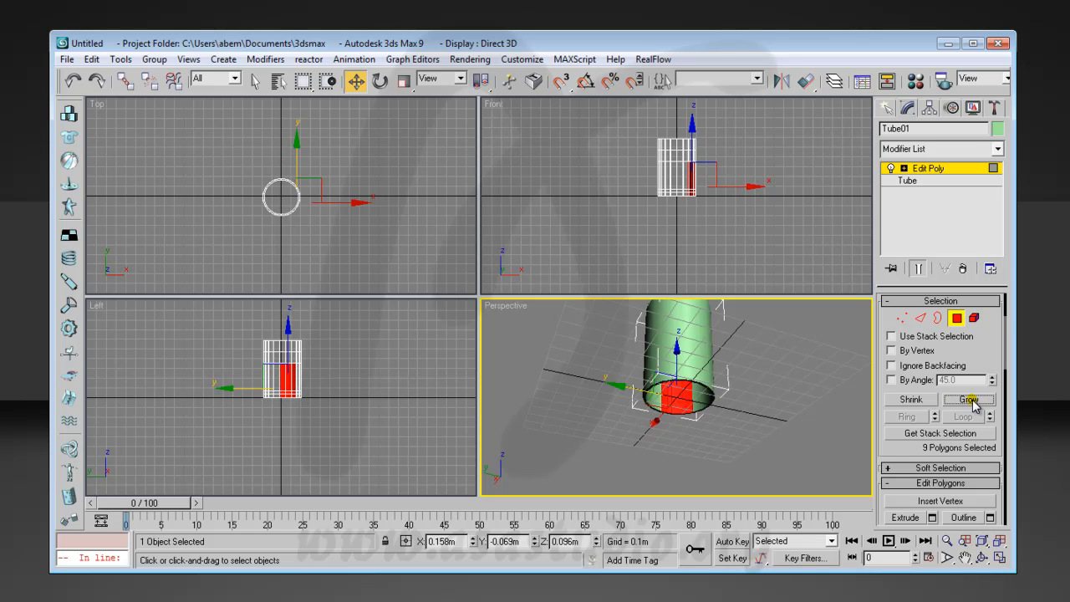
Select five adjacent polygons one by one along the narrow inner band near the tube's base
left_click(695, 402)
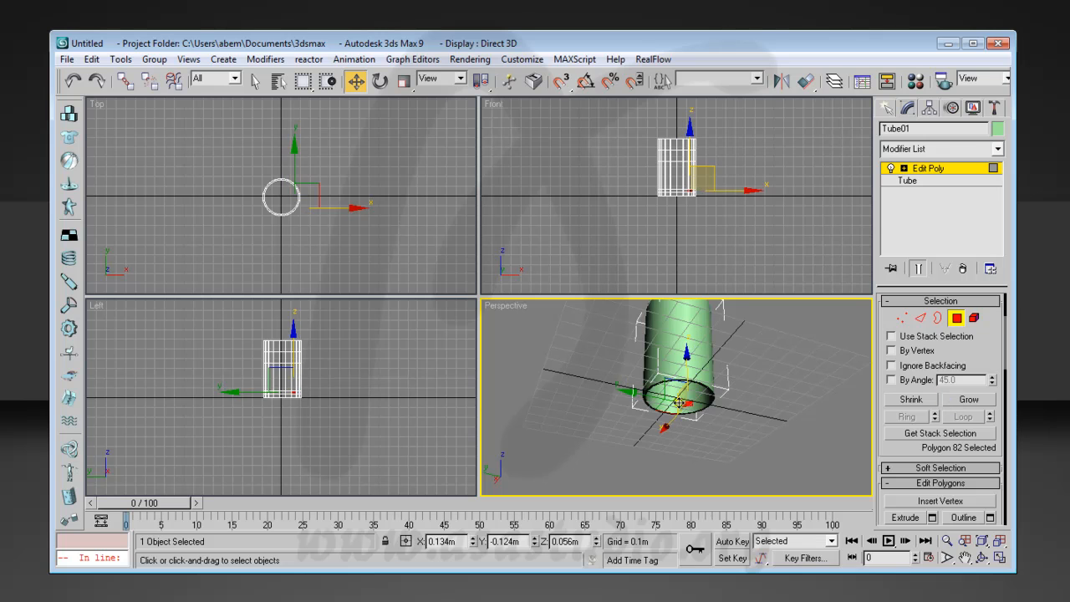
left_click(676, 404, "ctrl")
left_click(660, 405, "ctrl")
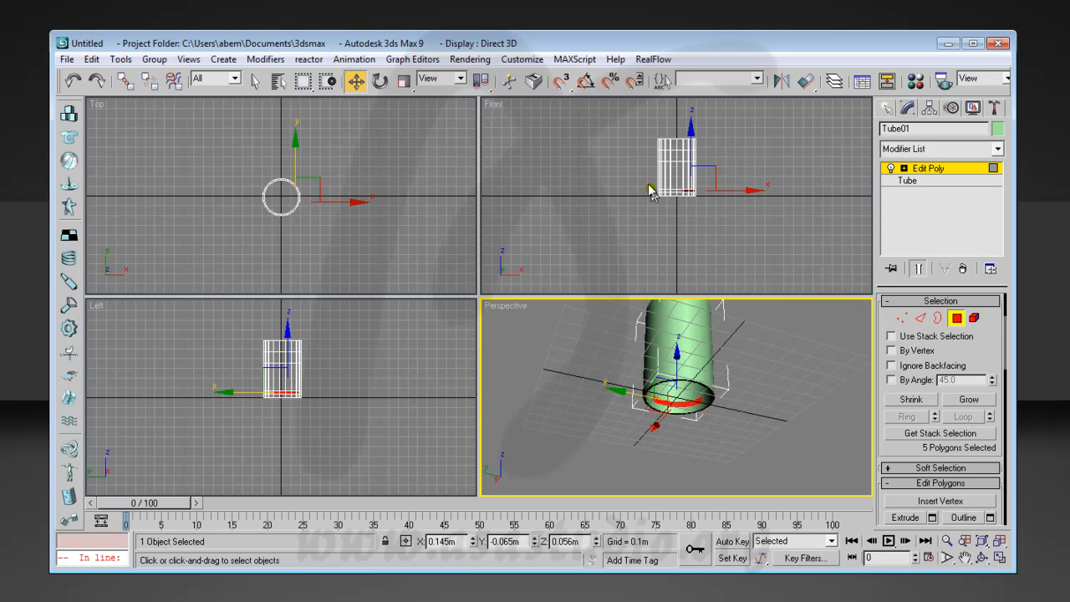
Try region-selecting the entire narrow band in the Front view and removing single polygons from it, ending with the selection cleared
left_click(948, 542)
left_click_drag(779, 232, 835, 244)
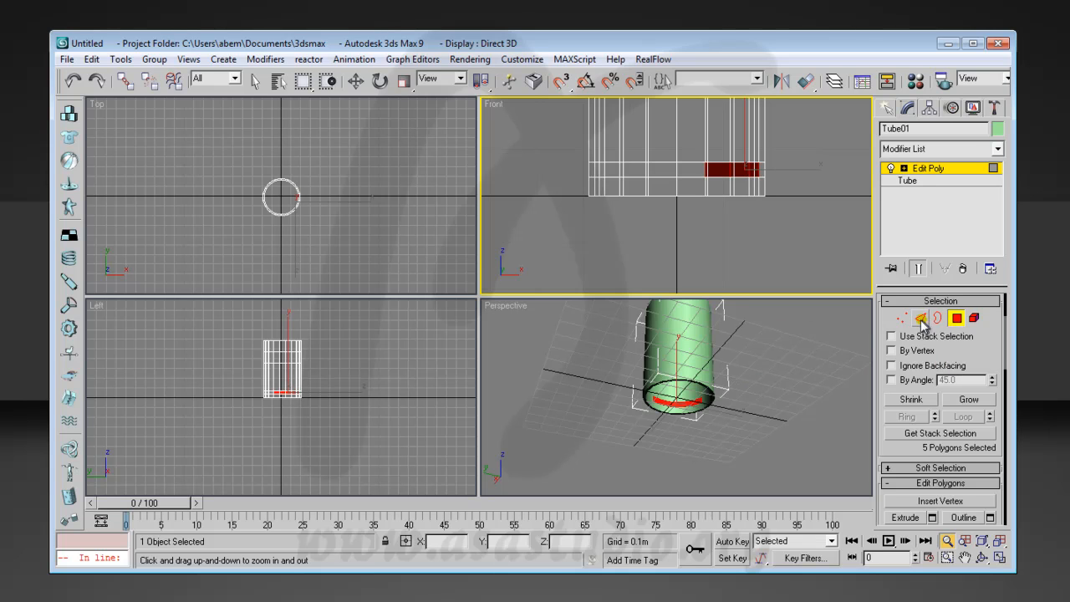
left_click_drag(257, 180, 231, 82)
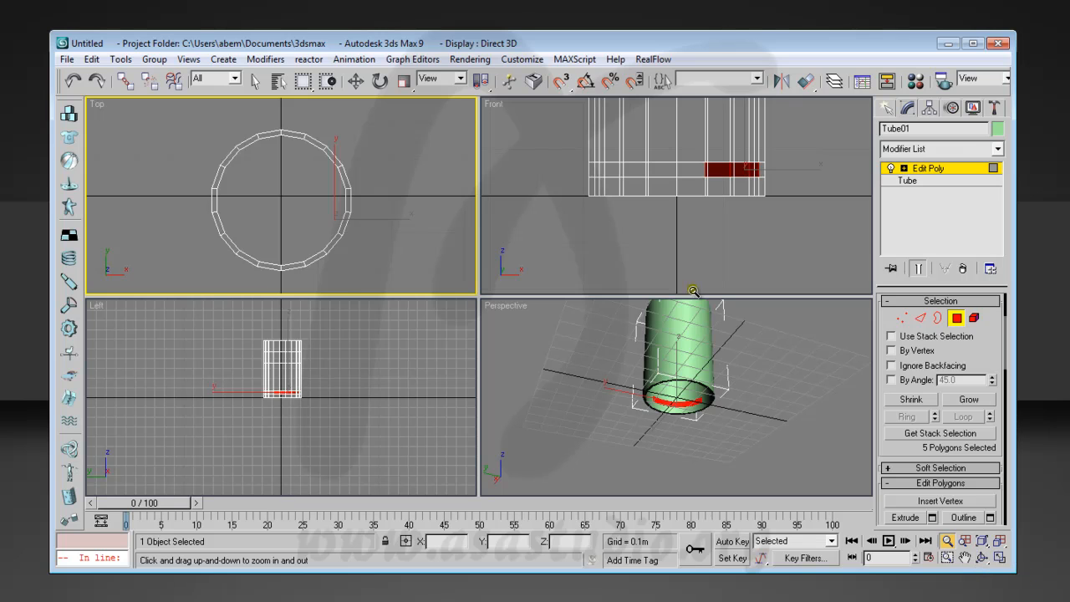
right_click(739, 266)
left_click_drag(559, 168, 817, 167)
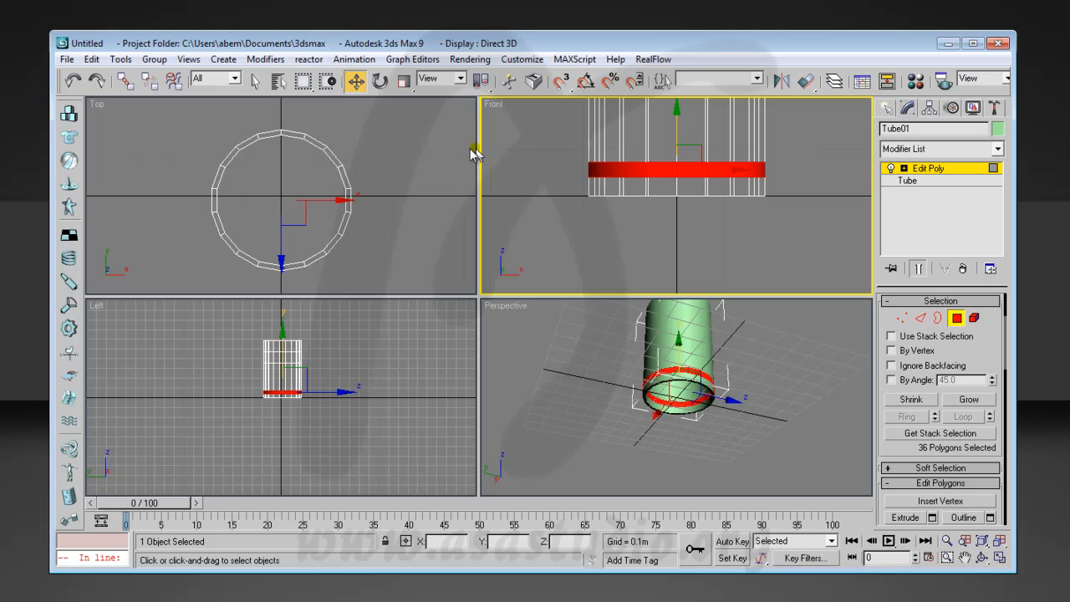
left_click(662, 169, "alt")
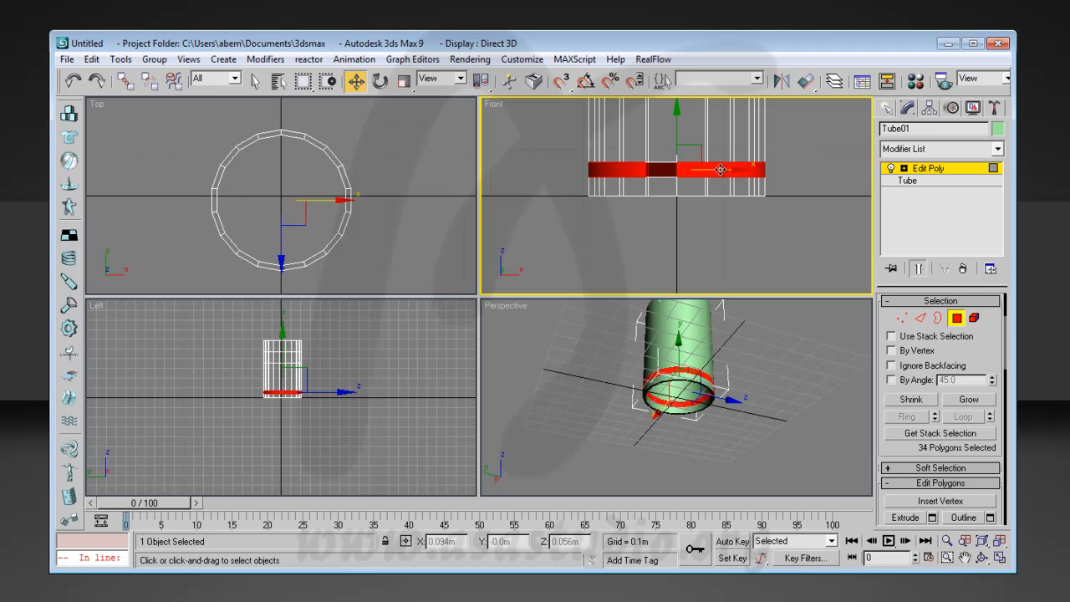
left_click(667, 159, "alt")
left_click(744, 236)
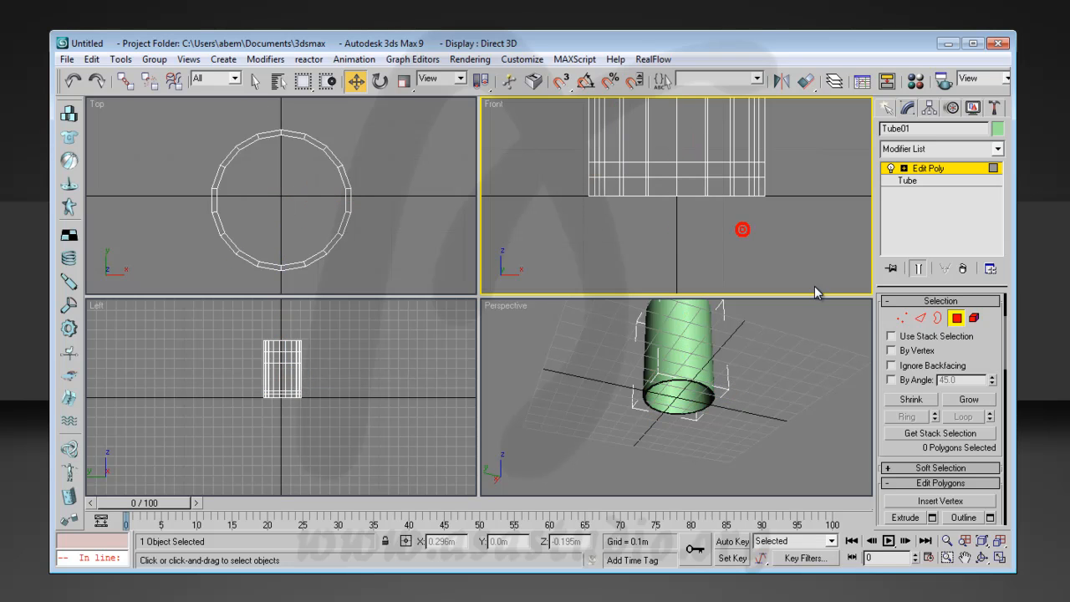
Select a single inner-band polygon, enable By Angle selection, and grow the selection once
left_click(682, 405)
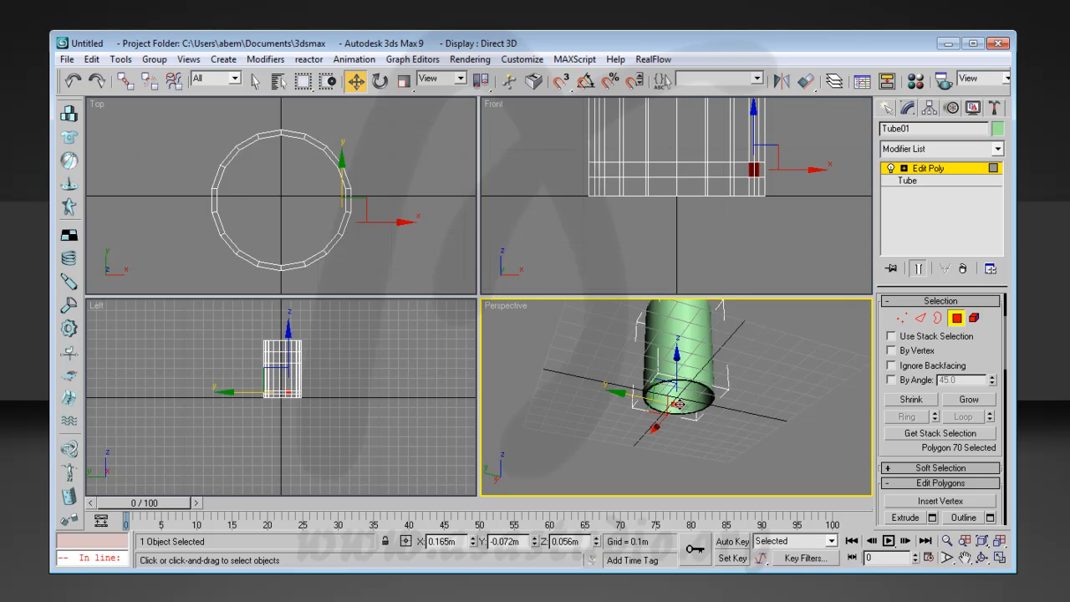
left_click(948, 558)
scroll(676, 305, "up", 5)
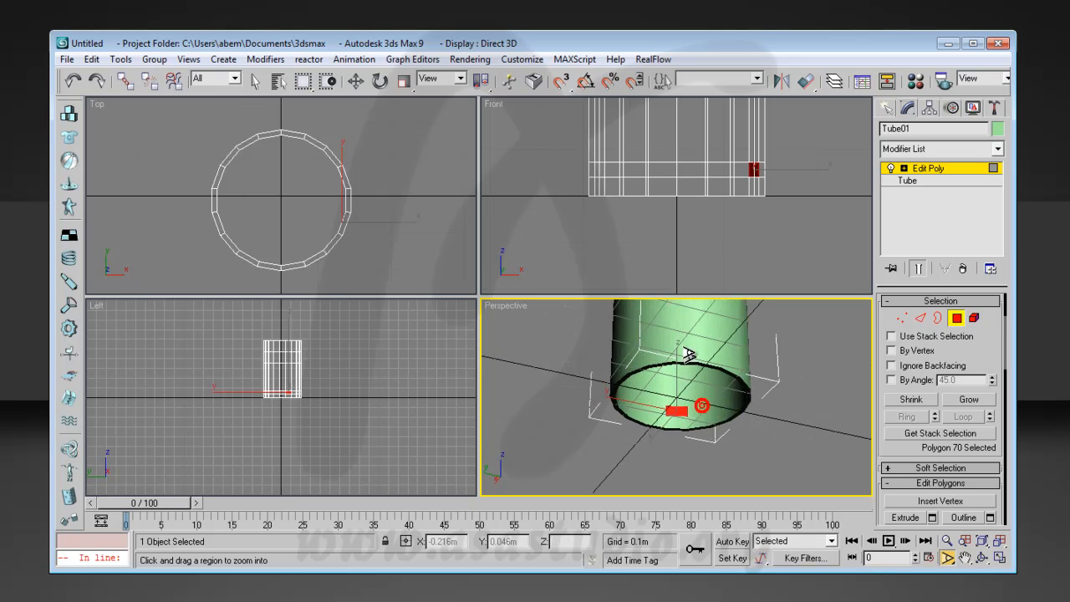
scroll(675, 303, "up", 1)
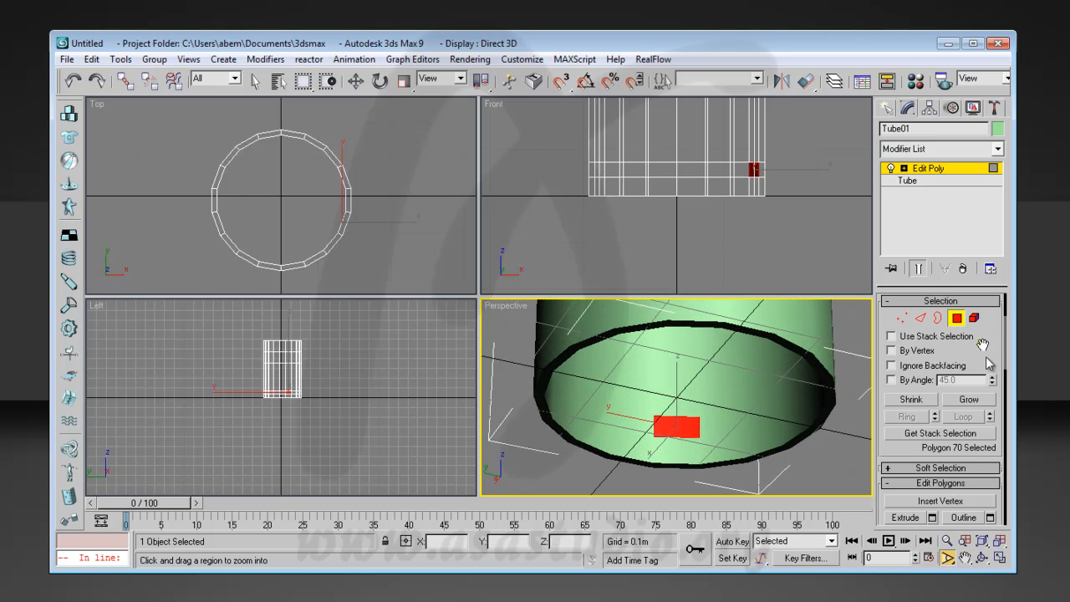
left_click(892, 379)
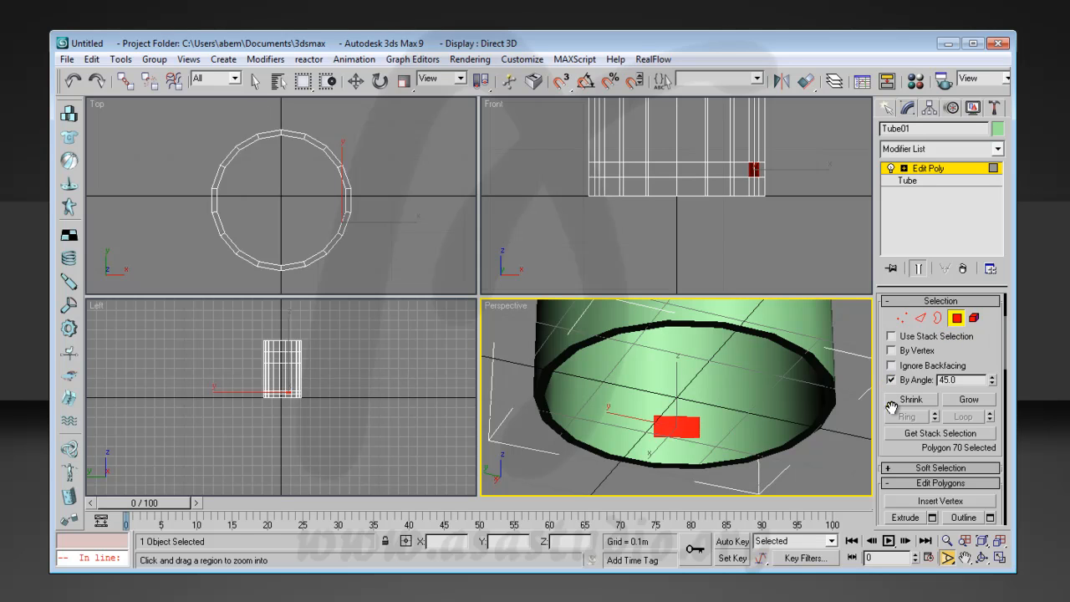
left_click(968, 401)
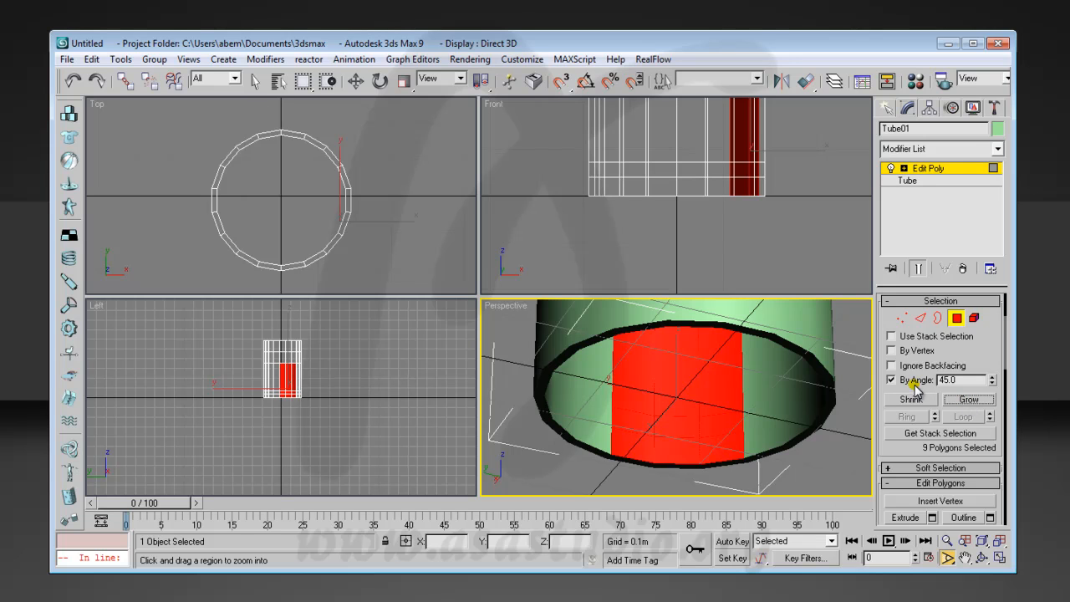
Select the tube's entire inner wall using By Angle selection at 45 degrees
key("w")
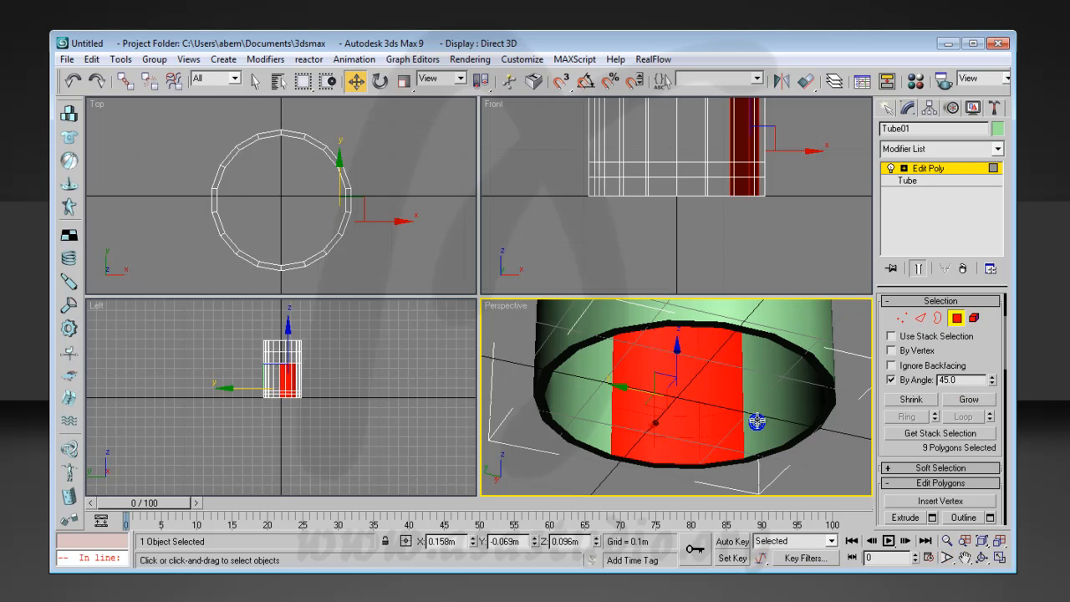
left_click(756, 421)
left_click(757, 428)
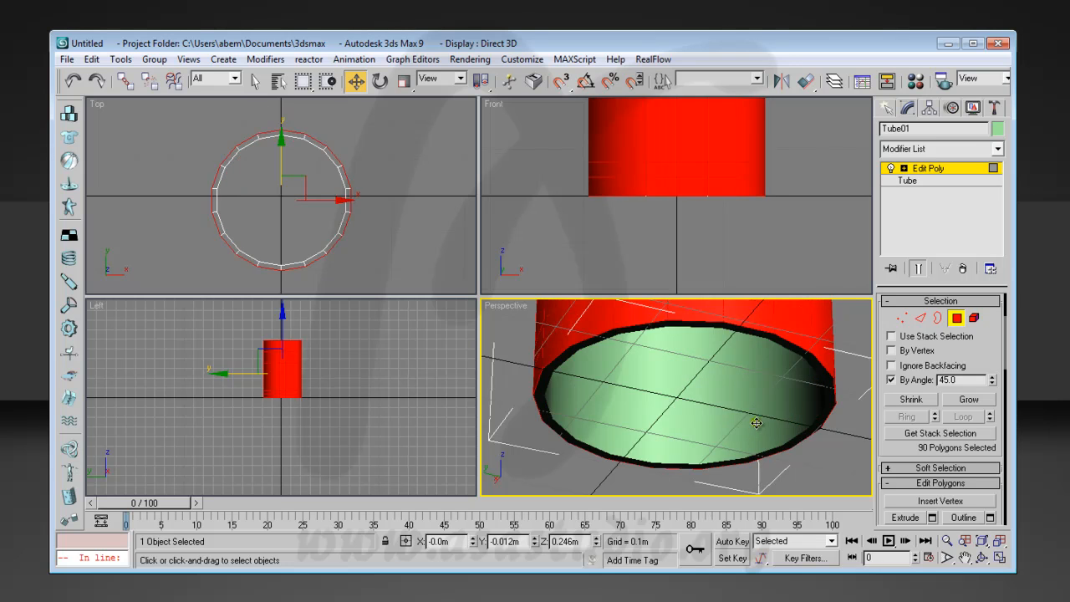
left_click(757, 423)
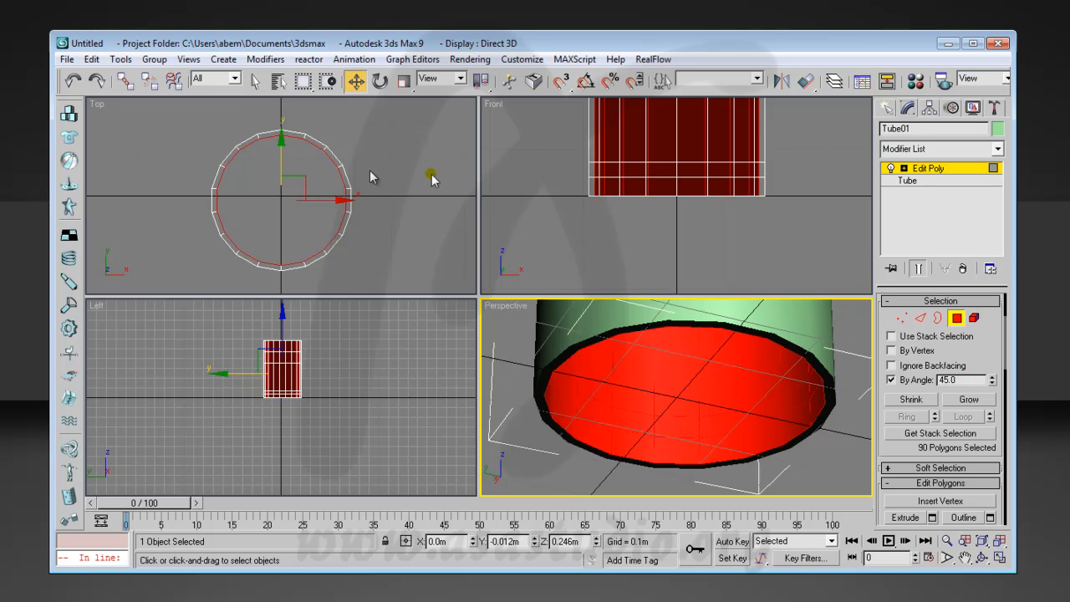
Set the By Angle threshold to 90 and try selecting the tube's wall with it, clearing the selection after each attempt
double_click(962, 380)
type("90")
left_click(737, 378)
left_click(857, 391)
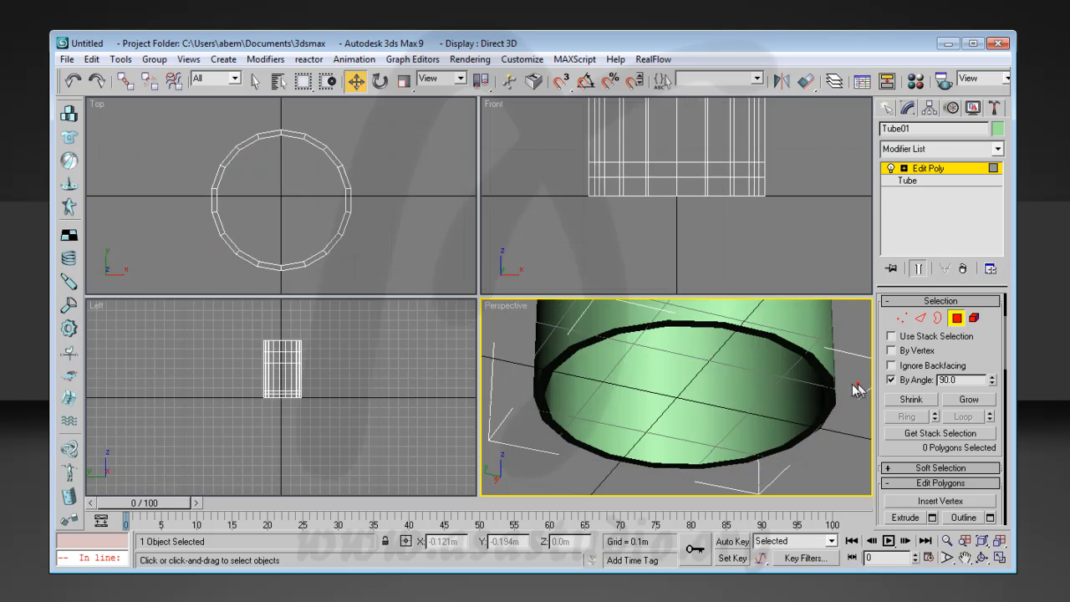
left_click(777, 402)
left_click(868, 363)
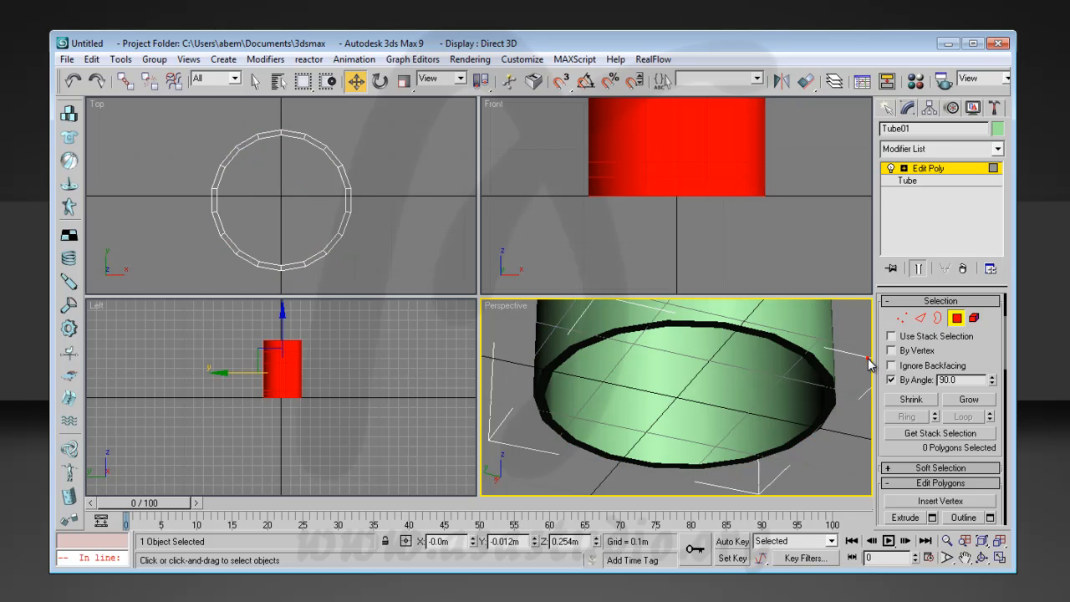
Set the By Angle threshold to 180 and select all polygons of the tube
left_click(975, 382)
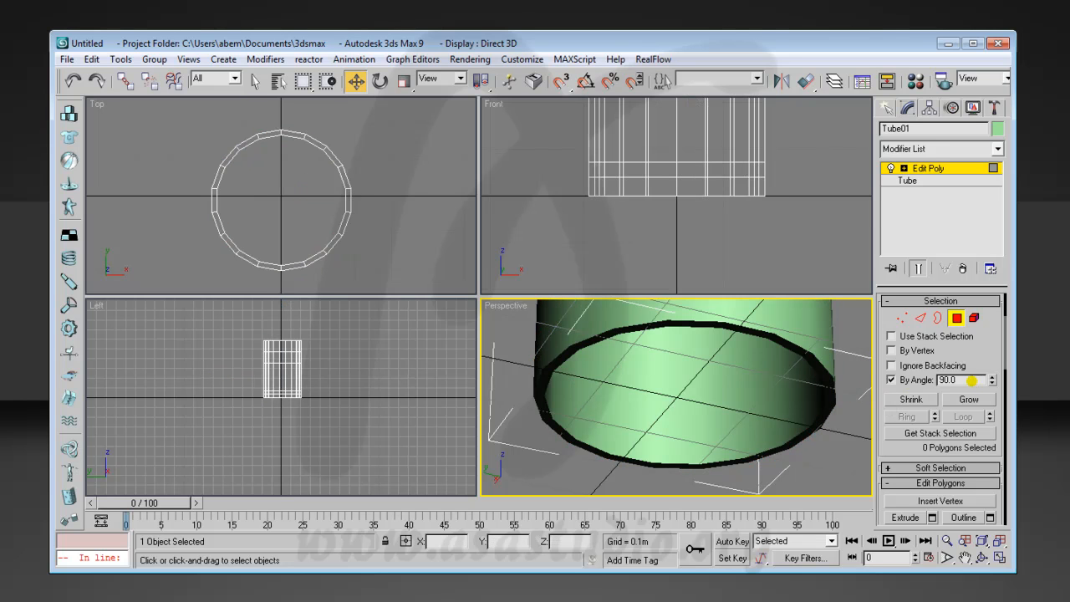
left_click(972, 381)
type("180")
key("Return")
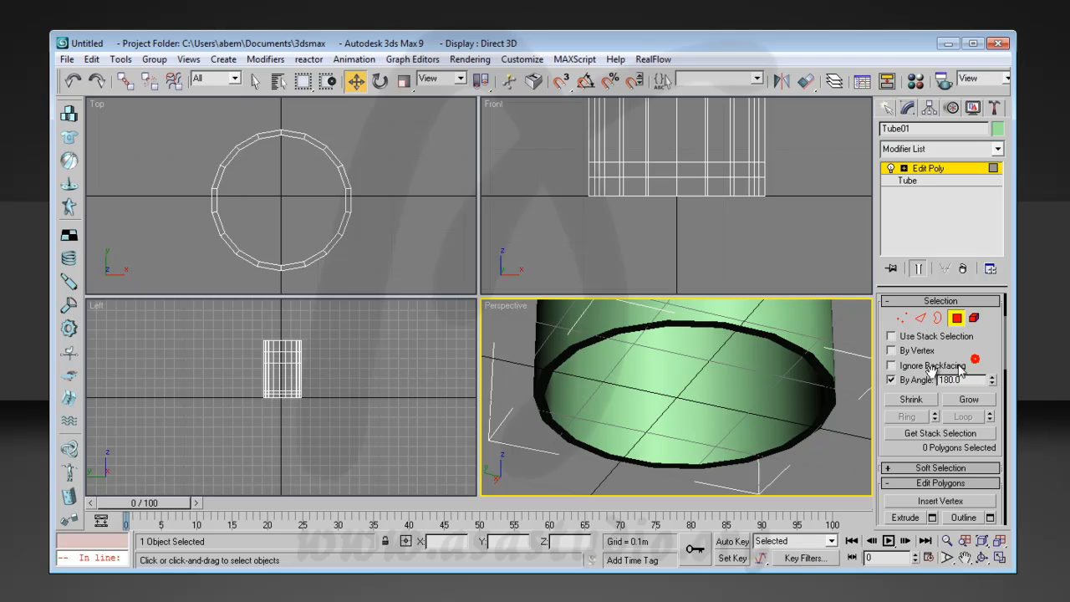
left_click(722, 399)
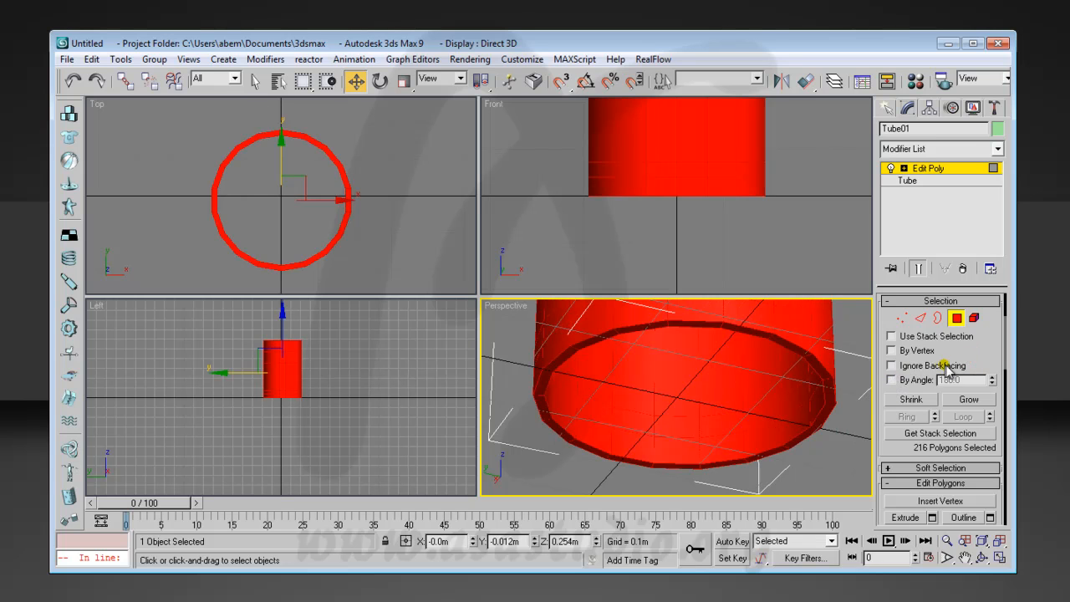
Enable Ignore Backfacing and select five adjacent polygons along the narrow inner band near the tube's base
left_click(890, 365)
left_click(800, 392)
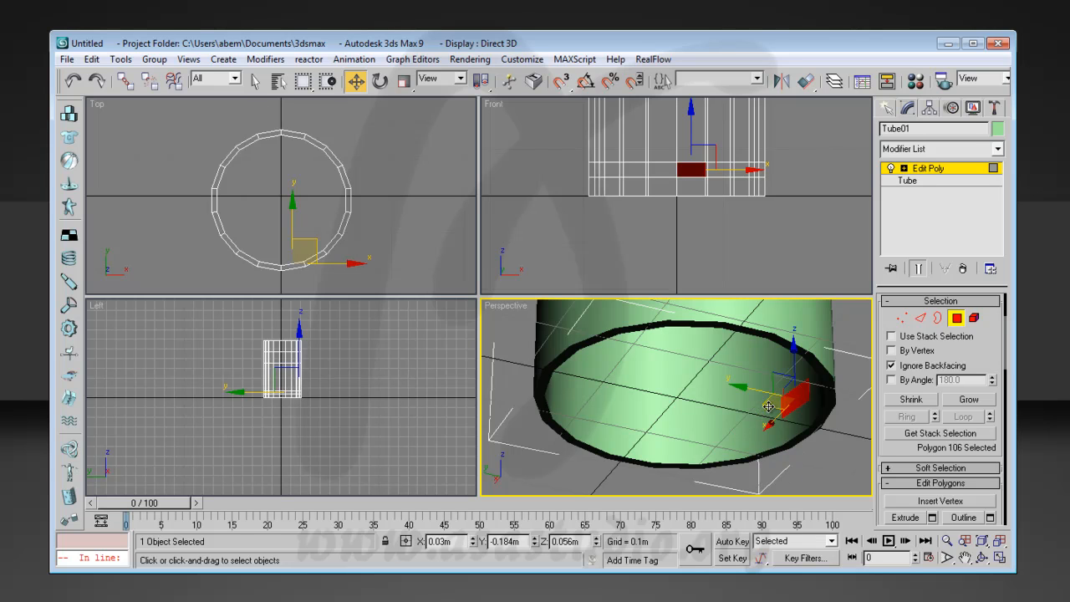
left_click(733, 412, "ctrl")
left_click(712, 420, "ctrl")
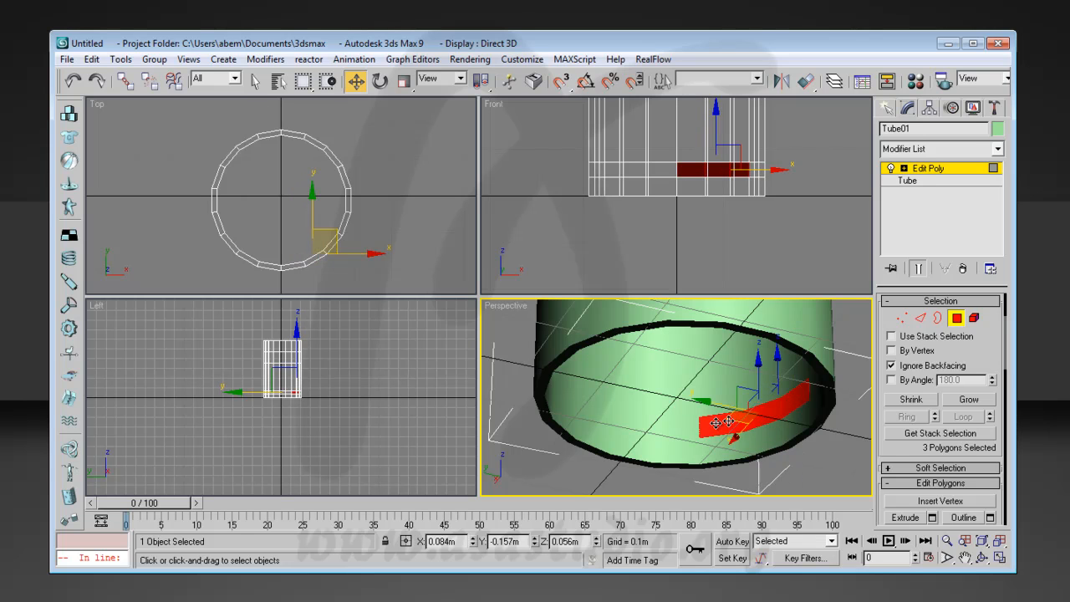
left_click(674, 423, "ctrl")
left_click(635, 423, "ctrl")
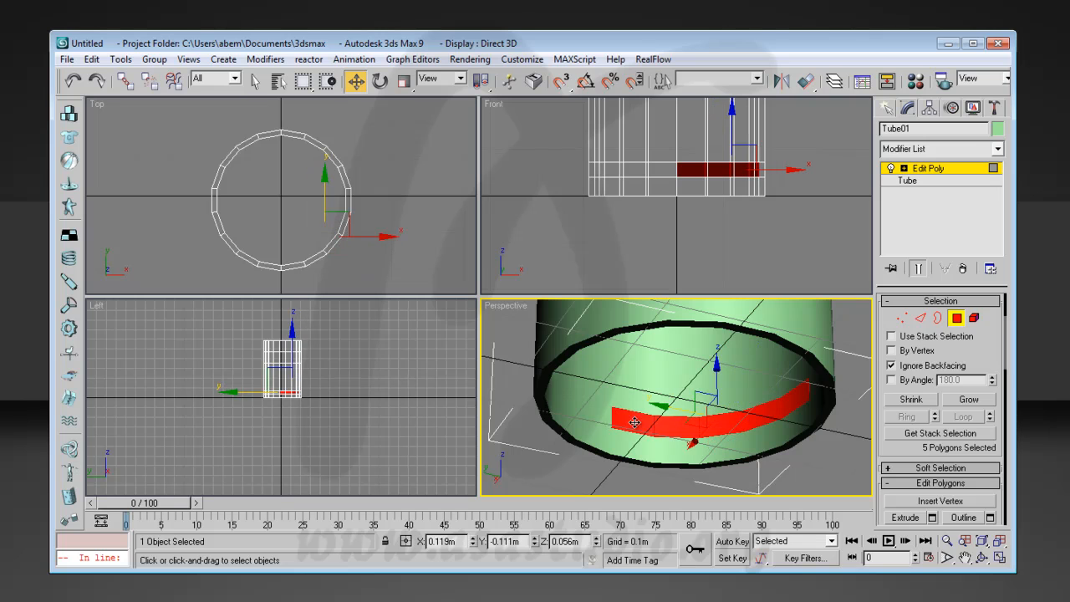
Extend the inner band selection to seven adjacent polygons and try Shrink on it
left_click(593, 413, "ctrl")
left_click(566, 395, "ctrl")
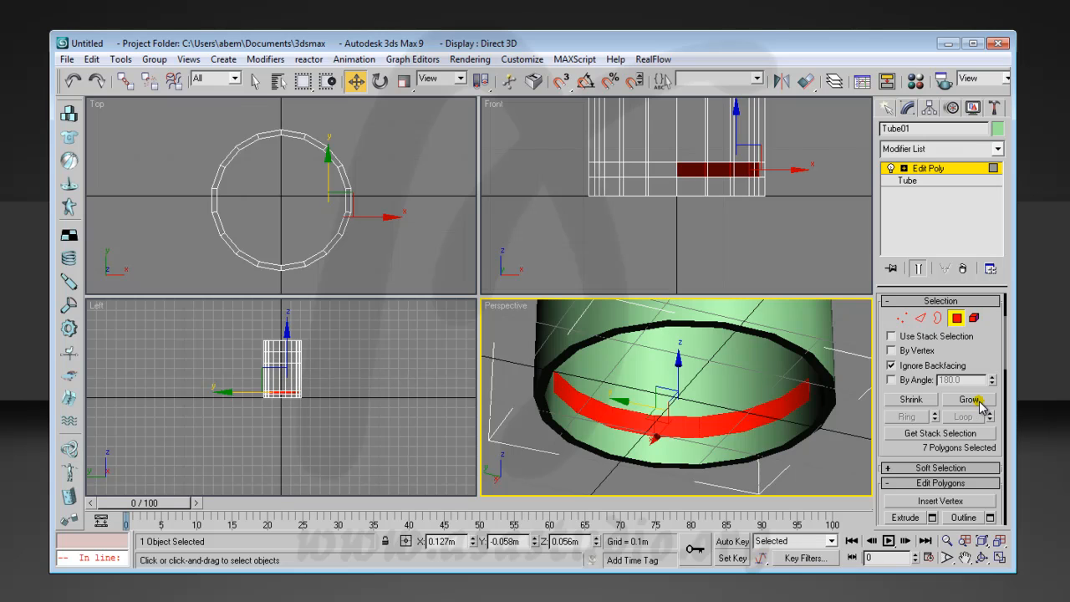
left_click(917, 400)
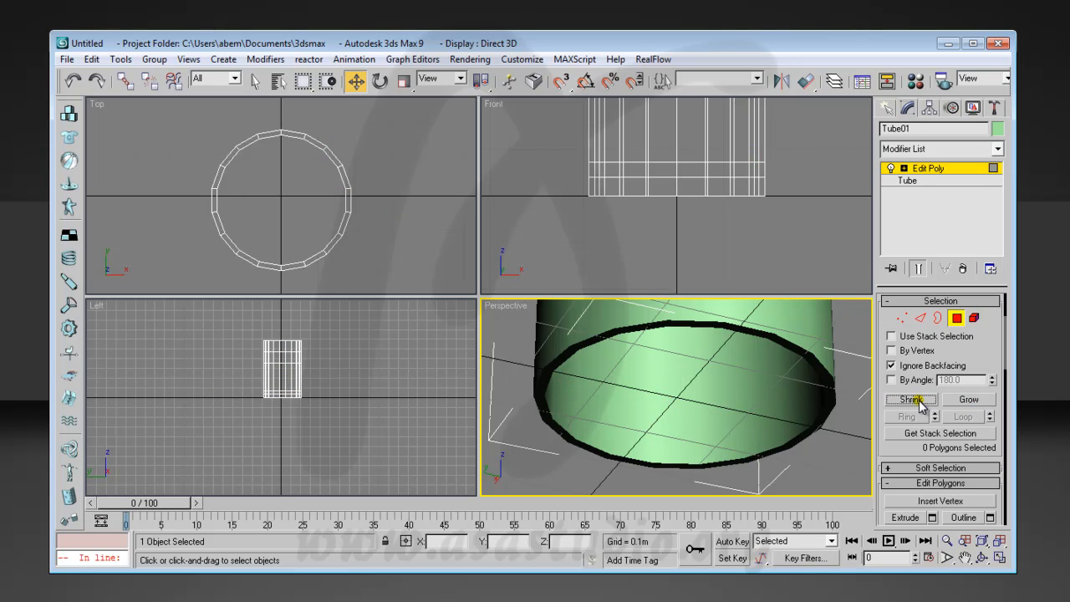
Select a single polygon of the inner band, try Grow on it, and clear the selection
left_click(746, 418)
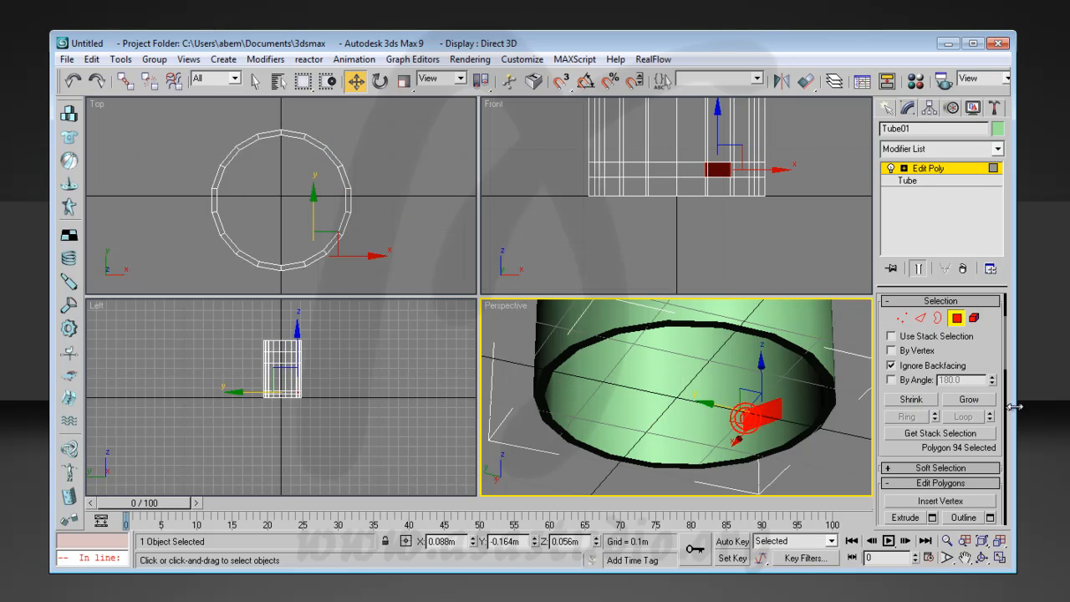
left_click(970, 400)
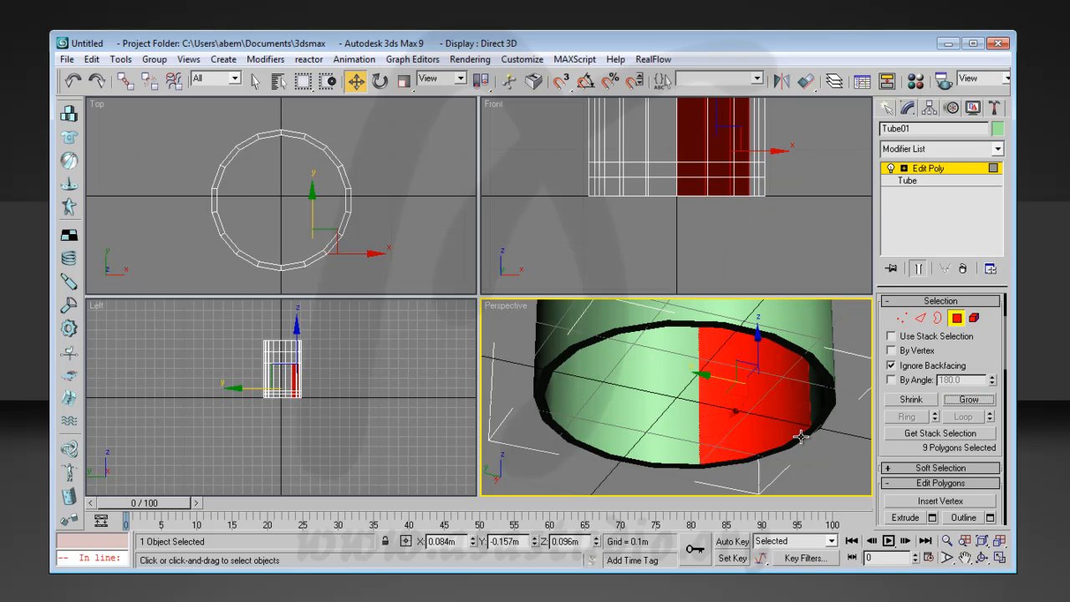
left_click(836, 441)
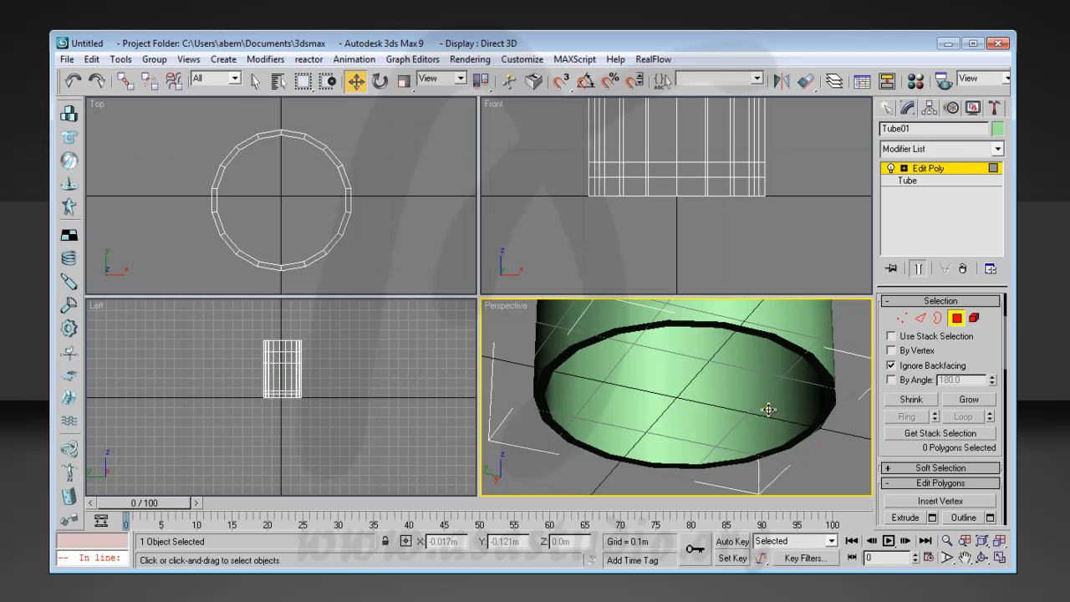
Select adjacent polygons one by one along the near side of the narrow inner band close to the tube's base
left_click(770, 412)
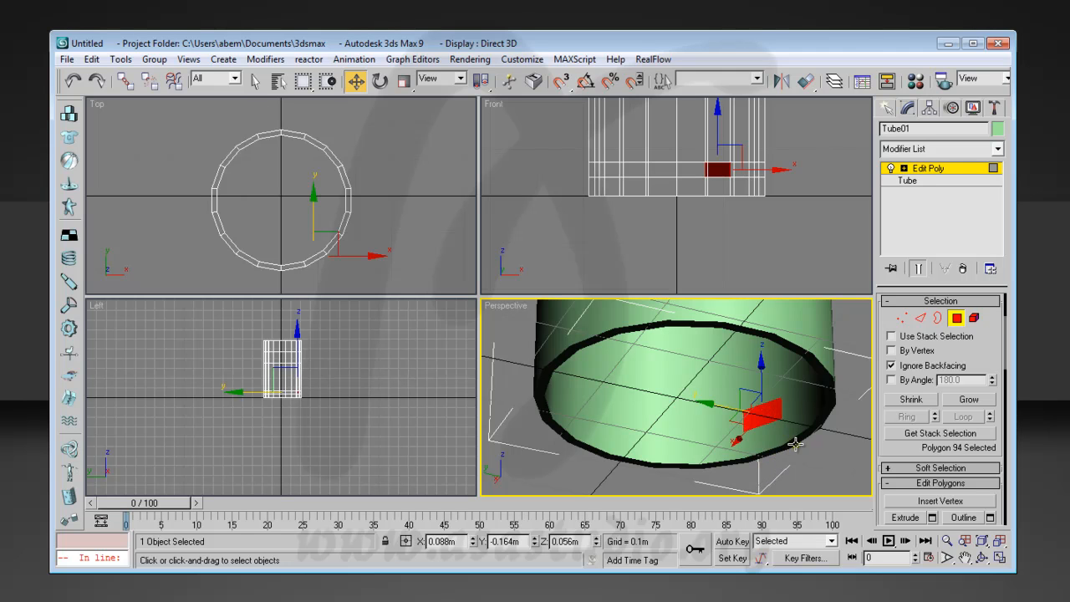
left_click(801, 400, "ctrl")
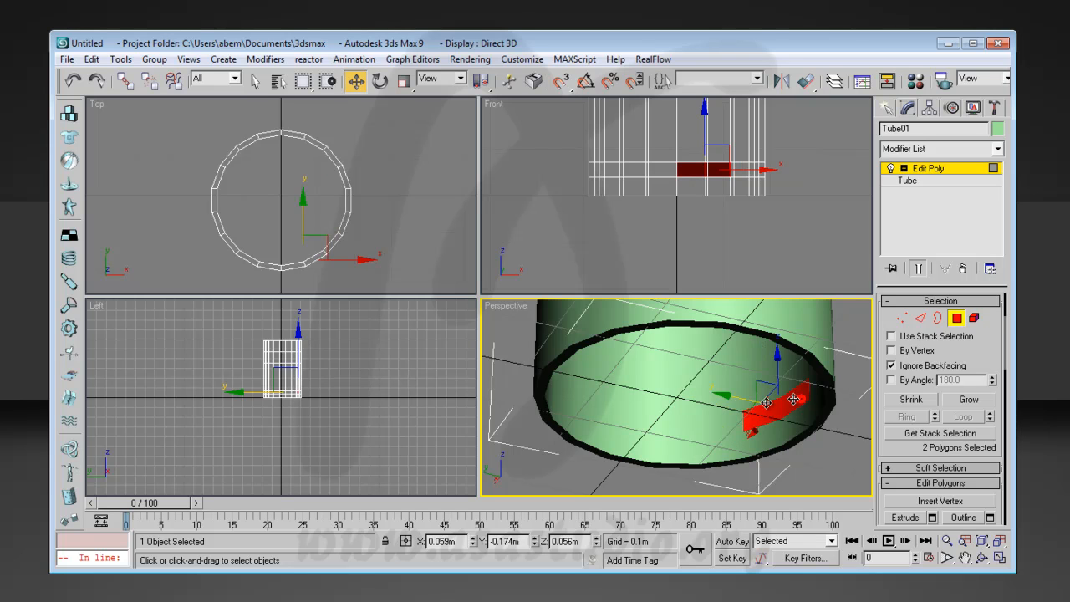
left_click(711, 425, "ctrl")
left_click(683, 425, "ctrl")
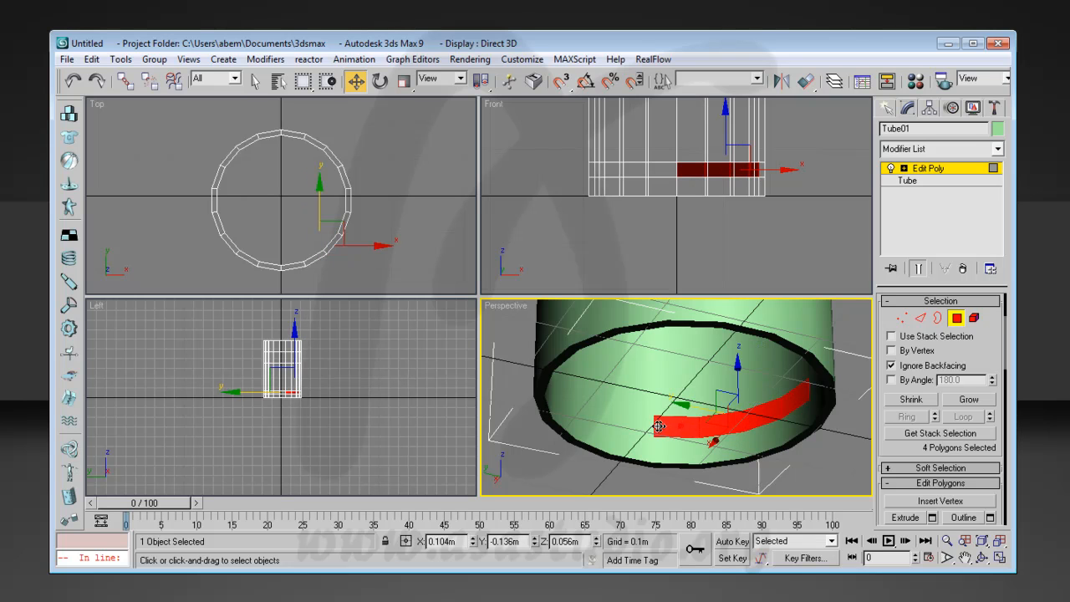
left_click(636, 424, "ctrl")
left_click(596, 417, "ctrl")
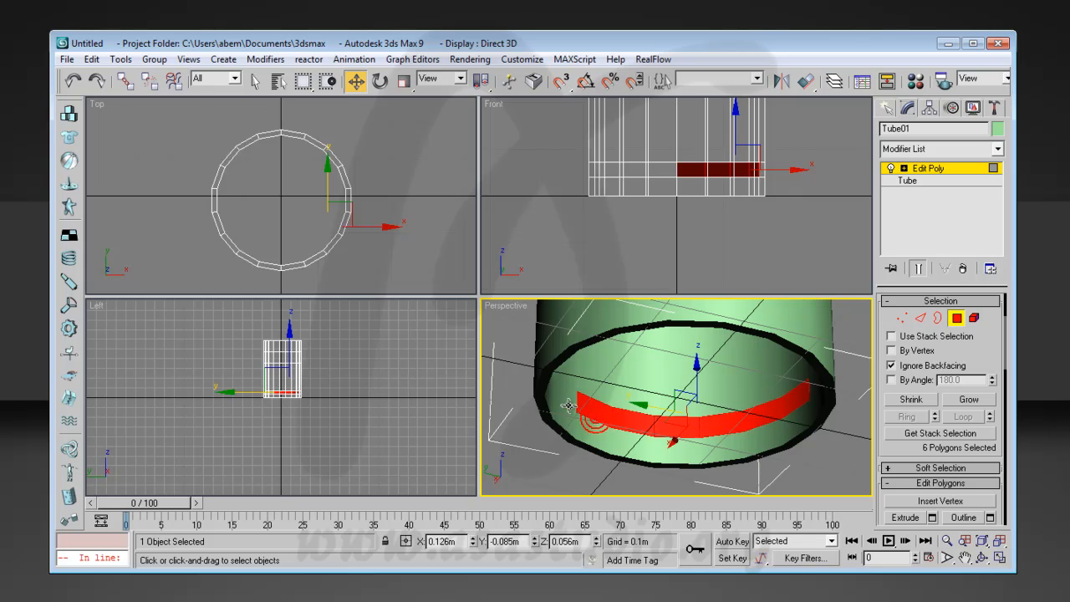
Extend the inner band selection by five more adjacent polygons, reaching 12 in total
left_click(982, 557)
left_click_drag(639, 391, 530, 376)
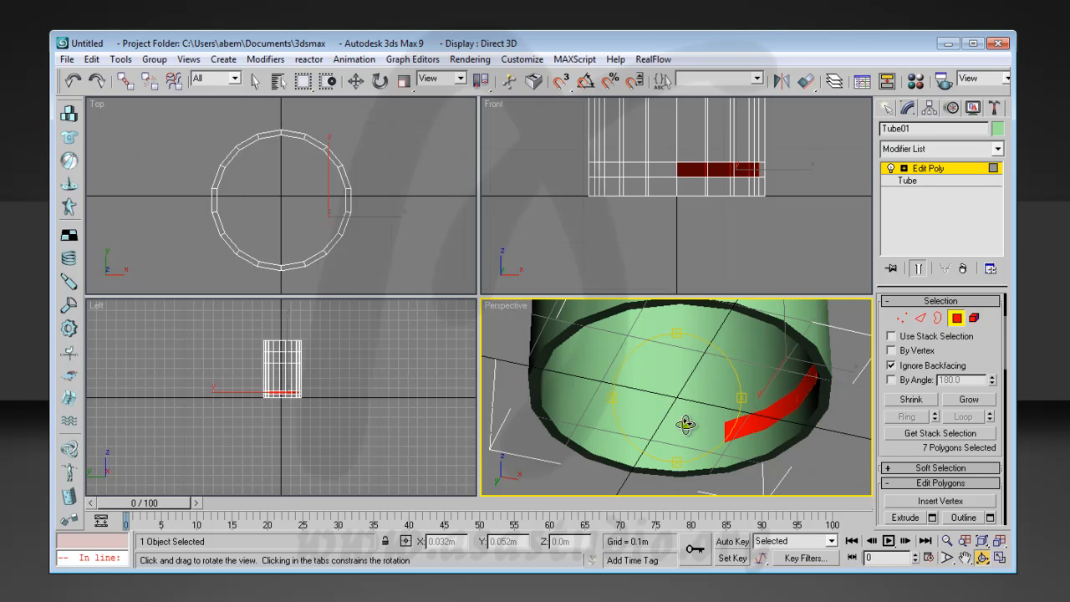
key("w")
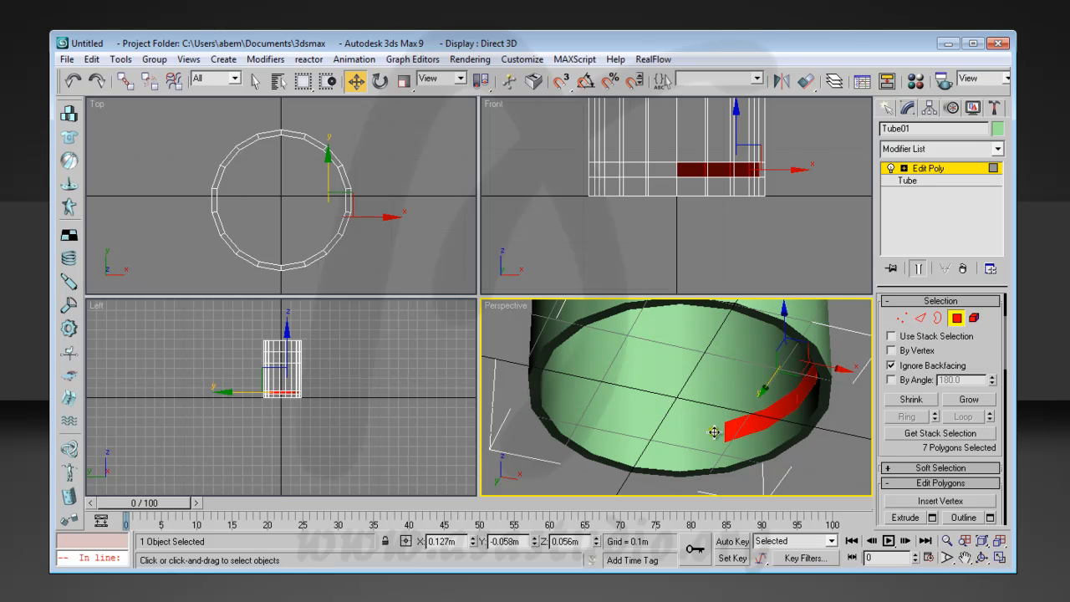
left_click(714, 432, "ctrl")
left_click(657, 431, "ctrl")
left_click(616, 432, "ctrl")
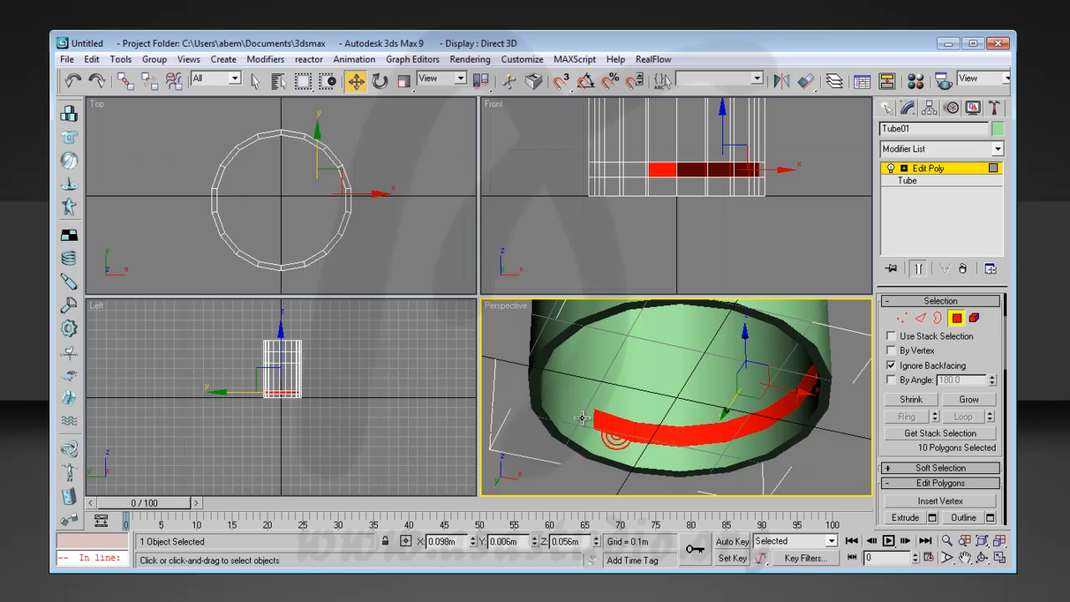
left_click(579, 417, "ctrl")
left_click(553, 394, "ctrl")
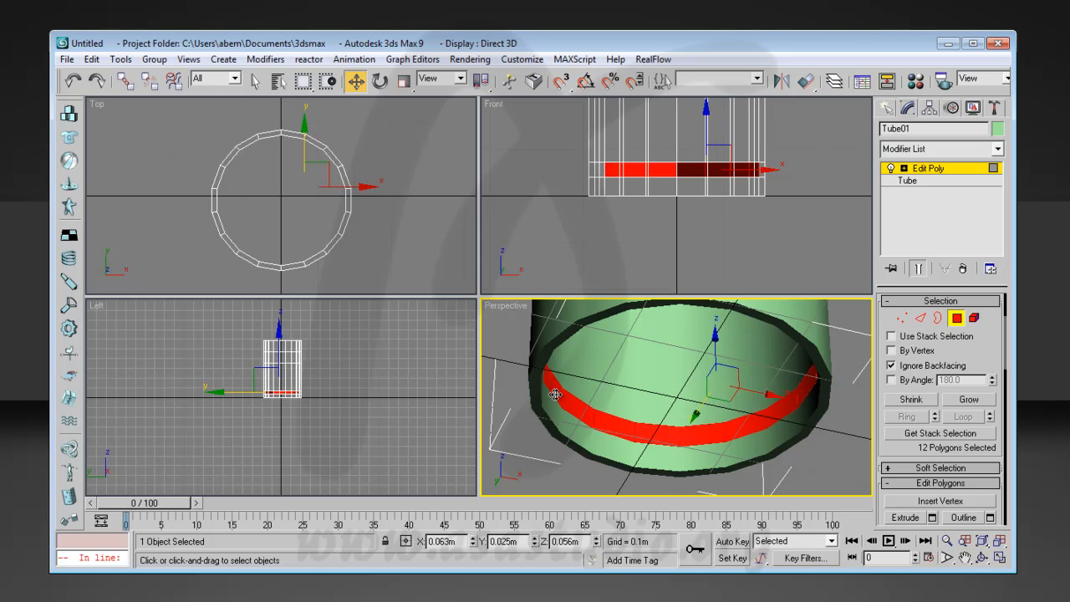
Add the remaining six polygons so that the full 18-polygon ring of the inner band is selected
left_click(983, 557)
left_click_drag(669, 399, 465, 384)
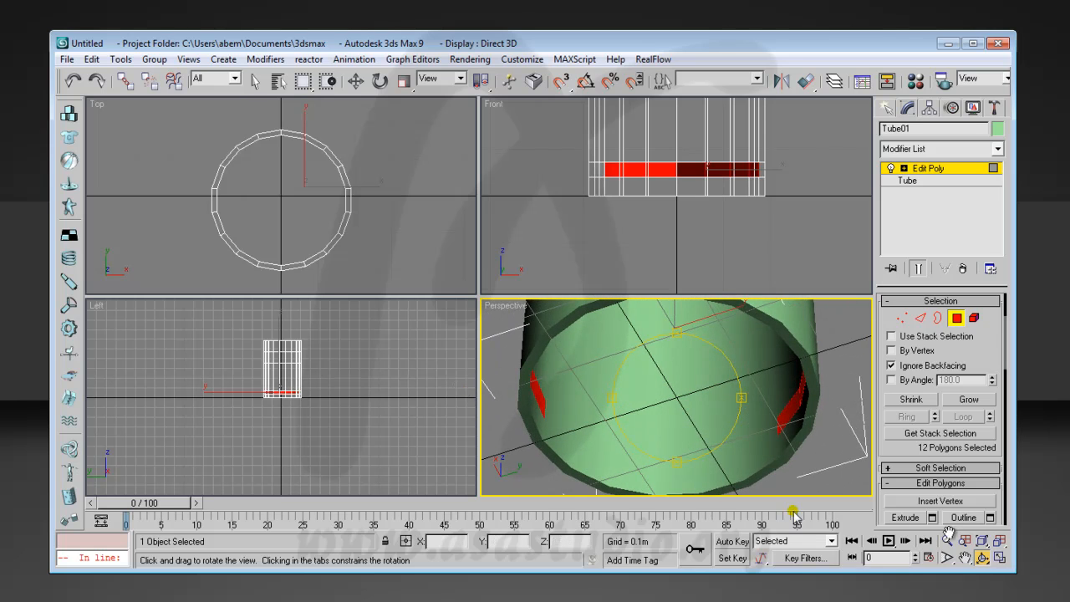
key("w")
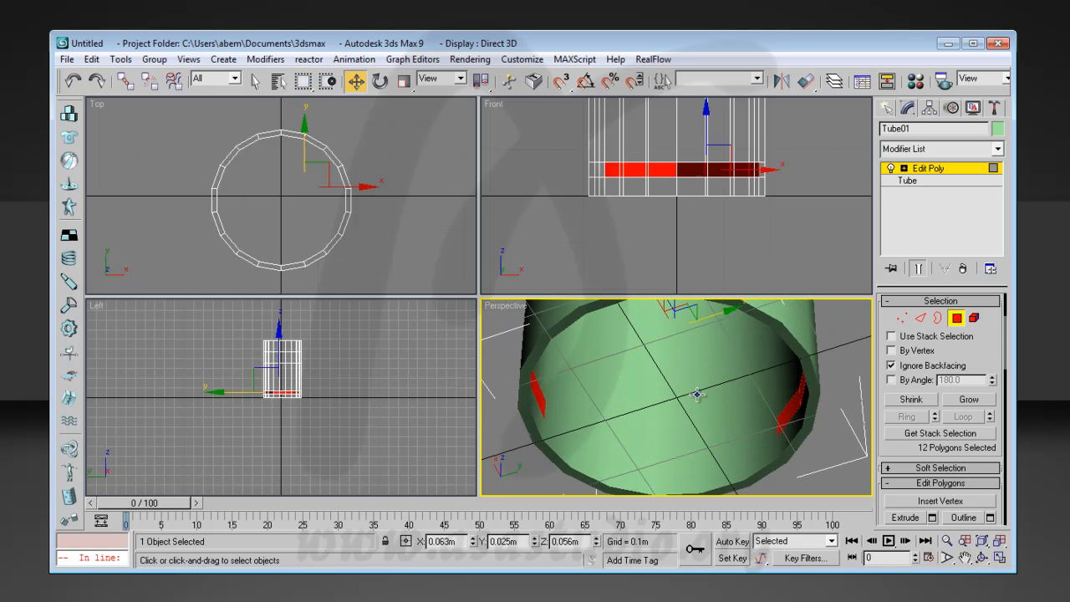
left_click(768, 431, "ctrl")
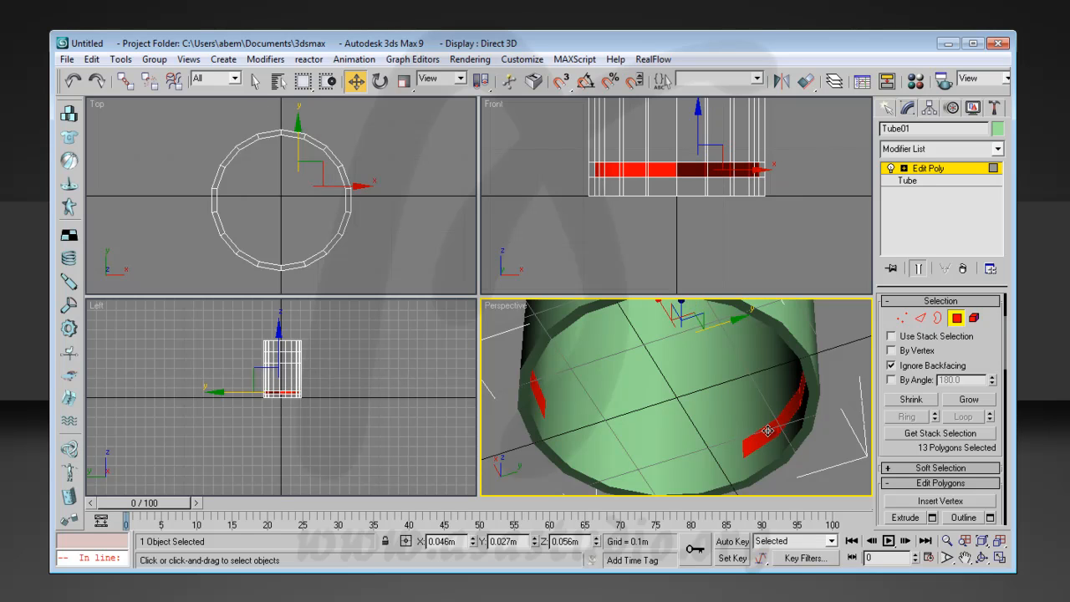
left_click(727, 454, "ctrl")
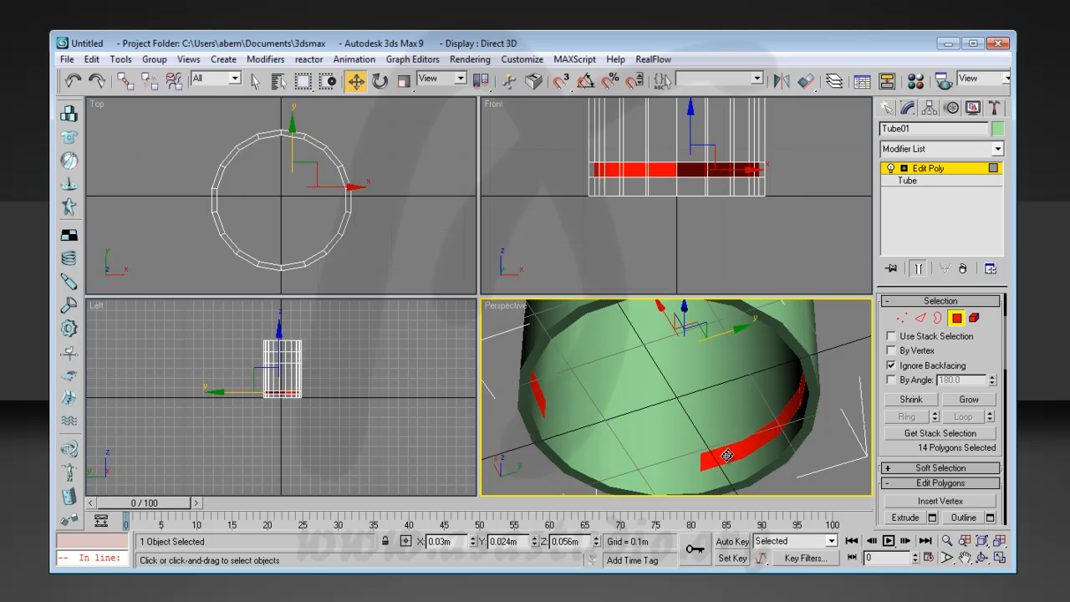
left_click(683, 465, "ctrl")
left_click(640, 461, "ctrl")
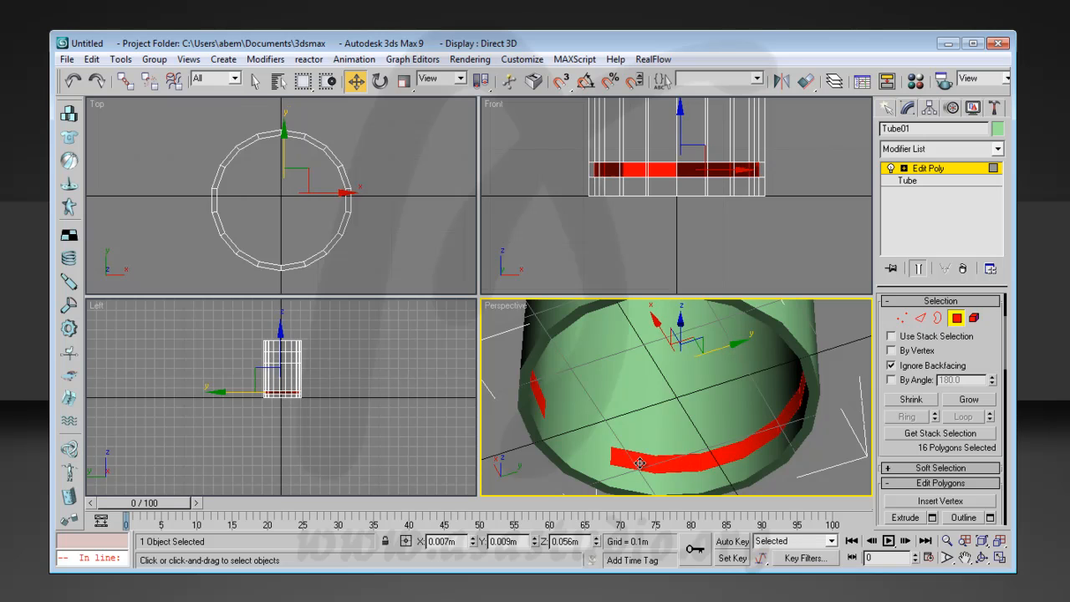
left_click(599, 453, "ctrl")
left_click(561, 429, "ctrl")
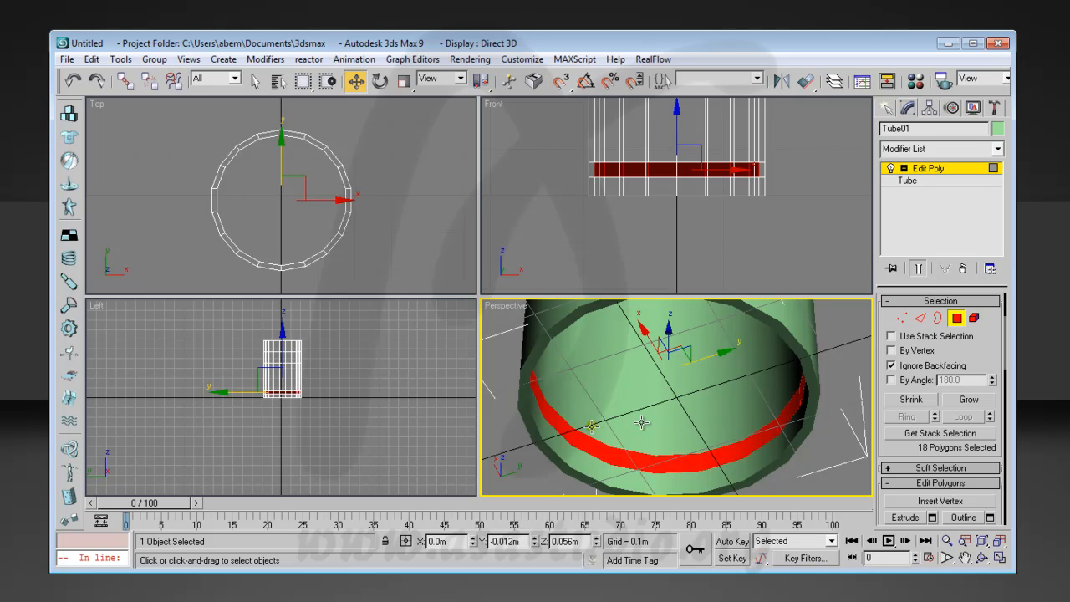
Scale the selected ring of band polygons uniformly inward until it nearly meets at the tube's center
left_click(405, 83)
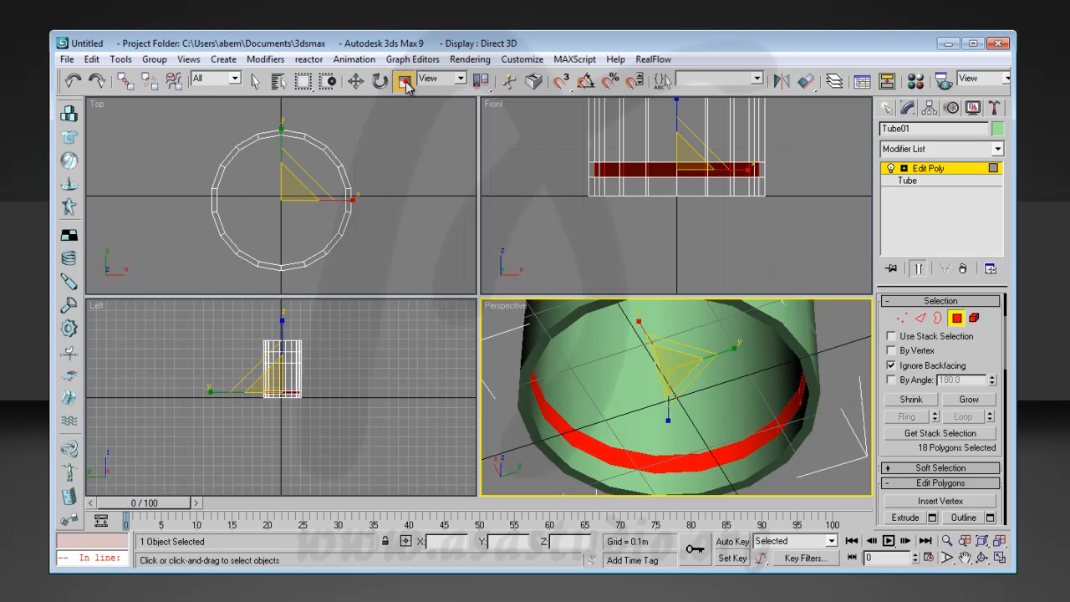
left_click(281, 181)
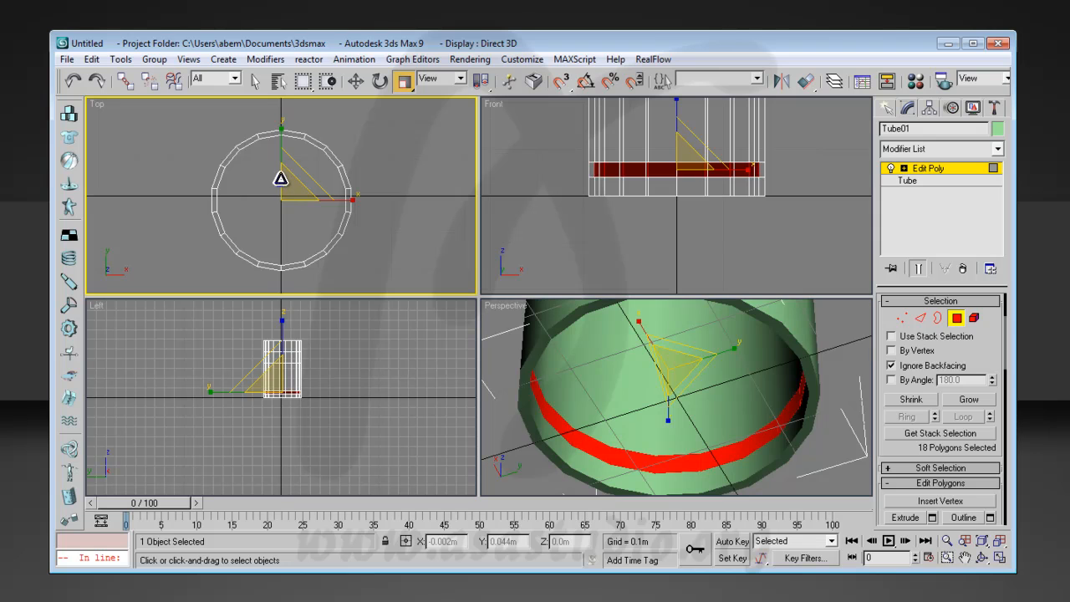
left_click_drag(281, 178, 265, 473)
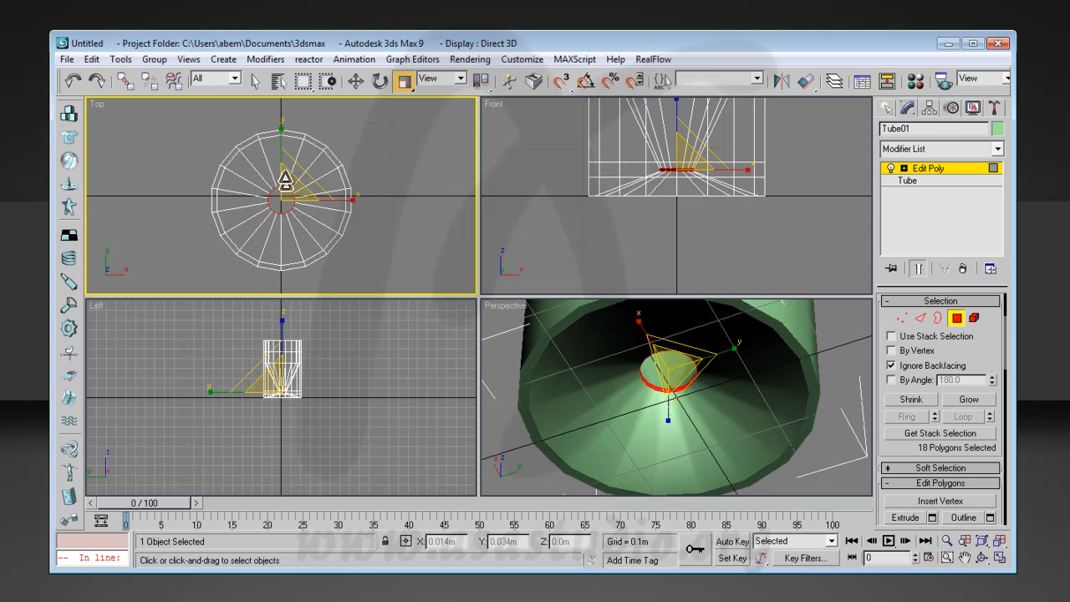
left_click_drag(281, 178, 275, 438)
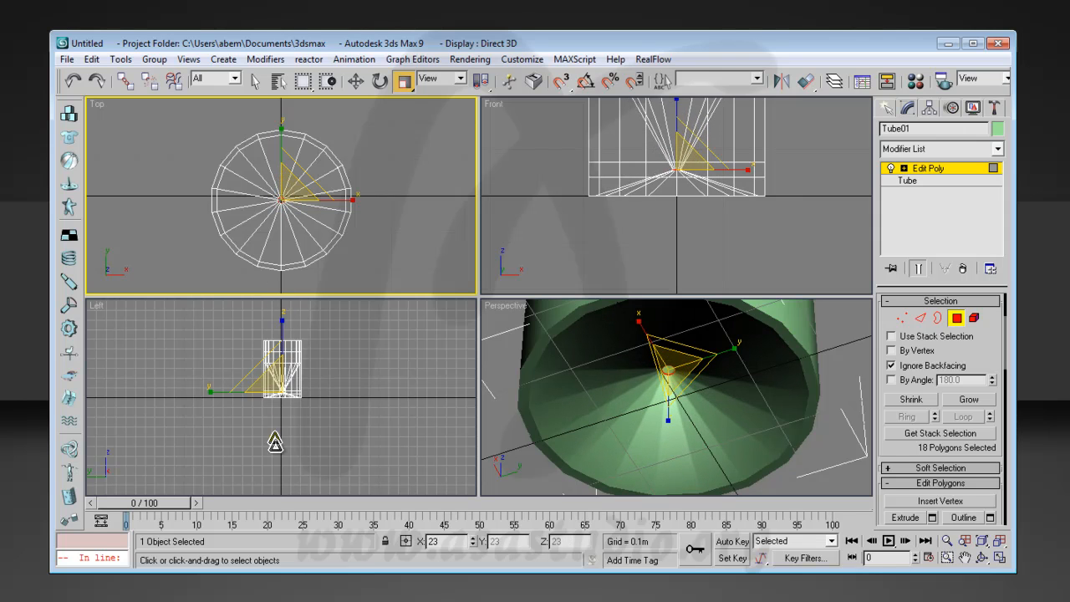
left_click_drag(282, 175, 281, 149)
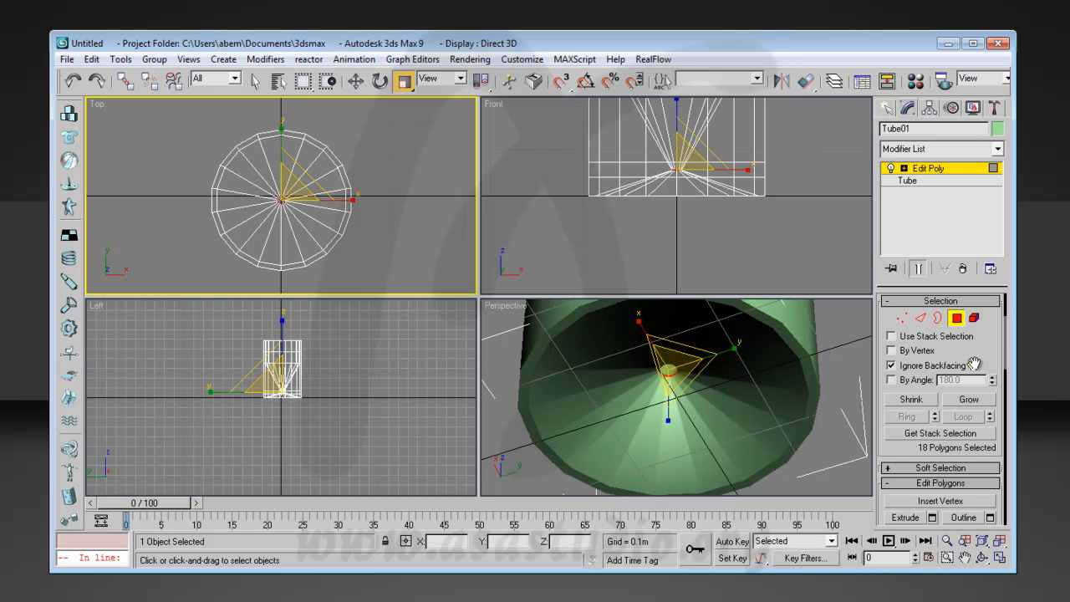
Select the cluster of vertices at the tube's center at Vertex level and collapse them into one vertex
left_click(901, 318, "ctrl")
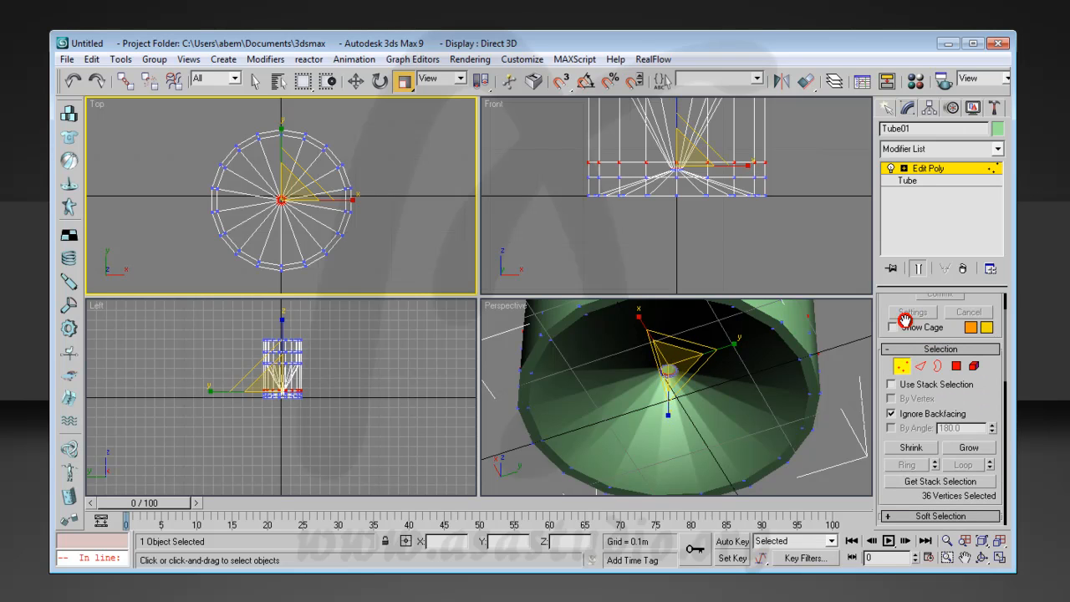
left_click(255, 80)
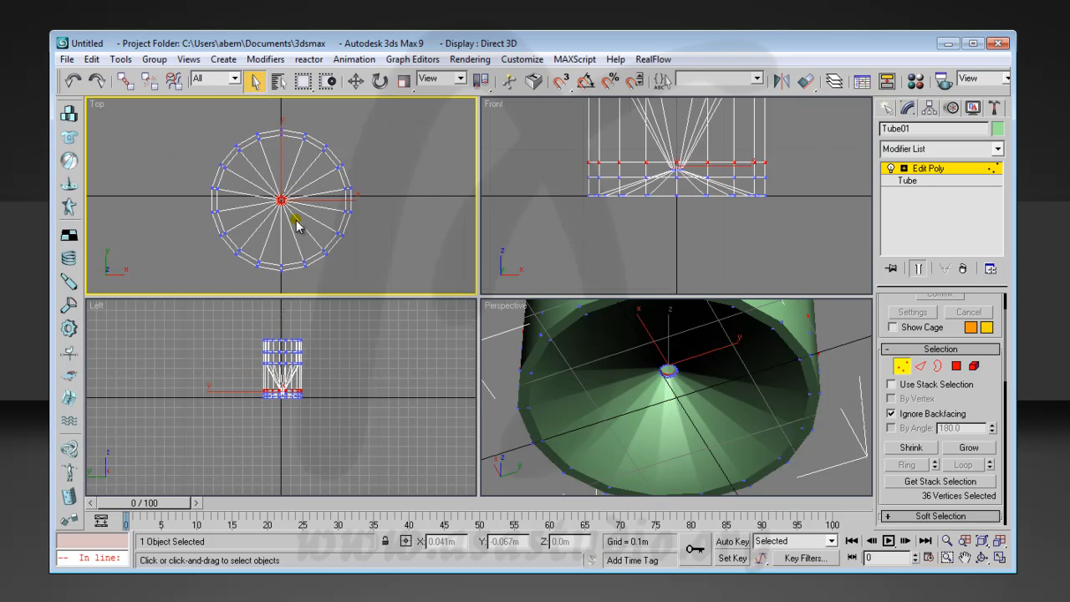
left_click_drag(266, 181, 298, 219)
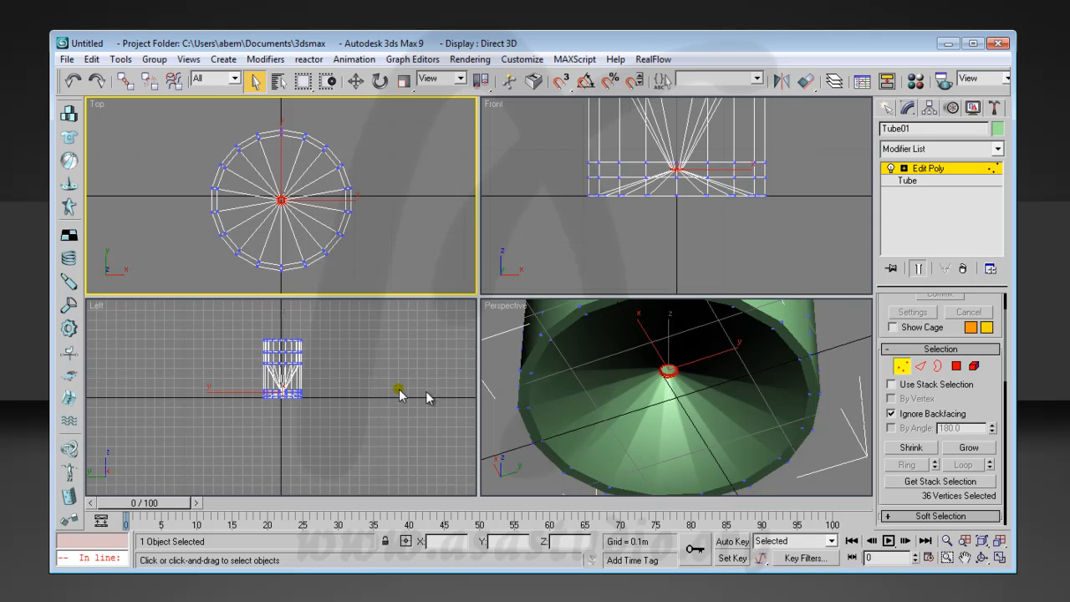
left_click_drag(987, 410, 985, 277)
left_click_drag(1002, 418, 997, 277)
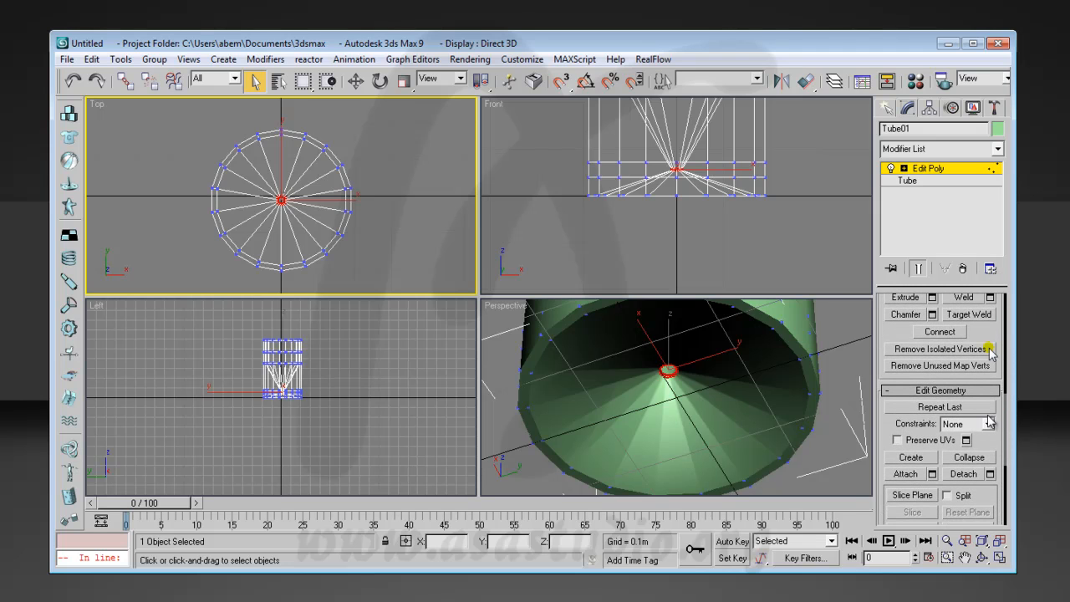
left_click(969, 457)
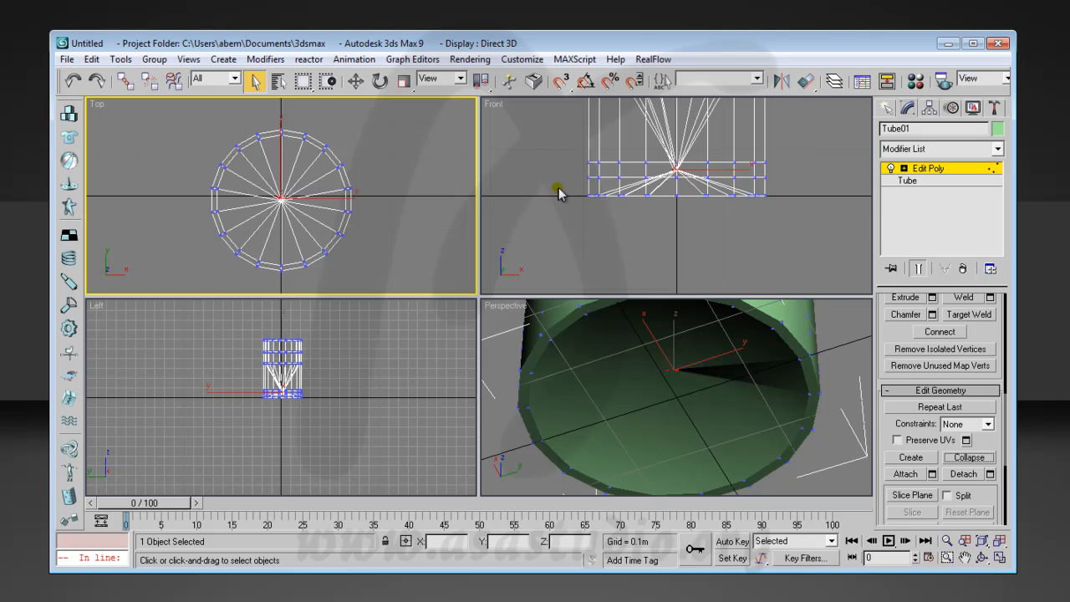
Select the vertices of the tube's bottom rim and raise them to about Z 0.032 m
left_click_drag(559, 186, 812, 218)
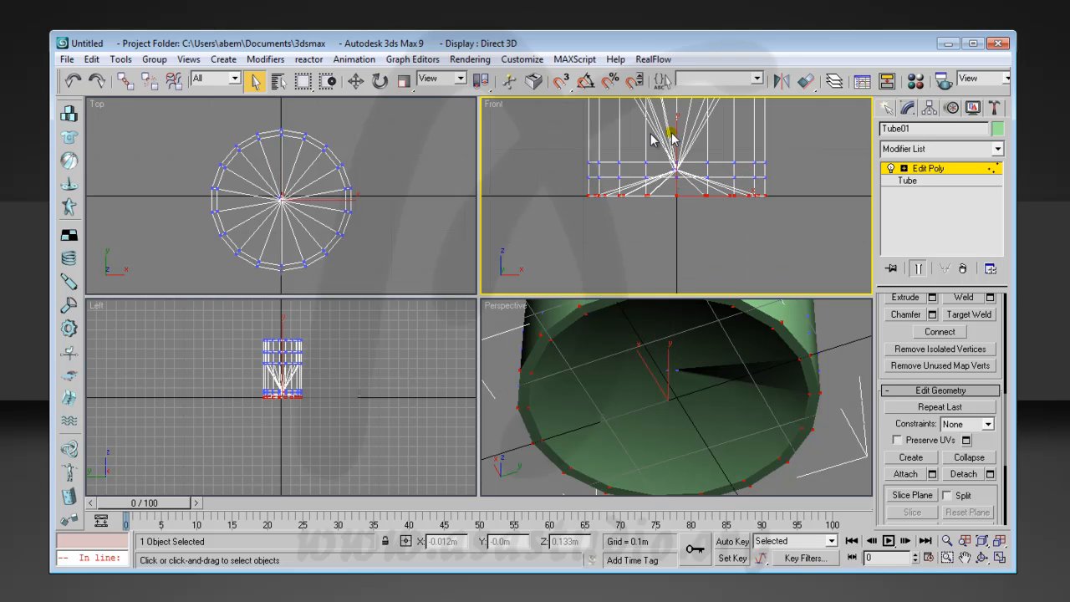
left_click(355, 81)
left_click_drag(677, 136, 676, 122)
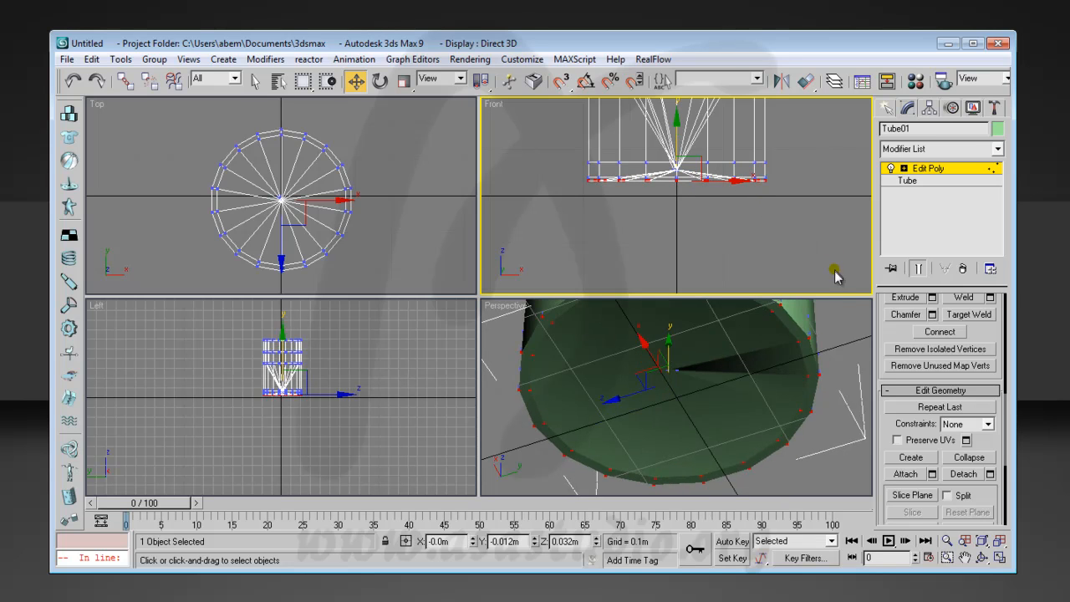
Try lowering the vertex row above the closed base to about Z 0.102 m, and undo the move and its selection
left_click(966, 558)
left_click_drag(836, 179, 779, 223)
key("w")
left_click_drag(548, 125, 807, 161)
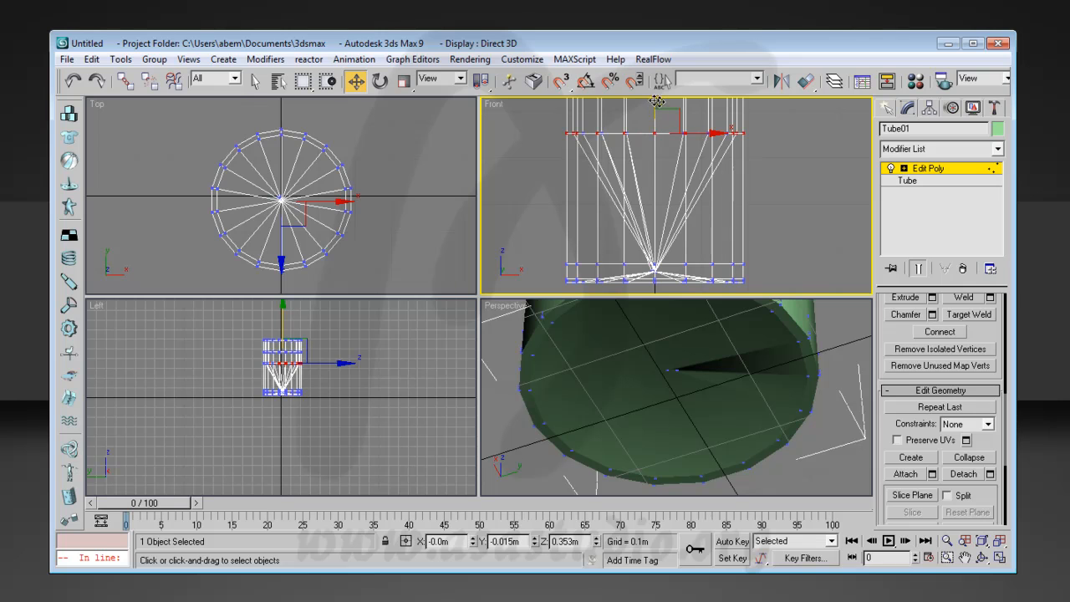
left_click_drag(654, 102, 659, 218)
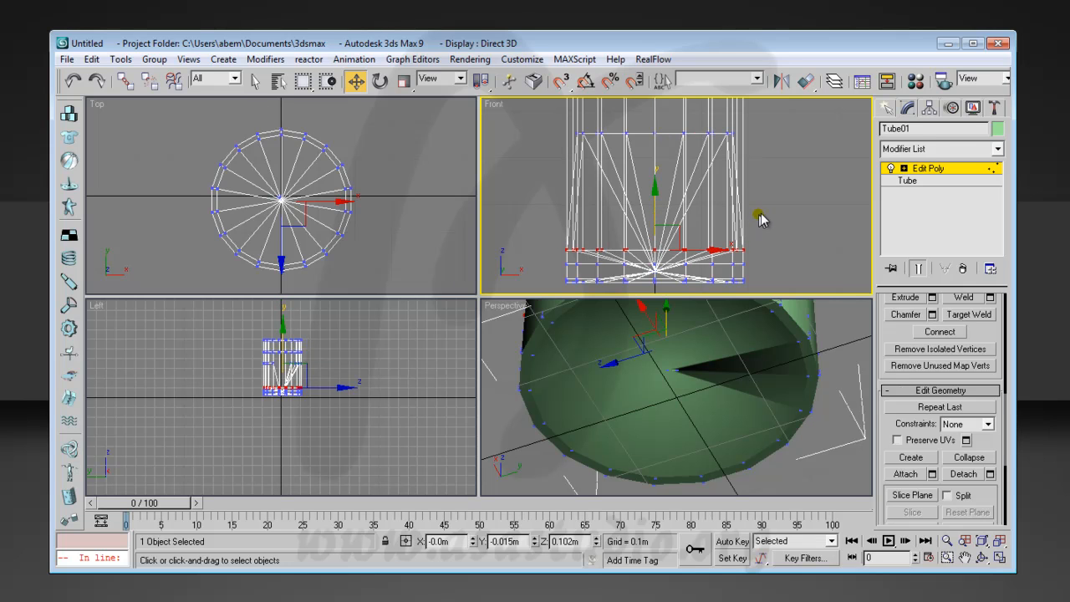
key("ctrl+z")
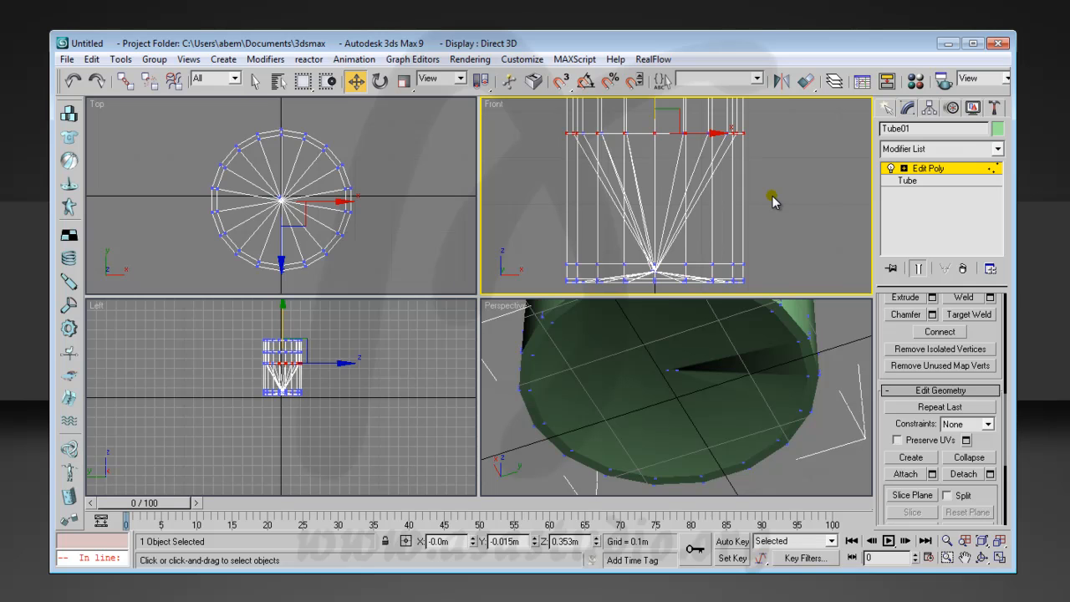
key("ctrl+z")
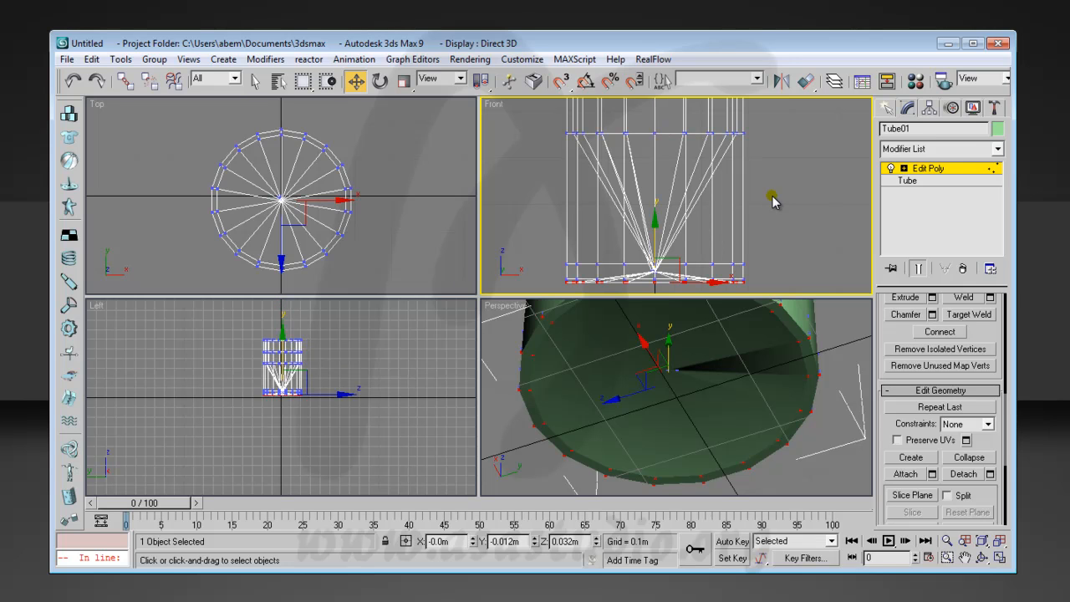
Undo the raise of the bottom rim vertices and turn off Ignore Backfacing for the vertex selection
key("ctrl+z")
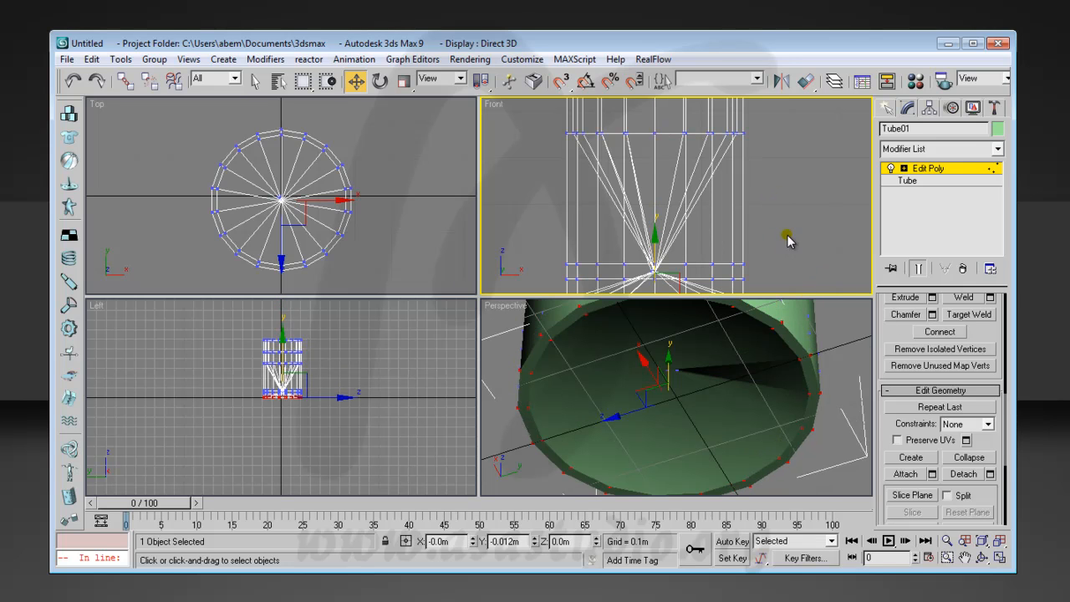
left_click(966, 557)
left_click_drag(801, 269, 801, 246)
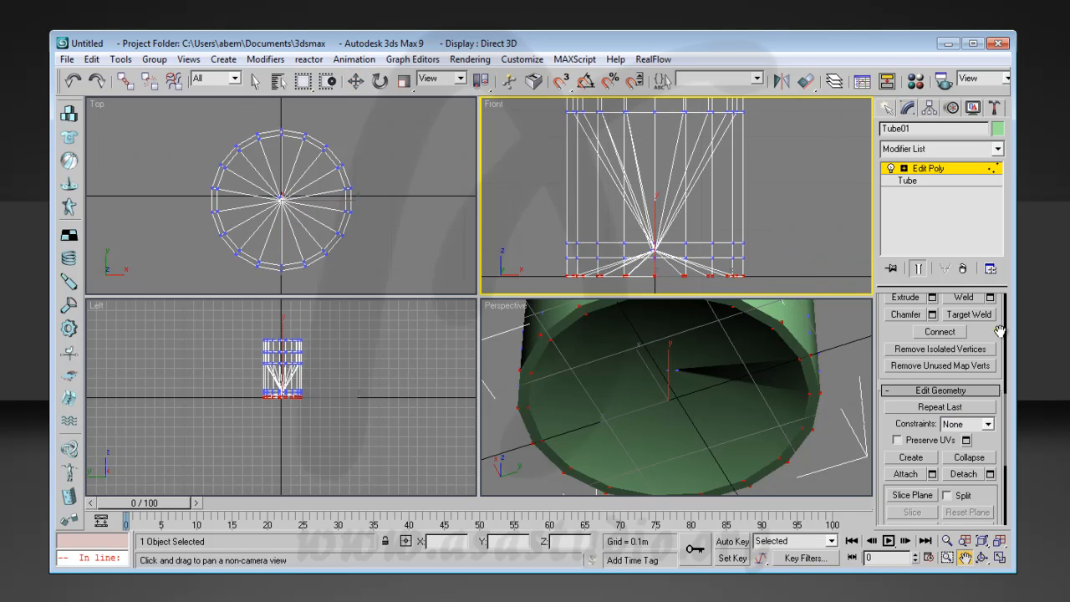
left_click_drag(1000, 332, 997, 399)
left_click_drag(995, 328, 985, 482)
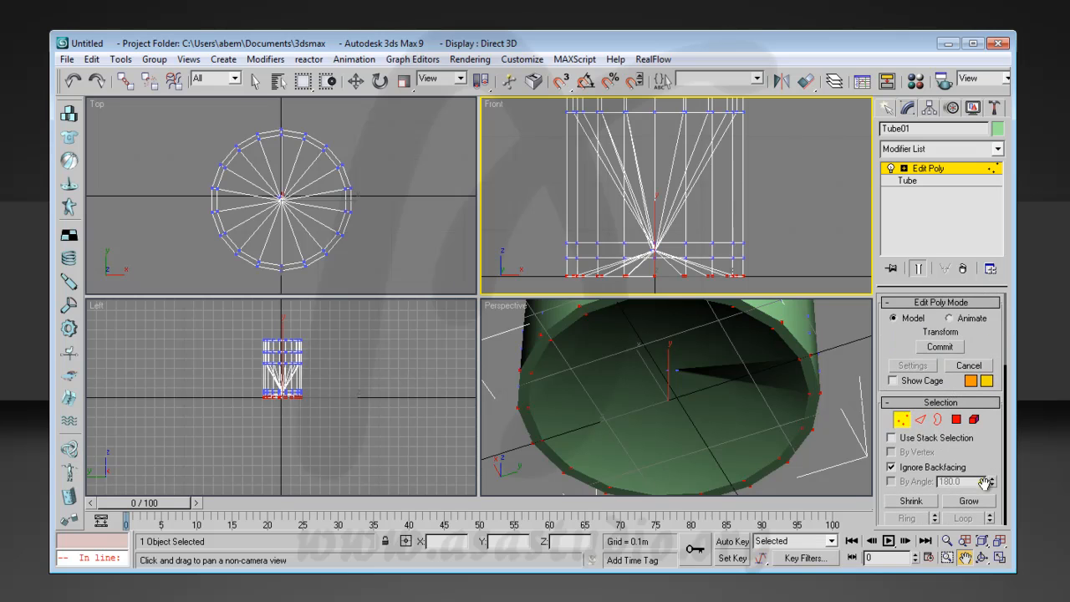
left_click(893, 467)
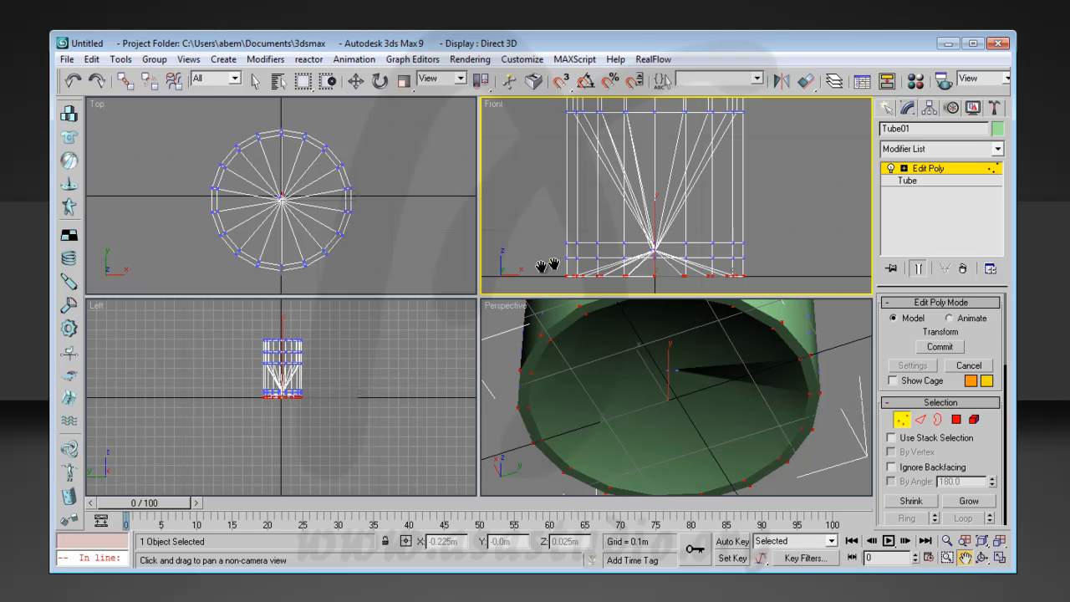
Select all vertices of the tube's bottom rim, front and back, and raise them to about Z 0.038 m
key("w")
left_click_drag(540, 268, 814, 289)
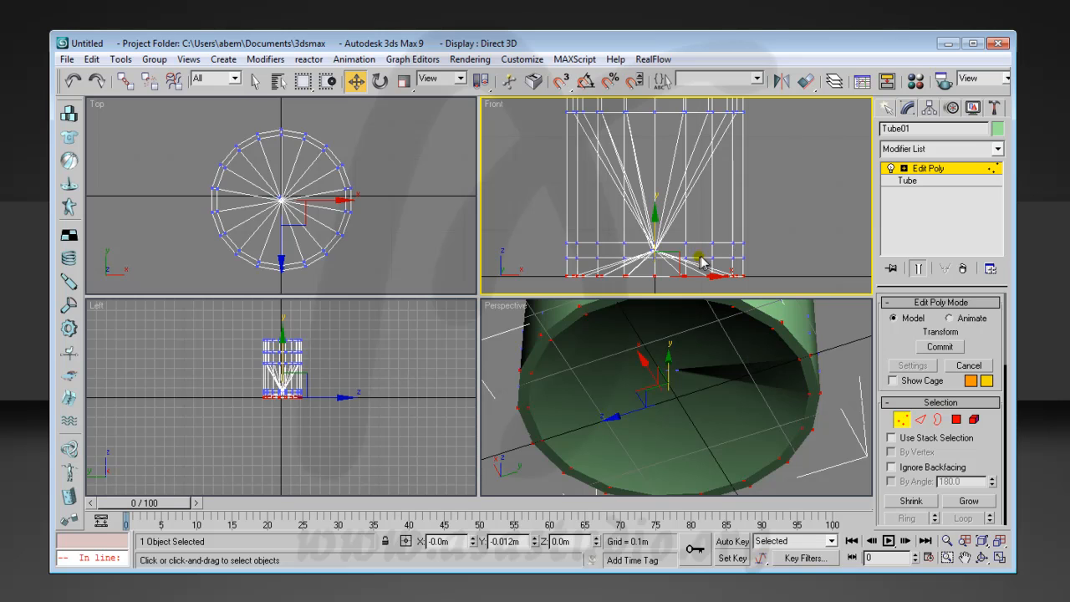
left_click_drag(655, 216, 657, 199)
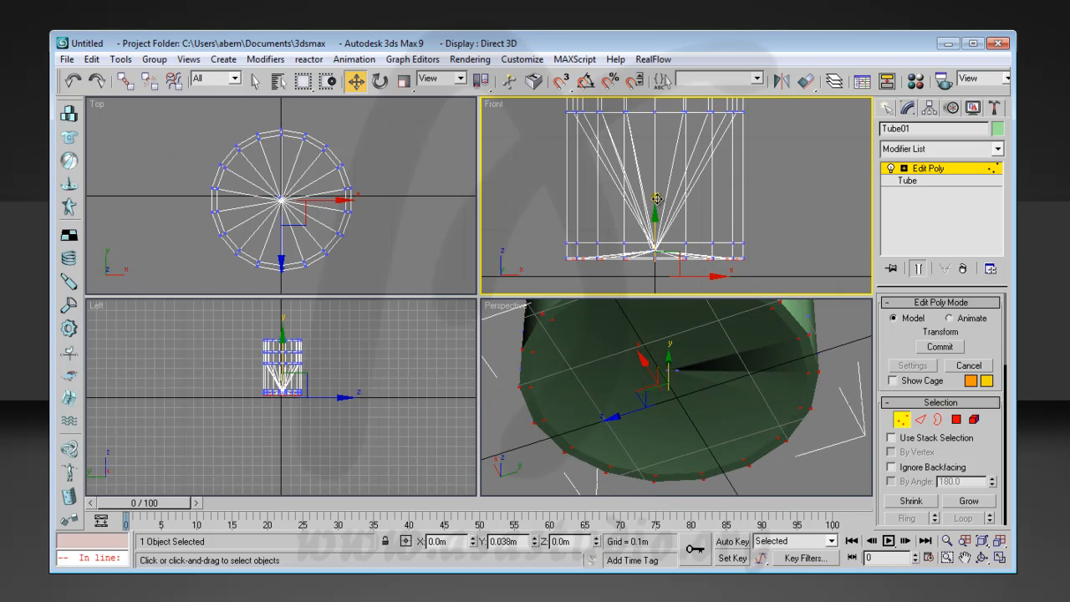
right_click(658, 199)
Select the vertex row well above the closed base and lower it to about Z 0.076 m, just above the base
left_click_drag(549, 106, 752, 131)
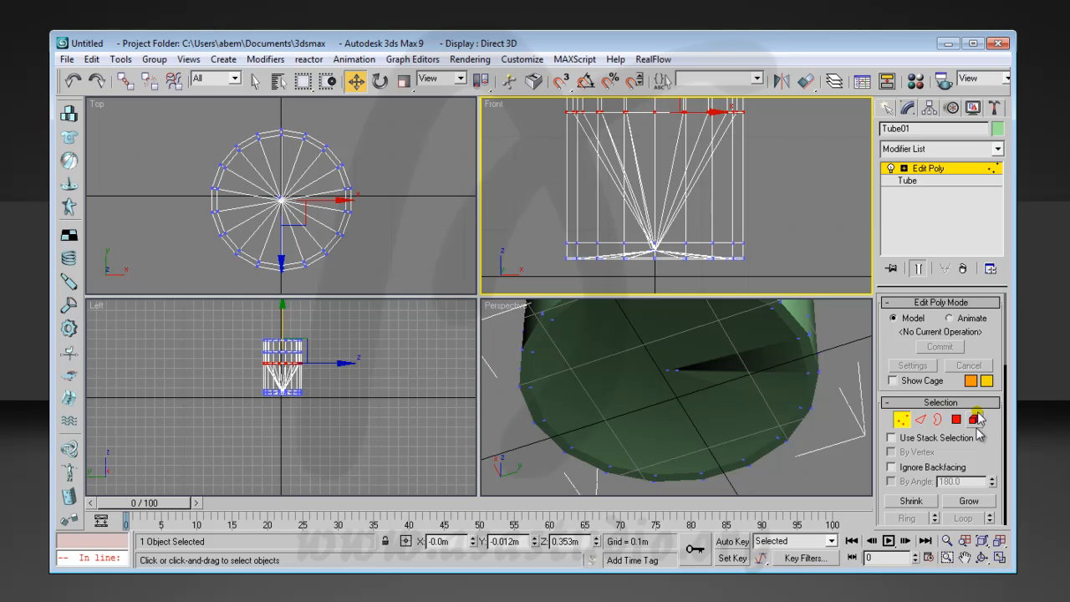
left_click(964, 557)
left_click_drag(811, 174, 808, 203)
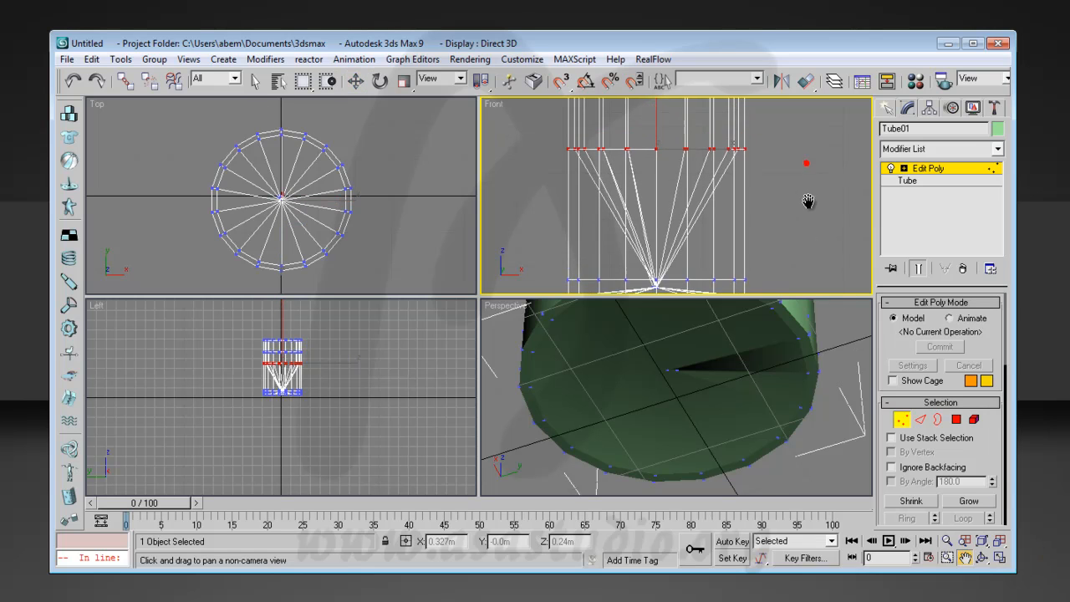
key("w")
left_click_drag(658, 115, 661, 244)
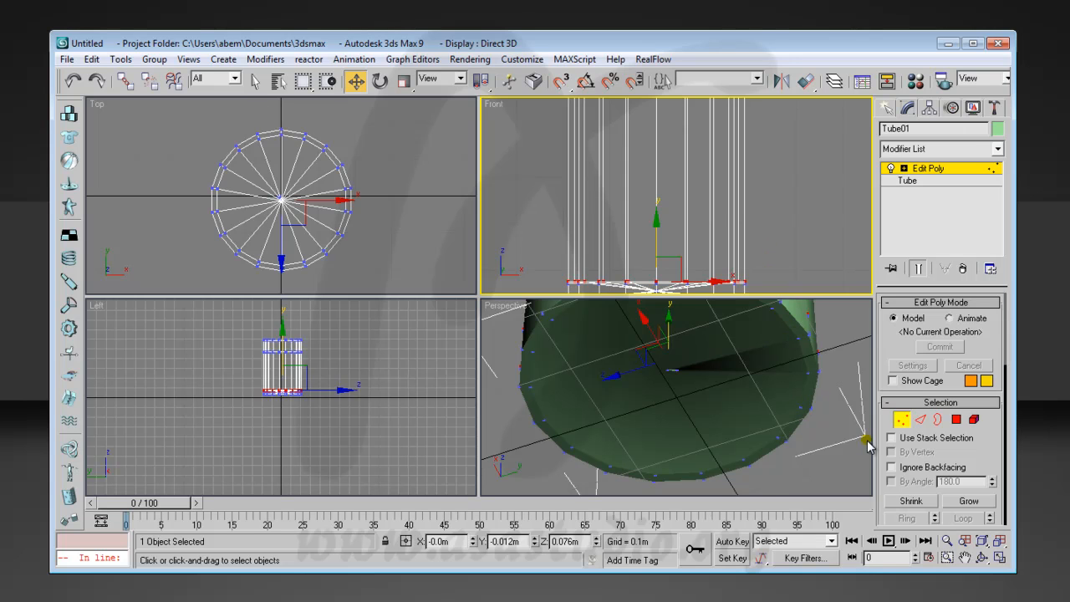
Select the full ring of 18 polygons around the tube's bottom rim at Polygon level
left_click(957, 419)
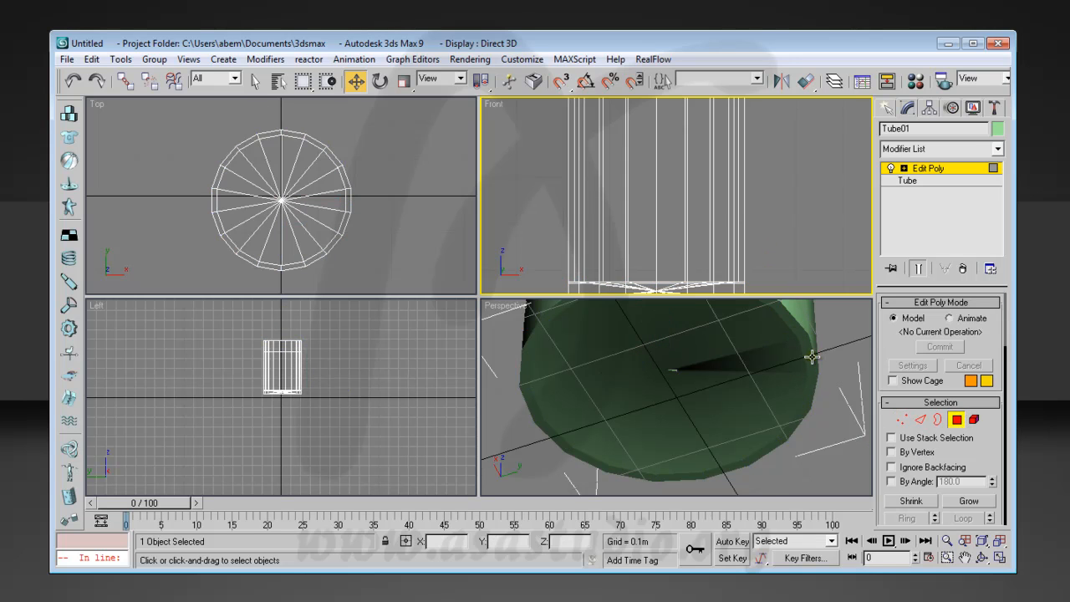
left_click(810, 357)
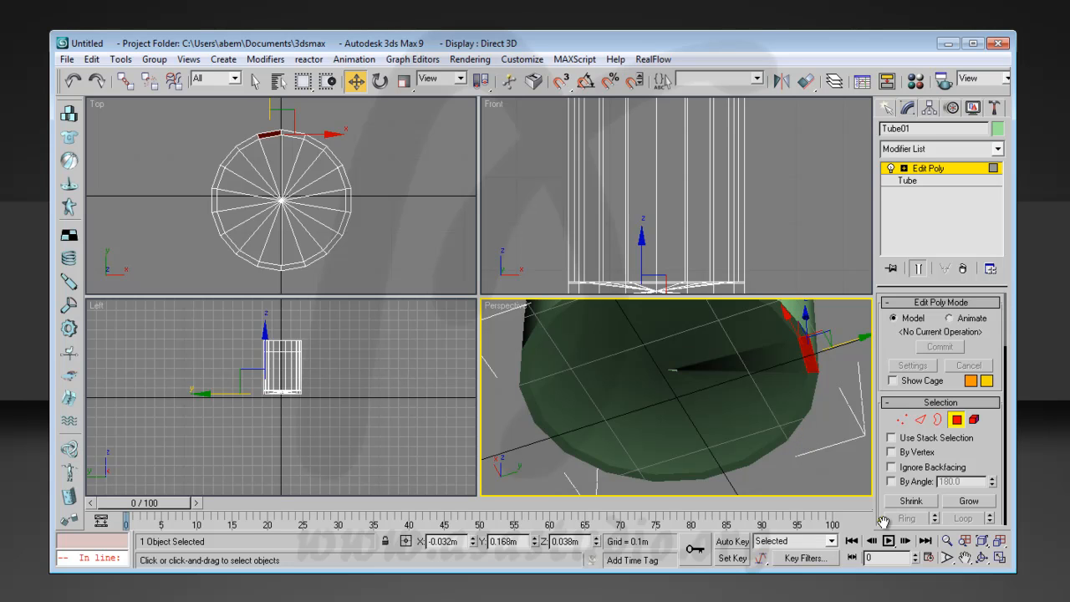
left_click(809, 391, "ctrl")
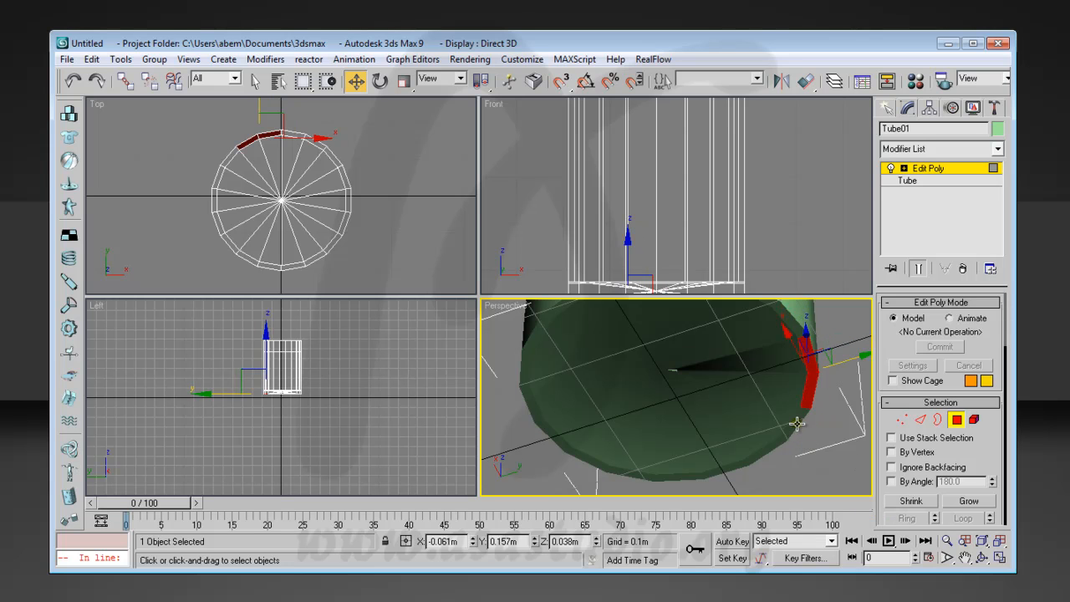
left_click(797, 424, "ctrl")
left_click(768, 447, "ctrl")
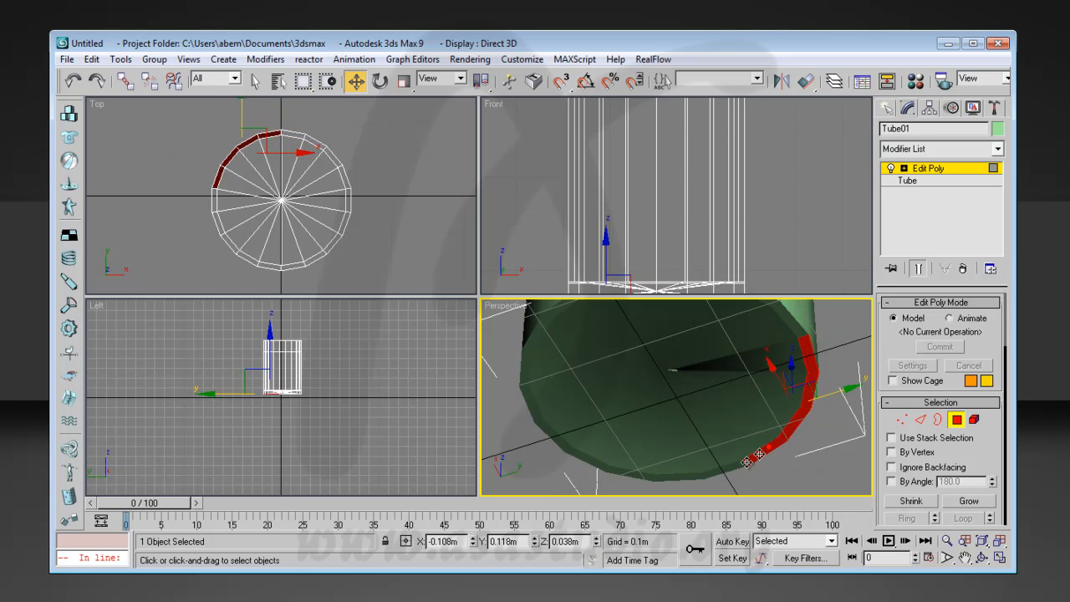
left_click(739, 466, "ctrl")
left_click(669, 478, "ctrl")
left_click(633, 477, "ctrl")
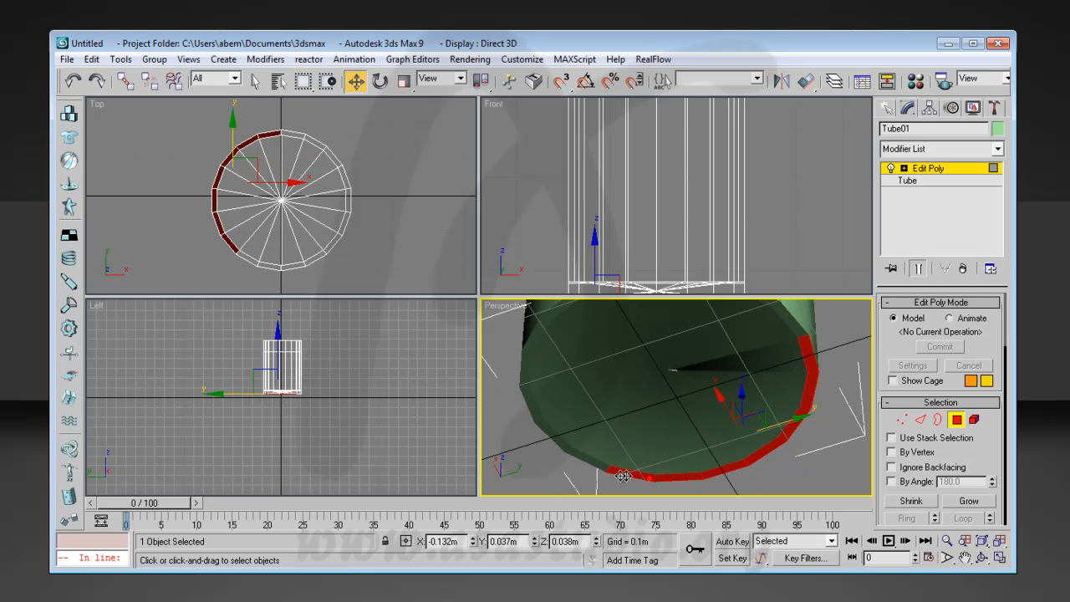
left_click(594, 463, "ctrl")
left_click(556, 443, "ctrl")
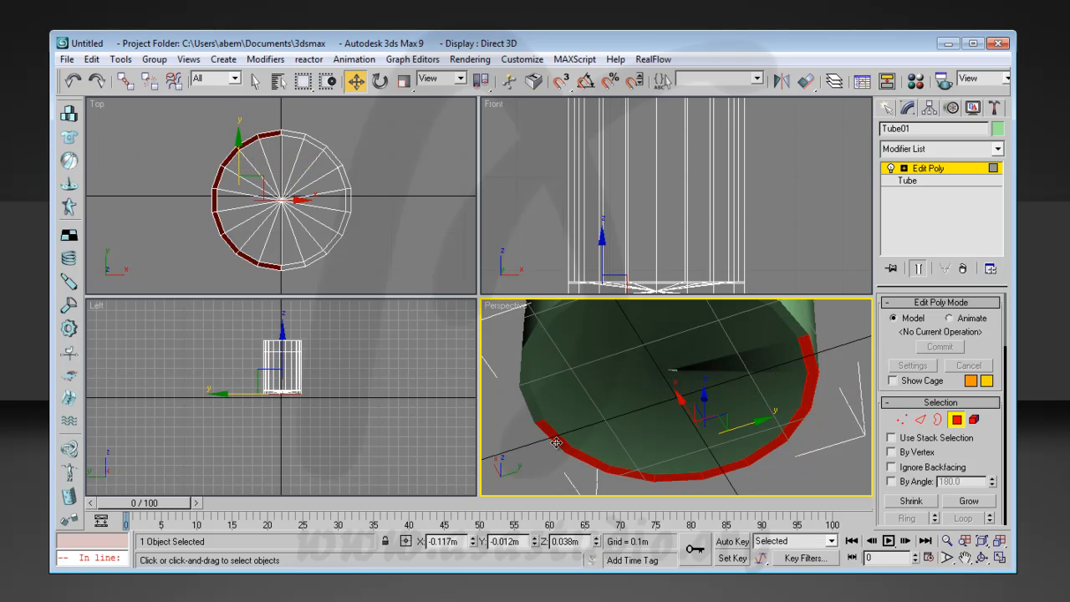
left_click(534, 406, "ctrl")
left_click(527, 360, "ctrl")
left_click(539, 331, "ctrl")
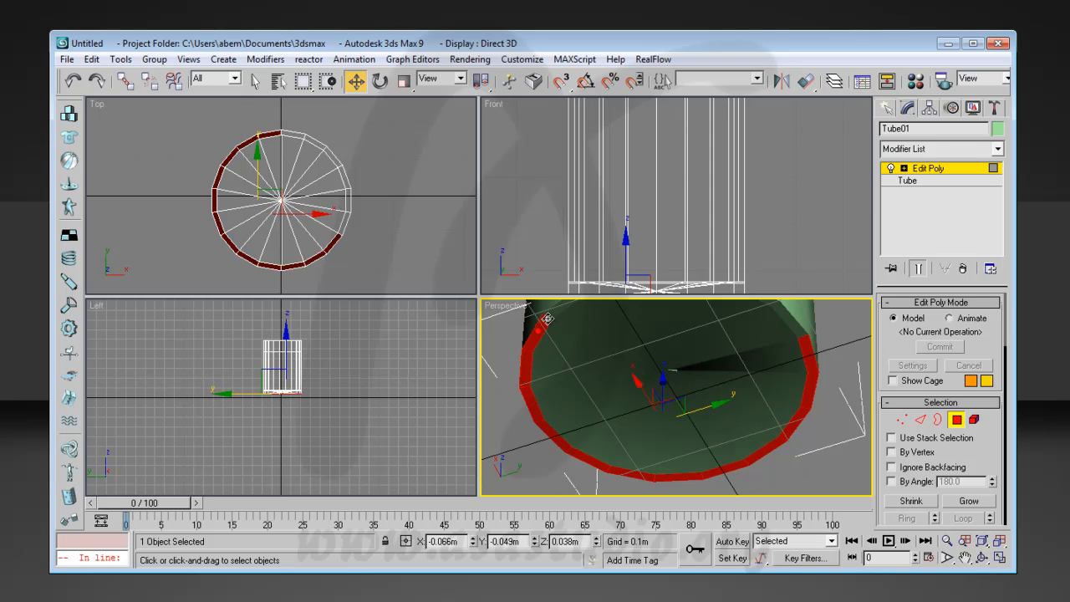
left_click(966, 558)
left_click_drag(778, 371, 777, 363)
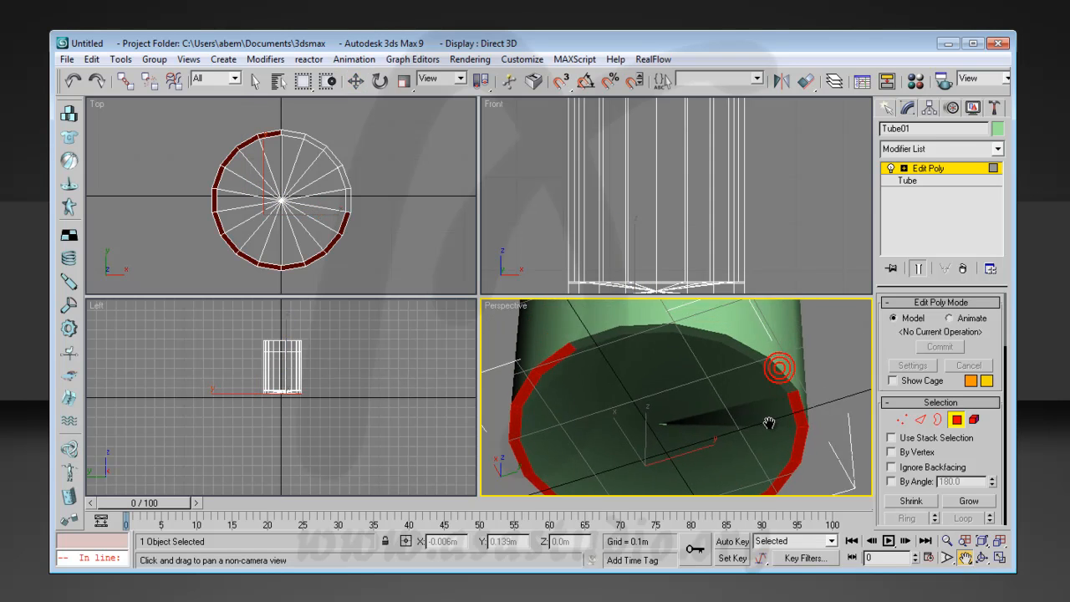
right_click(782, 382)
left_click(781, 381, "ctrl")
left_click(747, 351, "ctrl")
left_click(701, 336, "ctrl")
left_click(653, 331, "ctrl")
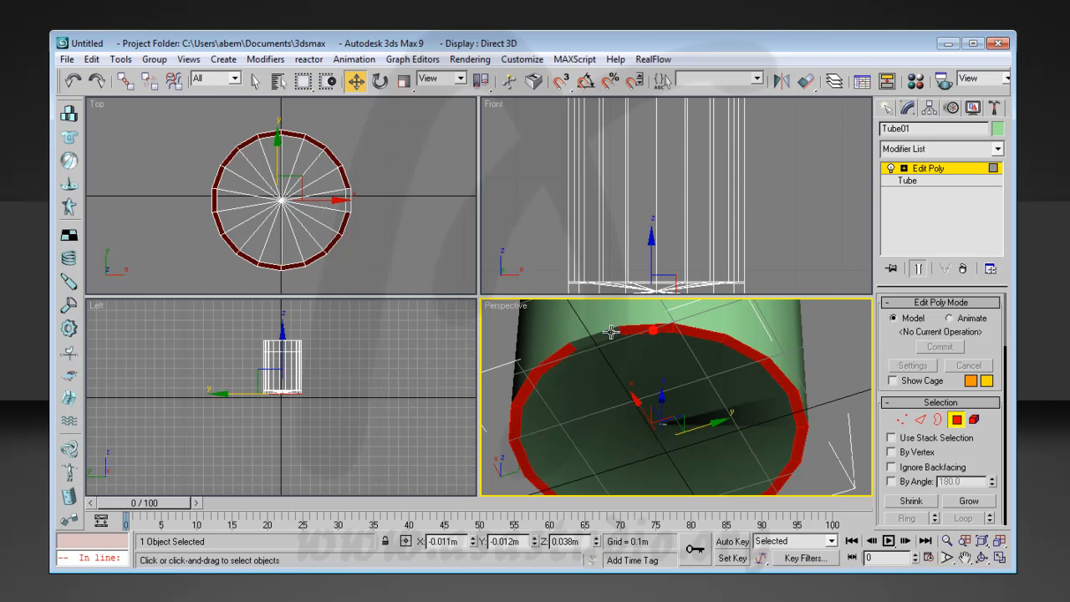
left_click(608, 336, "ctrl")
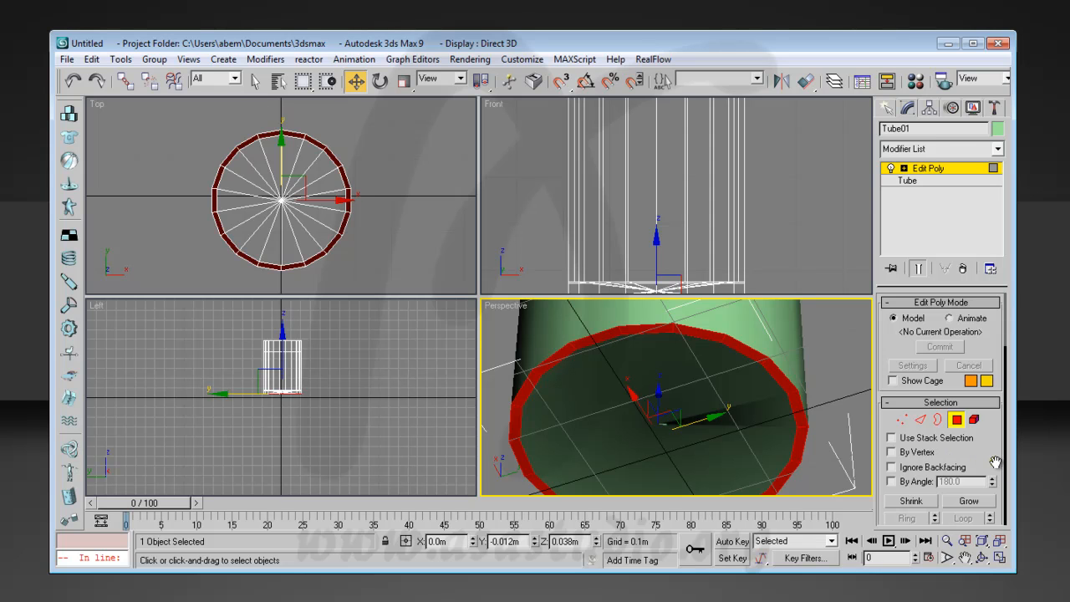
Bevel the selected rim polygons as a group with a height of 0.014 m and an outline amount of 0.0 m
scroll(996, 463, "down", 5)
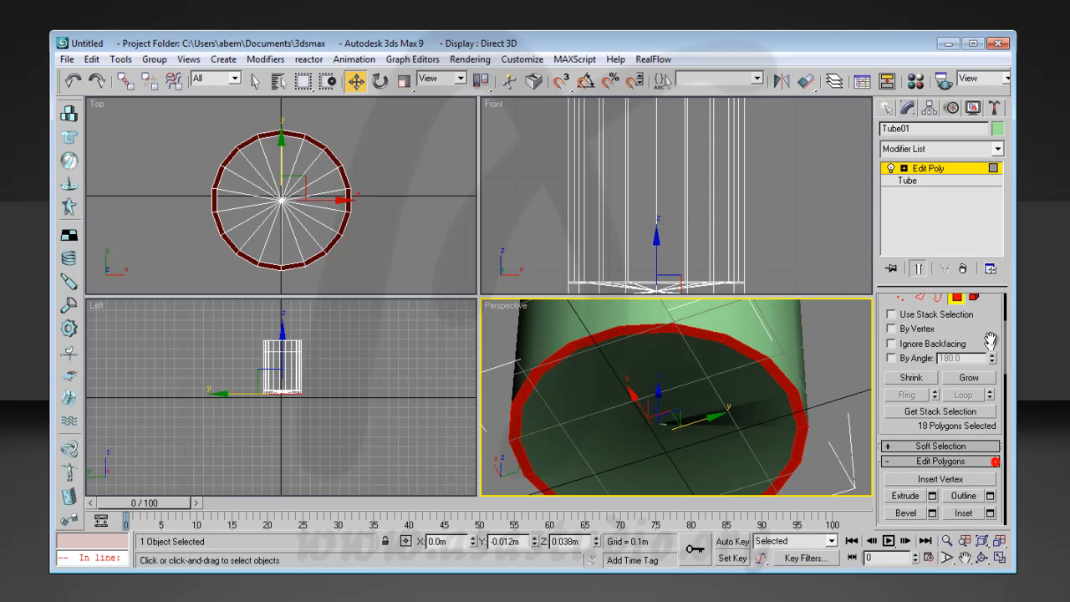
left_click(933, 510)
left_click_drag(574, 246, 367, 285)
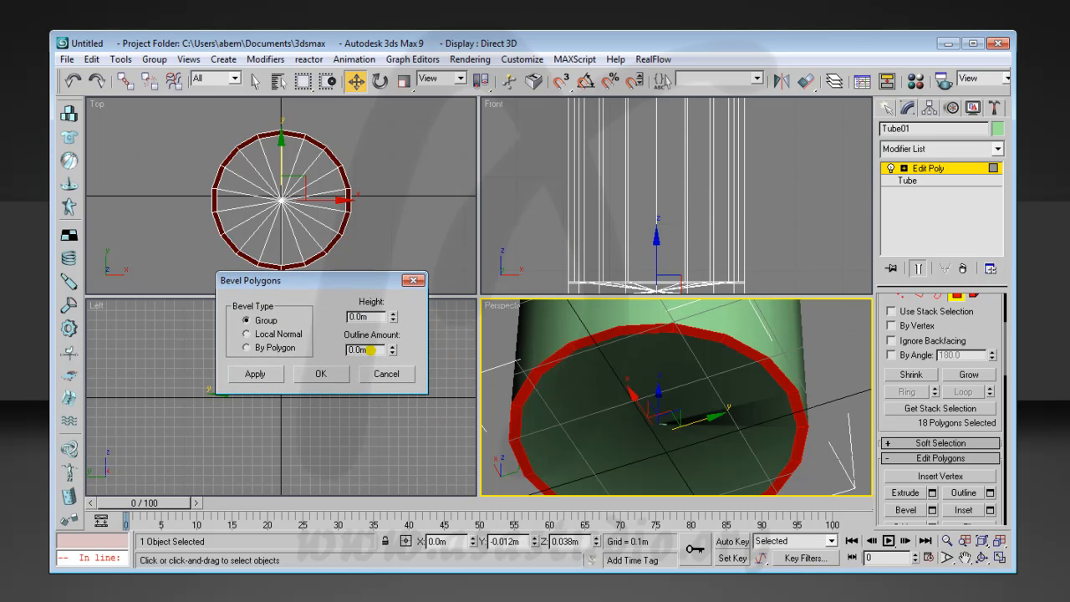
left_click_drag(393, 318, 405, 146)
left_click_drag(408, 132, 403, 212)
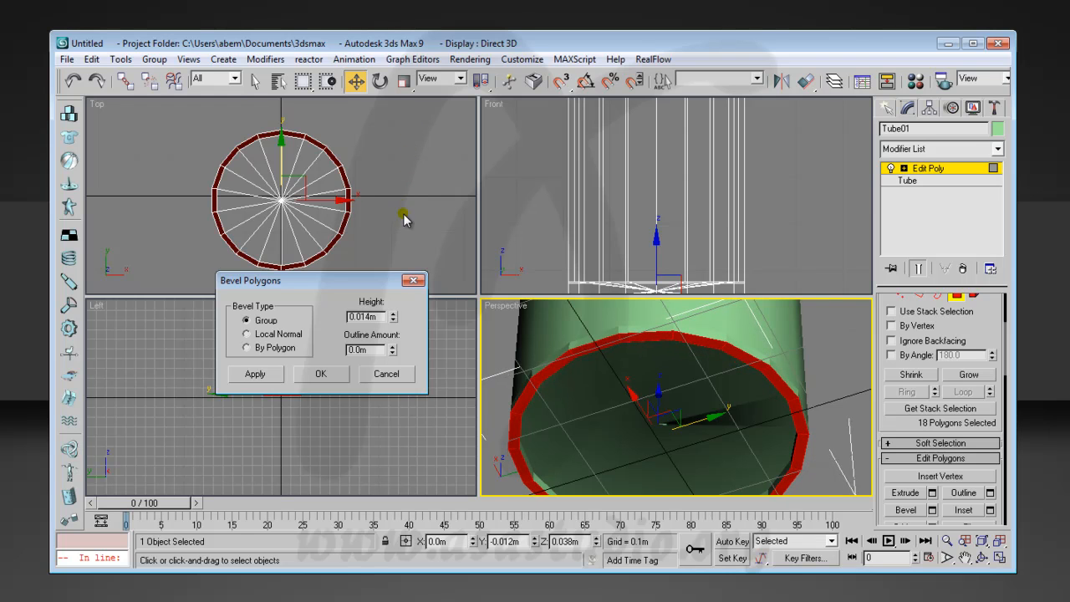
left_click(321, 374)
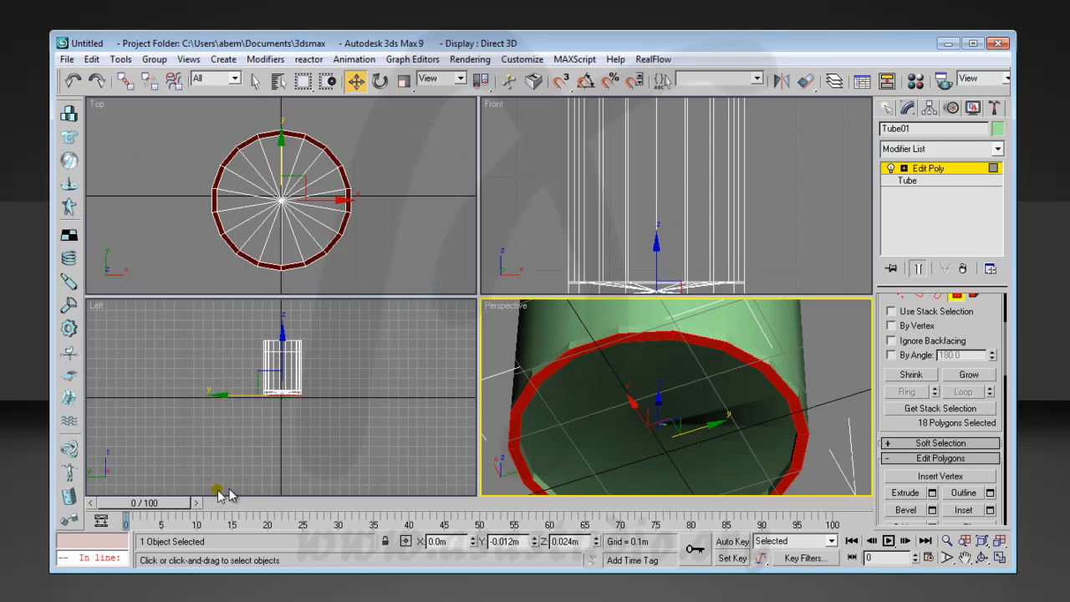
Fit the tube in all views, examine individual triangular polygons of the closed base, and clear the selection
left_click(983, 542)
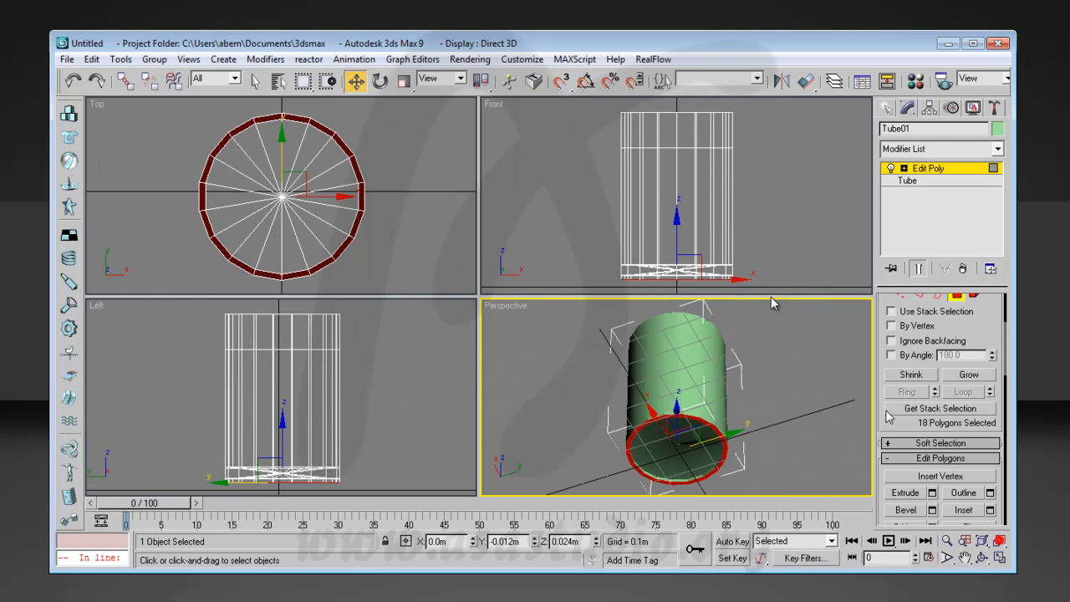
left_click(565, 257)
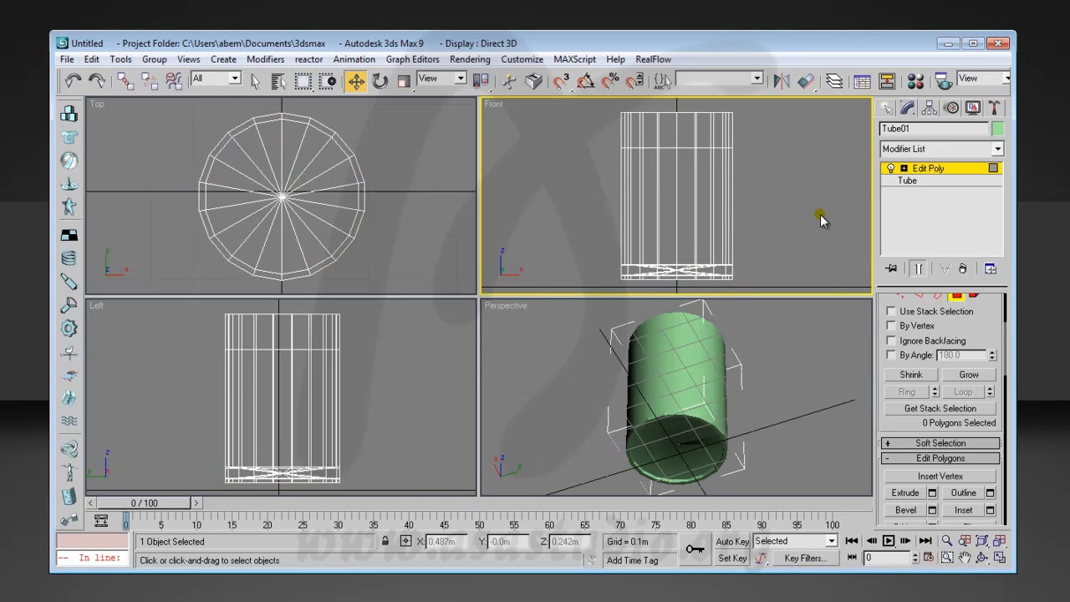
left_click(681, 446)
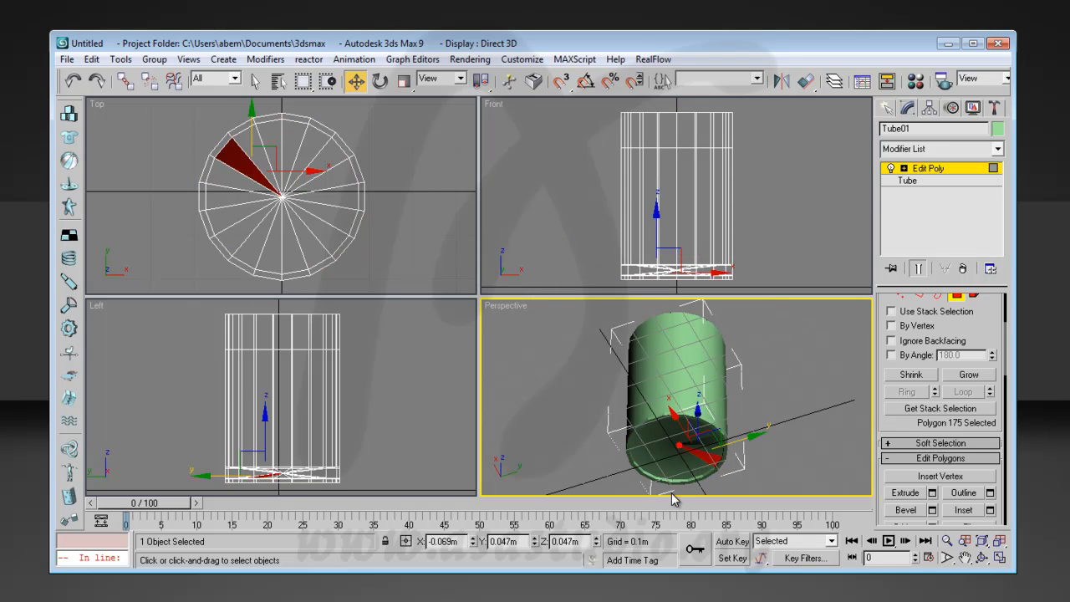
left_click(678, 468)
left_click(656, 460)
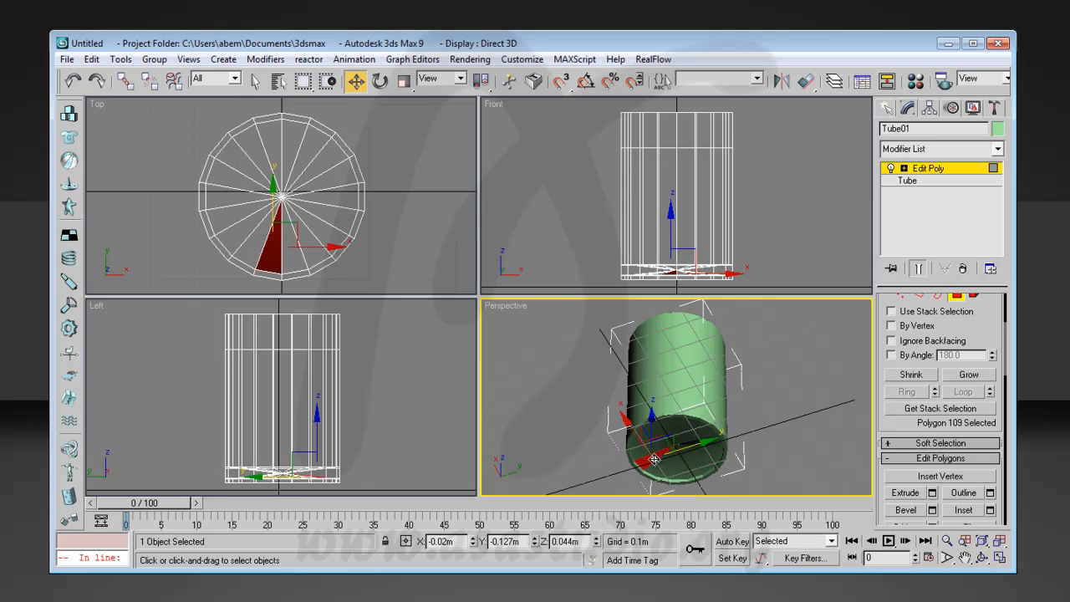
left_click(411, 219)
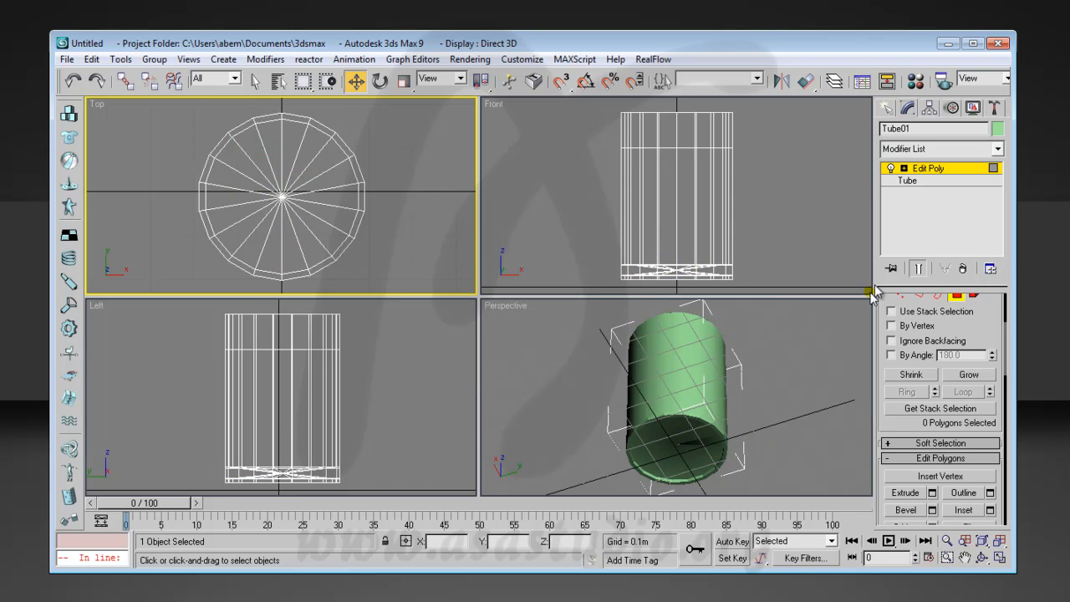
Select the three vertices at the base's center at Vertex level and collapse them into one
left_click_drag(995, 323, 1002, 421)
left_click(896, 393)
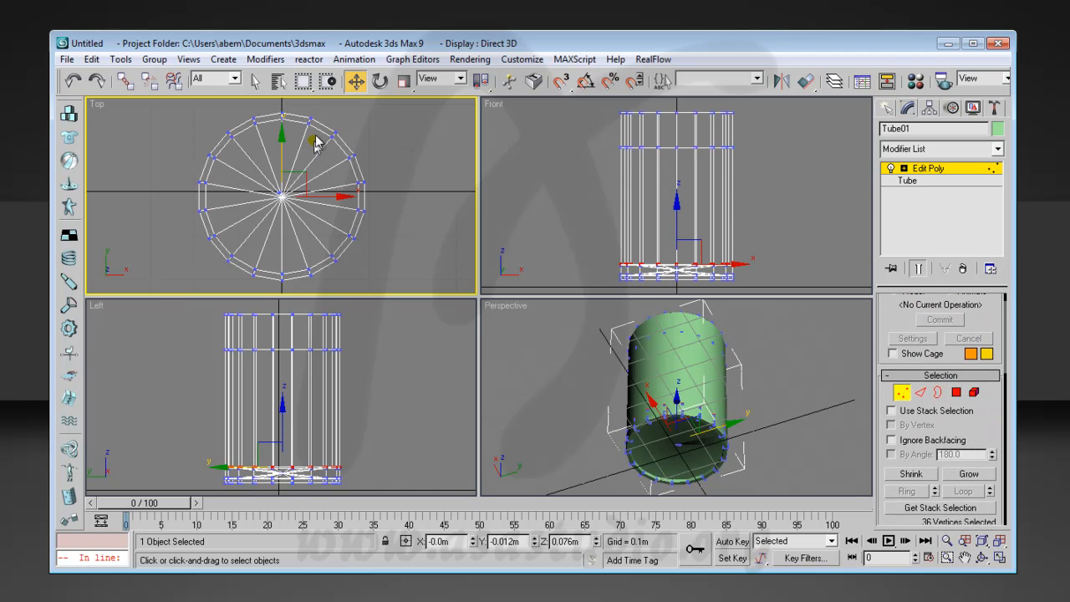
left_click(255, 81)
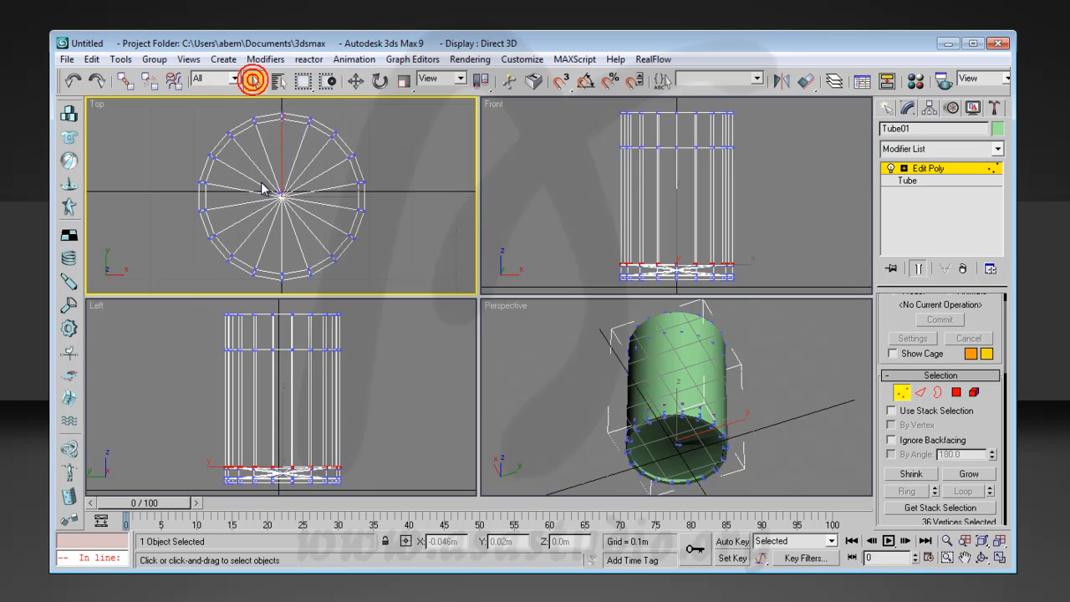
left_click_drag(268, 180, 305, 251)
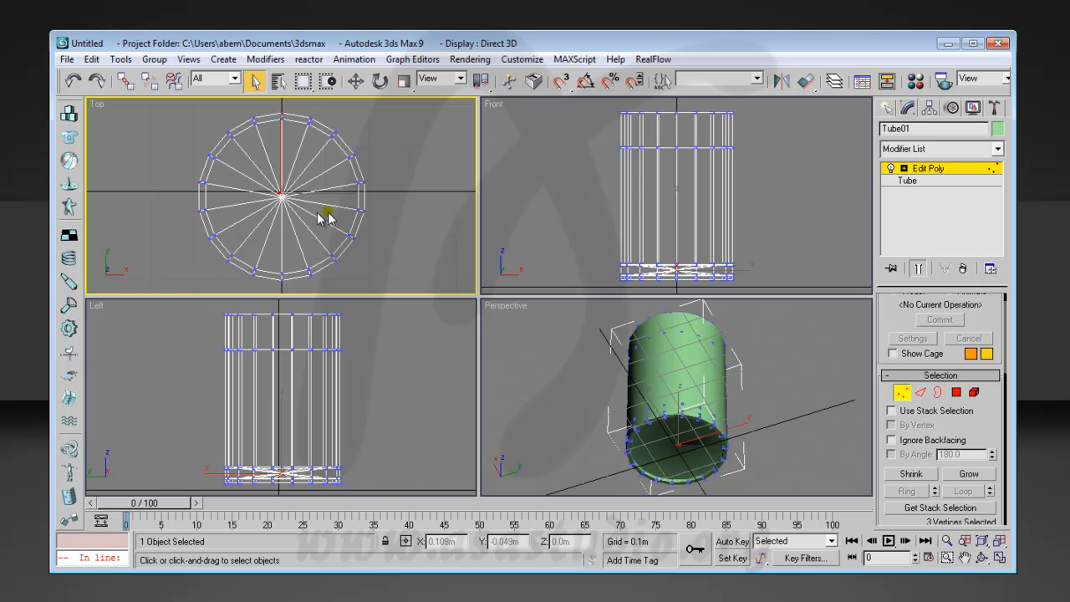
scroll(1001, 366, "down", 5)
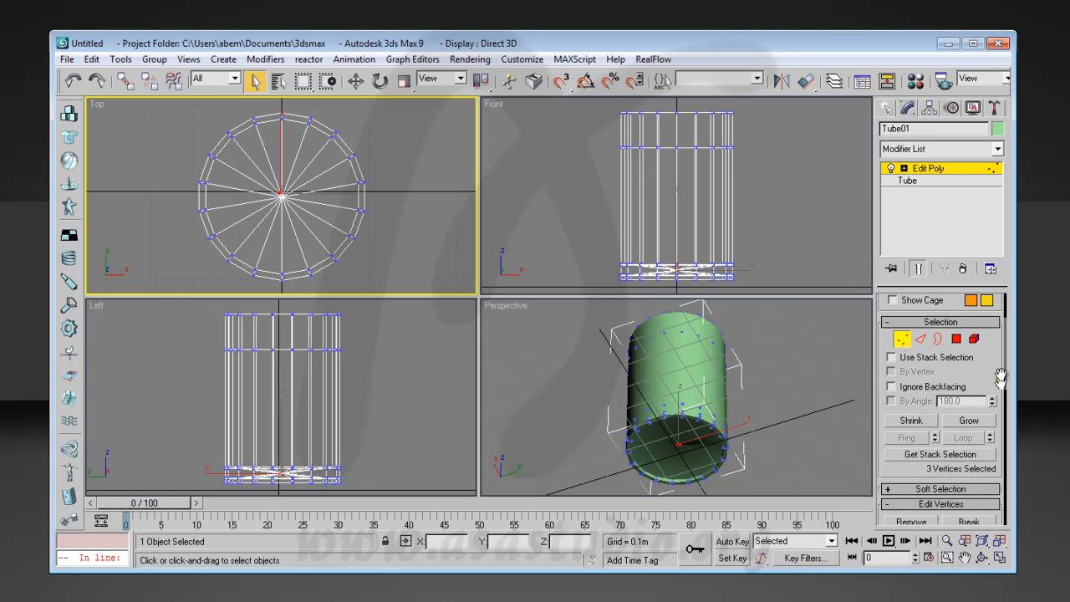
scroll(994, 310, "down", 3)
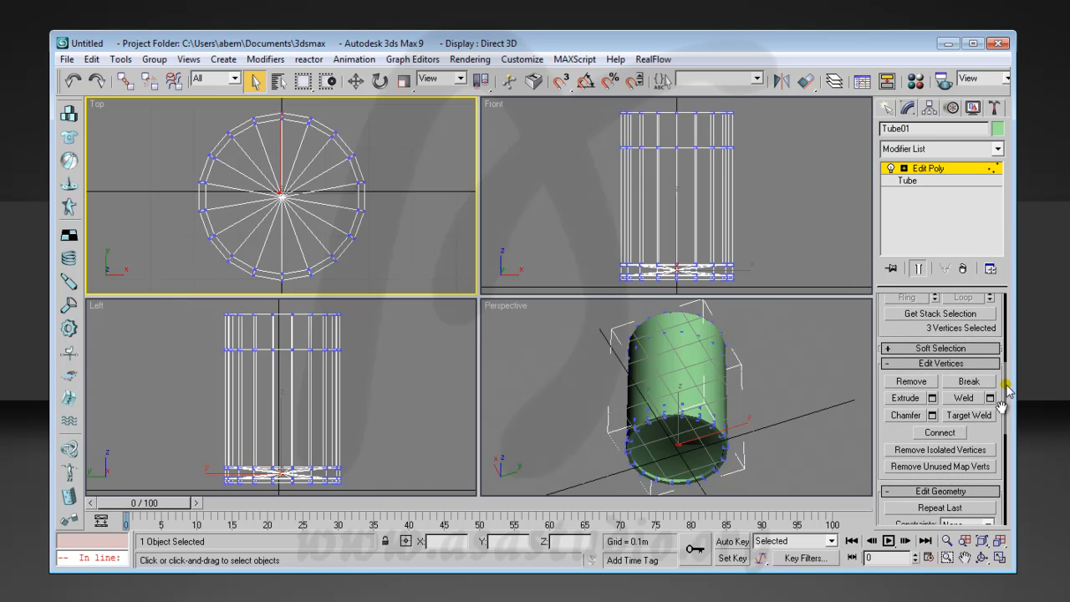
left_click_drag(999, 430, 1006, 323)
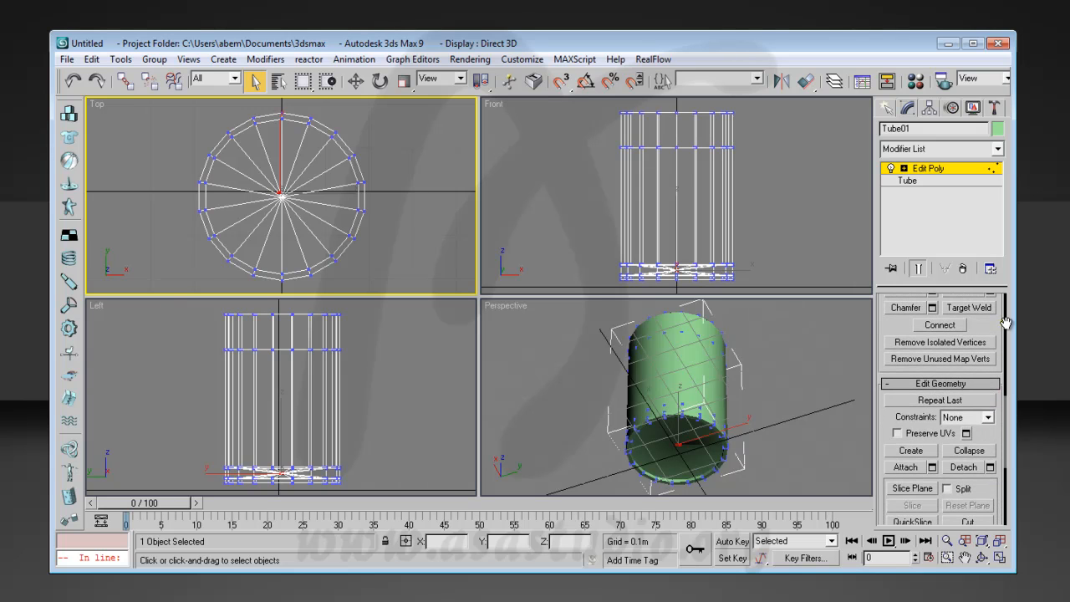
left_click(969, 453)
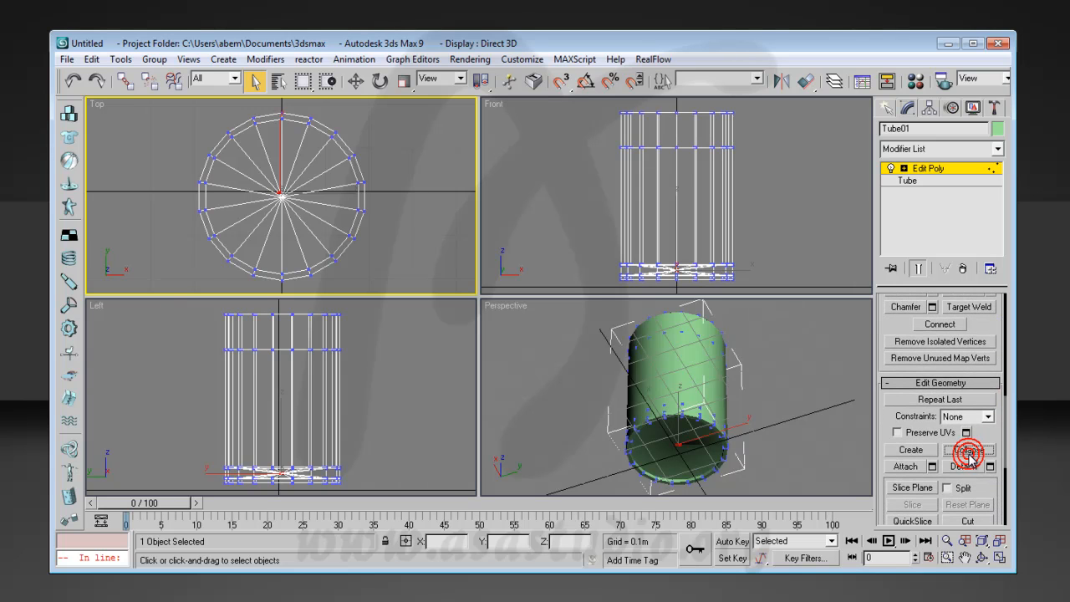
Try to move the collapsed center vertex of the base slightly in the Top view
left_click(983, 558)
left_click_drag(677, 437, 693, 418)
right_click(677, 368)
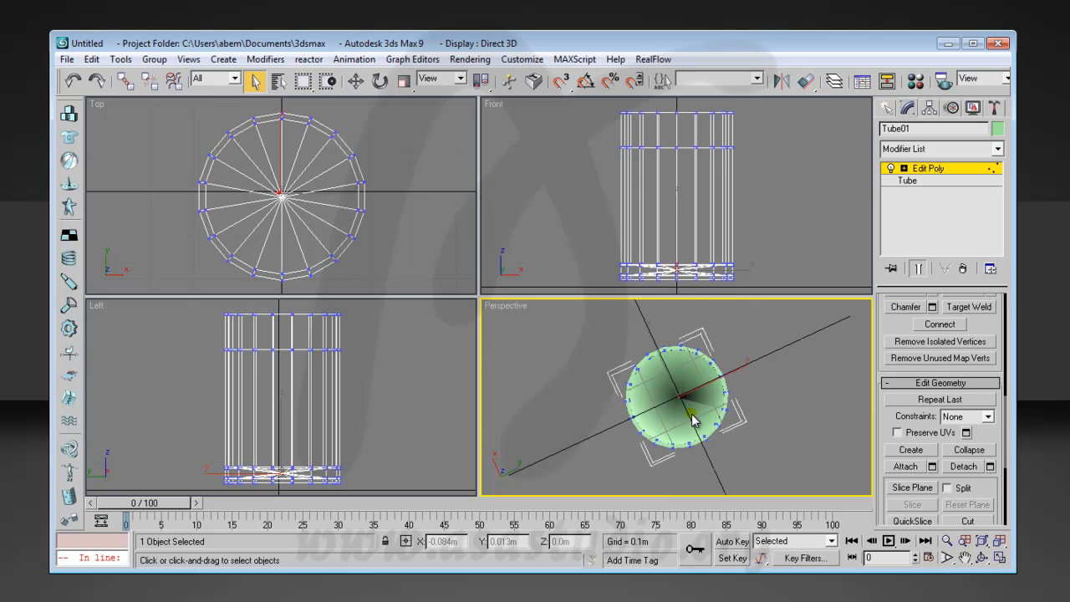
left_click(357, 82)
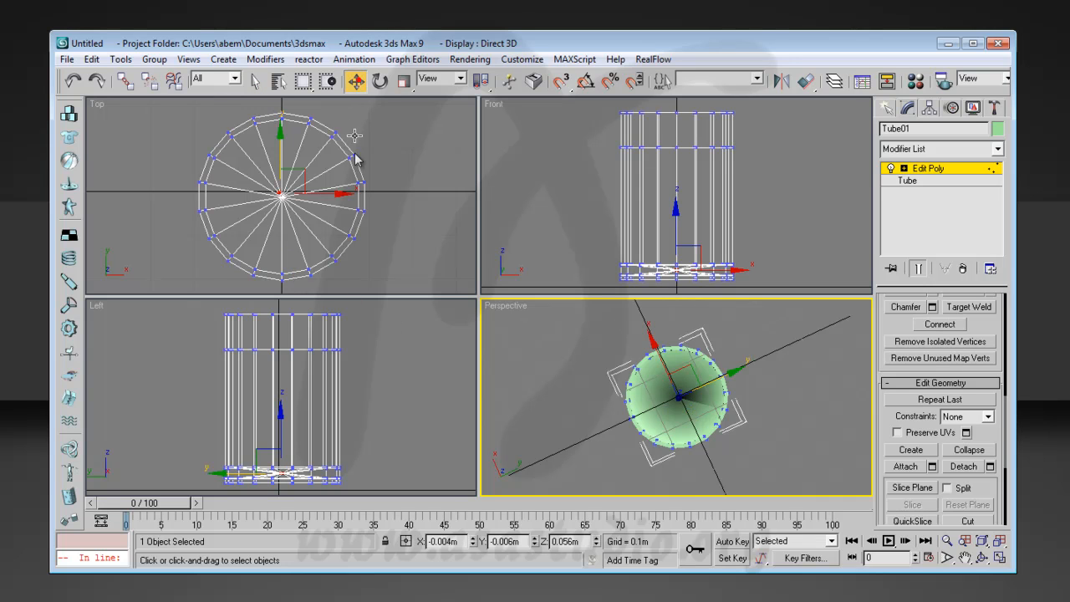
mouse_move(298, 173)
left_mouse_down()
mouse_move(277, 145)
mouse_move(300, 177)
left_mouse_up()
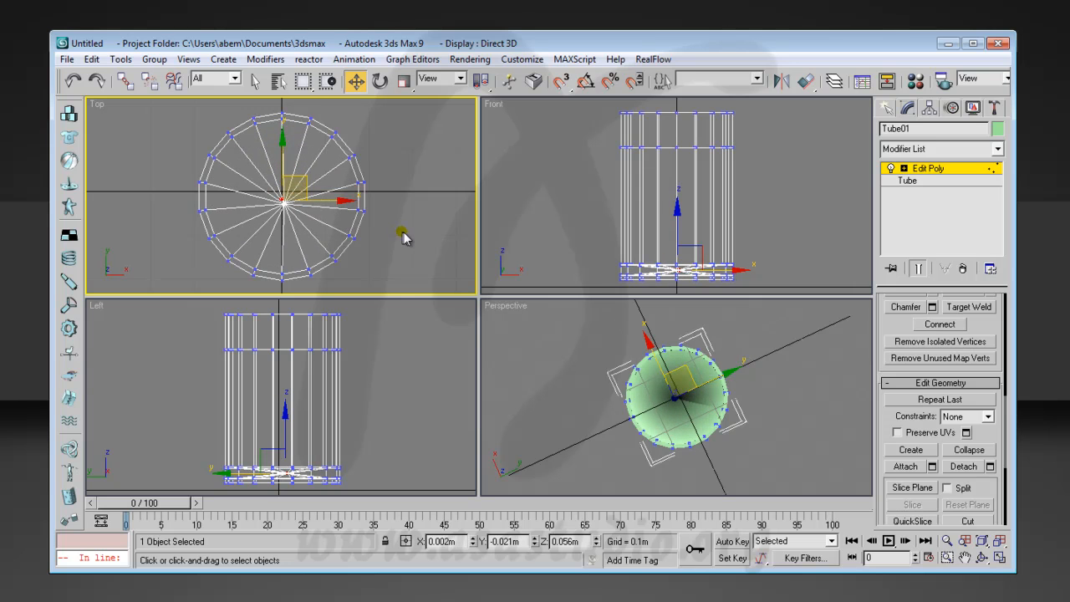
left_click(418, 230)
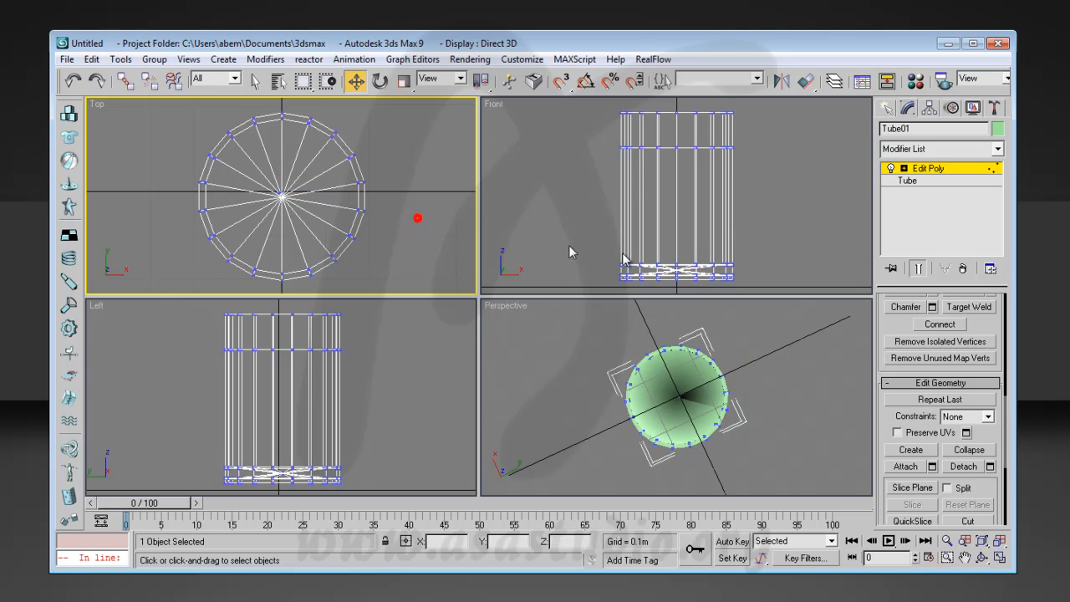
Select all vertices of the tube's lower rows and scale them uniformly inward to taper the cup toward its base
left_click(759, 219)
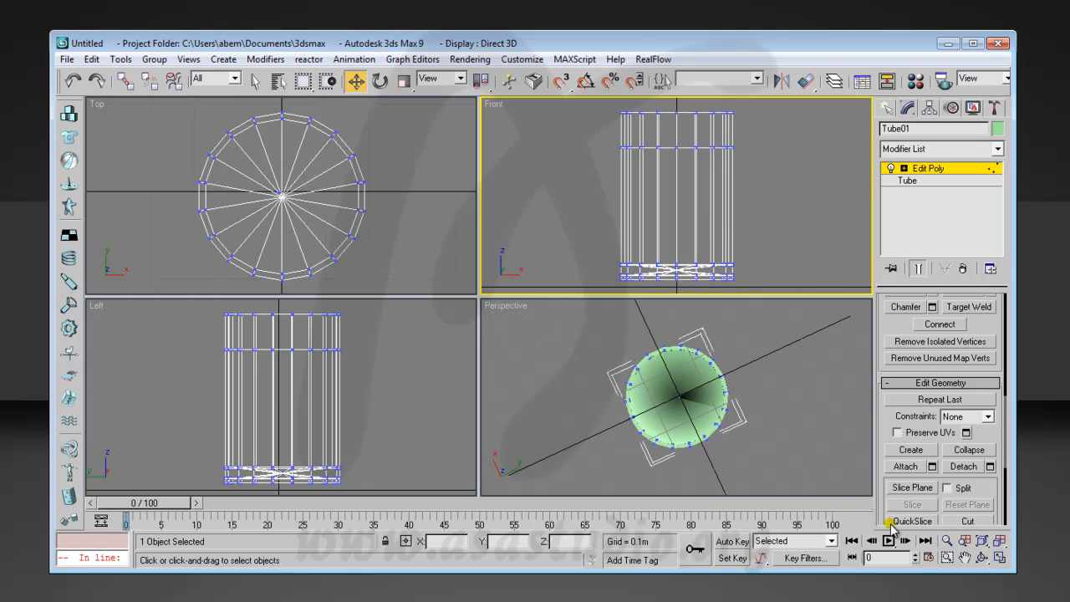
left_click(982, 557)
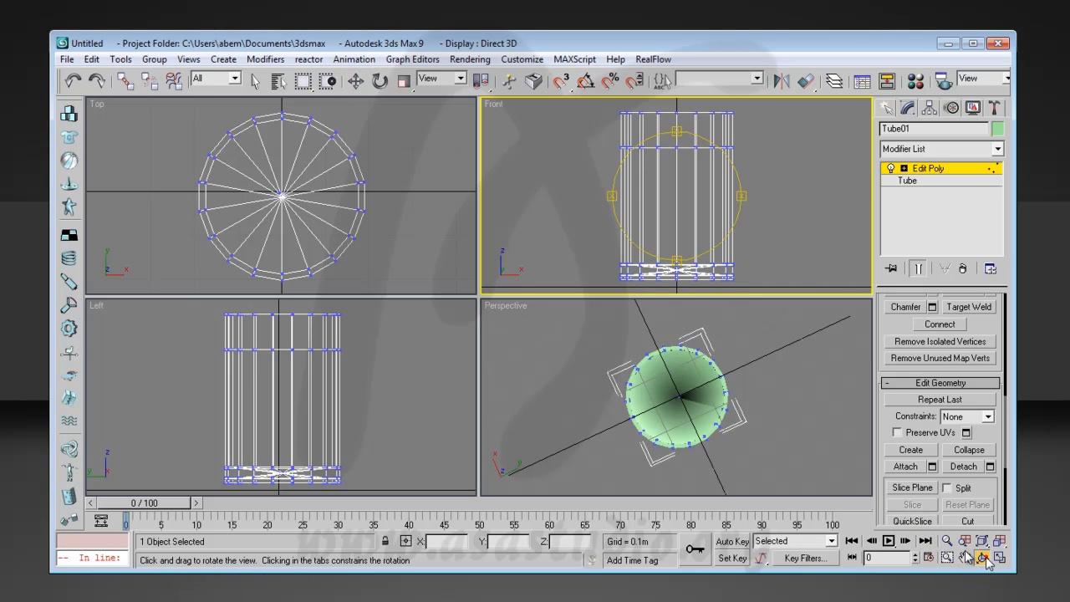
left_click_drag(673, 379, 657, 590)
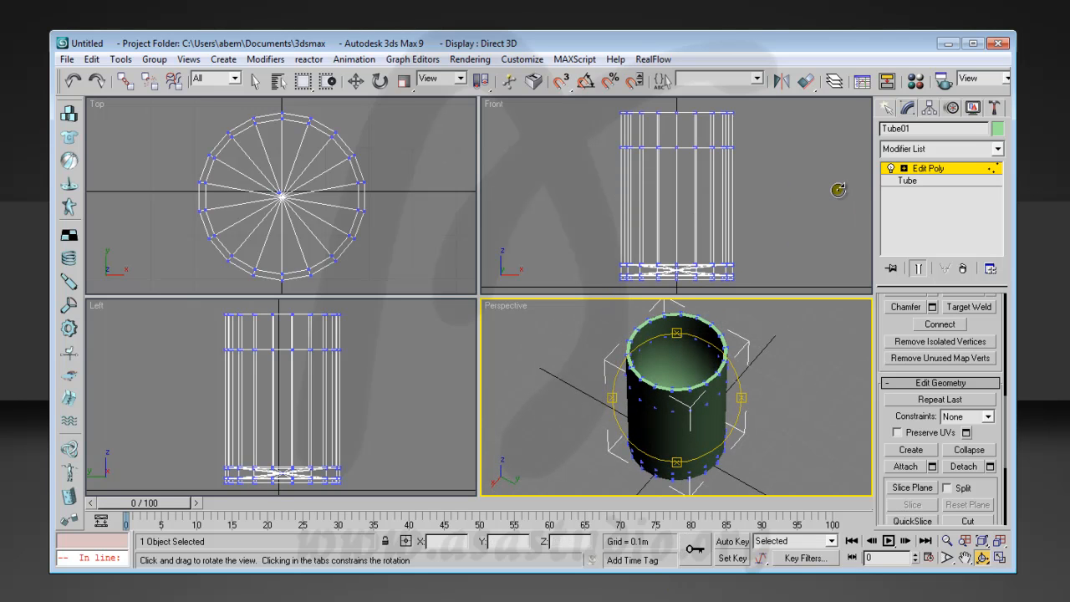
left_click(905, 169)
left_click(930, 183)
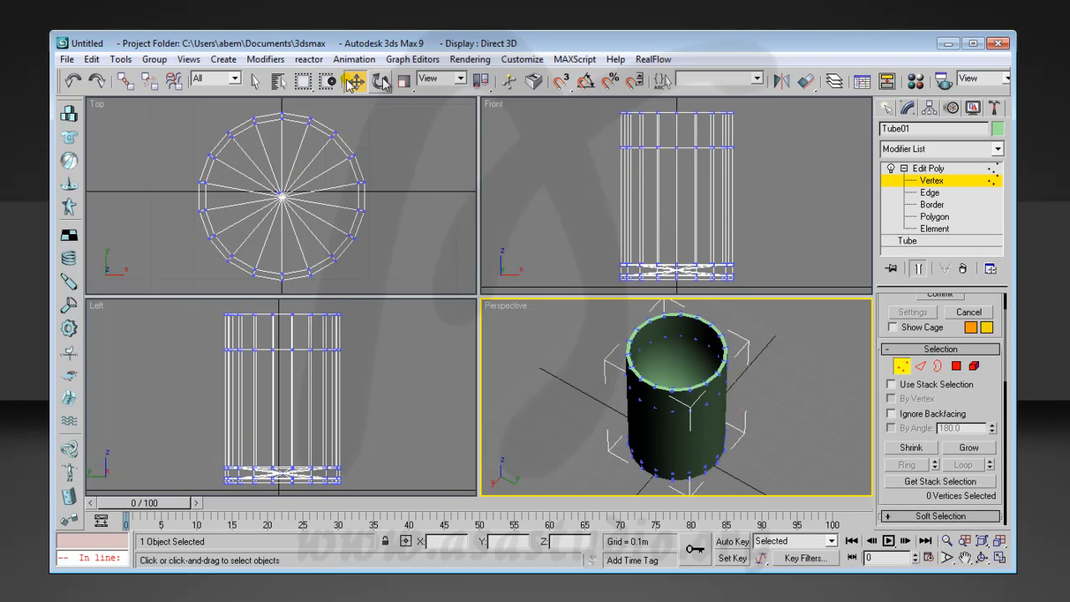
left_click_drag(552, 226, 822, 310)
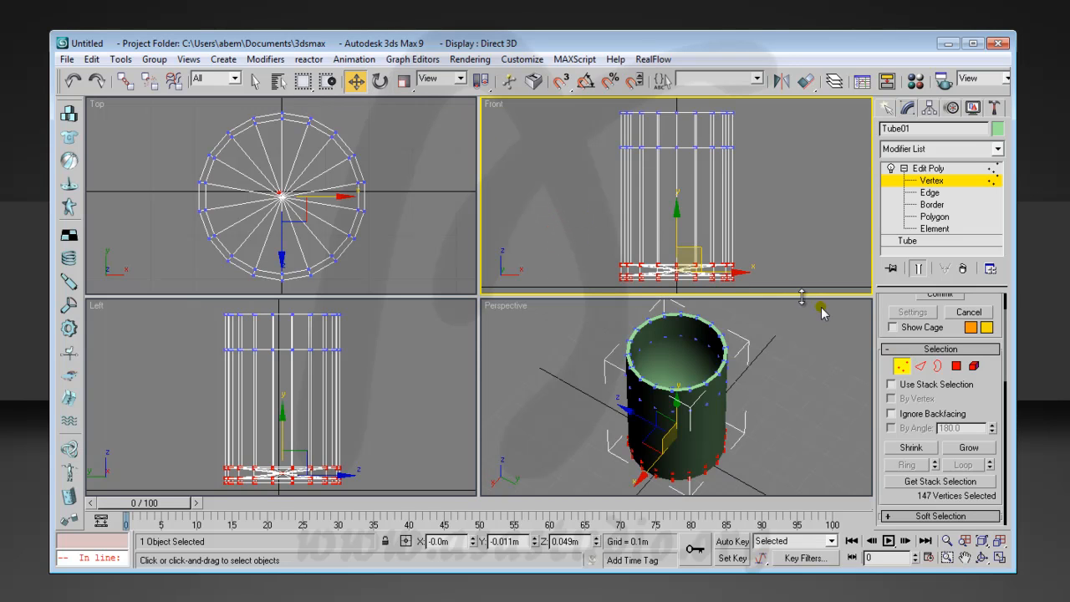
left_click(407, 81)
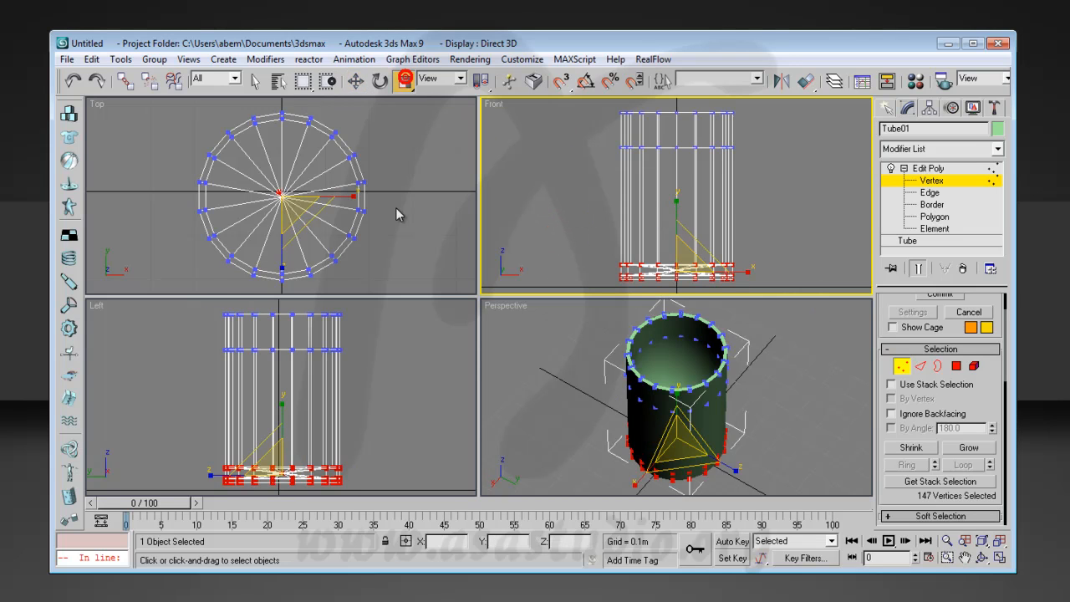
right_click(331, 187)
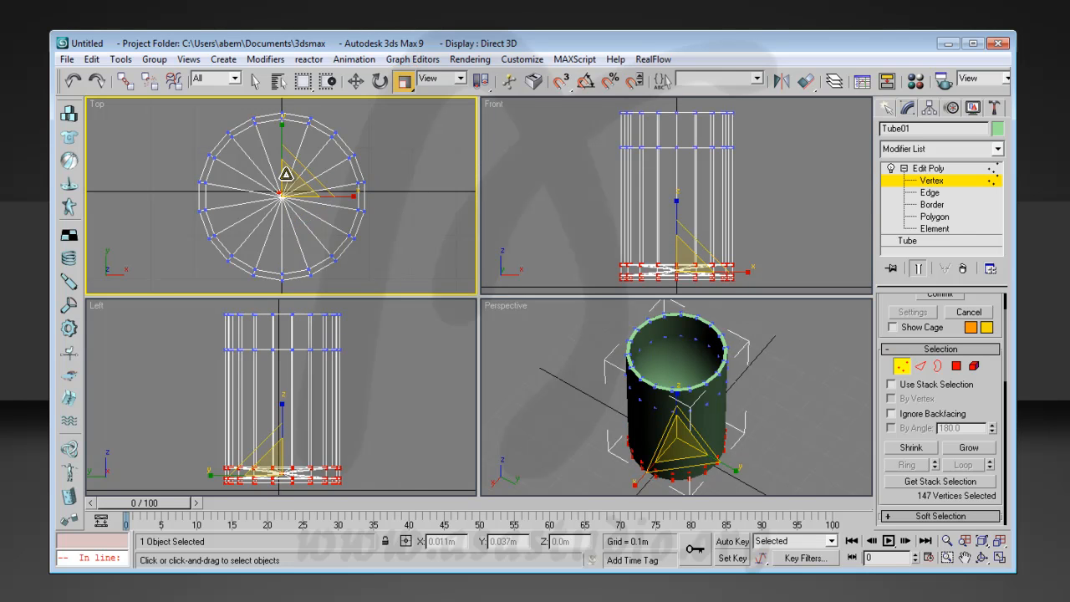
left_click_drag(285, 173, 288, 191)
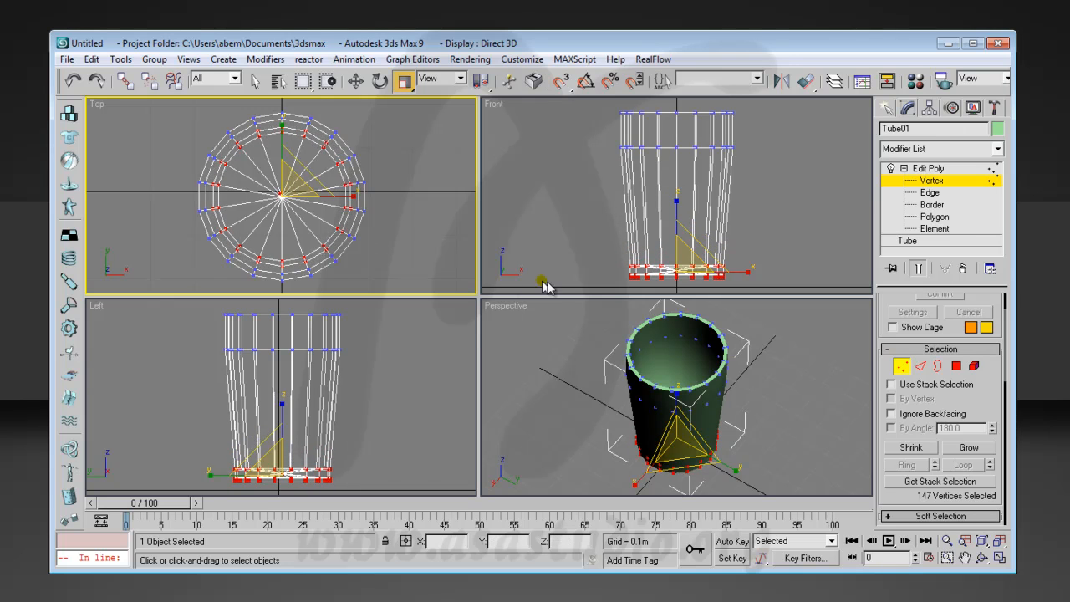
Select the bottommost row of vertices, scale it slightly, and clear the selection
right_click(583, 281)
left_click(581, 281)
left_click_drag(590, 284, 771, 281)
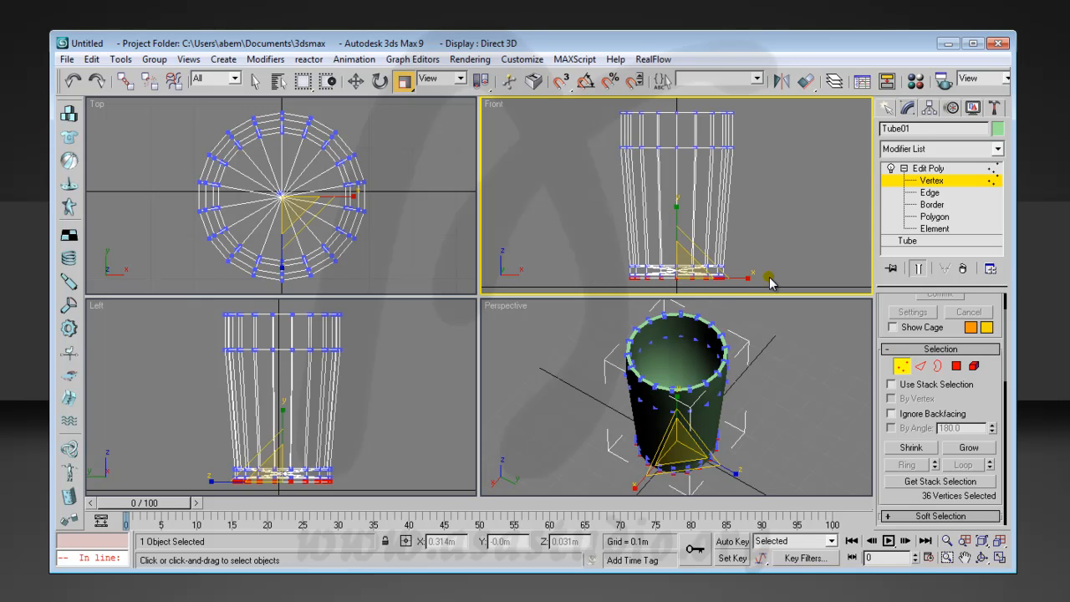
right_click(409, 224)
left_click_drag(281, 174, 282, 173)
left_click(385, 170)
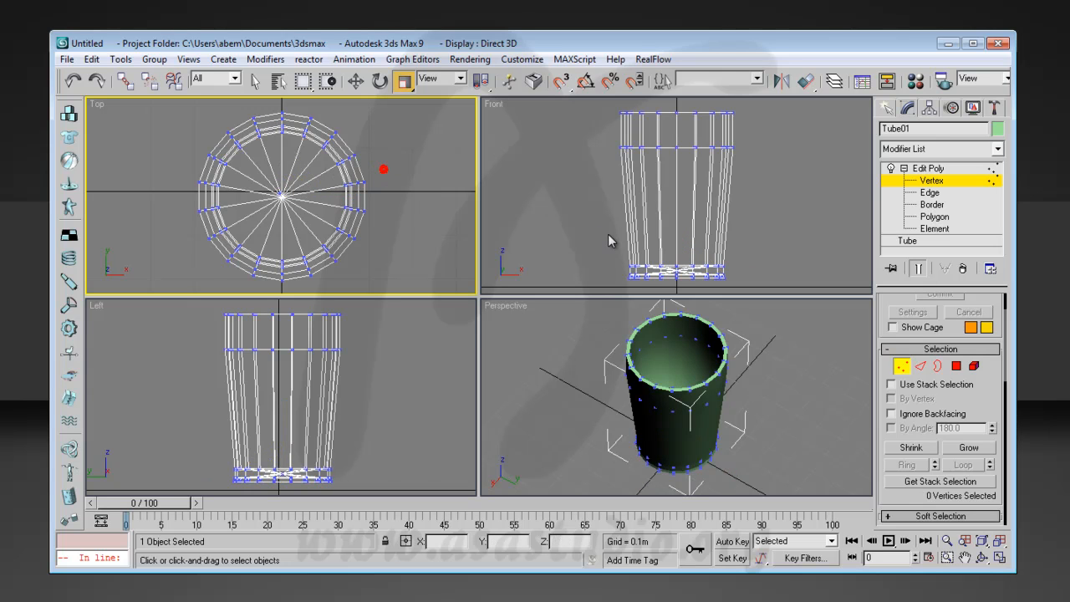
Scale the vertex row just below the rim slightly outward and leave Vertex level
mouse_move(573, 140)
left_mouse_down()
mouse_move(744, 148)
mouse_move(780, 163)
left_mouse_up()
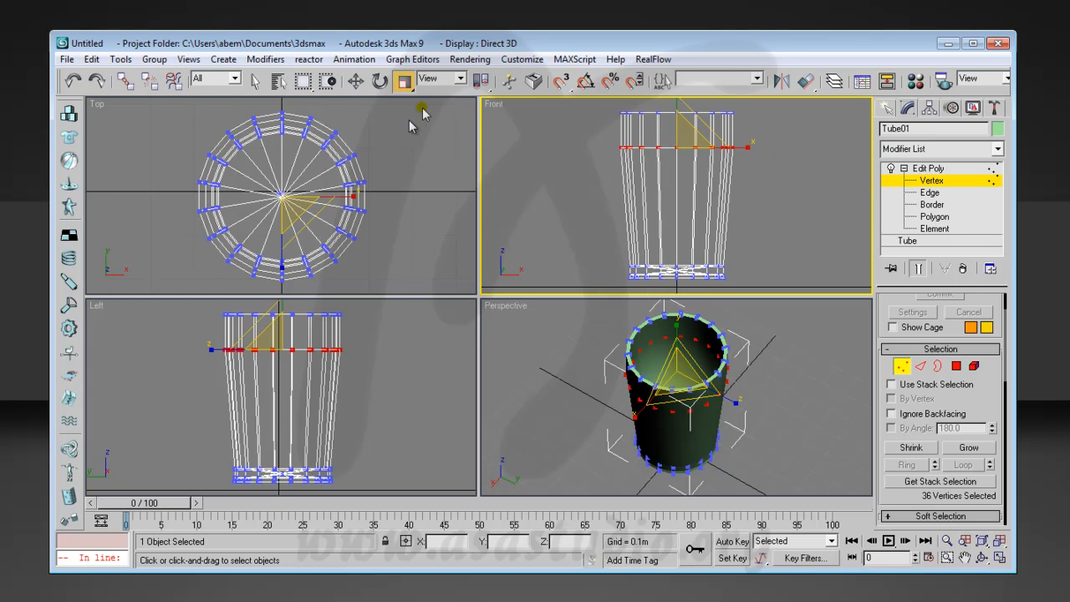
right_click(389, 175)
left_click_drag(292, 188, 288, 179)
left_click(577, 185)
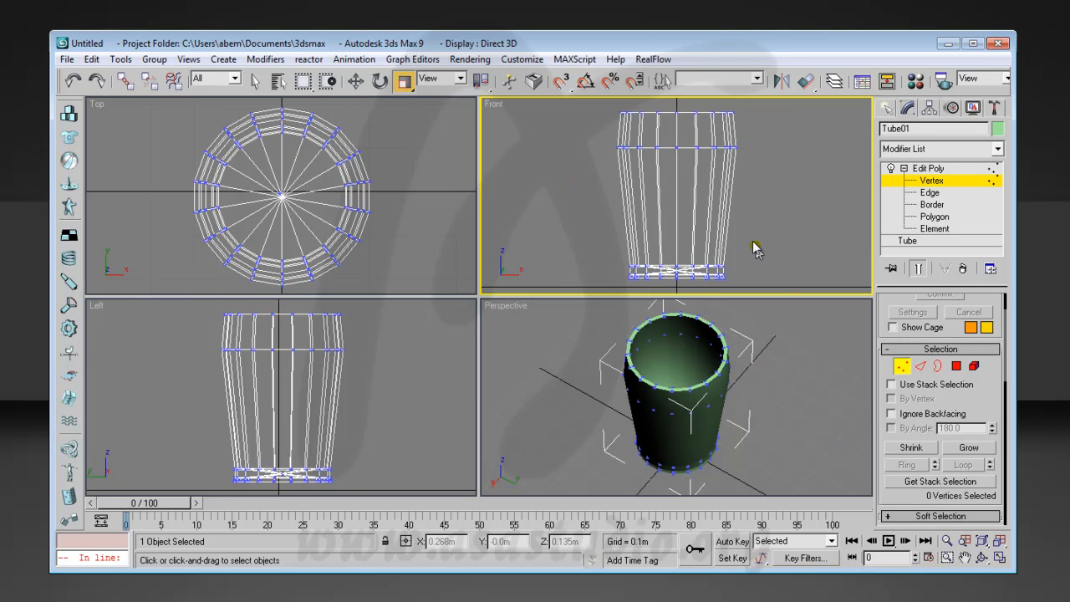
left_click(903, 368)
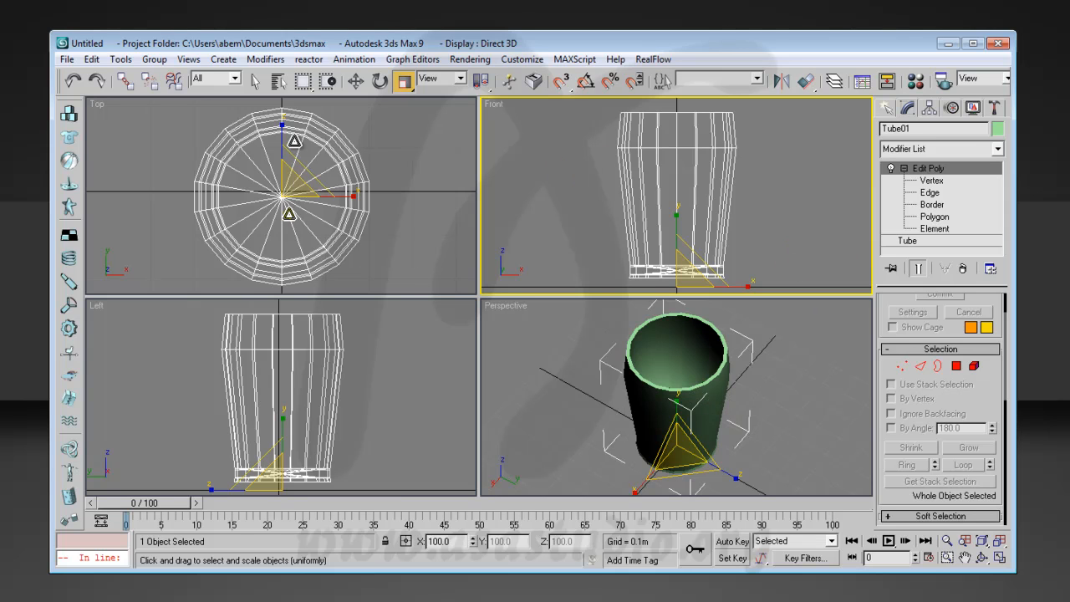
Move the whole cup along the X axis to about -0.586 m, away from the origin
left_click(356, 82)
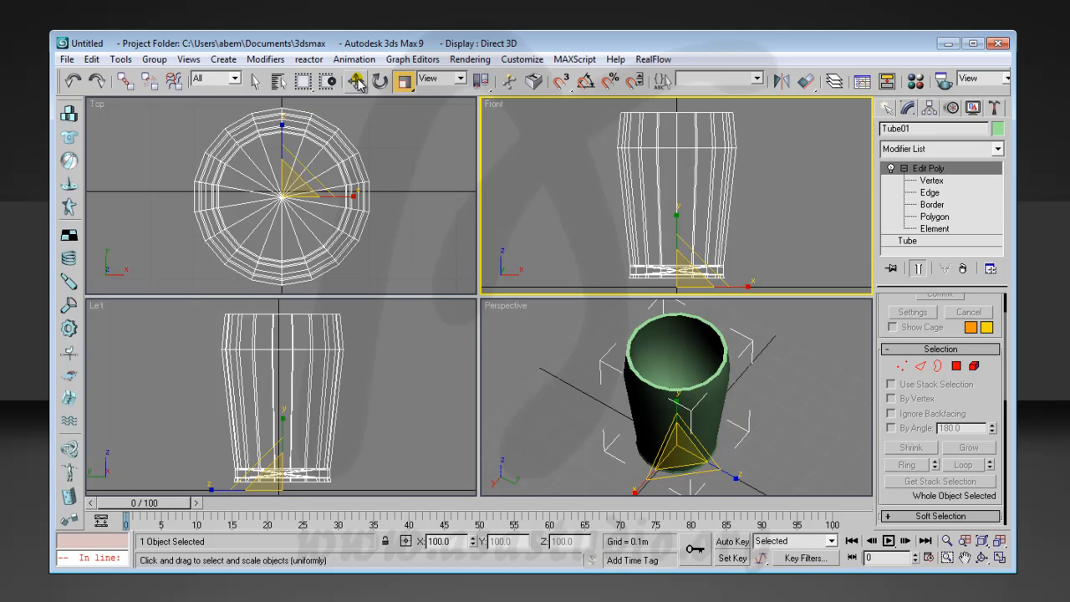
left_click(1000, 541)
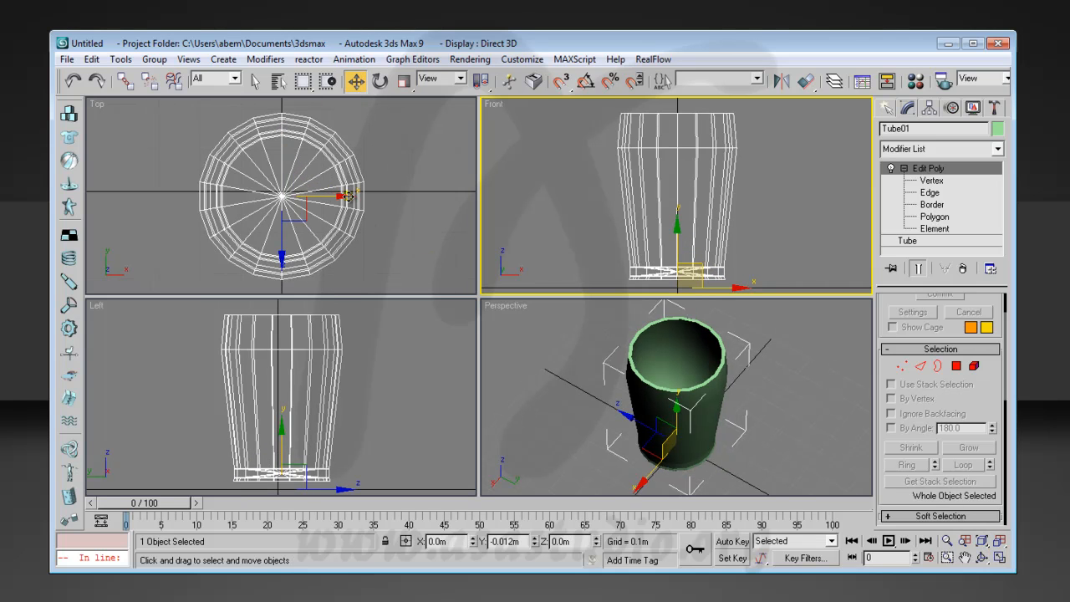
left_click_drag(349, 195, 108, 172)
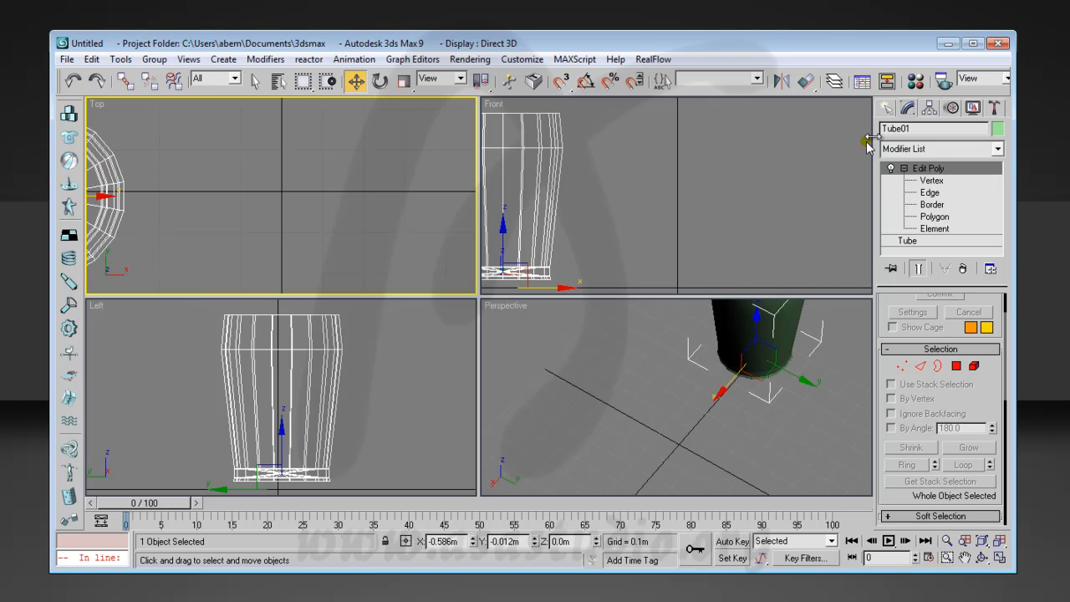
Start a spline Line in the Front view, drawing a foot about 0.129 m wide from the vertical axis and curving up to the stem
left_click(888, 108)
left_click(910, 133)
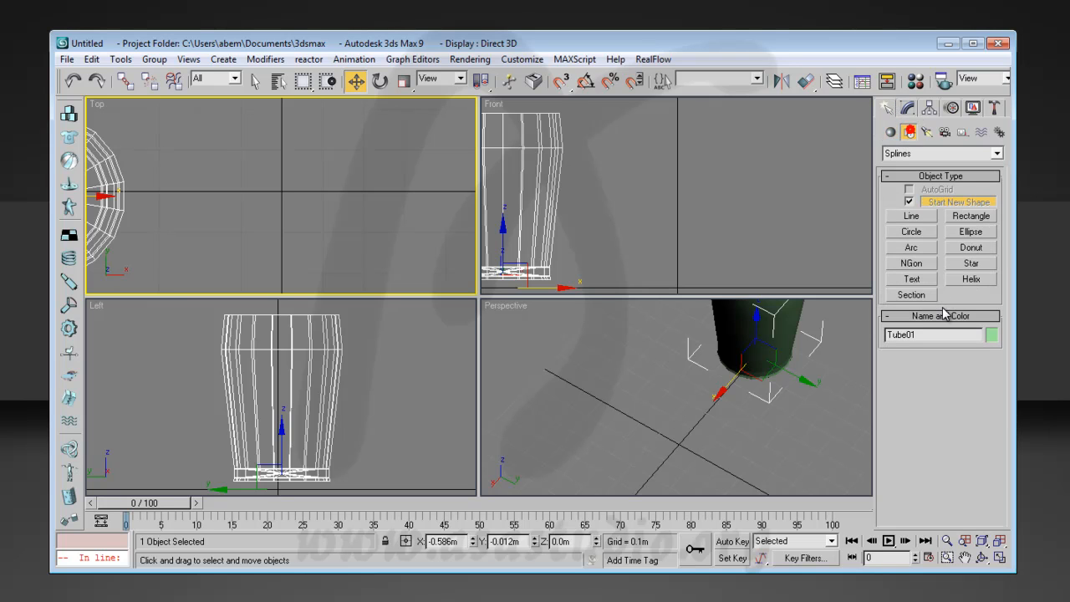
left_click(916, 215)
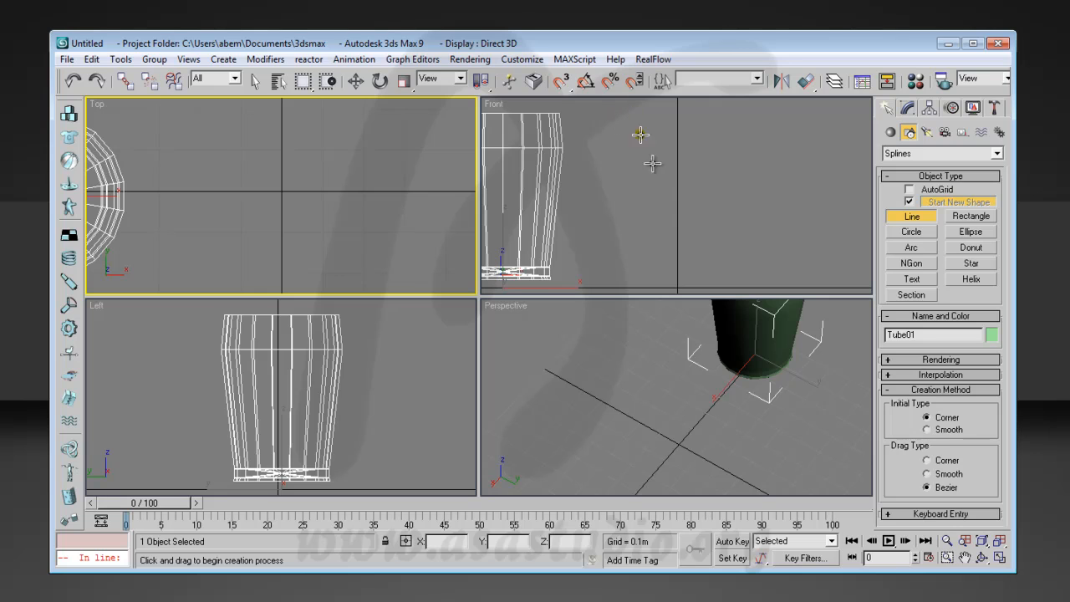
left_click(678, 286)
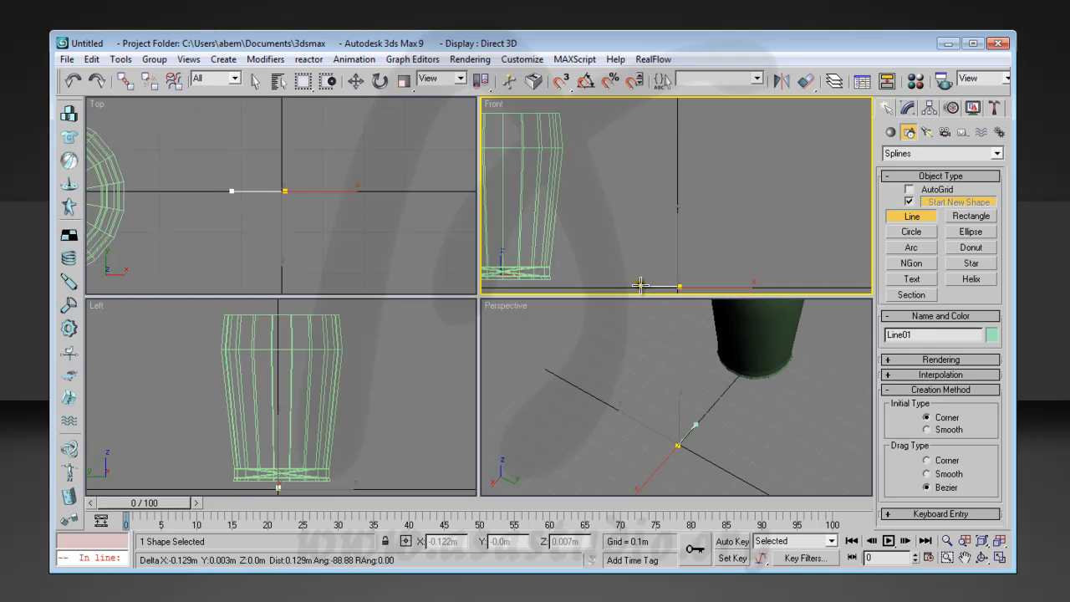
left_click(637, 286)
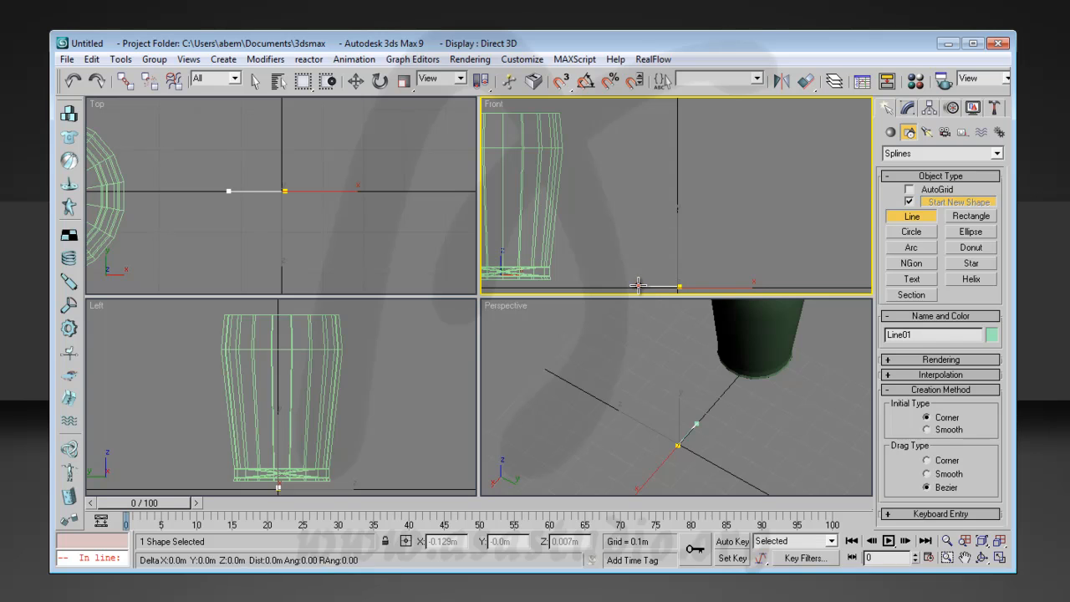
left_click(646, 278)
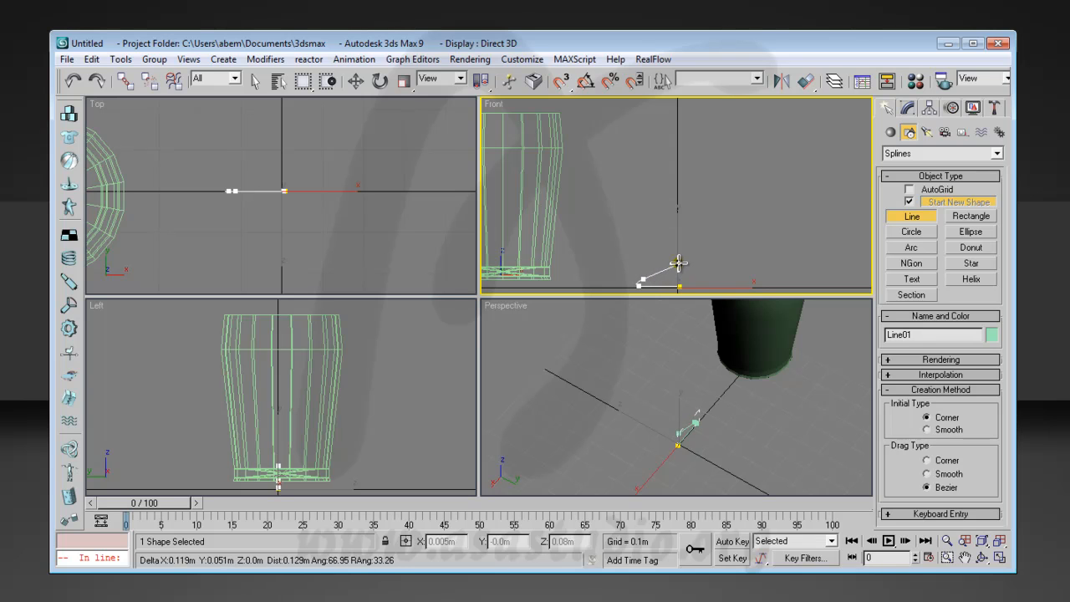
left_click_drag(676, 258, 676, 245)
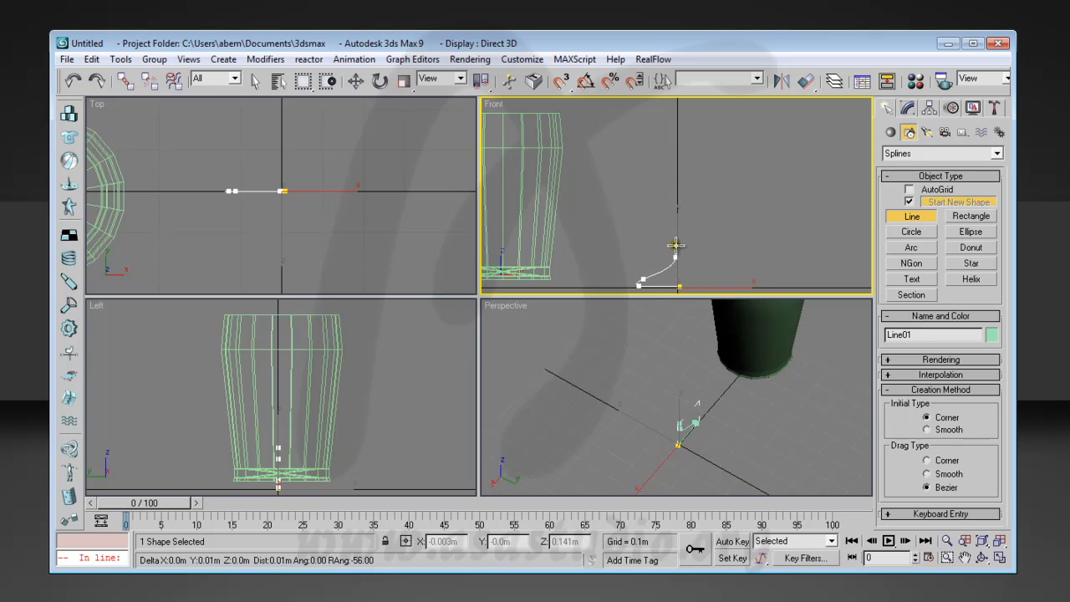
Continue the line up the stem, along the bowl's curved outer side to the rim, back down its inner side to the axis, and finish it
left_click(676, 185)
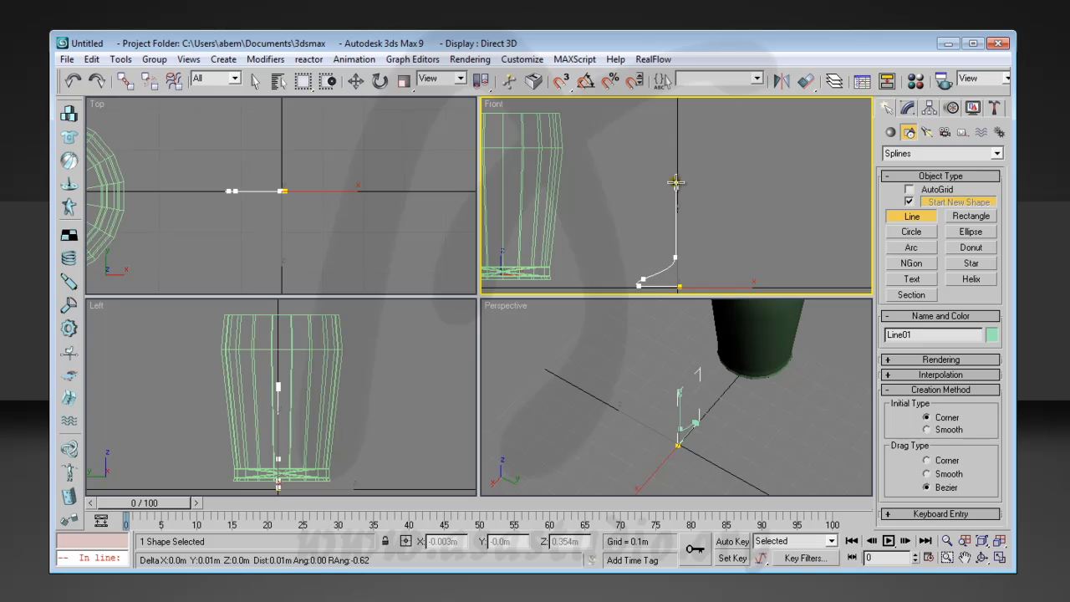
left_click(629, 150)
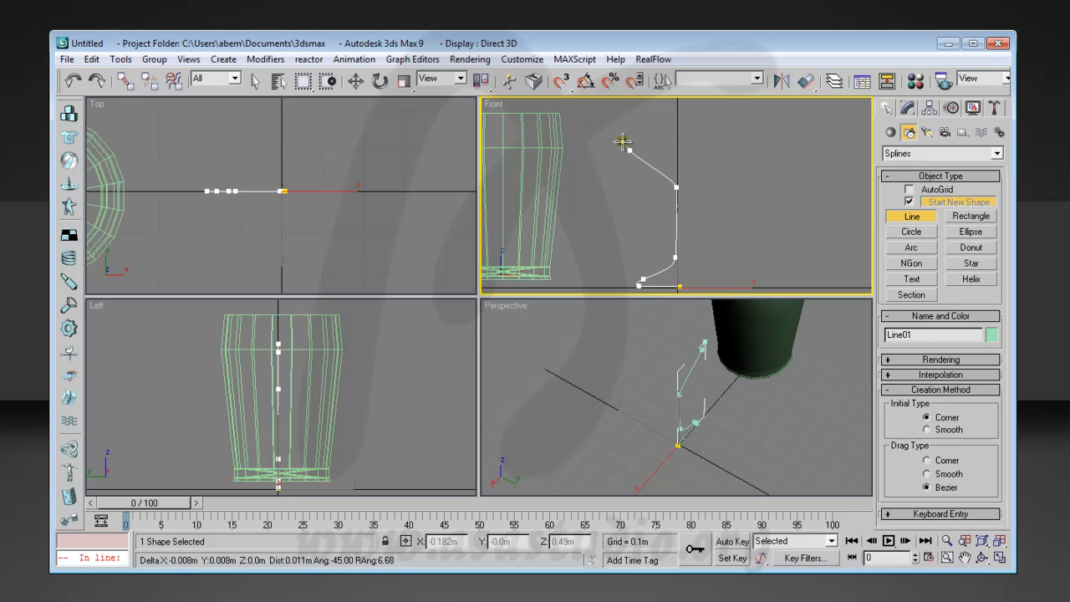
left_click(627, 98)
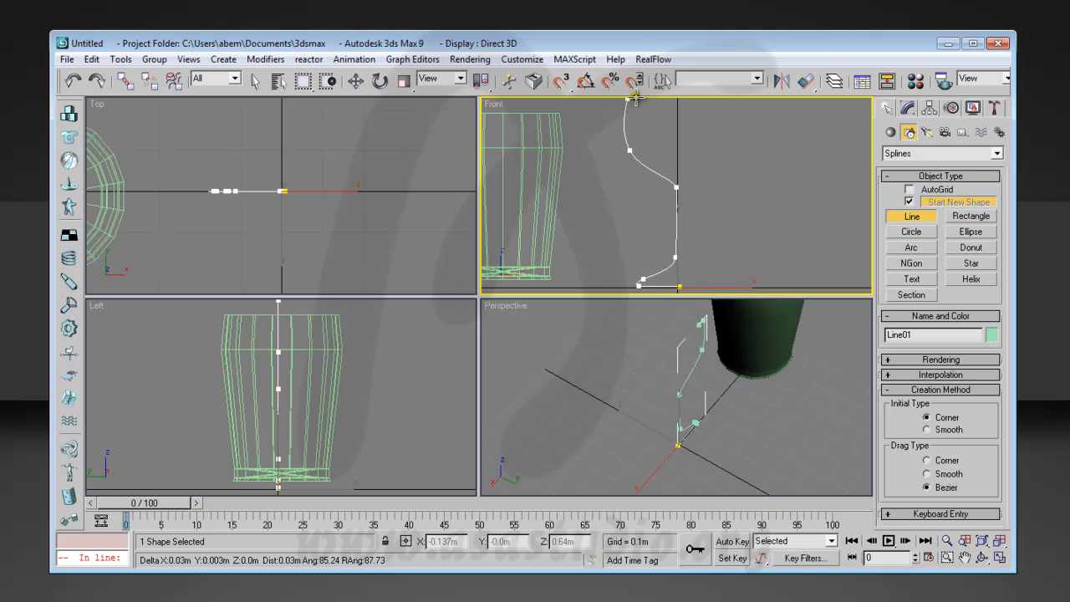
left_click(633, 143)
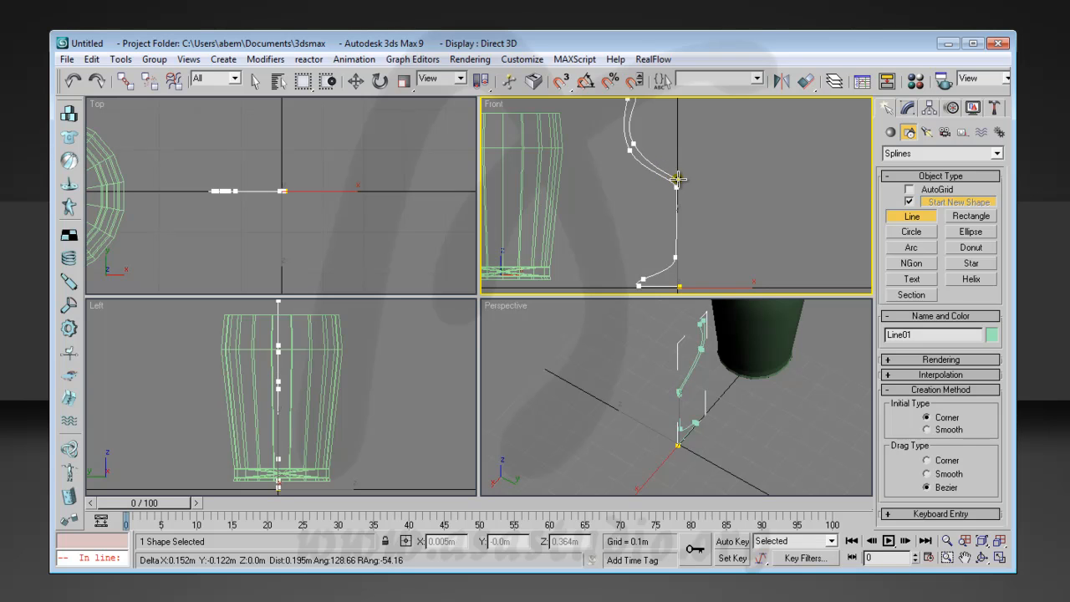
left_click(677, 179)
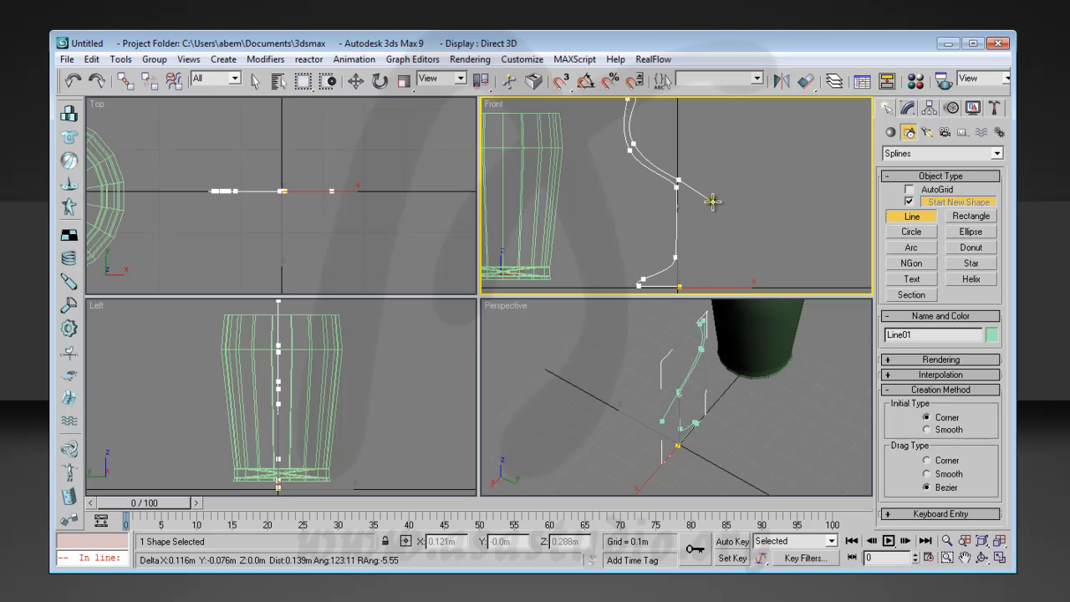
right_click(716, 173)
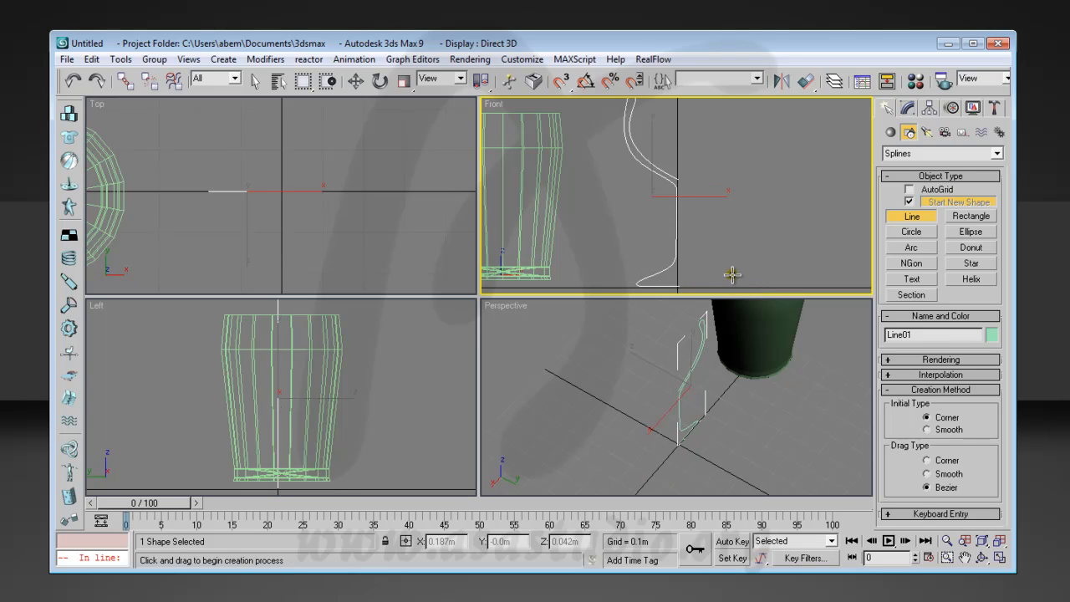
Apply a Lathe modifier to the goblet's half-profile line
left_click(965, 558)
left_click(966, 558)
left_click_drag(786, 220, 781, 225)
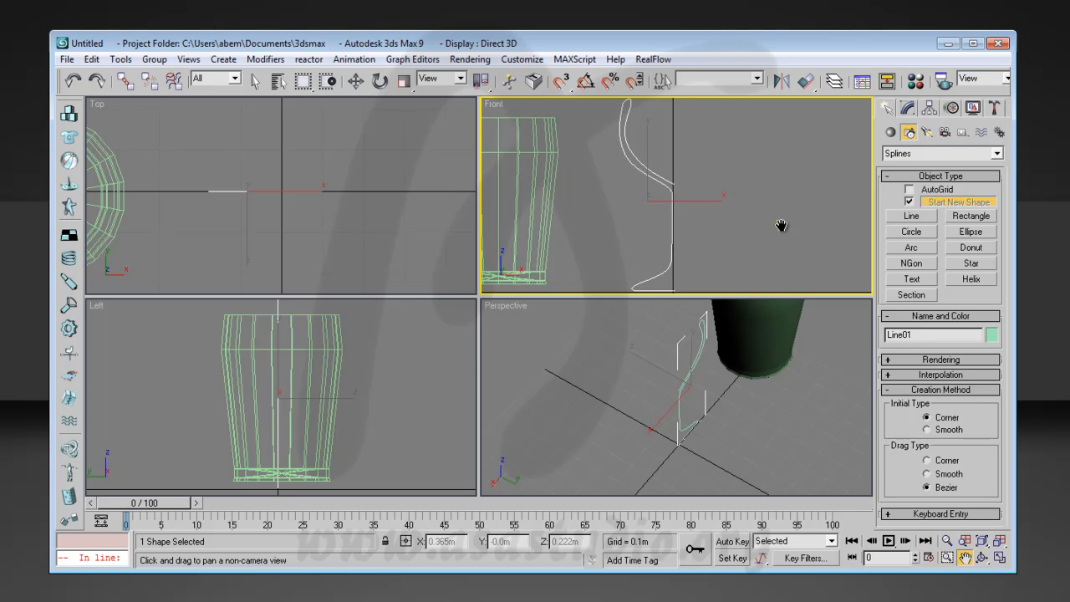
left_click(907, 109)
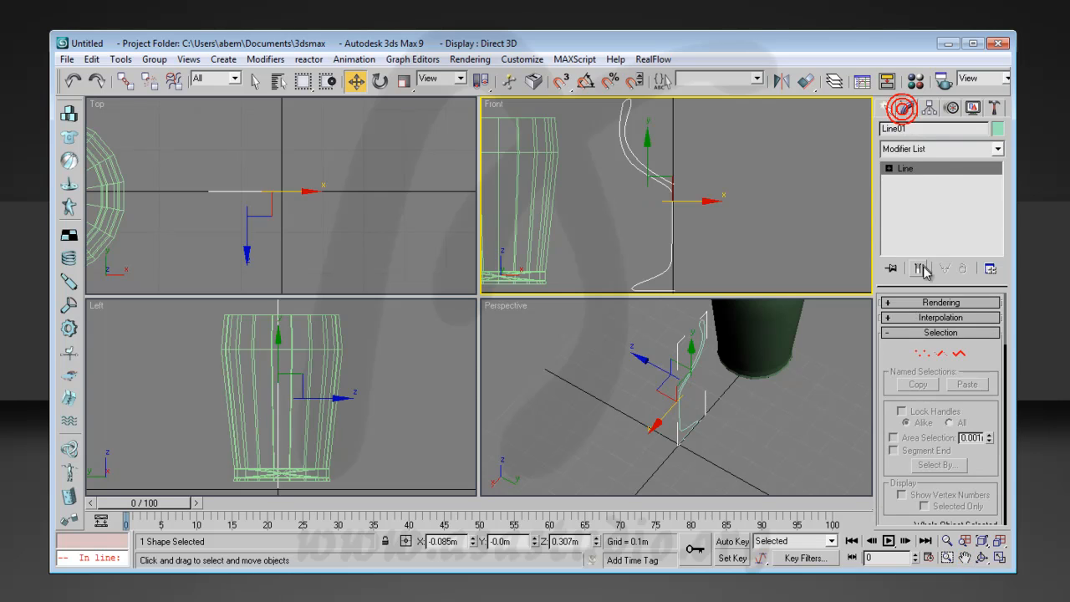
left_click(926, 148)
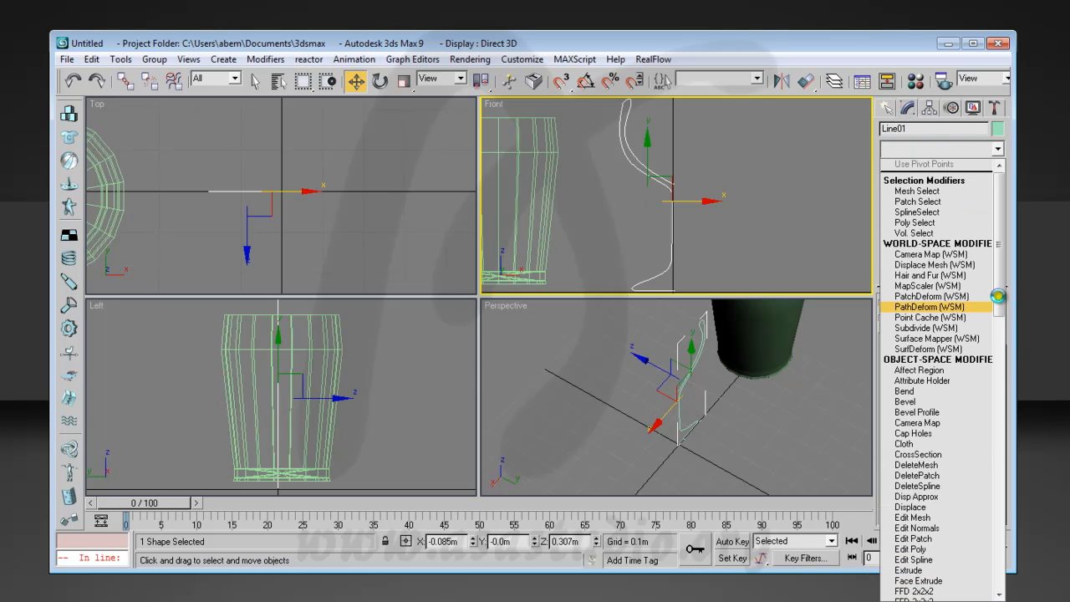
left_click_drag(1001, 332, 1004, 418)
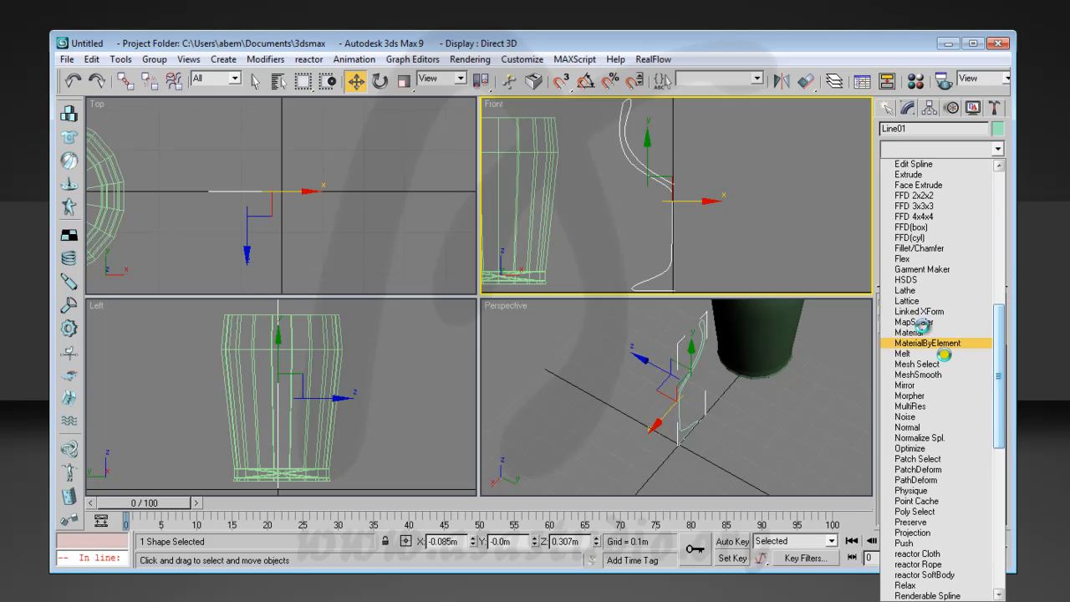
left_click(920, 290)
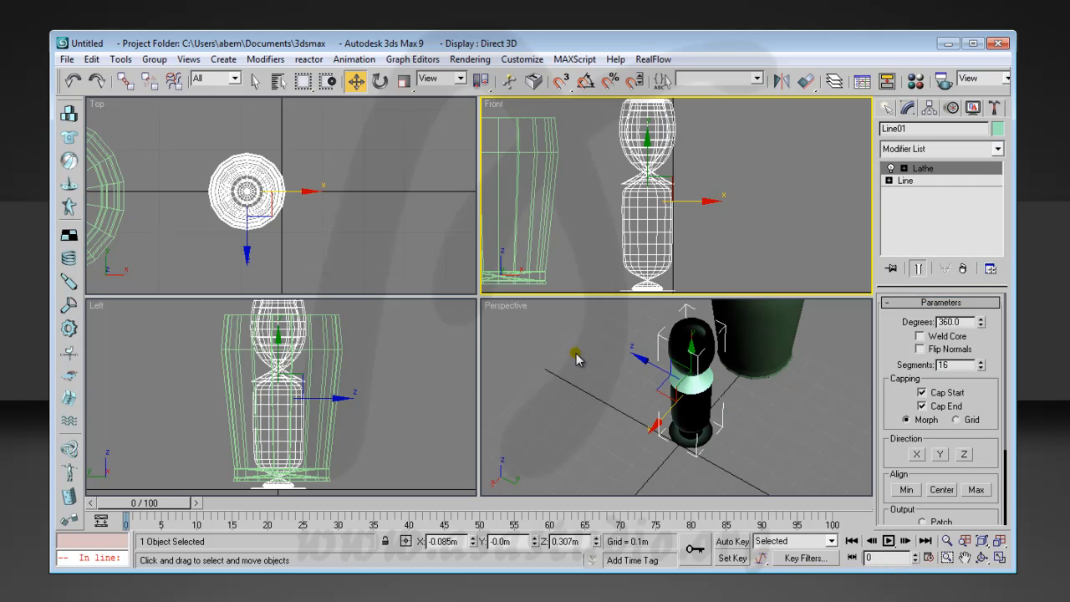
Move the Lathe axis along X to about 0.009 m so the profile revolves into a goblet, and leave Axis level
left_click(904, 169)
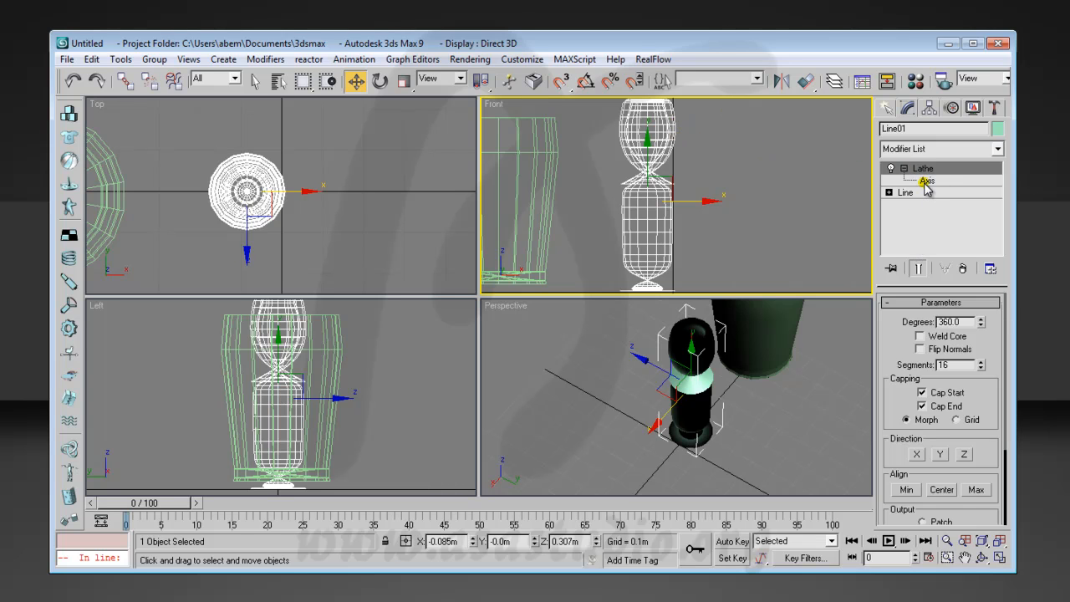
left_click(926, 182)
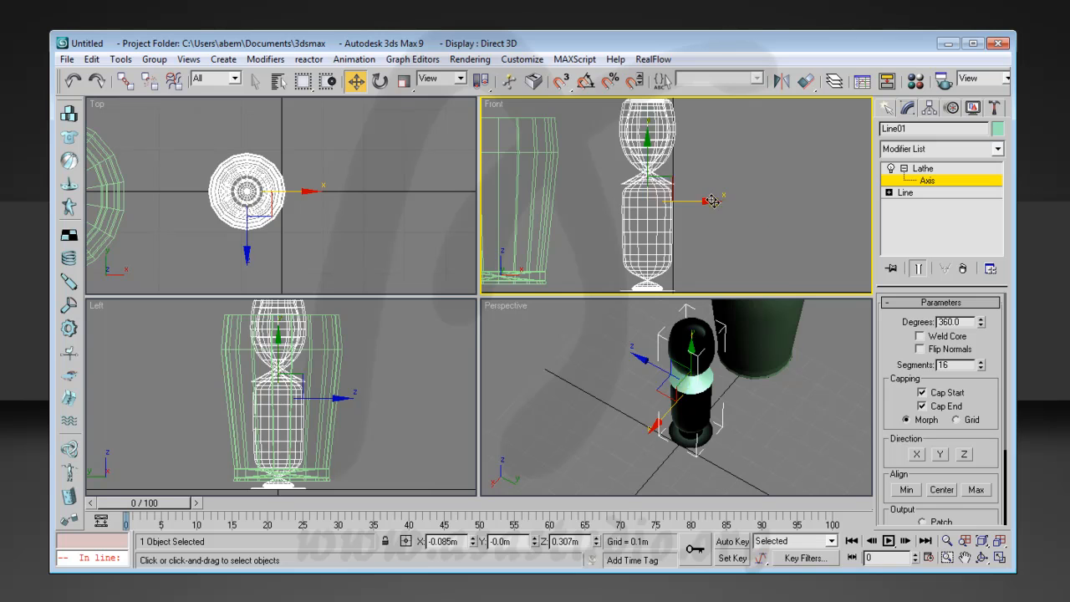
left_click_drag(712, 206, 739, 199)
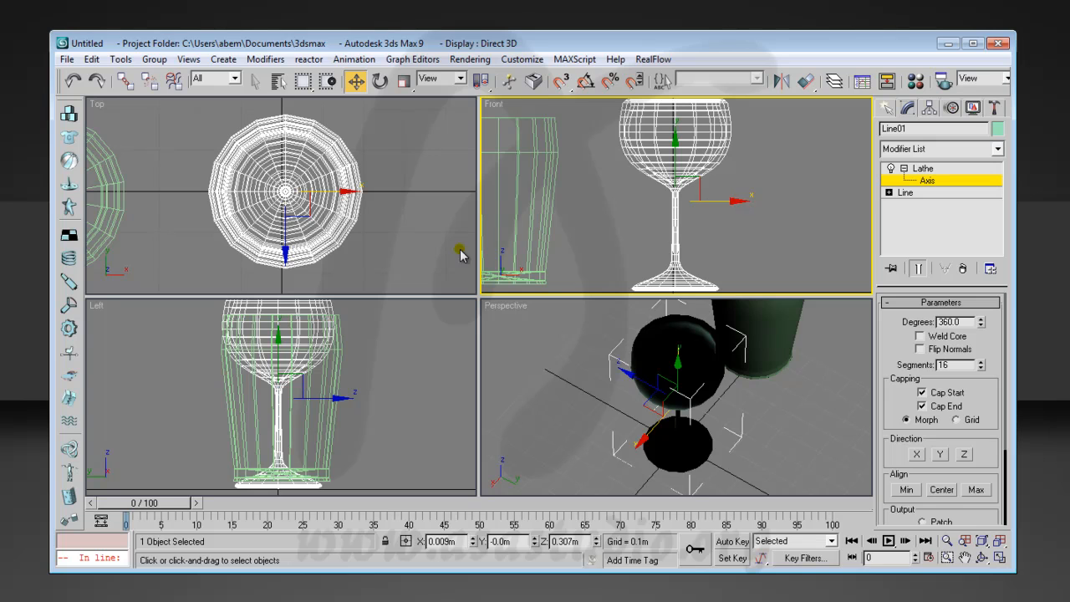
left_click(801, 172)
left_click(945, 180)
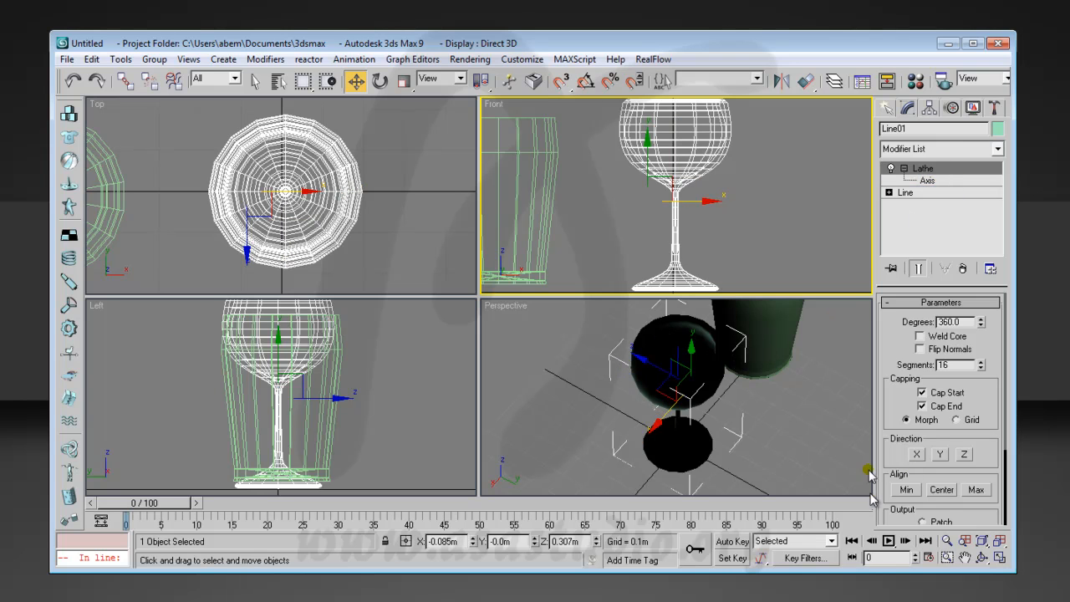
left_click(1000, 541)
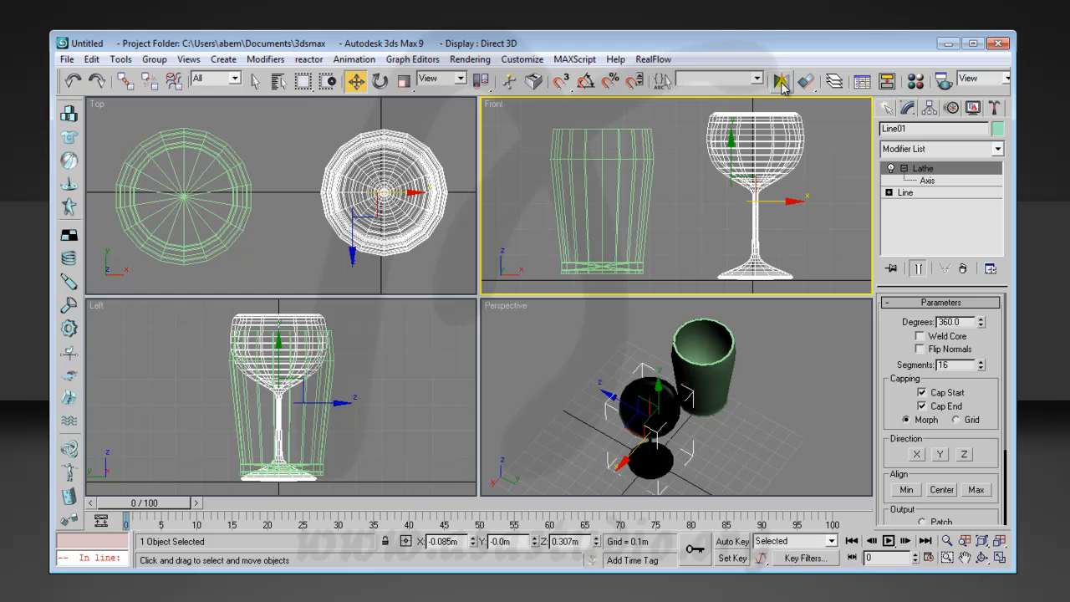
Create a ground plane beneath the cup and goblet in the Top view, about 3.264 m long and 4.523 m wide
left_click(887, 108)
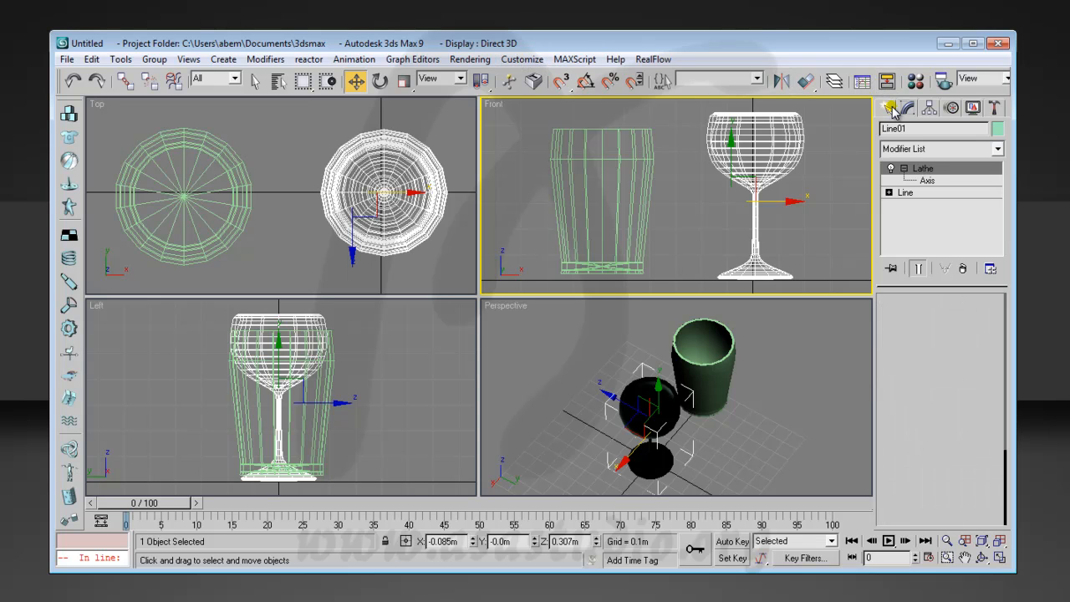
left_click(909, 132)
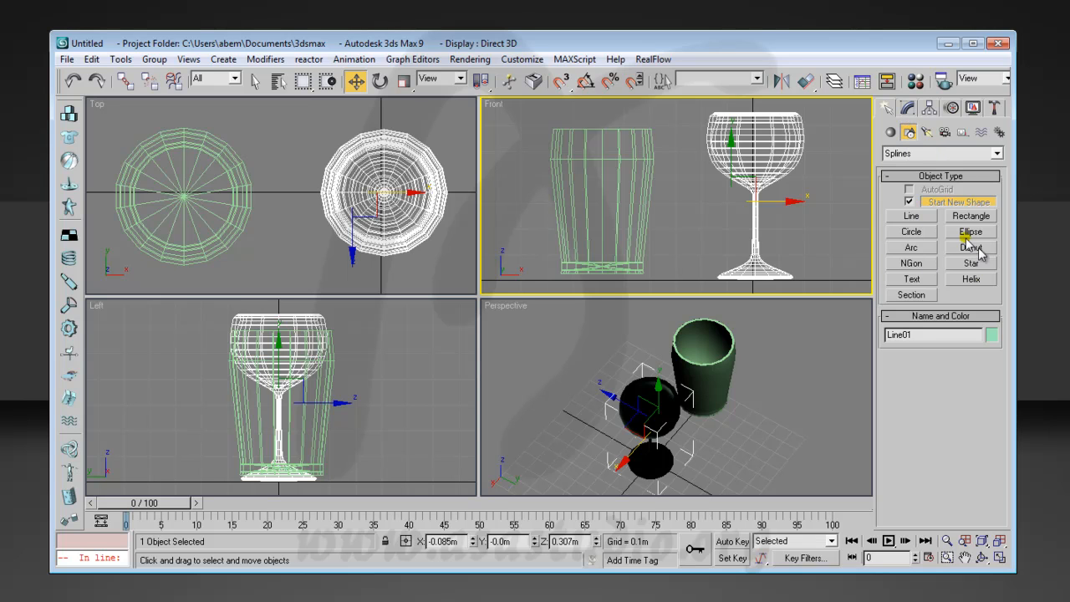
left_click(891, 132)
left_click(970, 267)
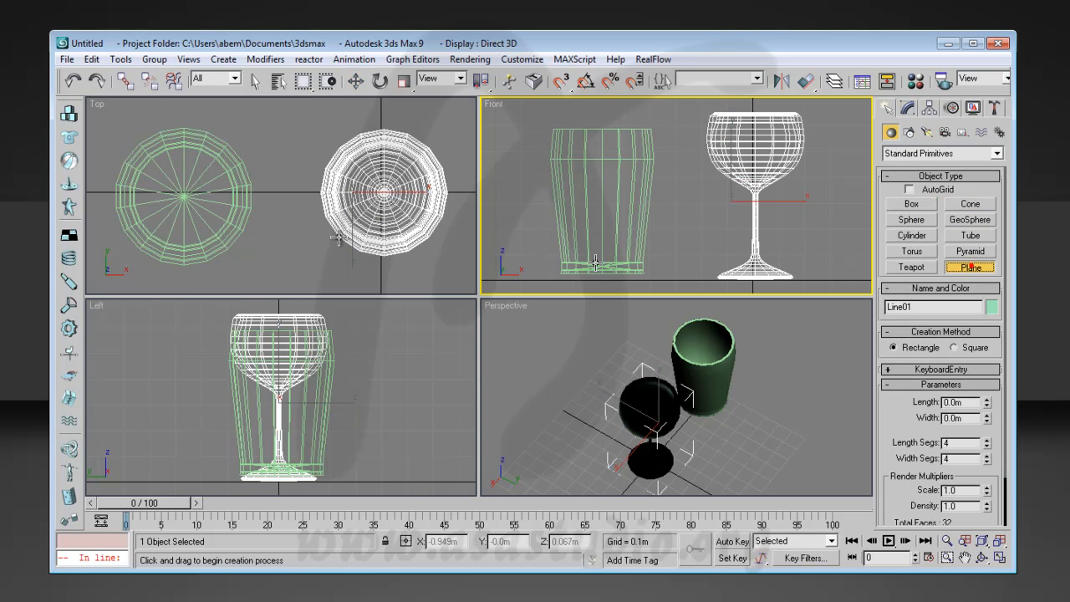
left_click_drag(465, 102, 46, 392)
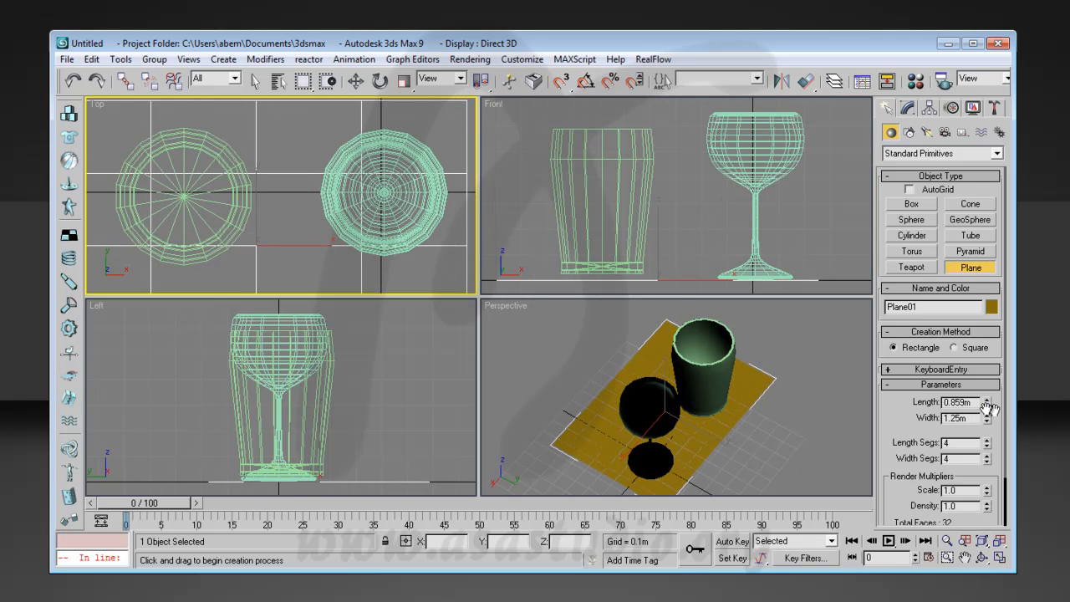
left_click_drag(987, 404, 960, 194)
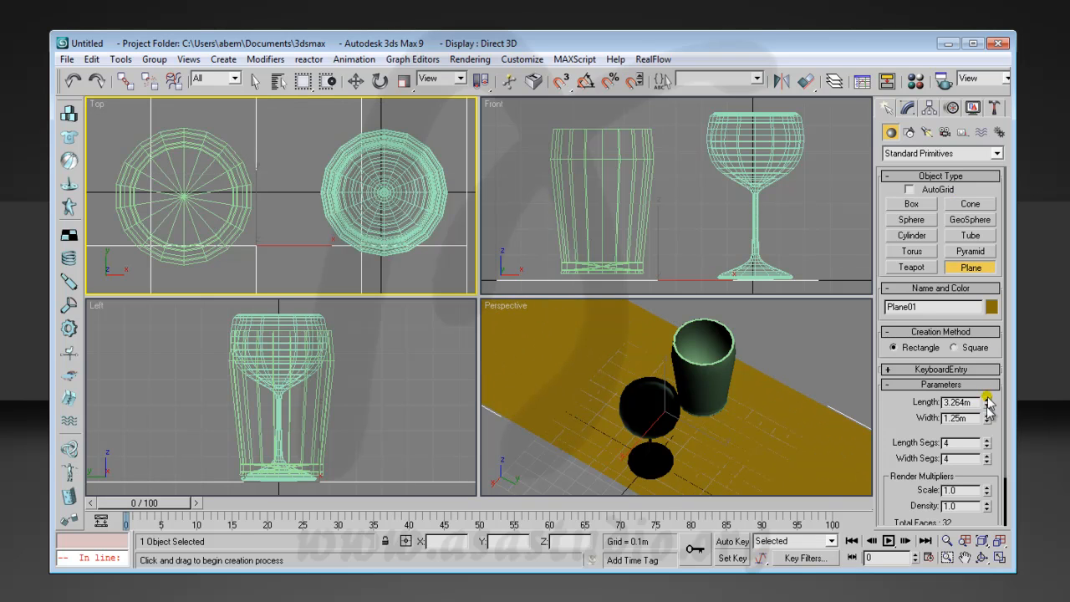
left_click_drag(987, 420, 980, 242)
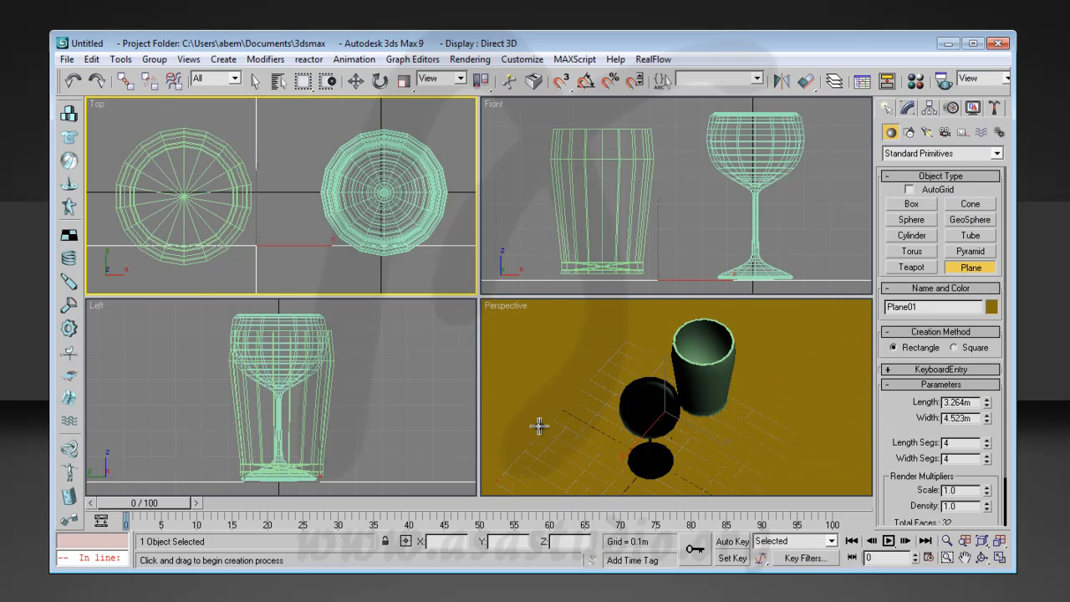
Place an Omni light between the cup and goblet near rim height in the Front view, and turn on its shadows
left_click(927, 132)
left_click(911, 235)
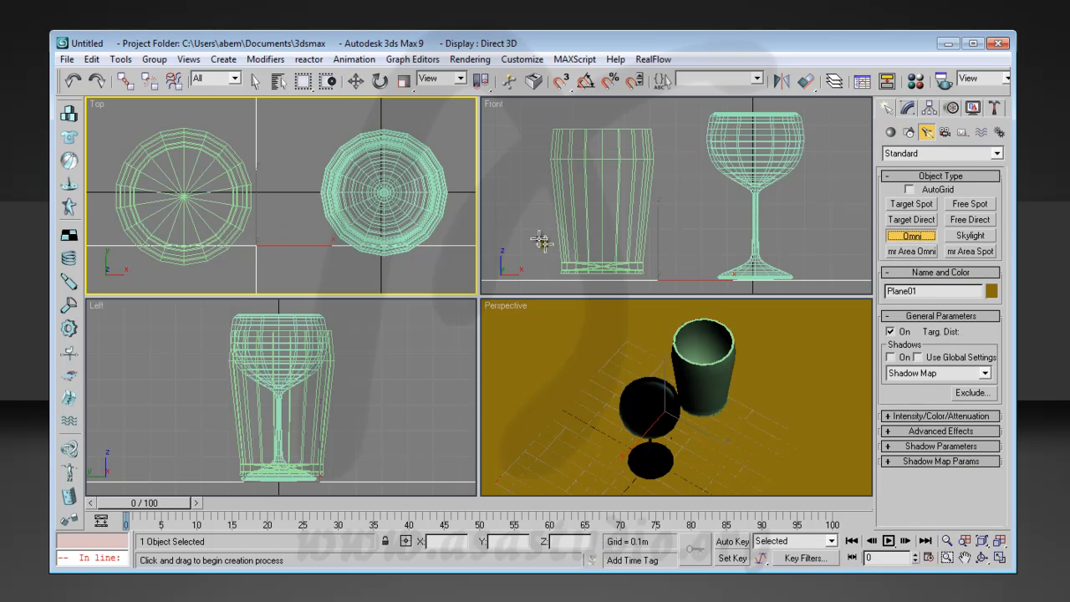
left_click(688, 129)
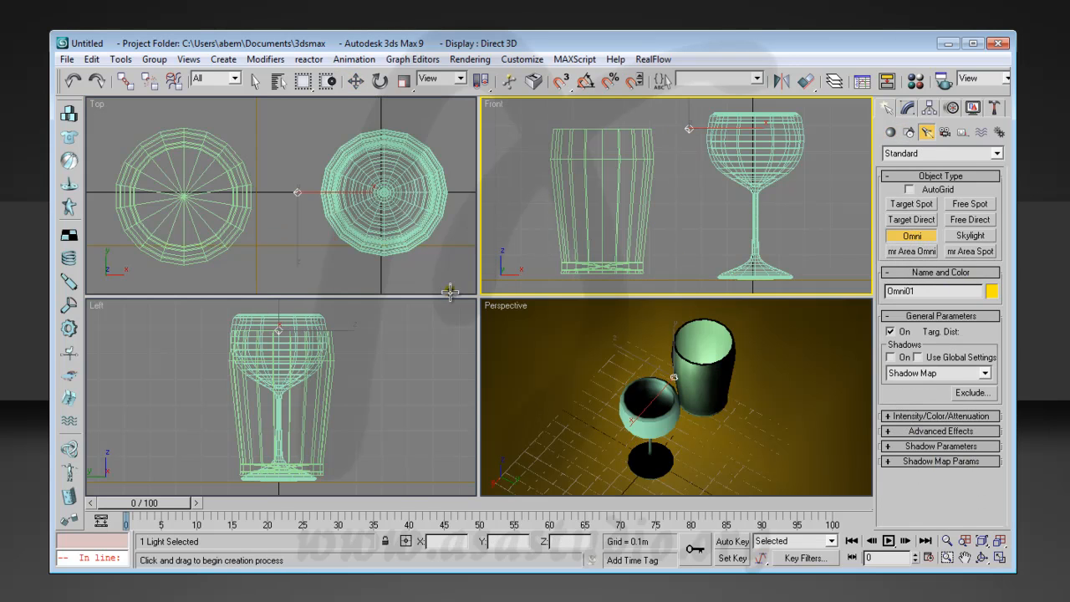
left_click(891, 357)
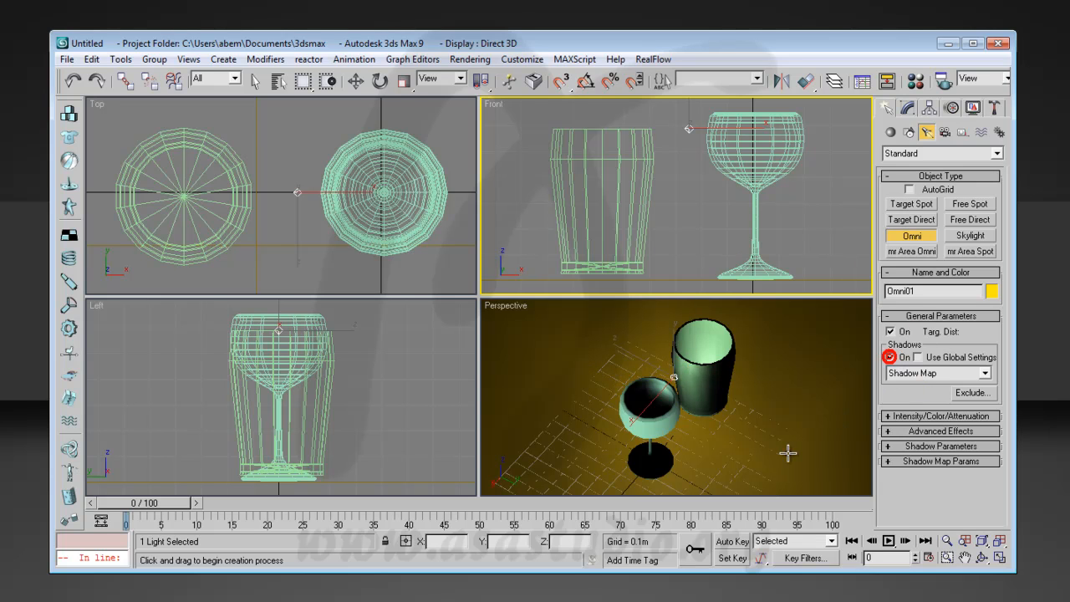
Render the Perspective view to check the shadows, and close the rendered frame
right_click(610, 355)
left_click_drag(971, 93, 957, 94)
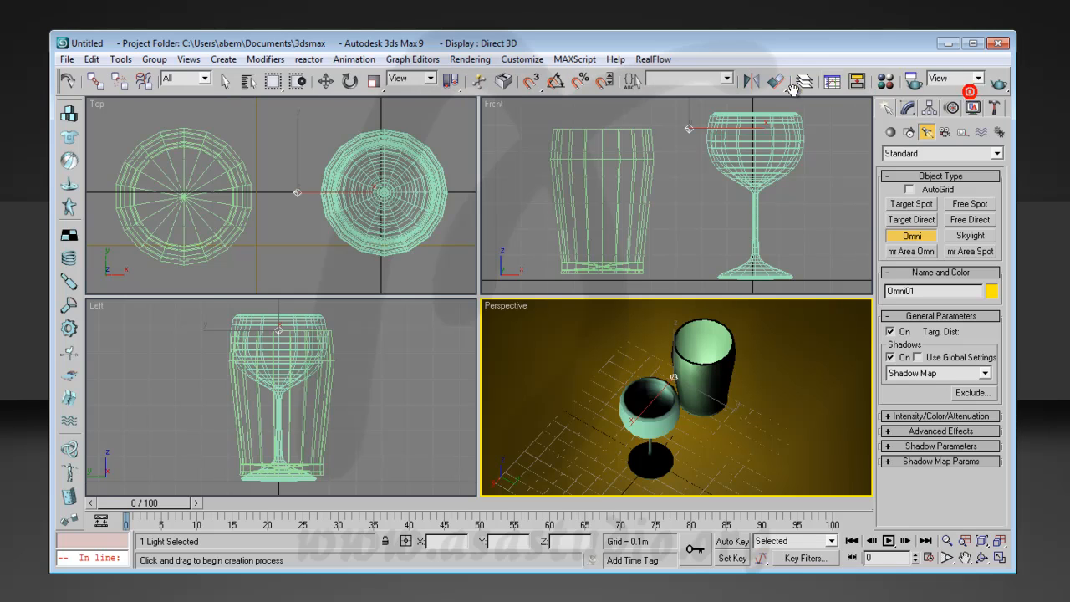
left_click(993, 92)
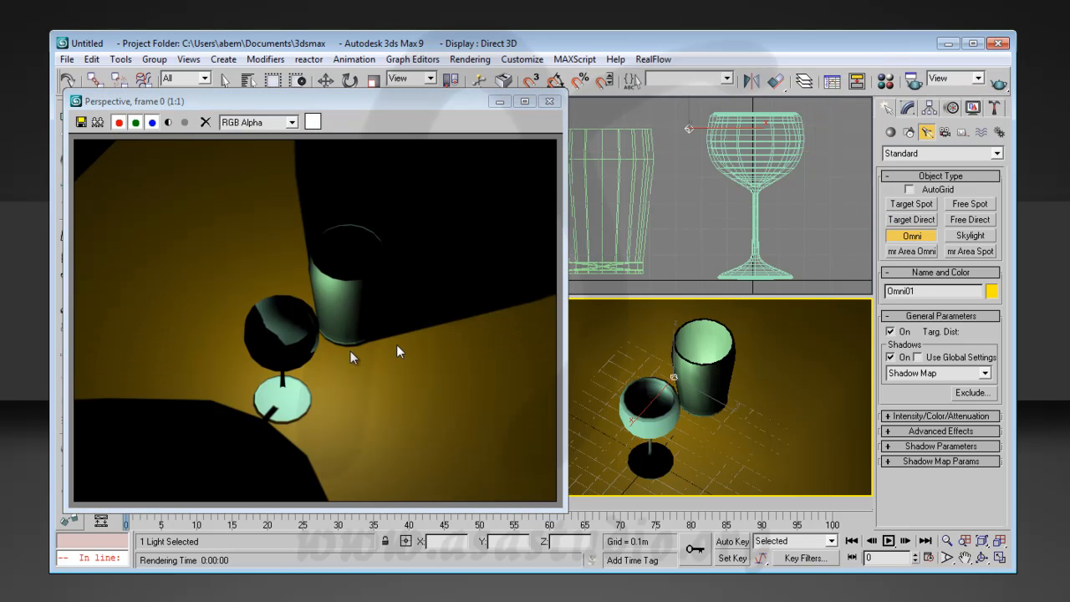
left_click(549, 101)
Move the omni light well above the cups in the Front view, to about X -0.266 m and Z 1.088 m
right_click(704, 159)
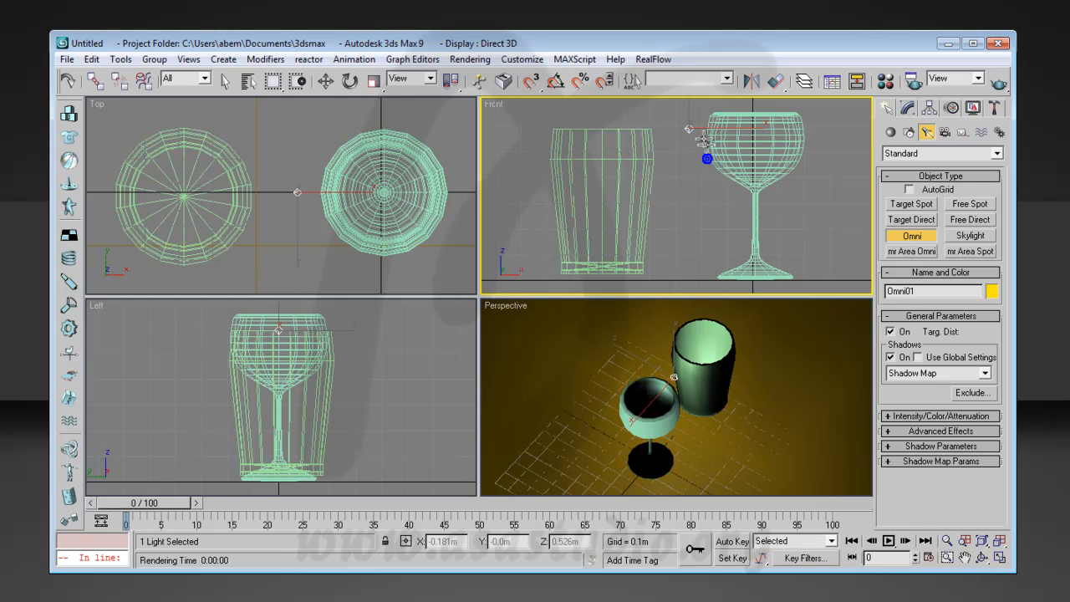
key("w")
left_click_drag(690, 104, 686, 0)
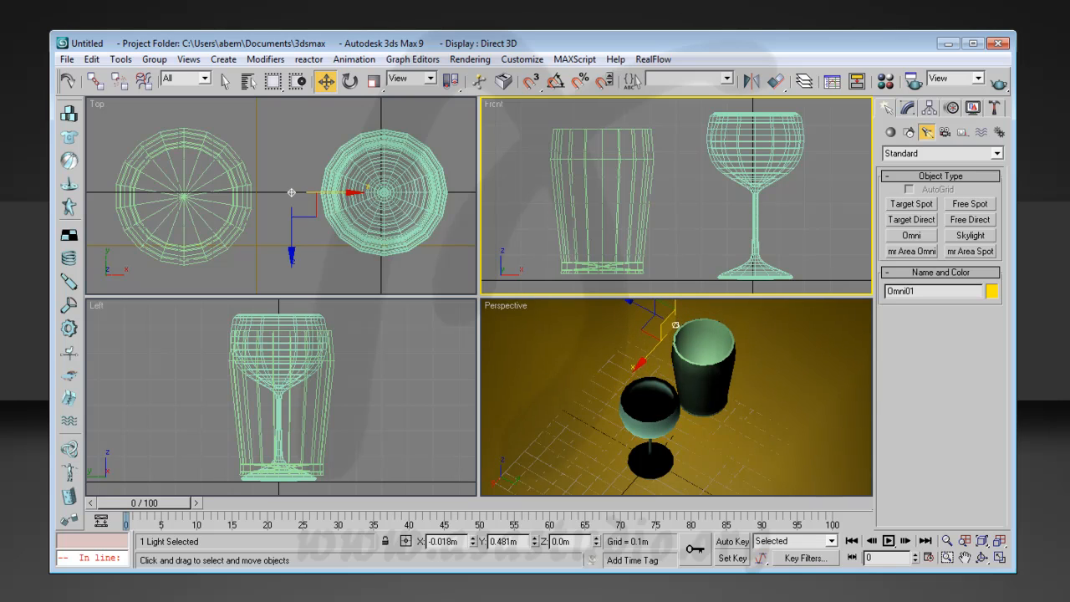
Render the Perspective view again with the raised light, discarding the mistaken Front view render
left_click(1000, 82)
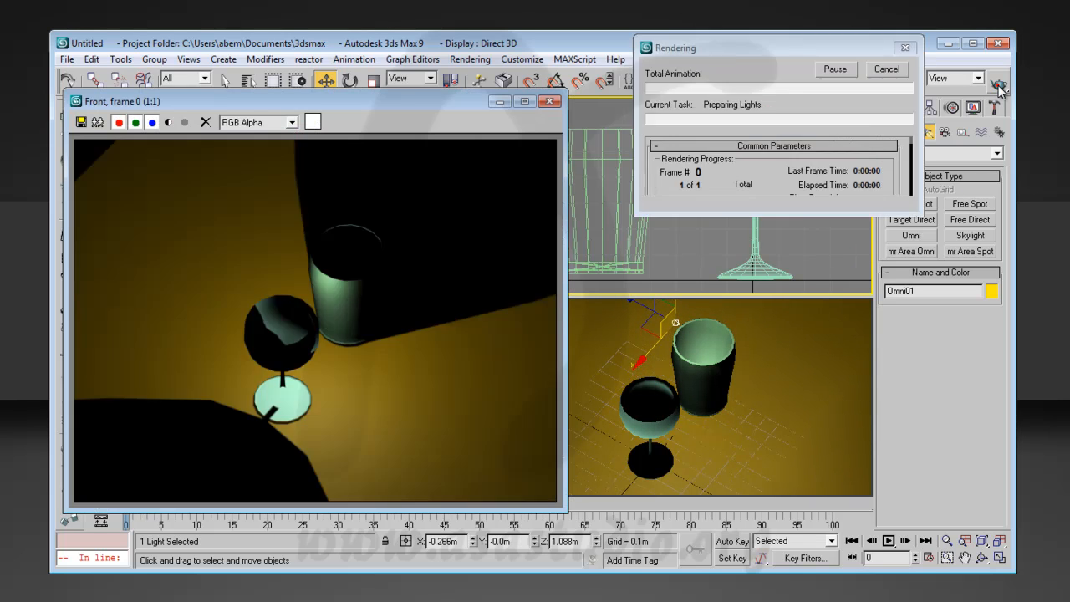
left_click(551, 103)
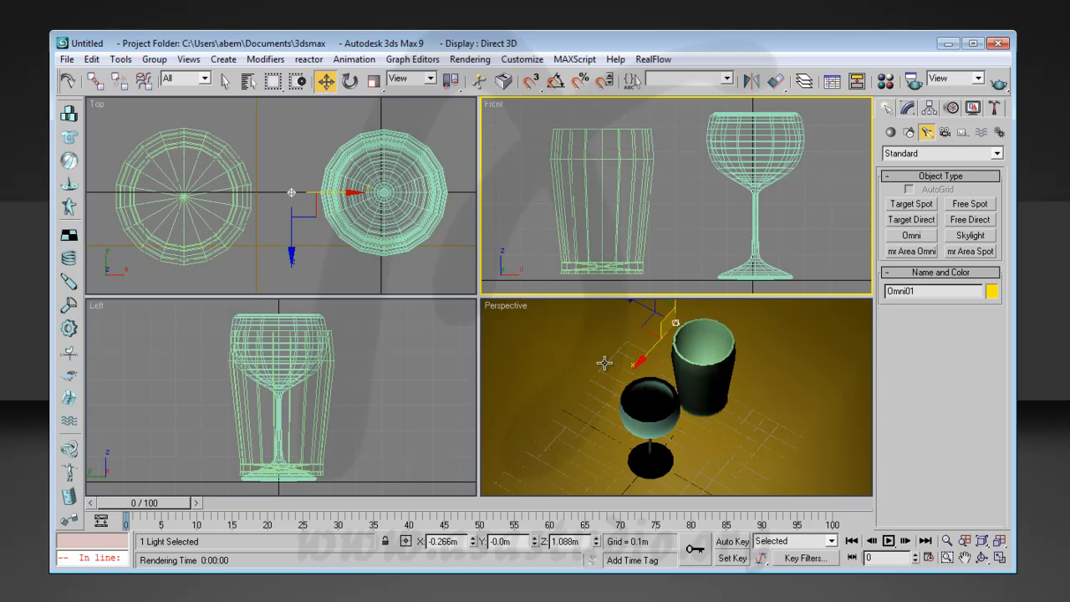
right_click(605, 363)
left_click(999, 83)
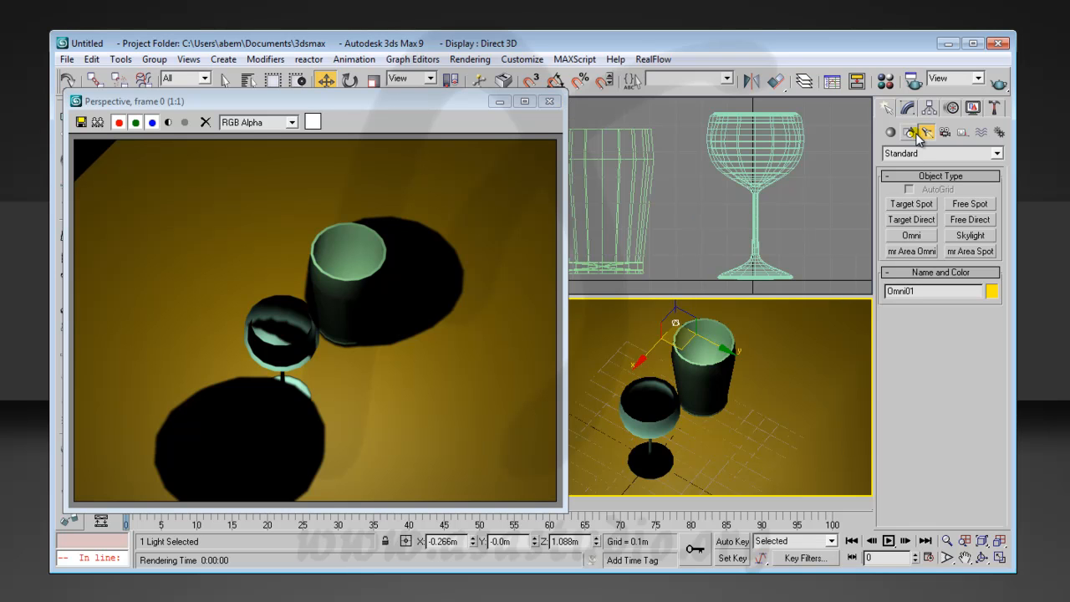
Set the omni light's object shadow density to 0.5 and render the Perspective view
left_click(908, 107)
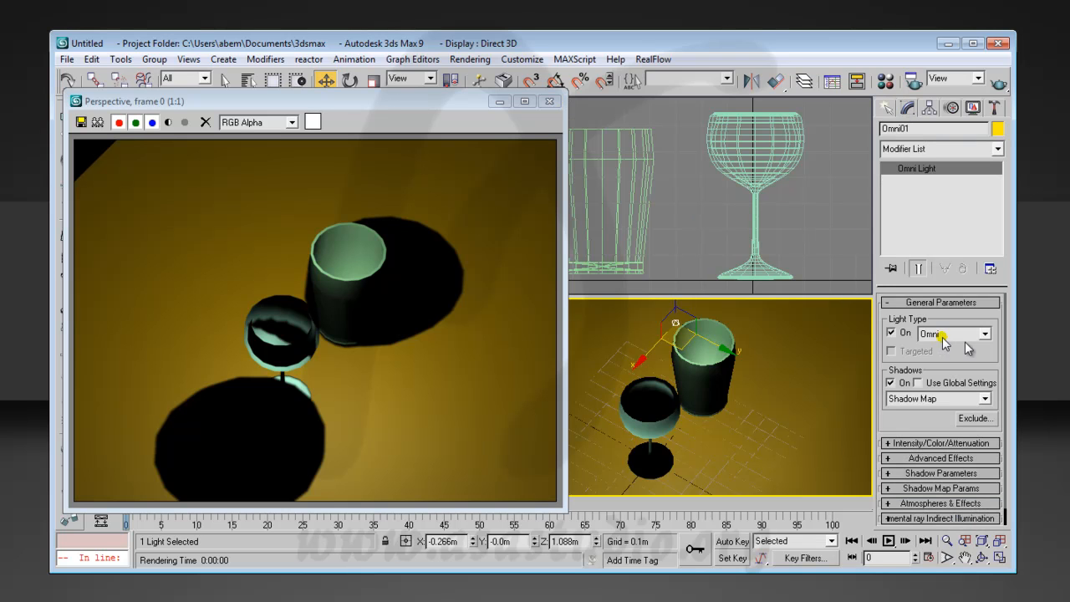
left_click_drag(977, 364, 976, 346)
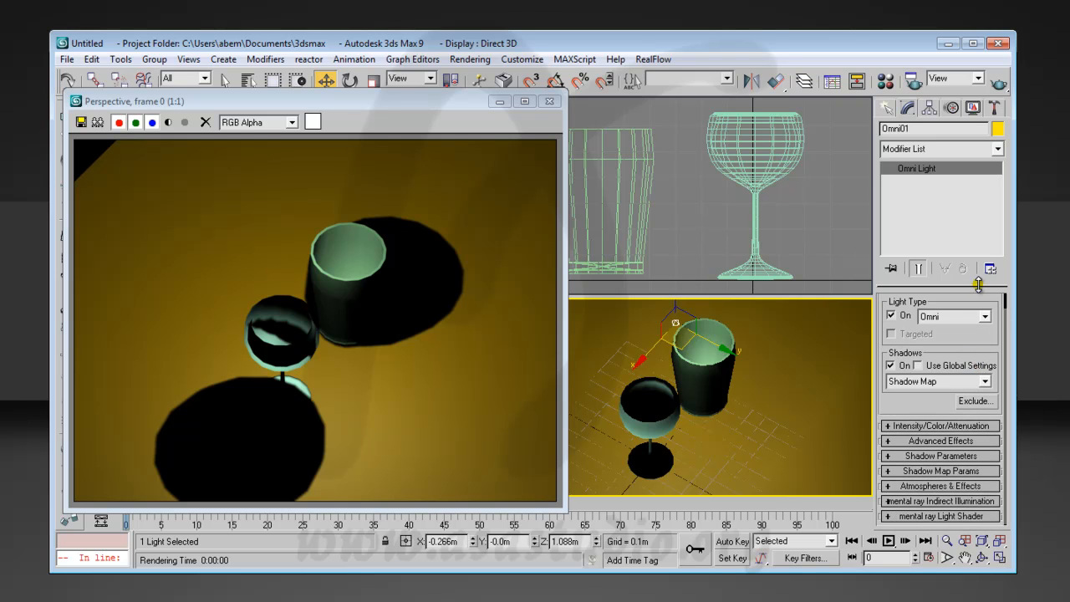
left_click(942, 457)
left_click(976, 420)
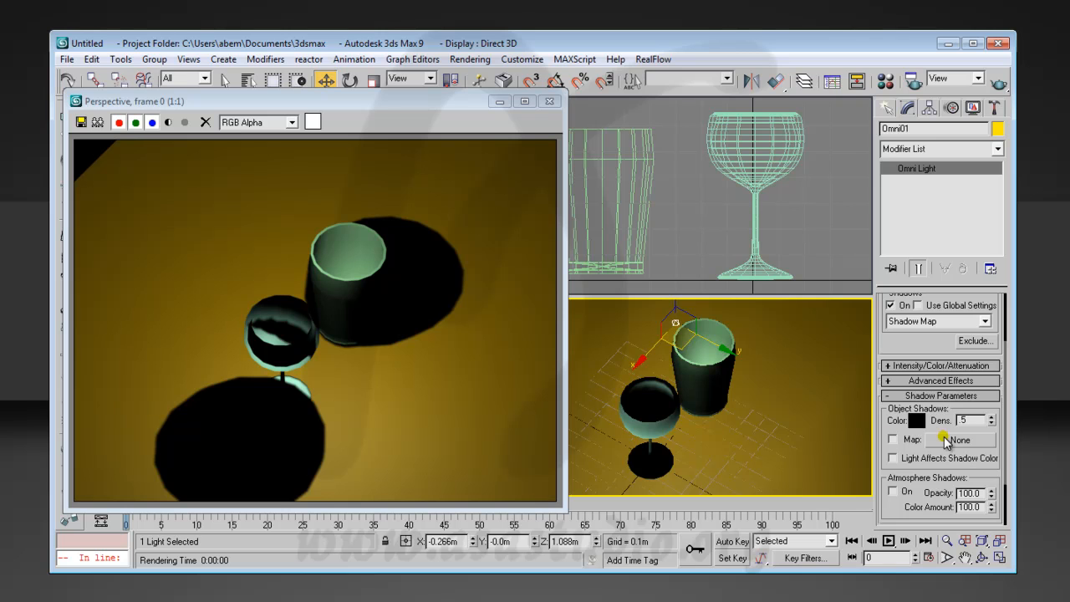
left_click(1000, 81)
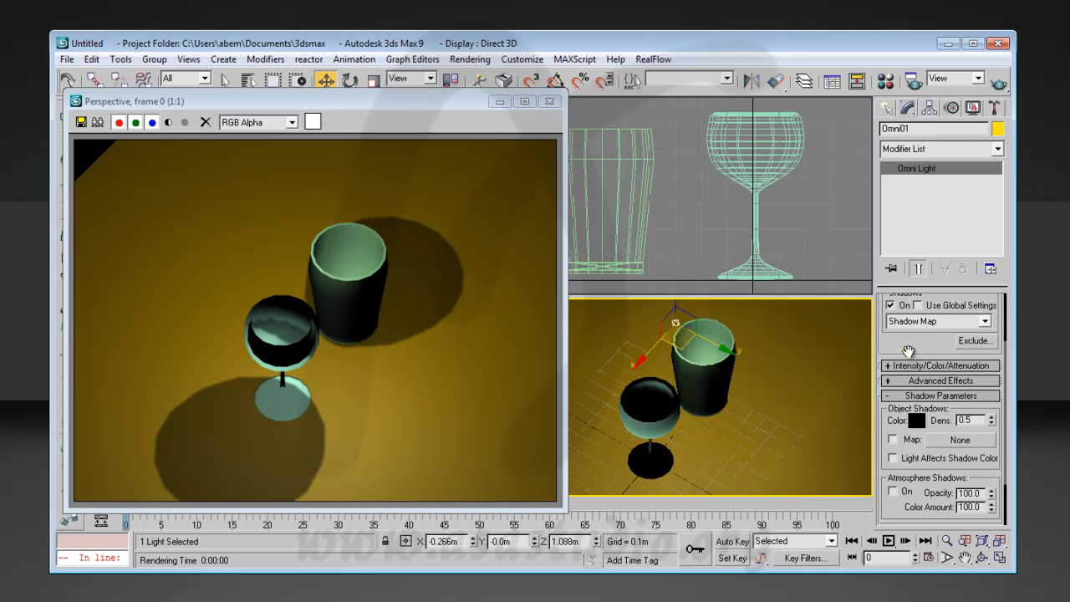
Set the omni light's shadow map size to 200 and render the Perspective view again
left_click_drag(1001, 391, 1004, 299)
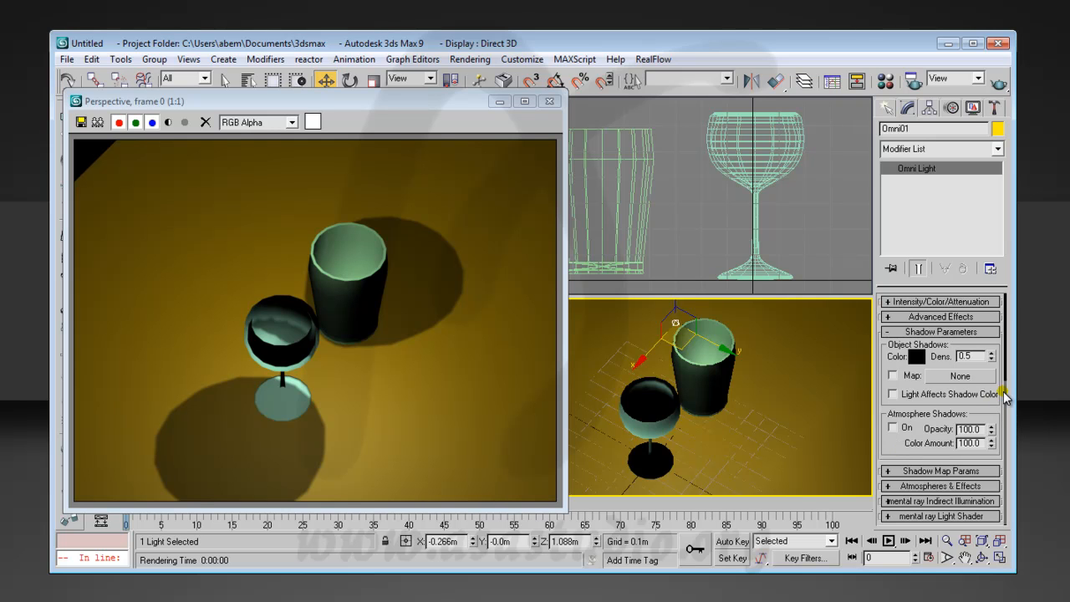
left_click(955, 472)
scroll(1001, 504, "down", 2)
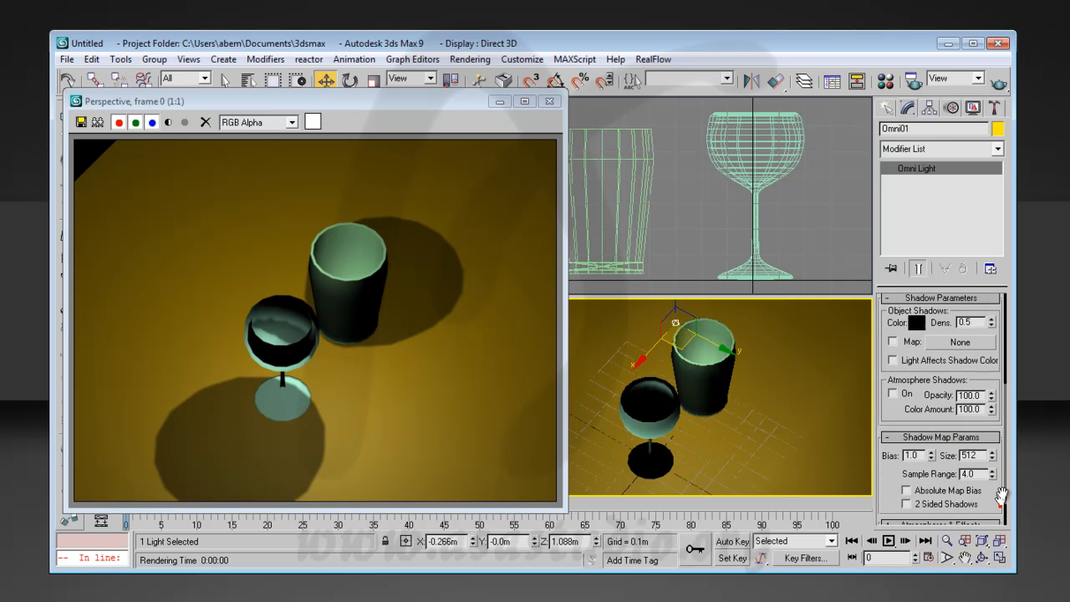
scroll(1001, 495, "down", 2)
double_click(974, 416)
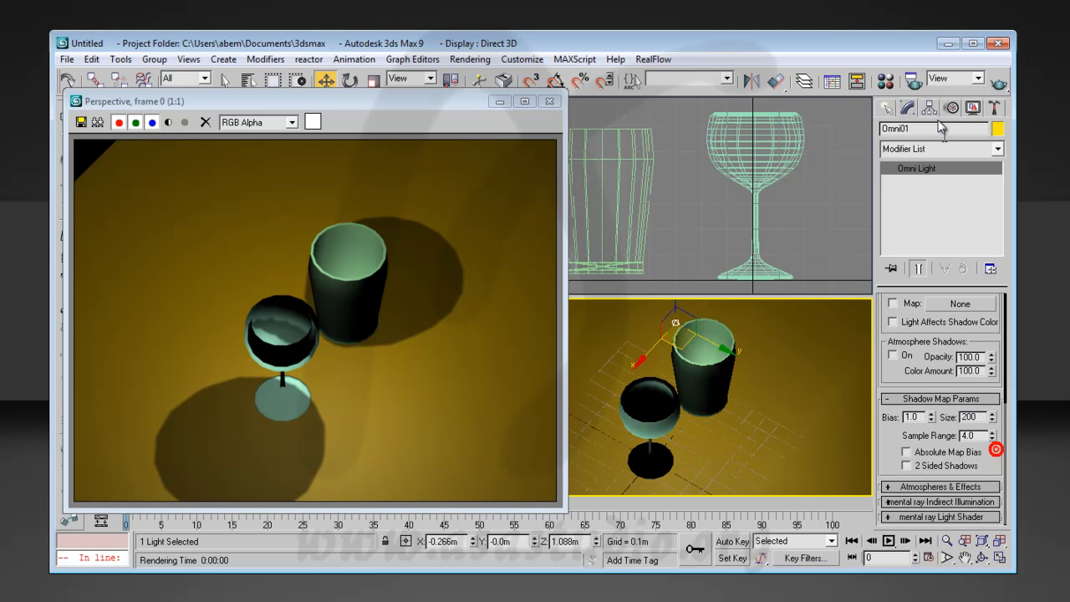
left_click(1000, 80)
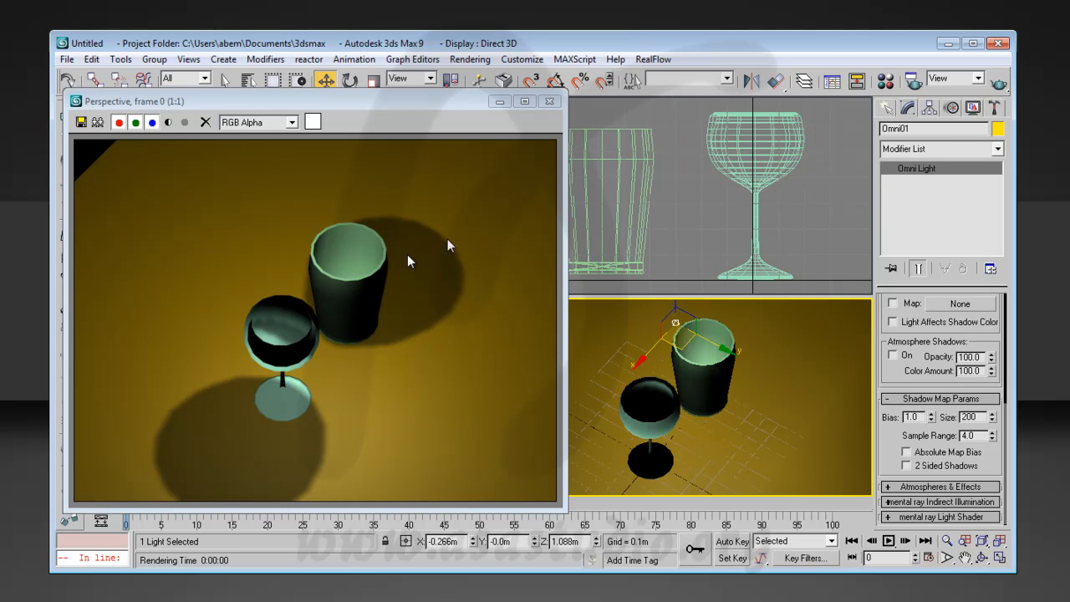
Reduce the shadow map size to 100 for softer shadow edges and re-render the Perspective view
double_click(969, 416)
type("100")
left_click(1001, 79)
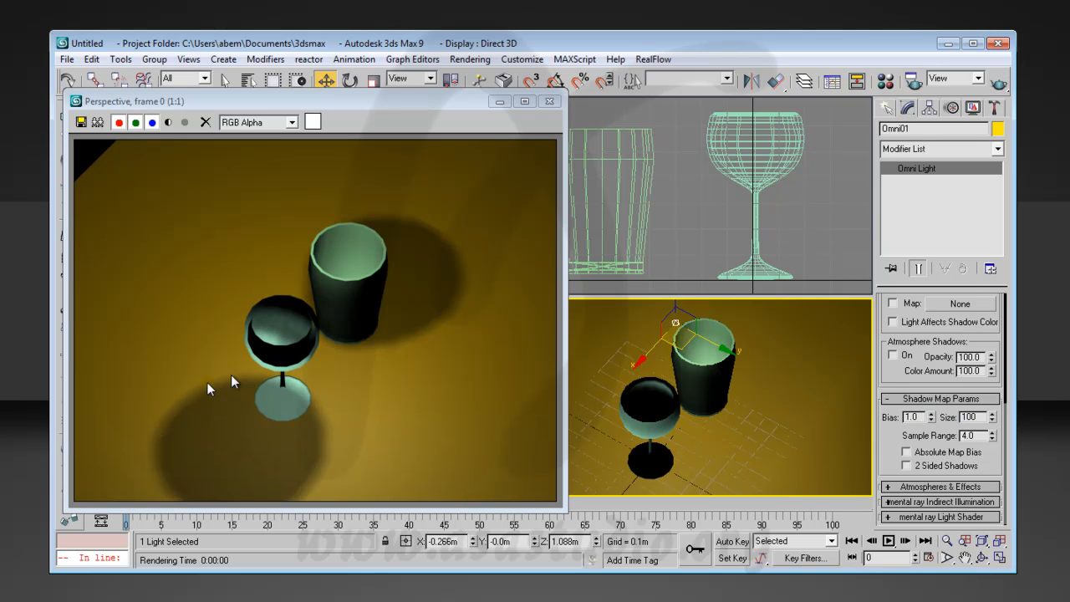
Re-render the Perspective view with the soft shadows and close the rendered frame window
double_click(970, 417)
left_click(1001, 79)
left_click(551, 102)
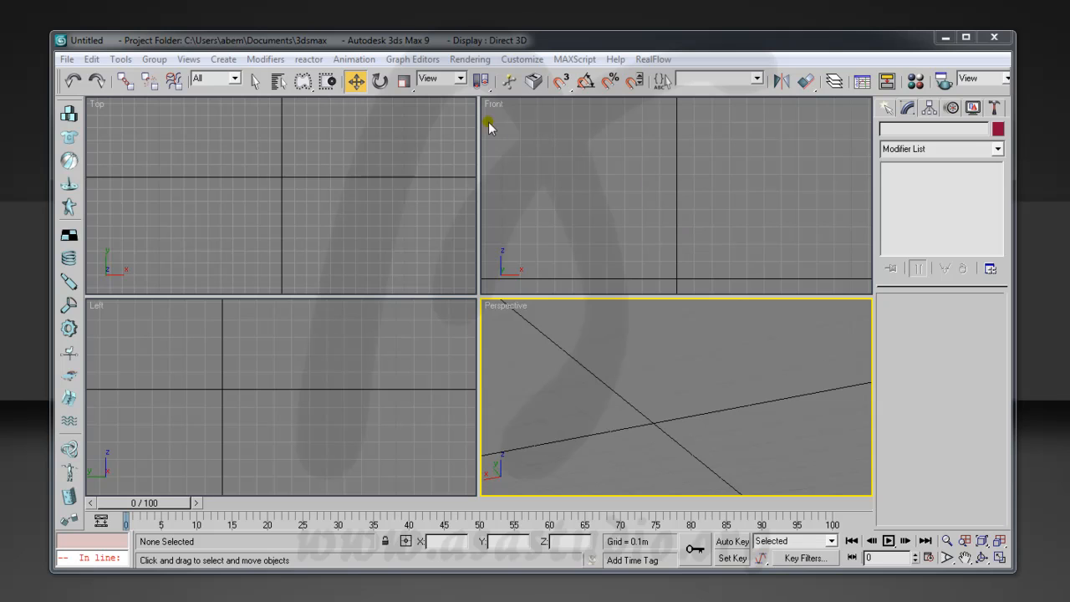
In the maximized Front view, draw a line for the cup's inner profile from the vertical axis up to a rim about 0.7 m high
left_click(1000, 559)
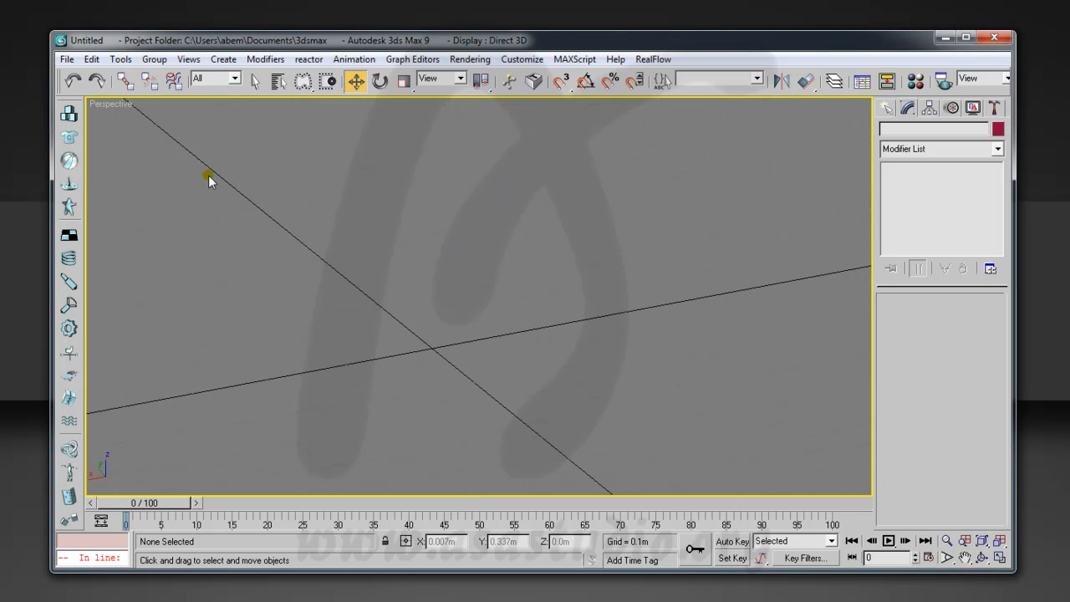
left_click(1000, 559)
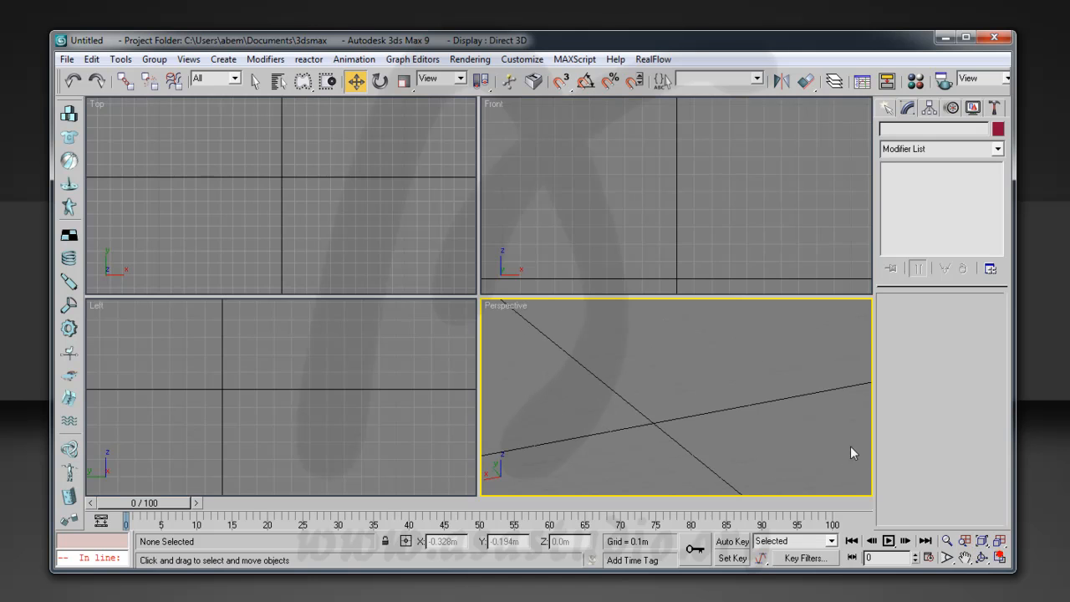
left_click(544, 159)
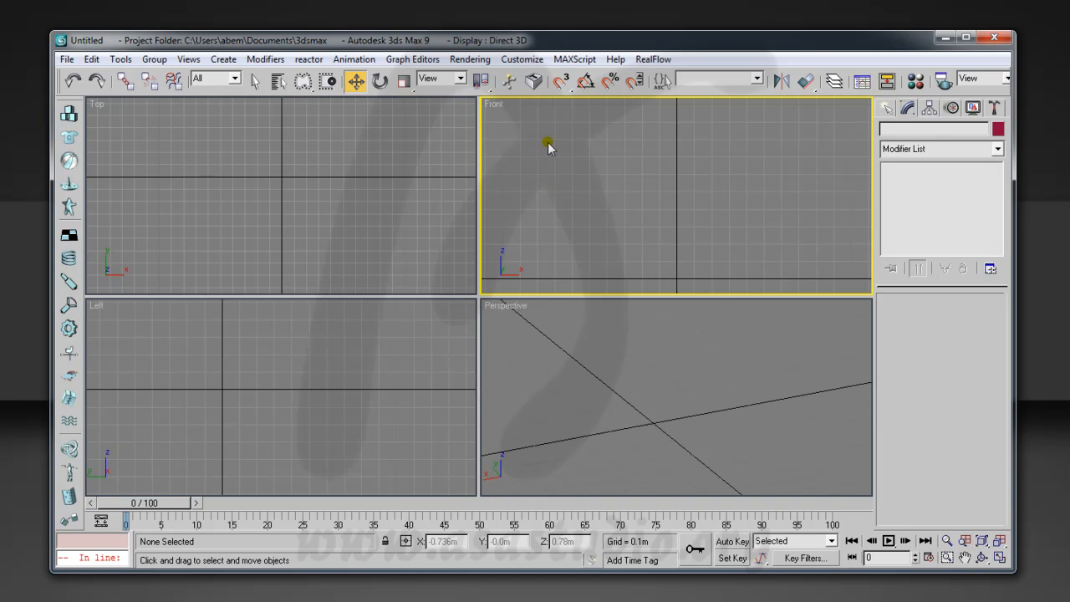
left_click(1000, 559)
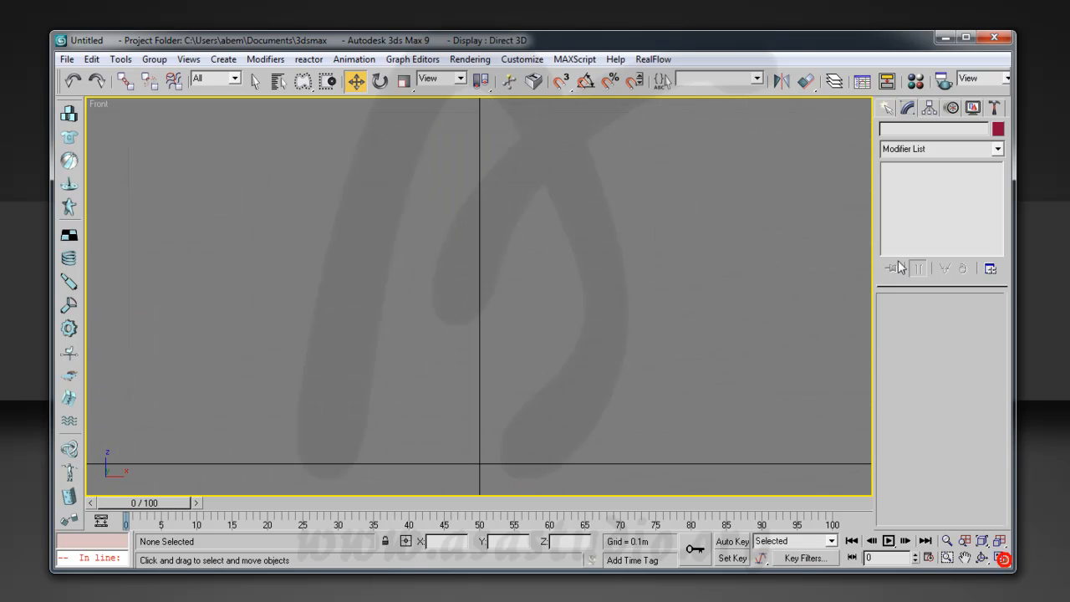
left_click(889, 109)
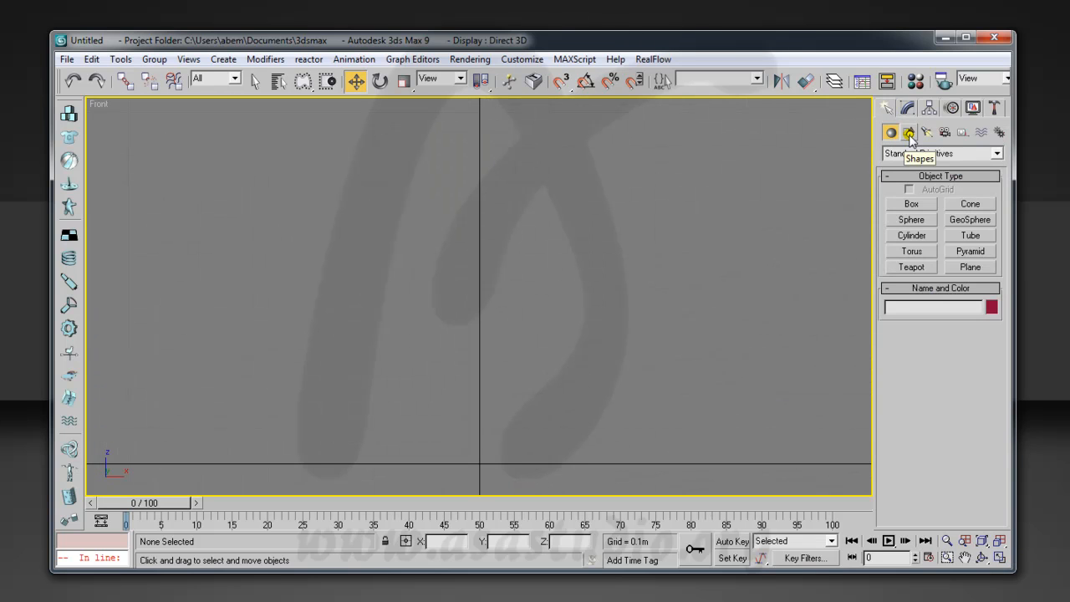
left_click(910, 133)
left_click(914, 218)
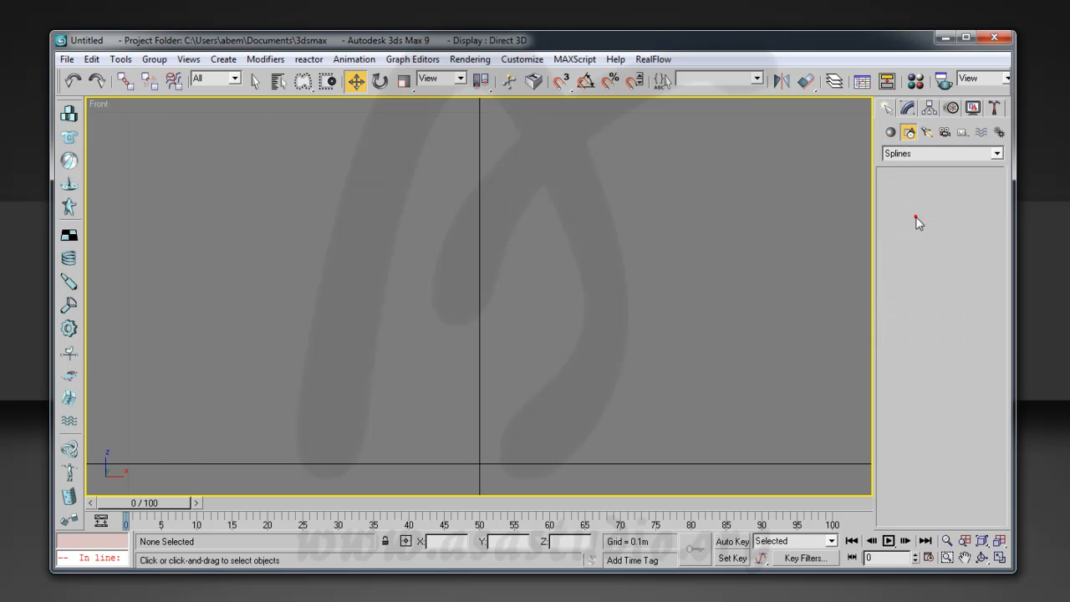
left_click(481, 426)
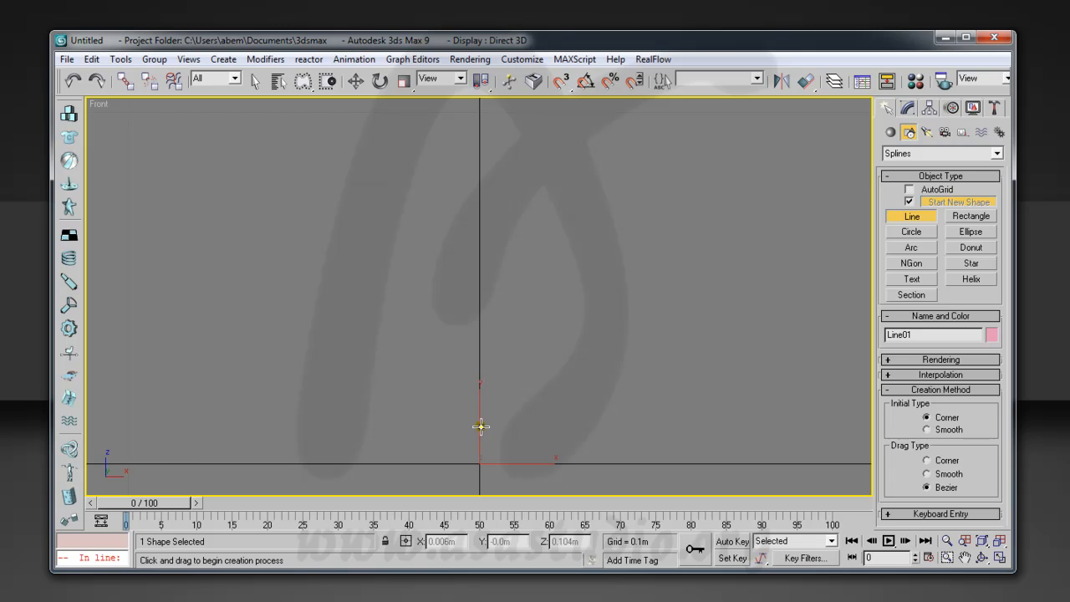
left_click_drag(408, 423, 400, 416)
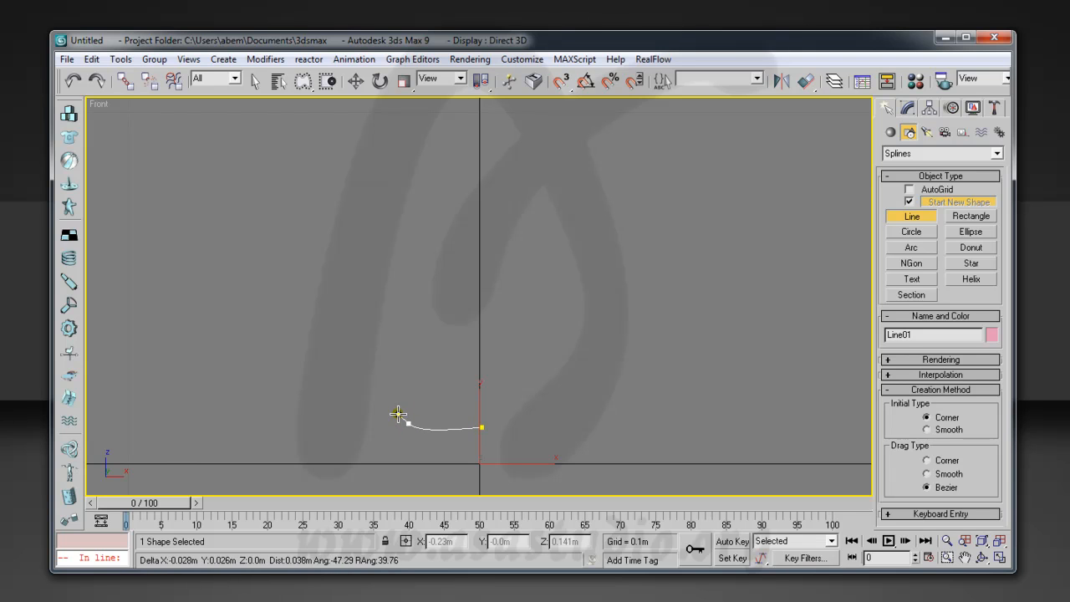
left_click_drag(379, 334, 379, 299)
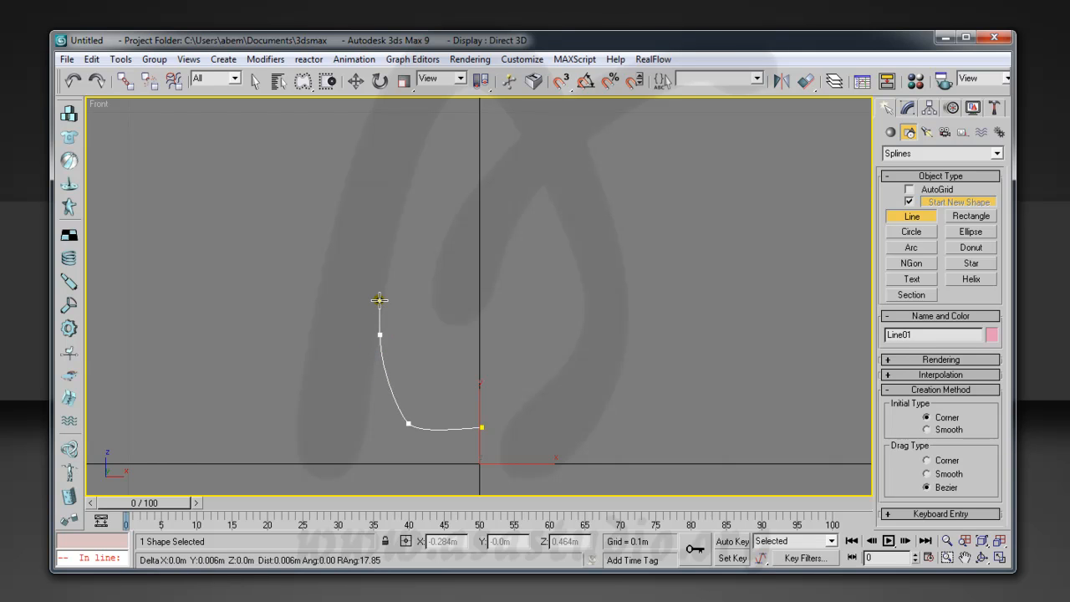
left_click(384, 216)
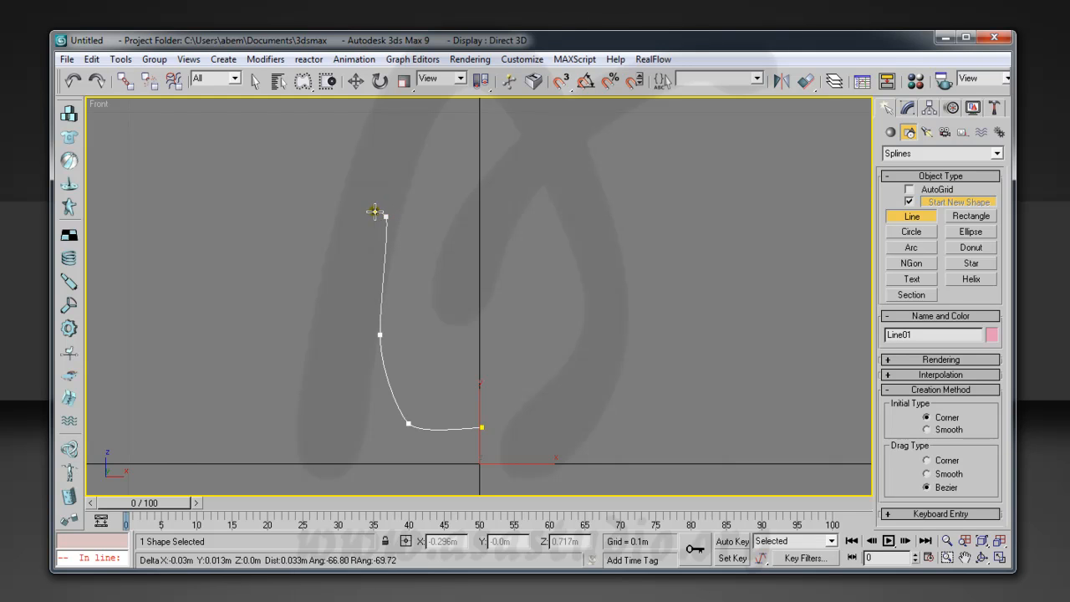
Continue the line over the rim, down the outer wall, around a small foot on the ground line and back to the axis, leaving it open
left_click(375, 214)
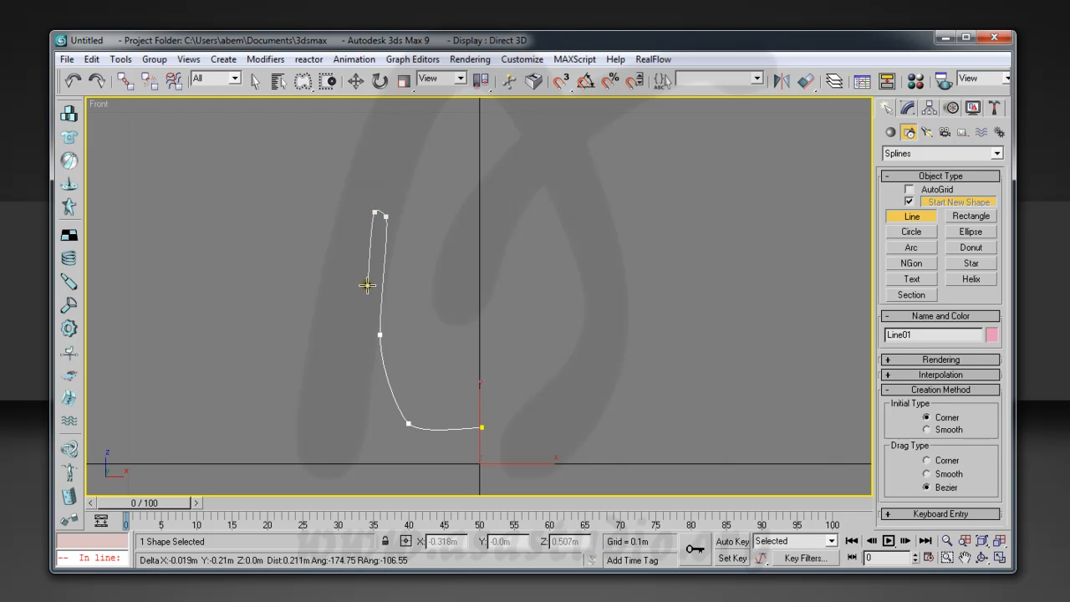
left_click(366, 333)
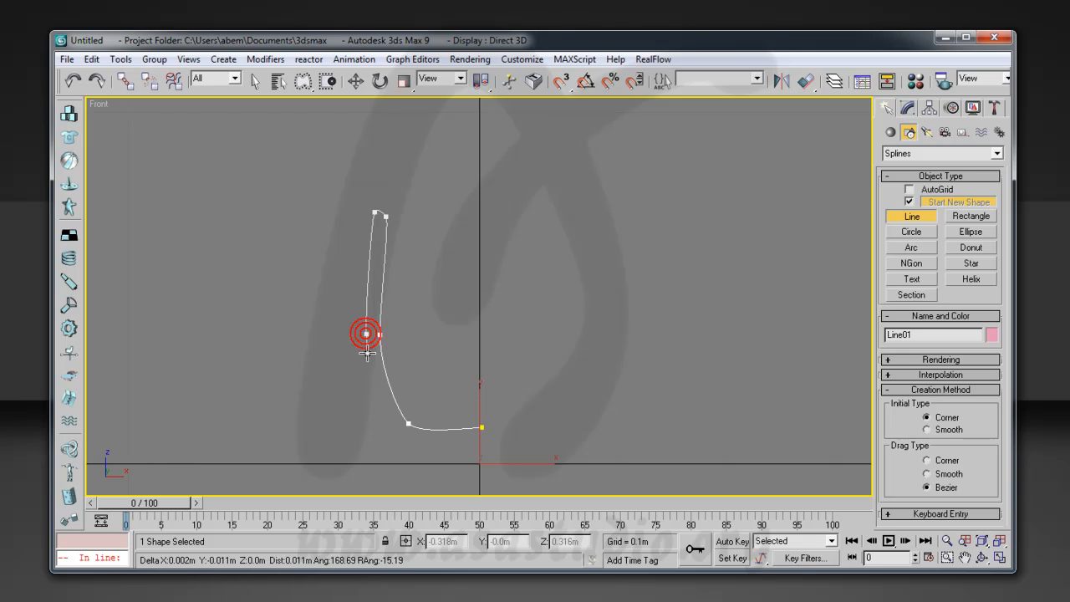
left_click(402, 436)
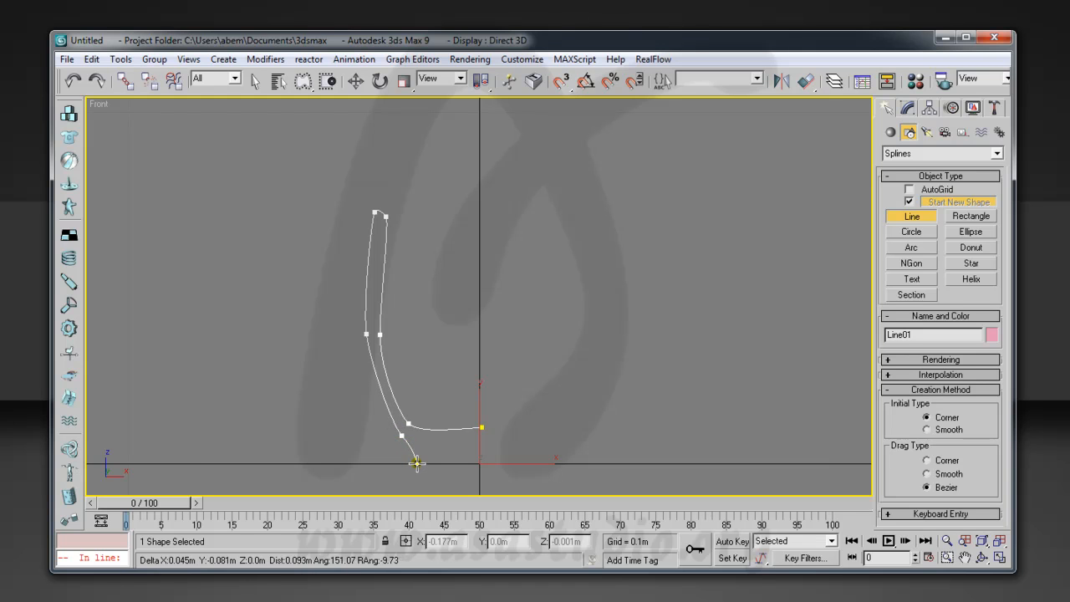
left_click(414, 463)
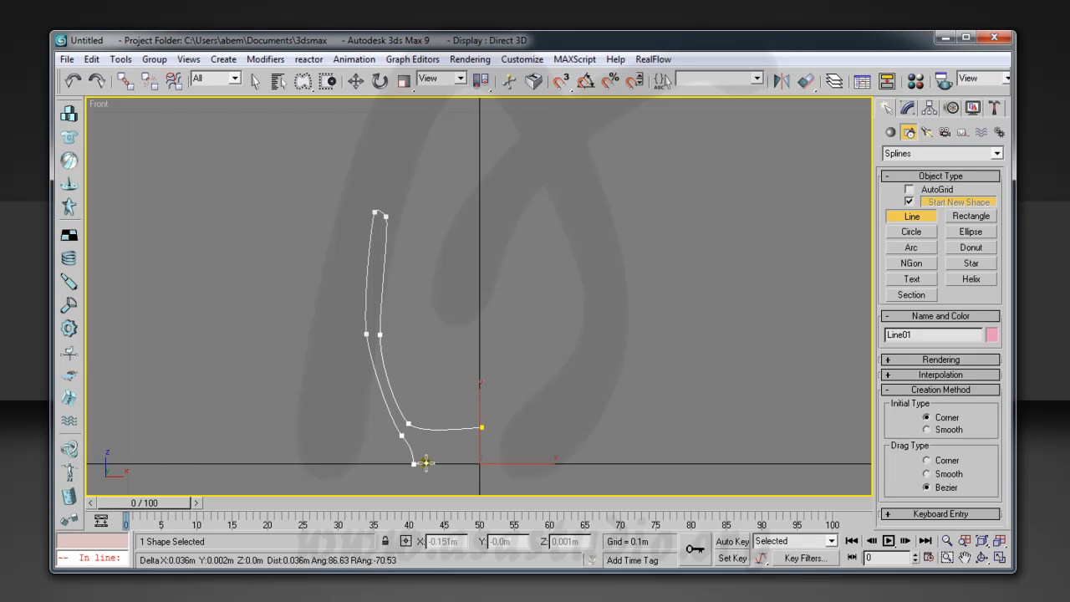
left_click(425, 463)
left_click(429, 447)
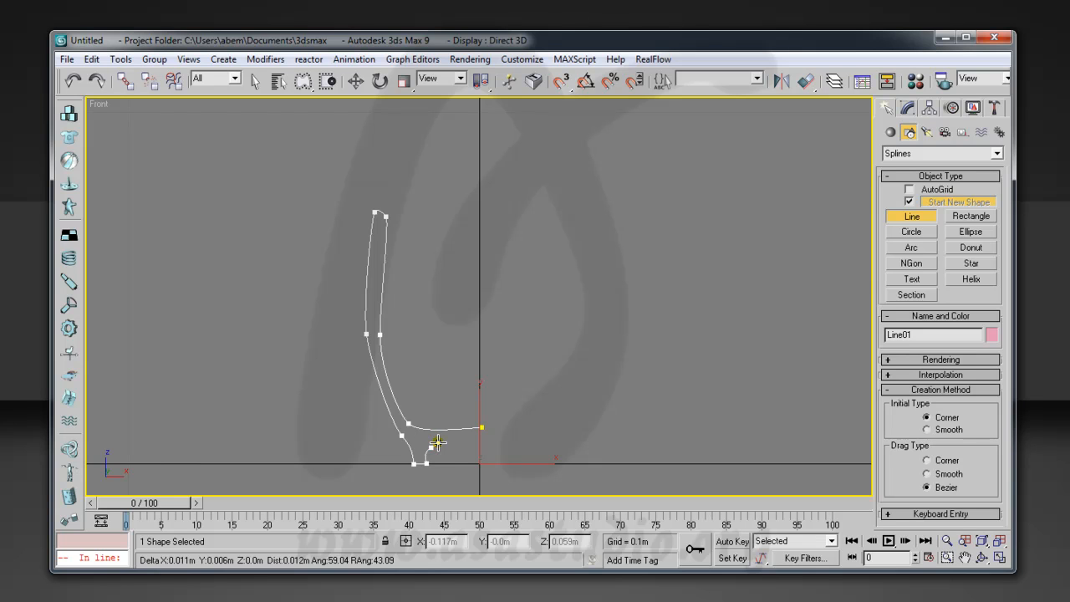
left_click(483, 438)
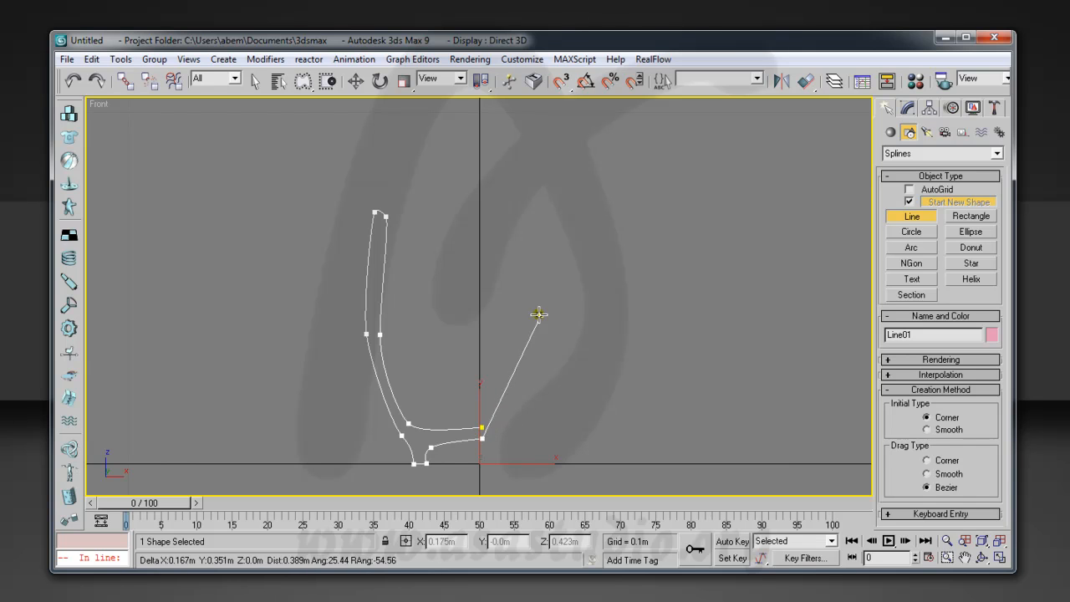
right_click(590, 364)
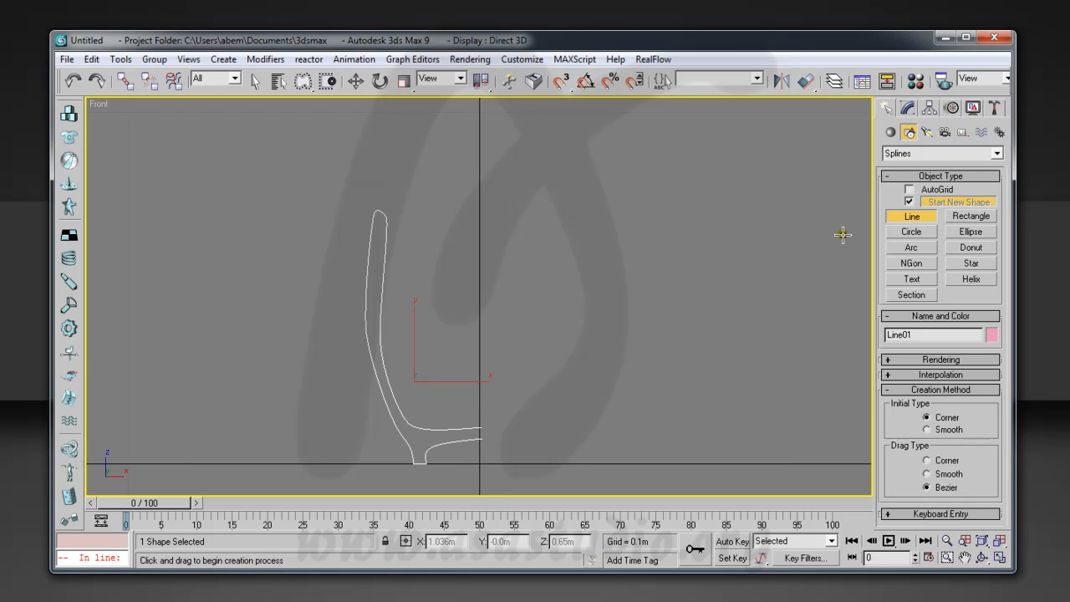
Apply a Lathe modifier to the cup profile line
left_click(909, 111)
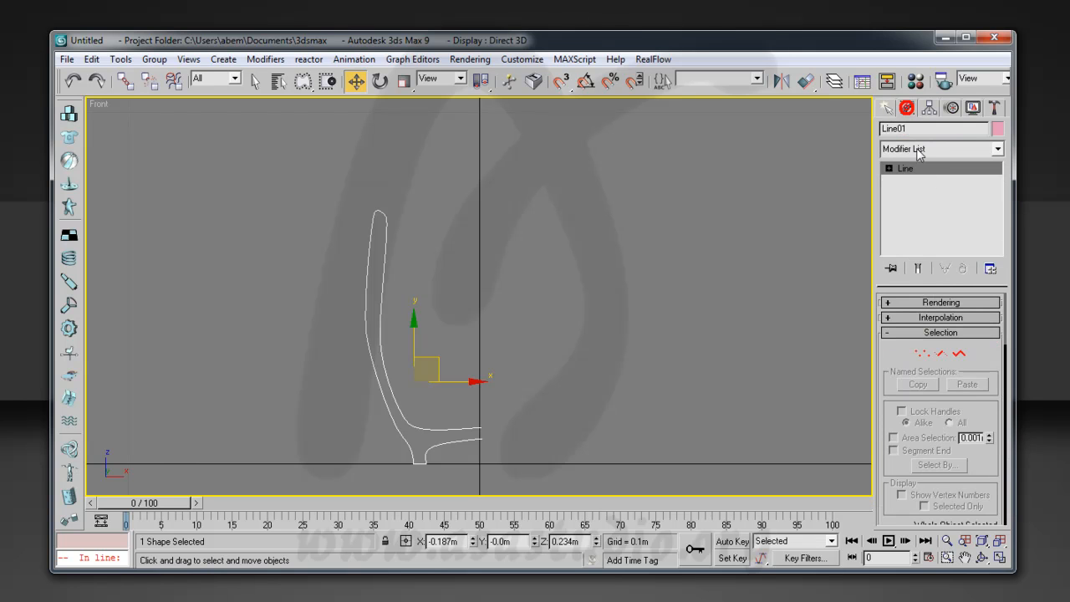
left_click(939, 148)
left_click_drag(1003, 311, 1010, 430)
left_click(905, 279)
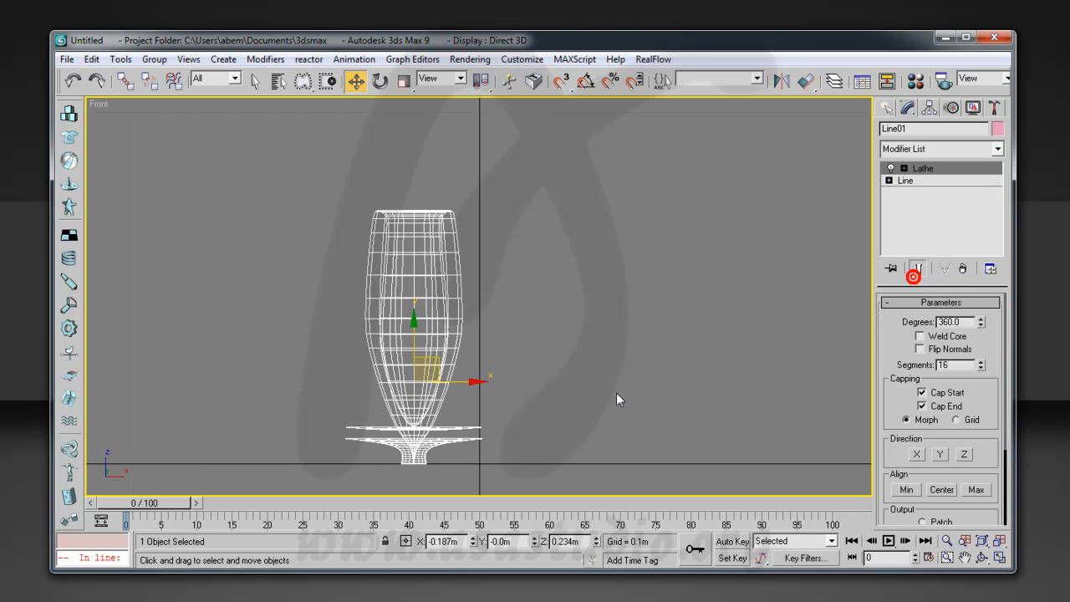
Move the Lathe axis along X in the Top view to the world center and set its X position to 0
left_click(904, 168)
left_click(927, 181)
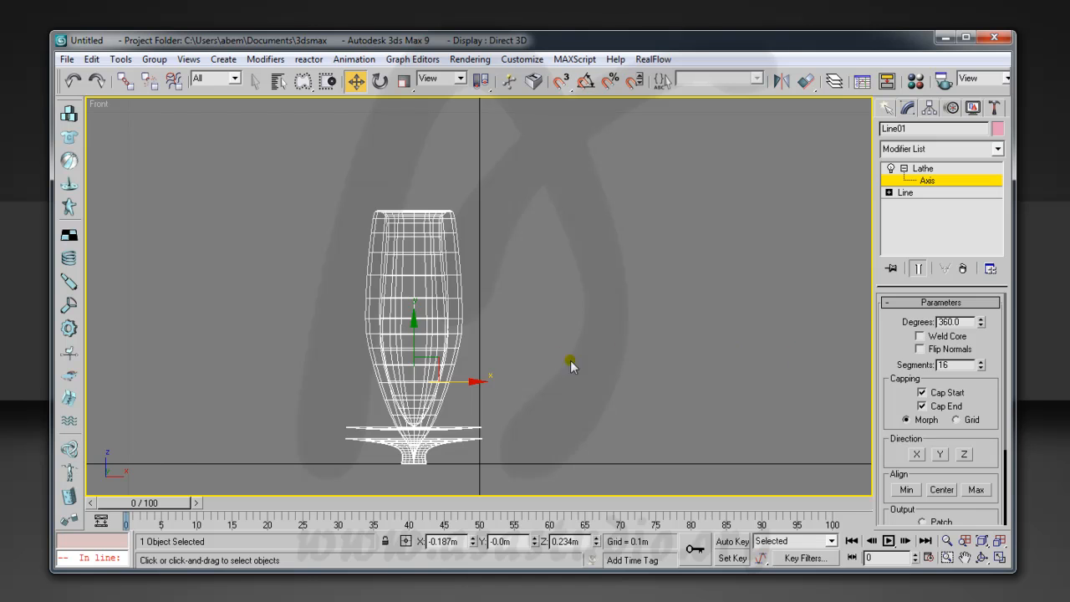
left_click(1000, 558)
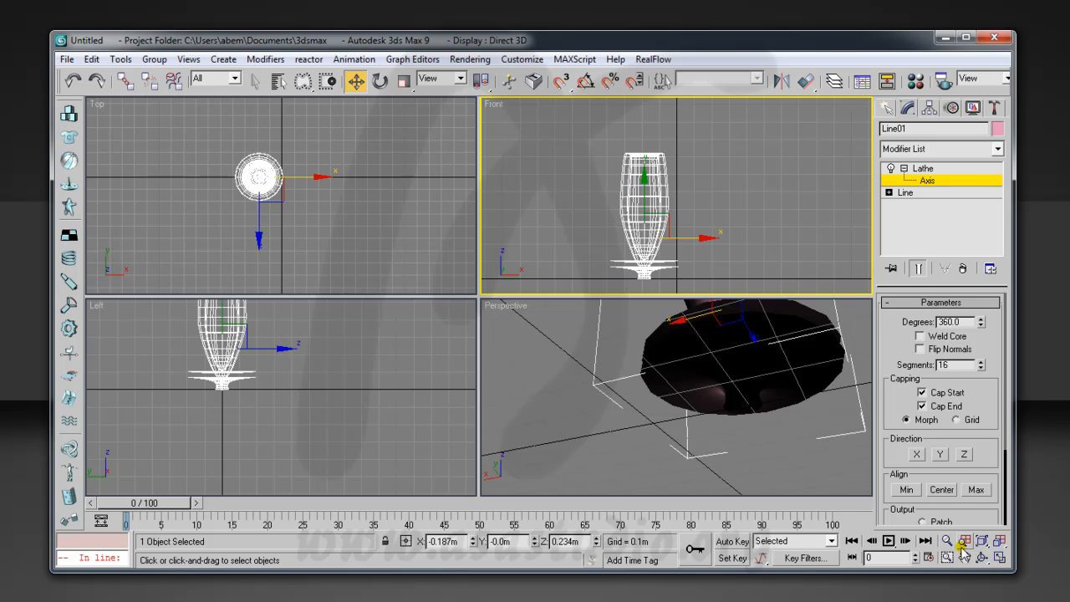
left_click(373, 167)
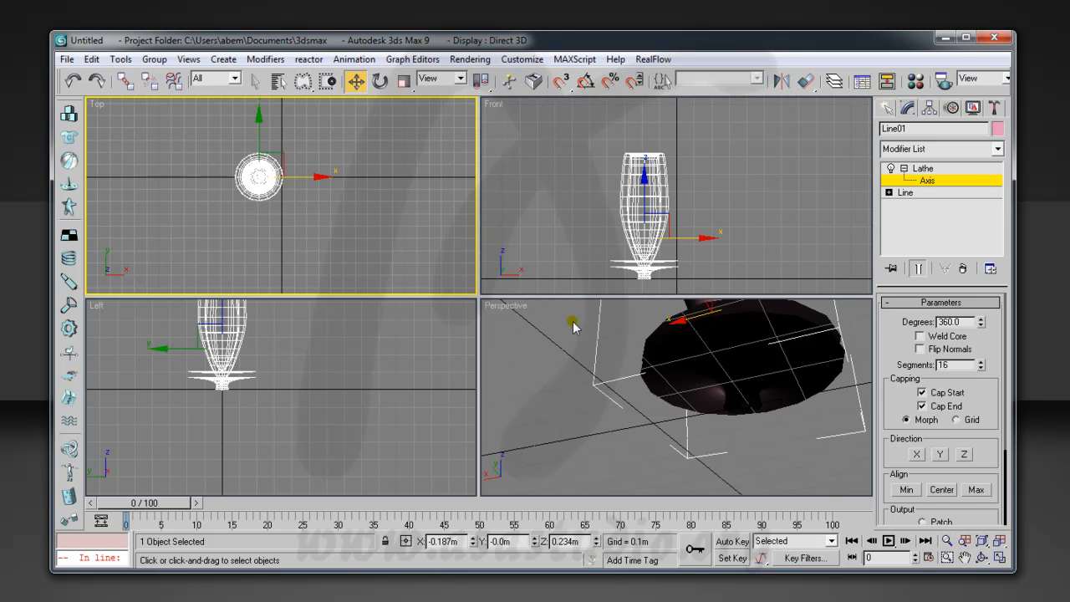
left_click(1001, 558)
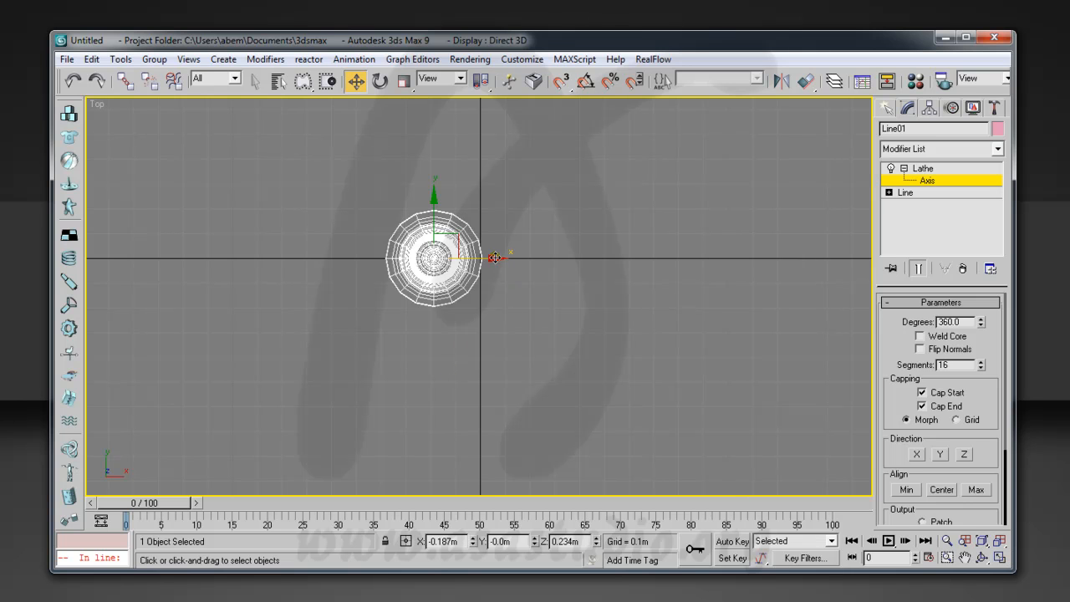
left_click_drag(496, 258, 545, 253)
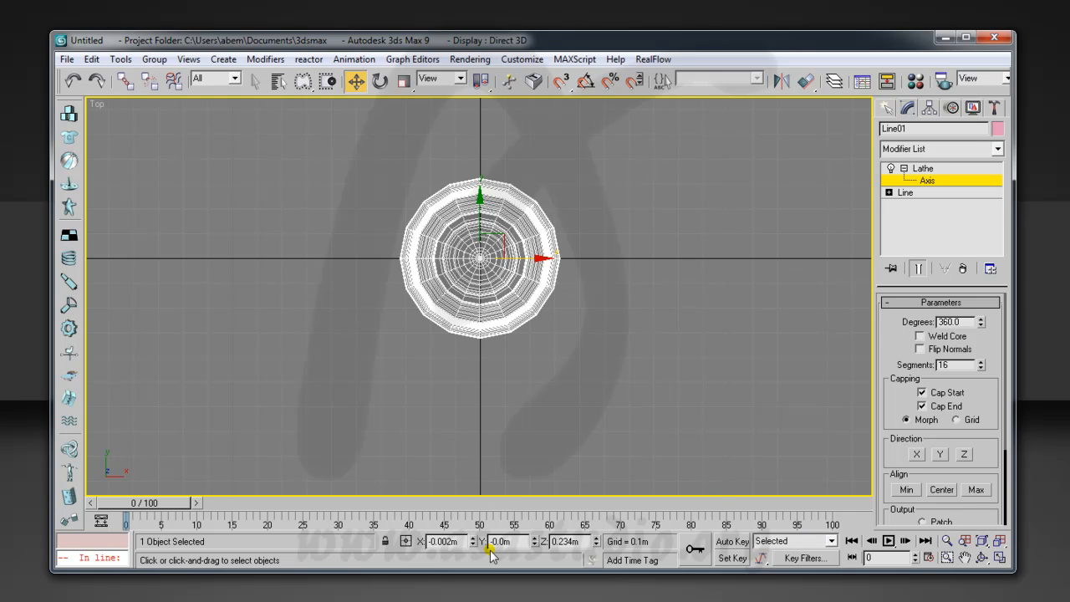
left_click_drag(459, 541, 359, 544)
type("0")
double_click(519, 543)
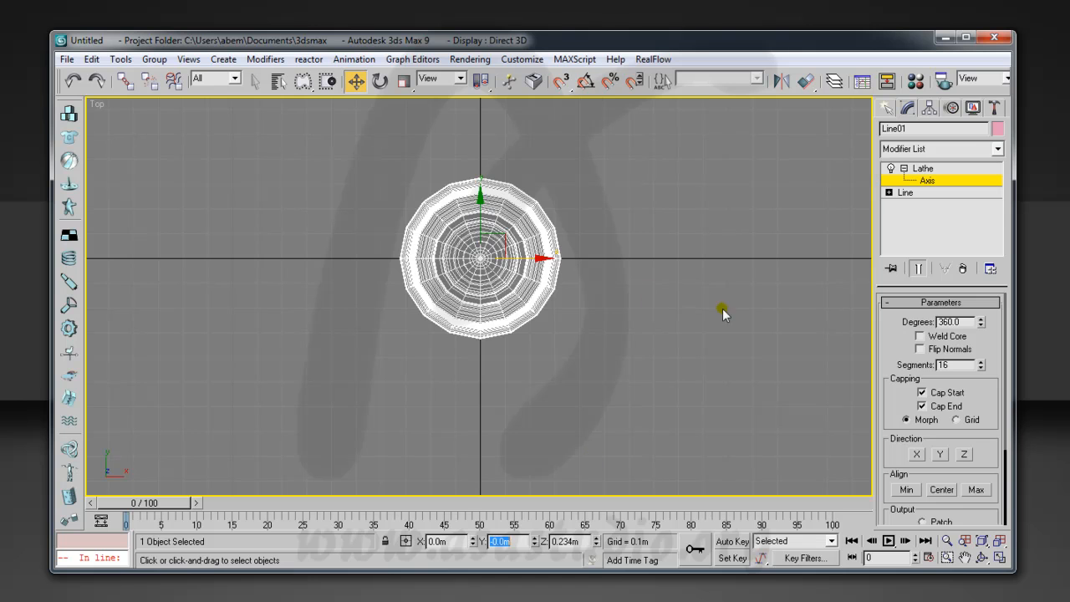
Restore the four-viewport layout and reduce the Lathe segments to 12
left_click(1001, 558)
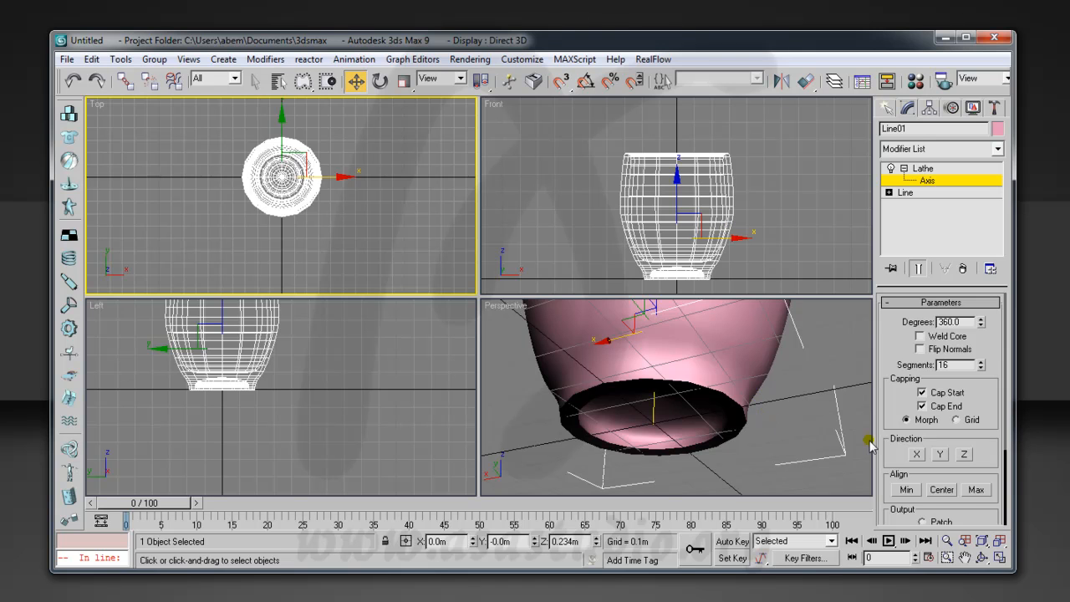
left_click(983, 368)
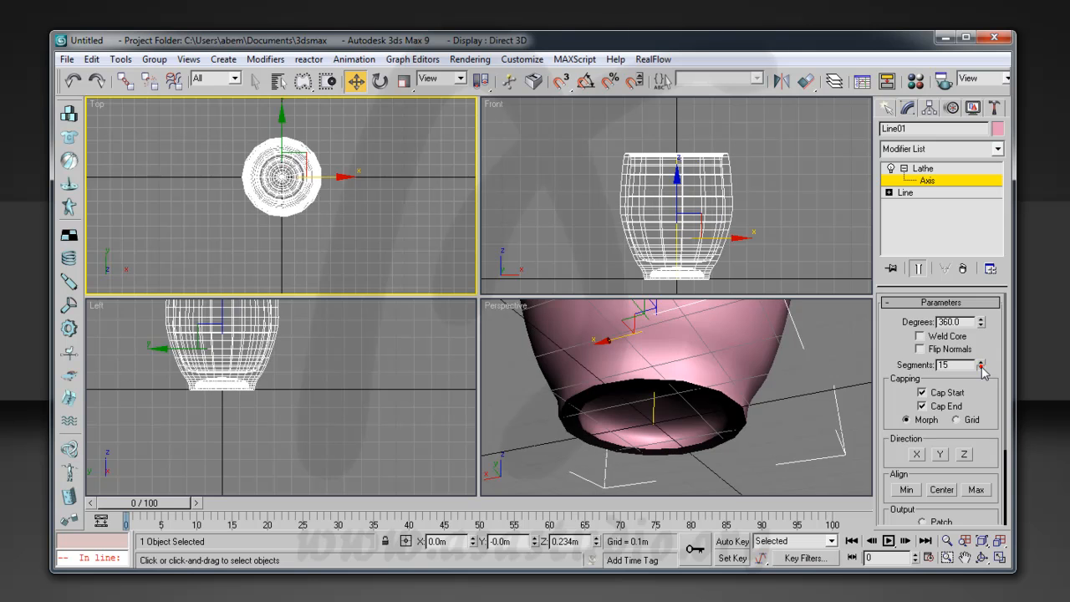
left_click(982, 369)
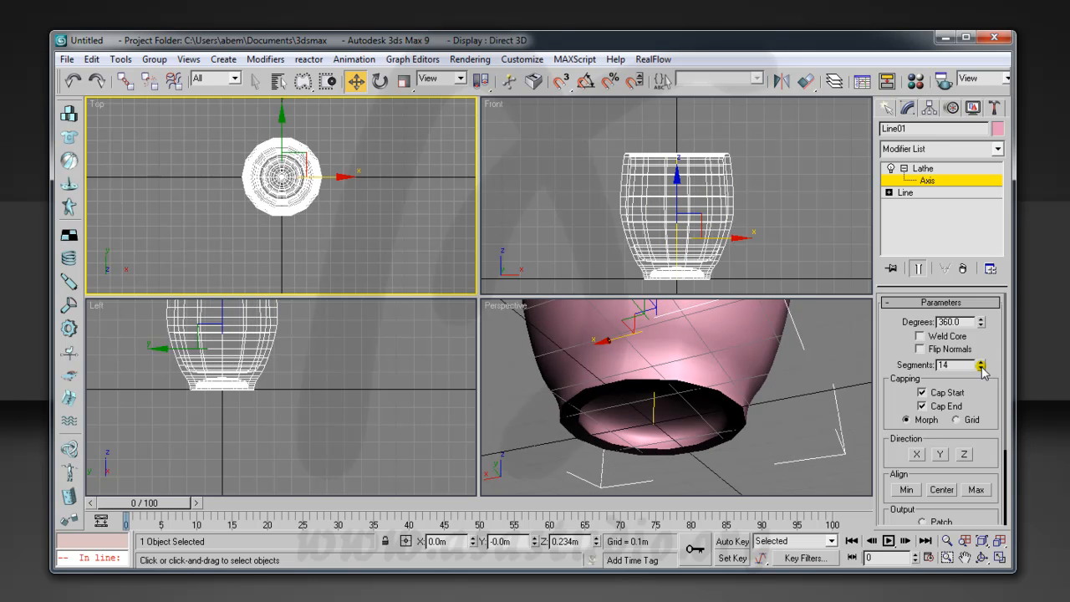
left_click(983, 369)
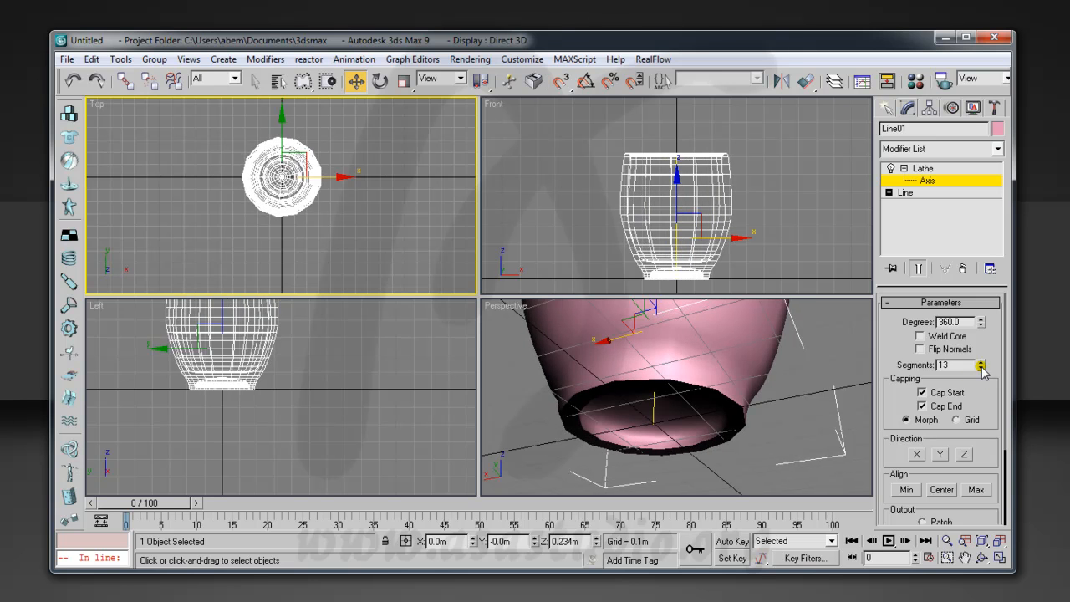
left_click(983, 369)
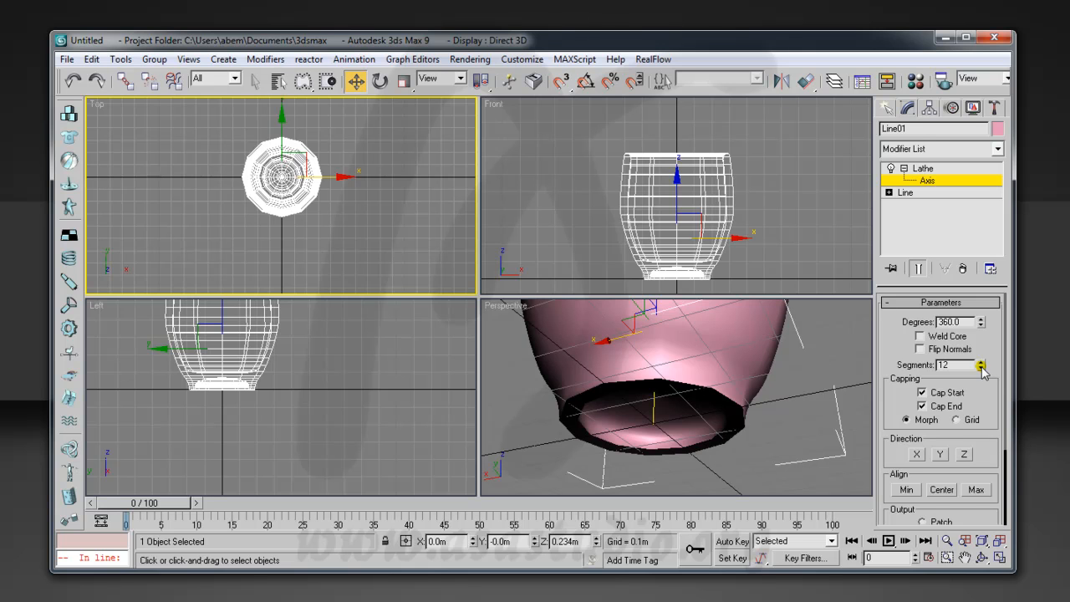
Orbit the Perspective view to look into the cup from above, and leave the Lathe axis sub-object level with the Move tool active
left_click(1000, 541)
left_click(982, 557)
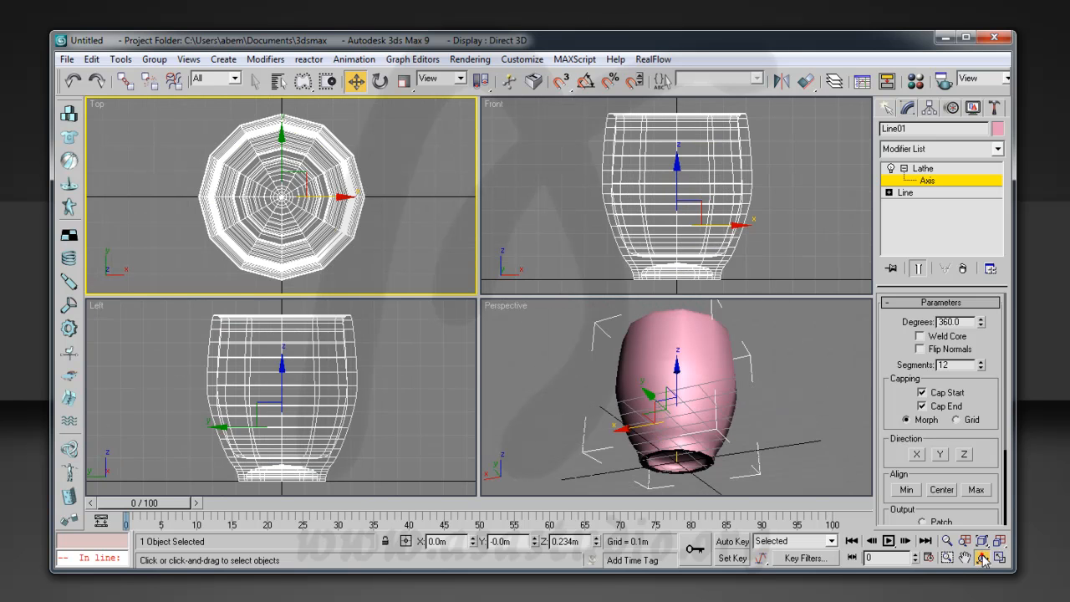
left_click_drag(664, 372, 545, 469)
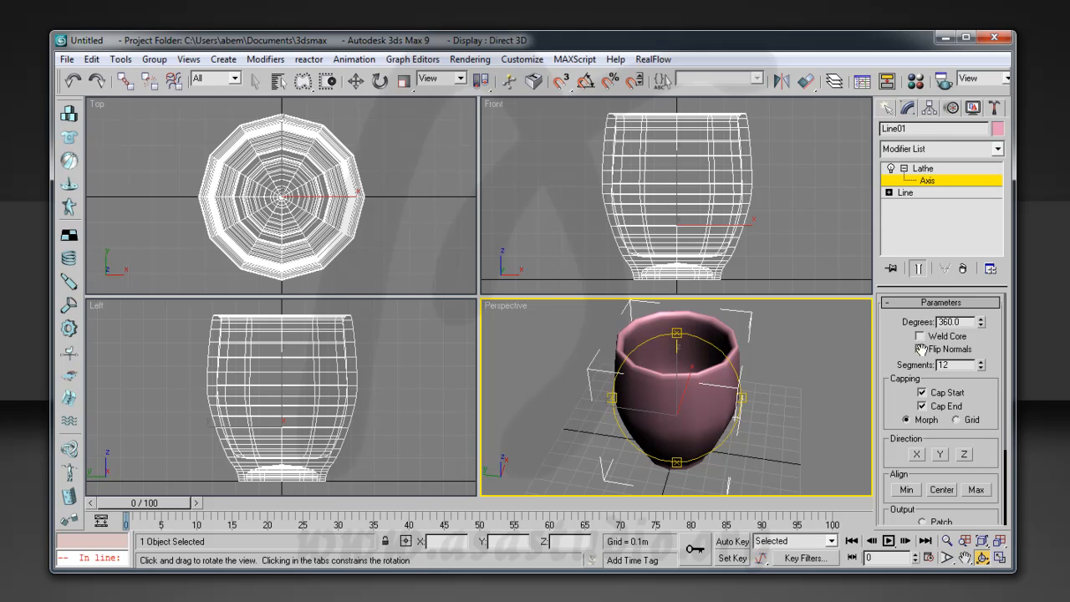
left_click_drag(998, 363, 995, 315)
left_click_drag(996, 389, 994, 414)
left_click_drag(993, 343, 995, 347)
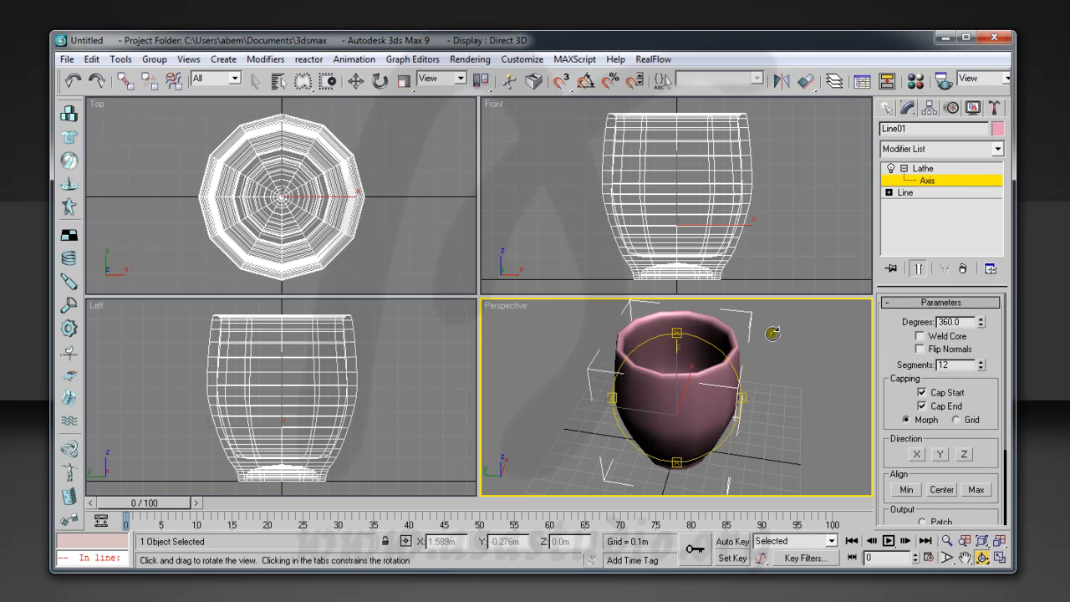
left_click(929, 181)
key("w")
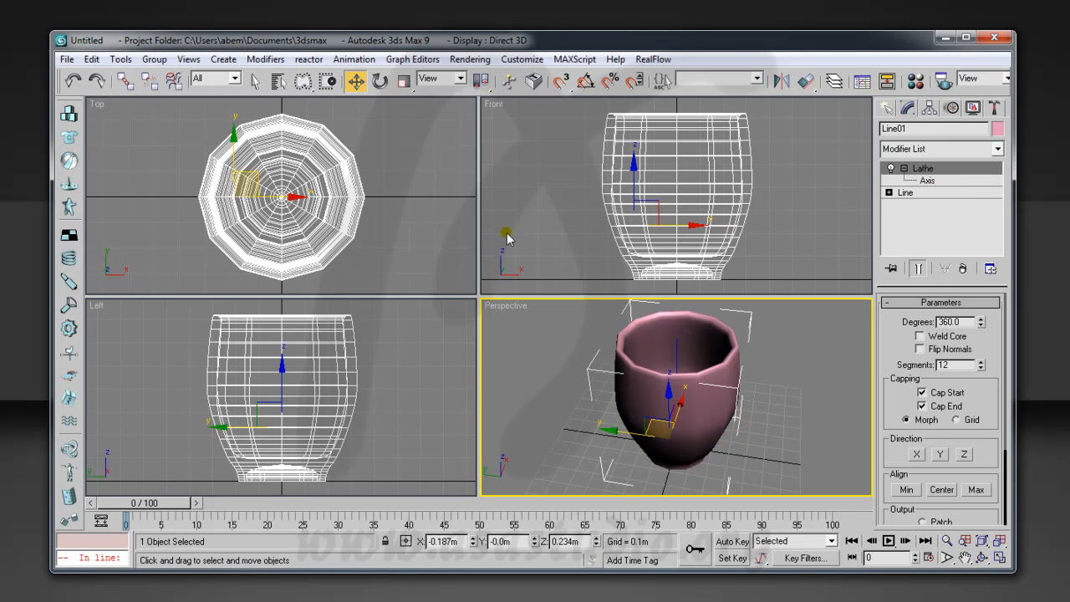
Create a thin cylinder beside the cup's upper wall in the Front view, about 0.034 m in radius and 0.346 m high
left_click(887, 108)
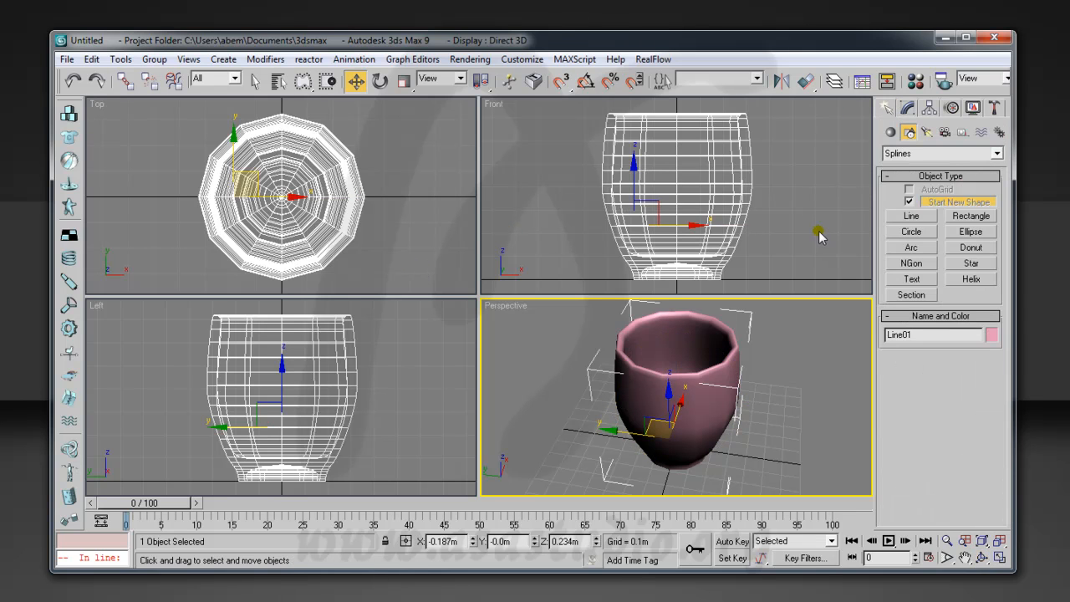
left_click(891, 133)
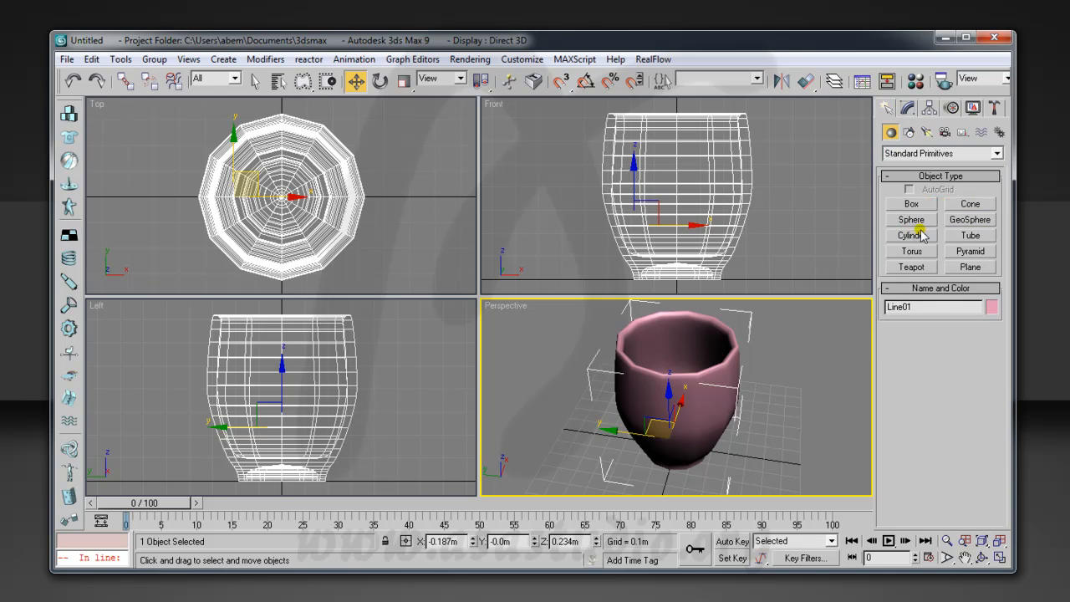
left_click(915, 236)
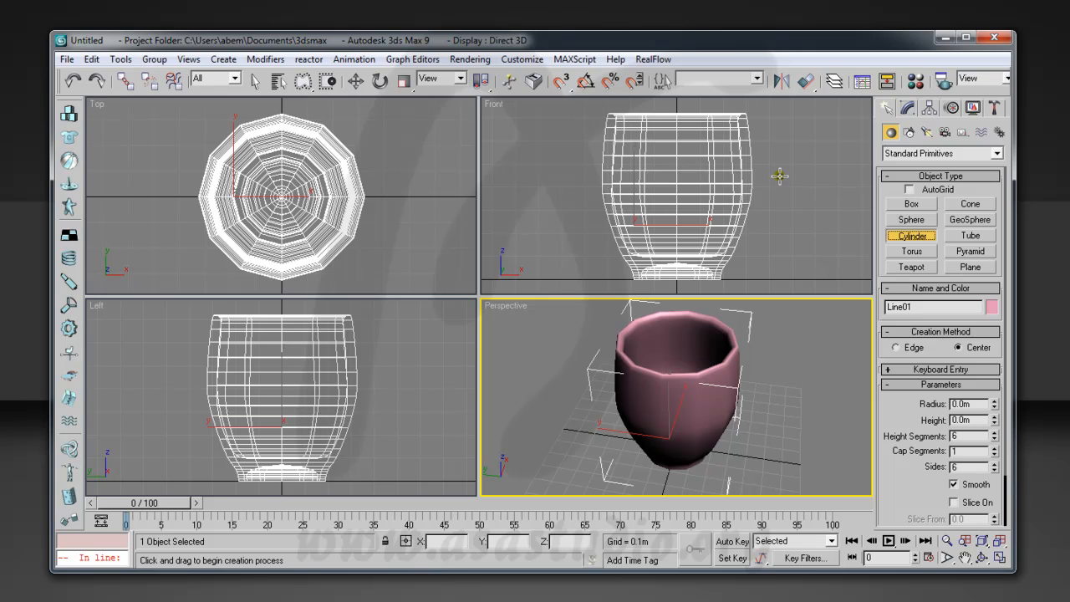
left_click_drag(776, 175, 776, 181)
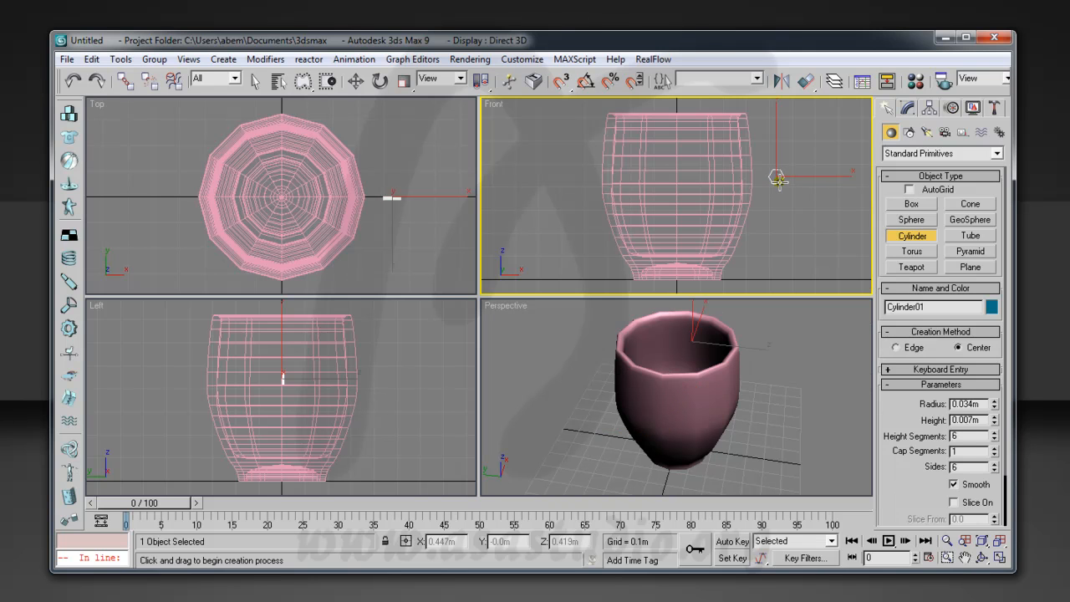
left_click(767, 104)
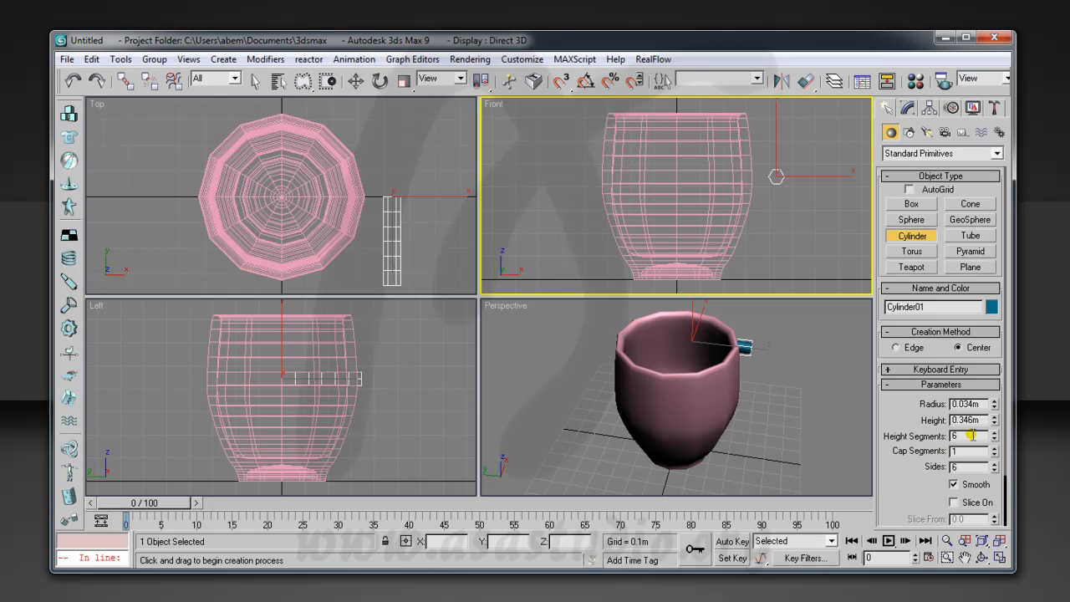
Increase the cylinder's height segments to 13
left_click(995, 432)
left_click(995, 433)
left_click(996, 432)
left_click(996, 432)
left_click(995, 432)
left_click(995, 432)
left_click(995, 432)
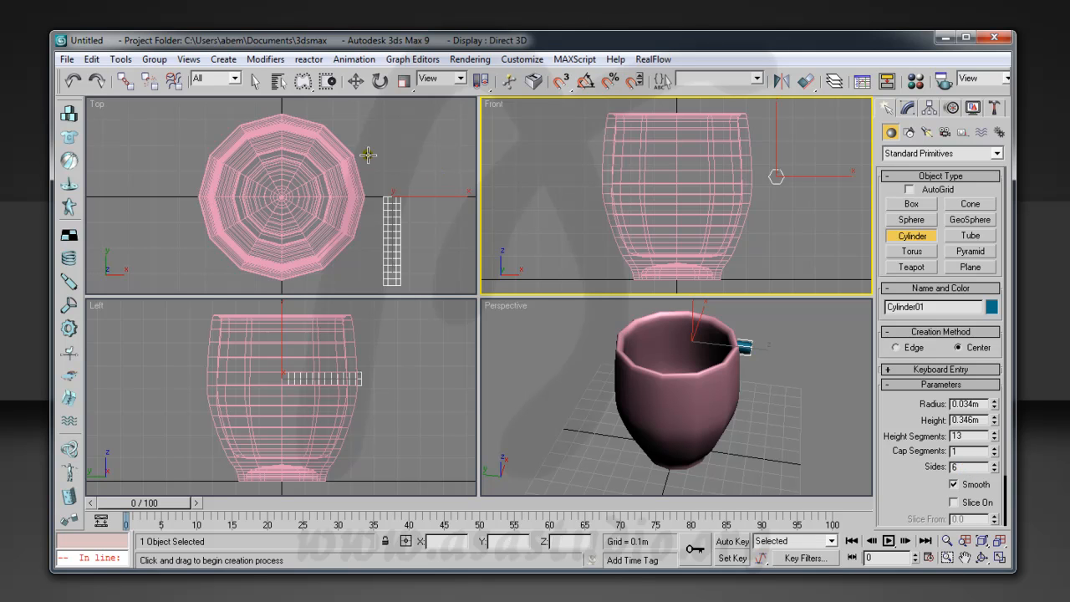
Select the cup and center its pivot to the object using Affect Pivot Only, then leave pivot editing
key("w")
left_click(640, 175)
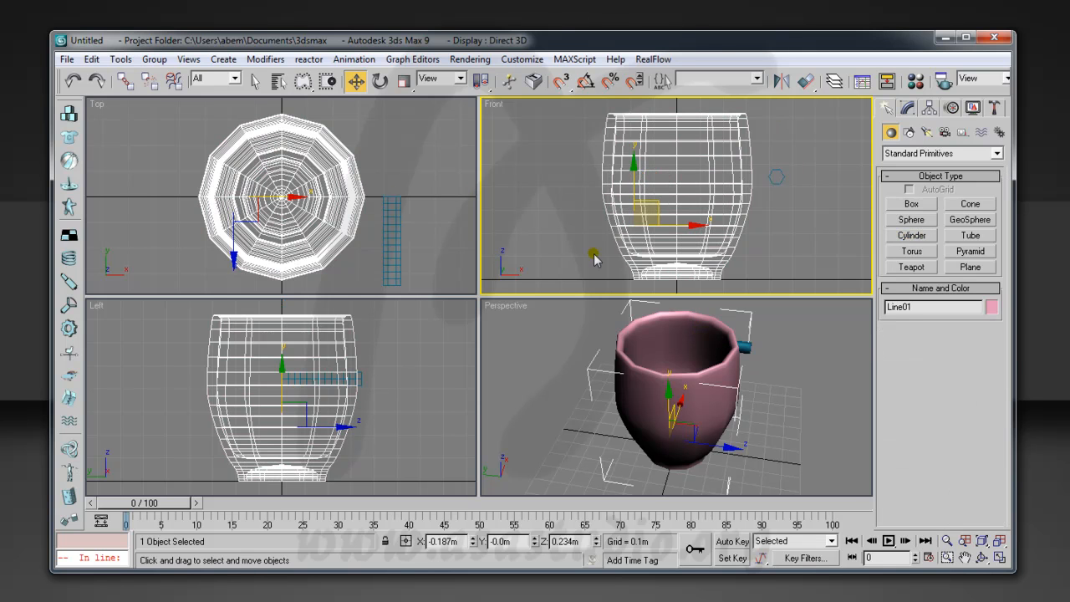
left_click(380, 81)
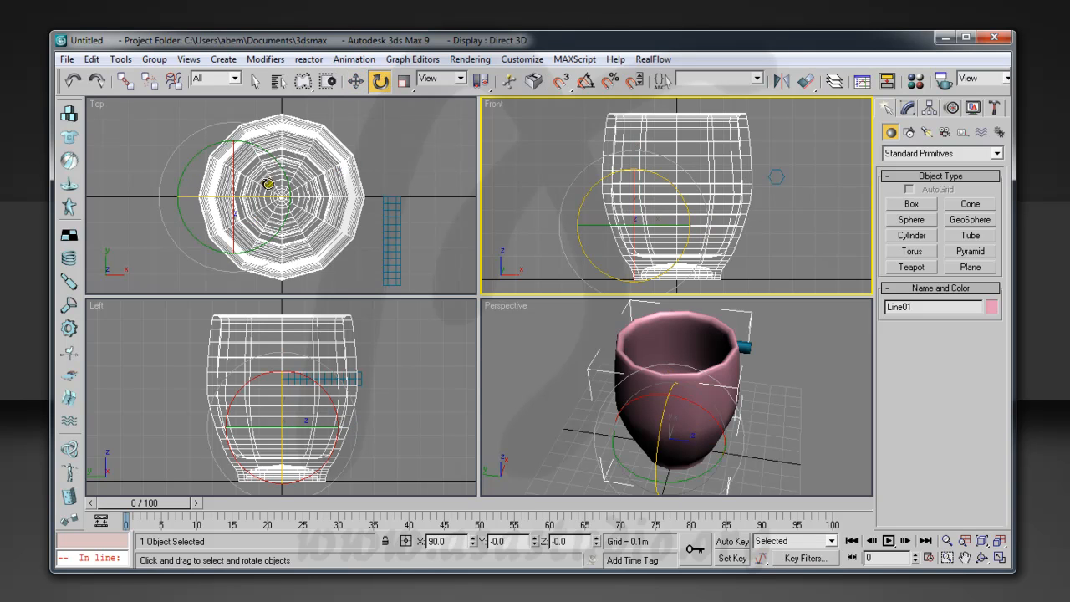
left_click(356, 81)
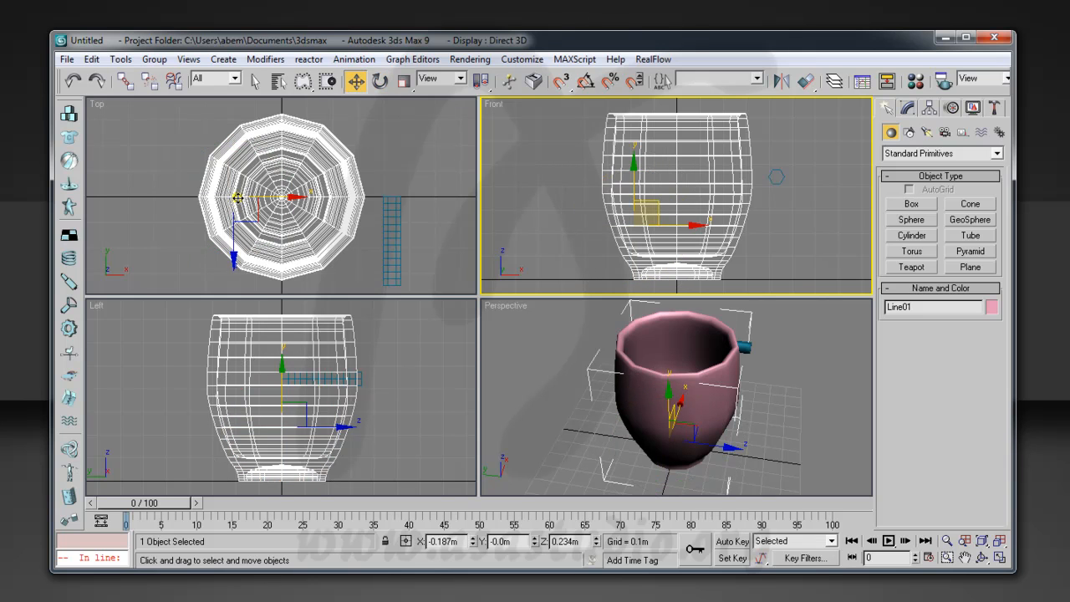
left_click(930, 109)
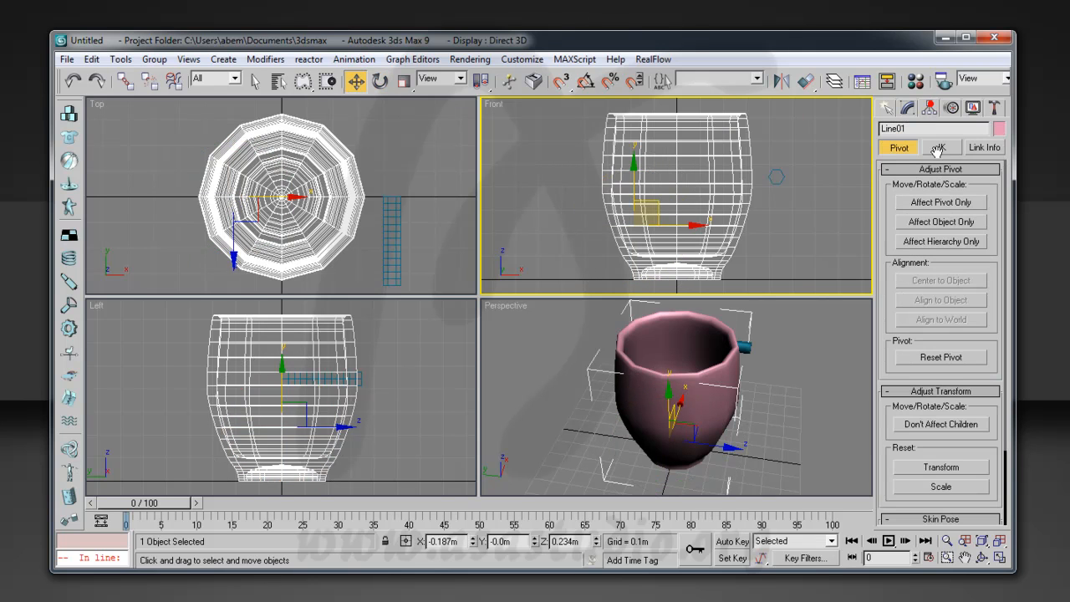
left_click(945, 203)
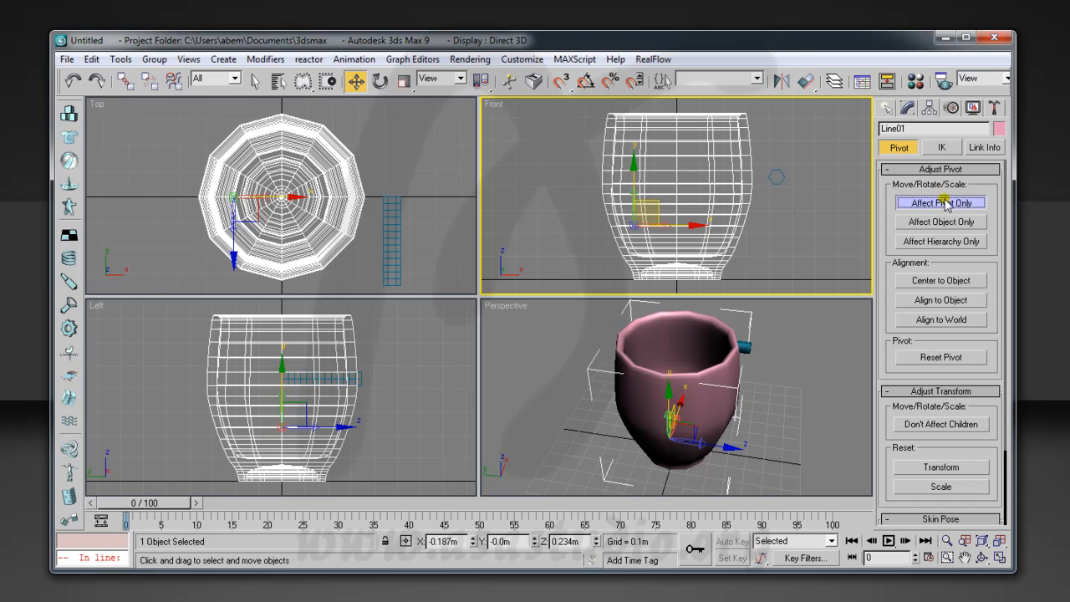
left_click(956, 283)
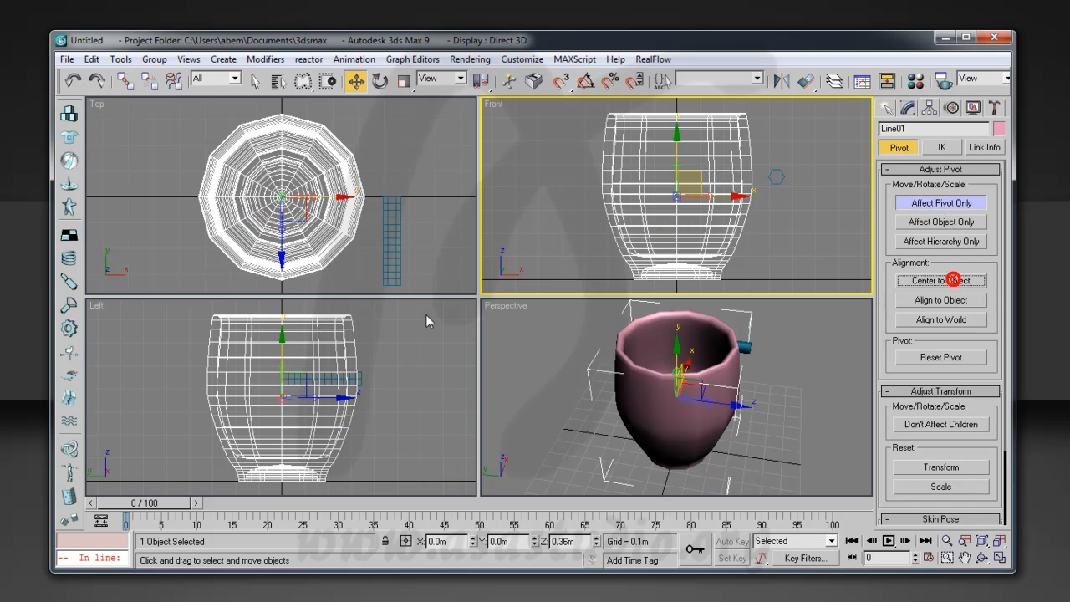
left_click(920, 209)
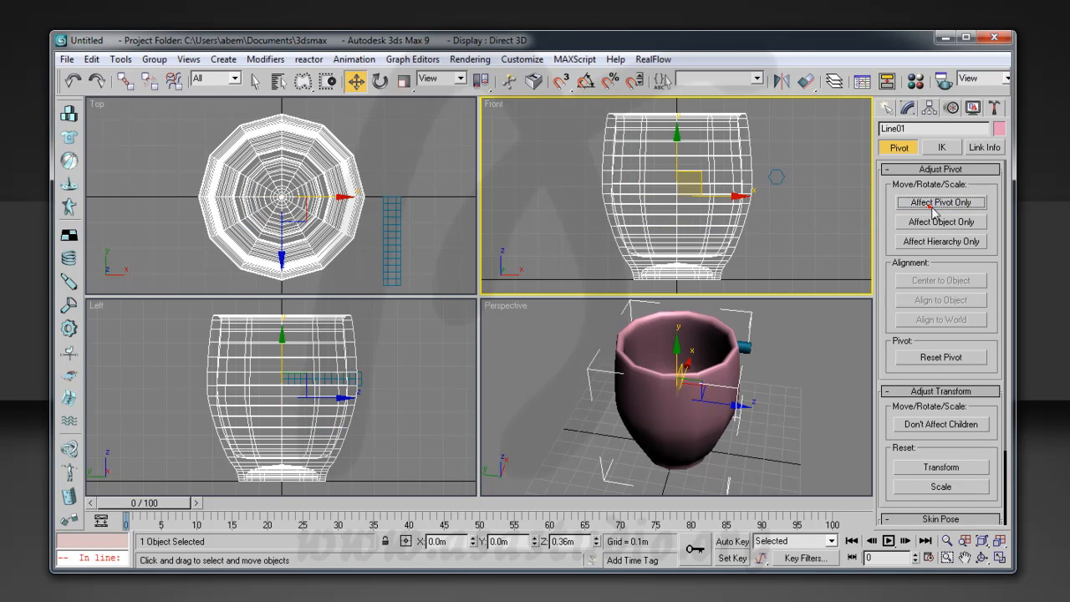
Rotate the cup about its vertical axis in the Top view to about -14.3 degrees
left_click(381, 80)
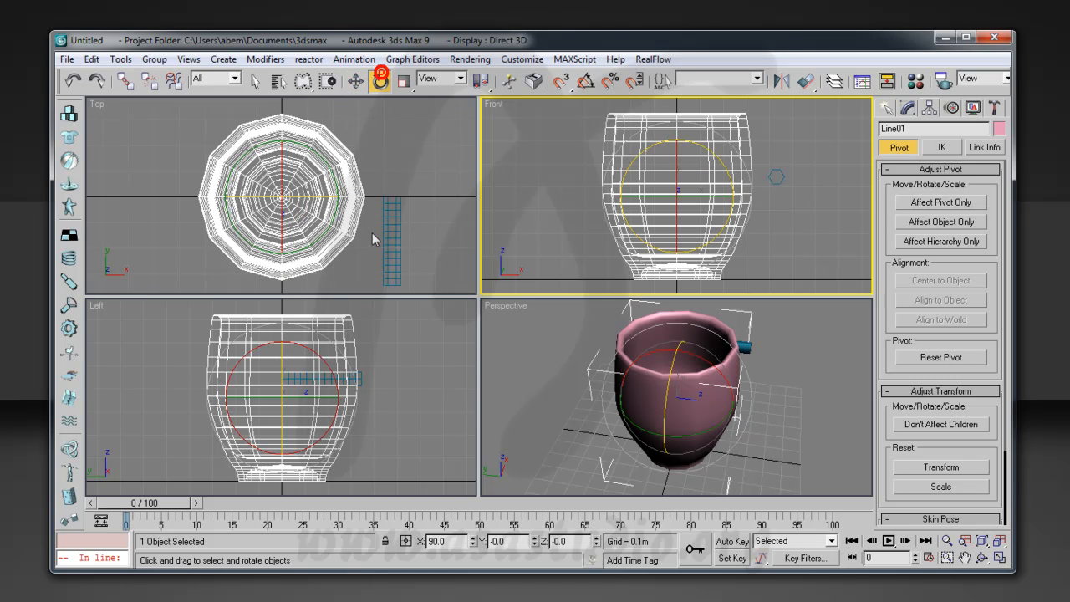
left_click_drag(325, 149, 349, 158)
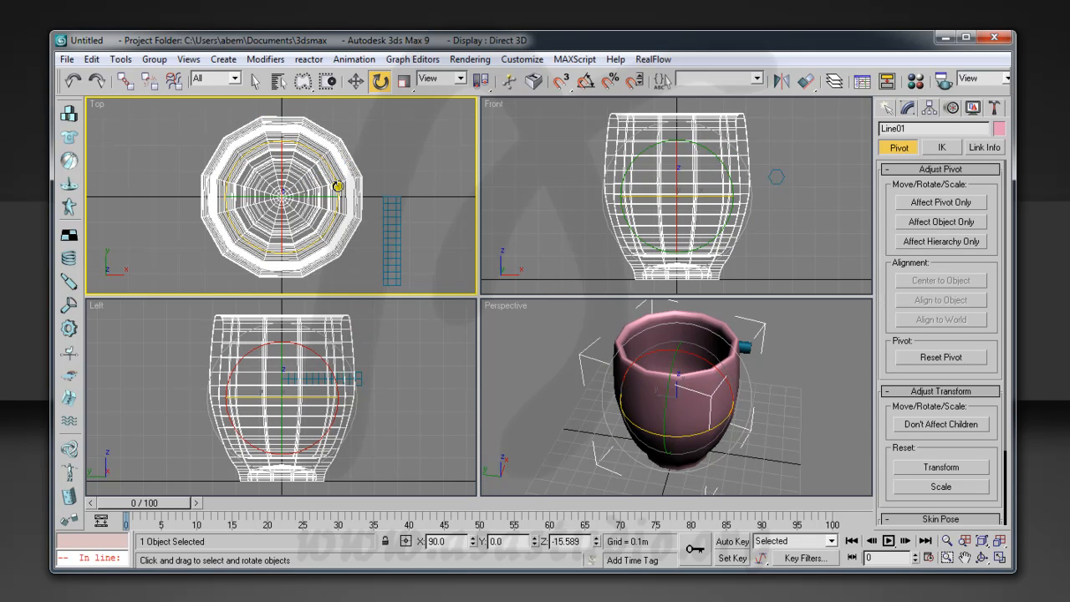
left_click_drag(337, 185, 340, 182)
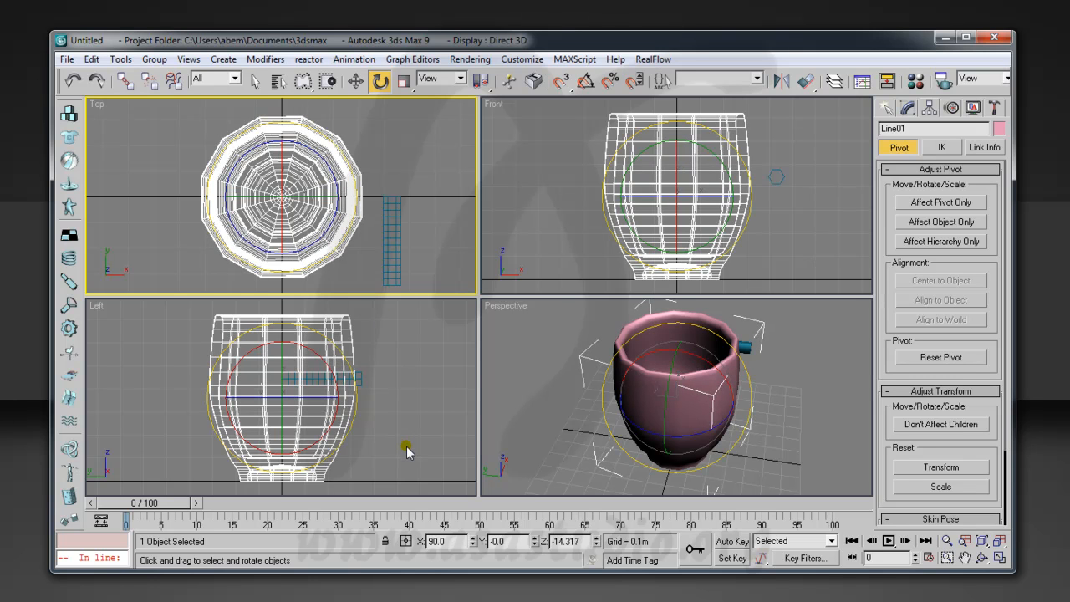
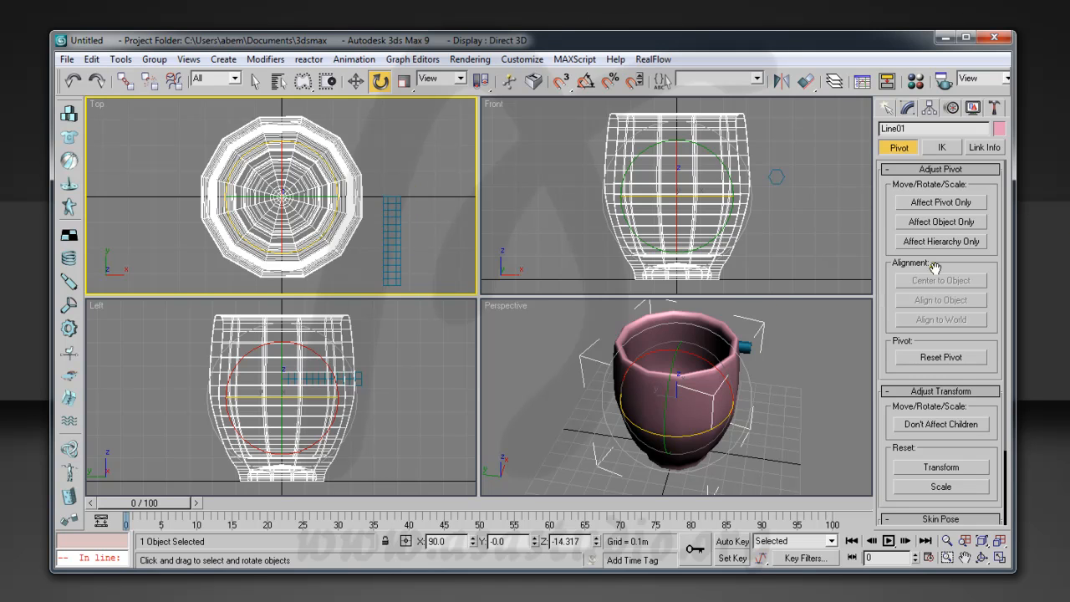
Apply a Bend modifier to the cylinder with an angle of 180 and a direction of 90
left_click(389, 239)
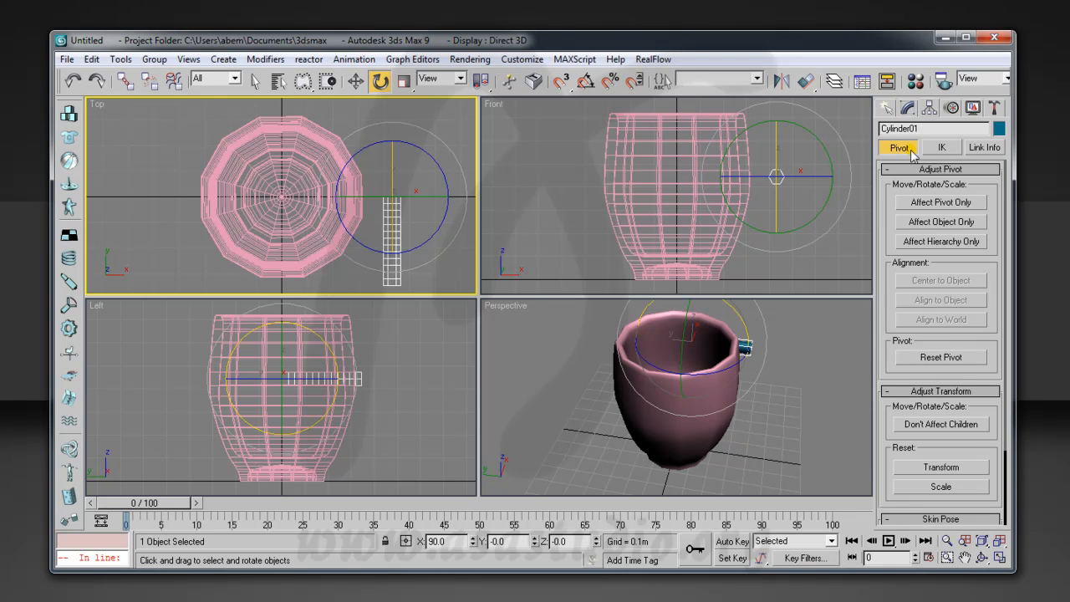
left_click(908, 109)
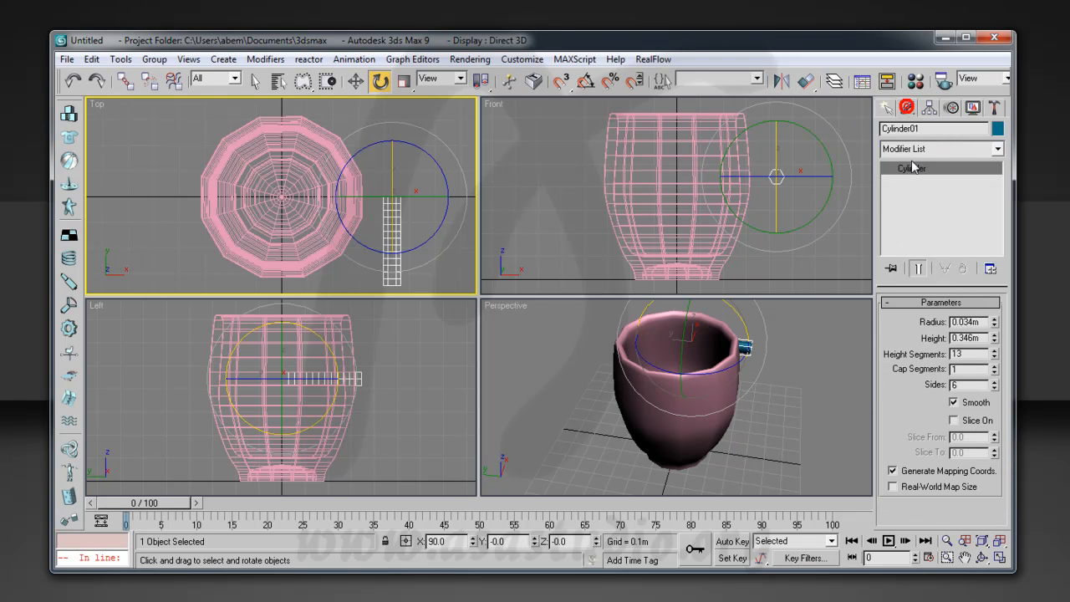
left_click(937, 148)
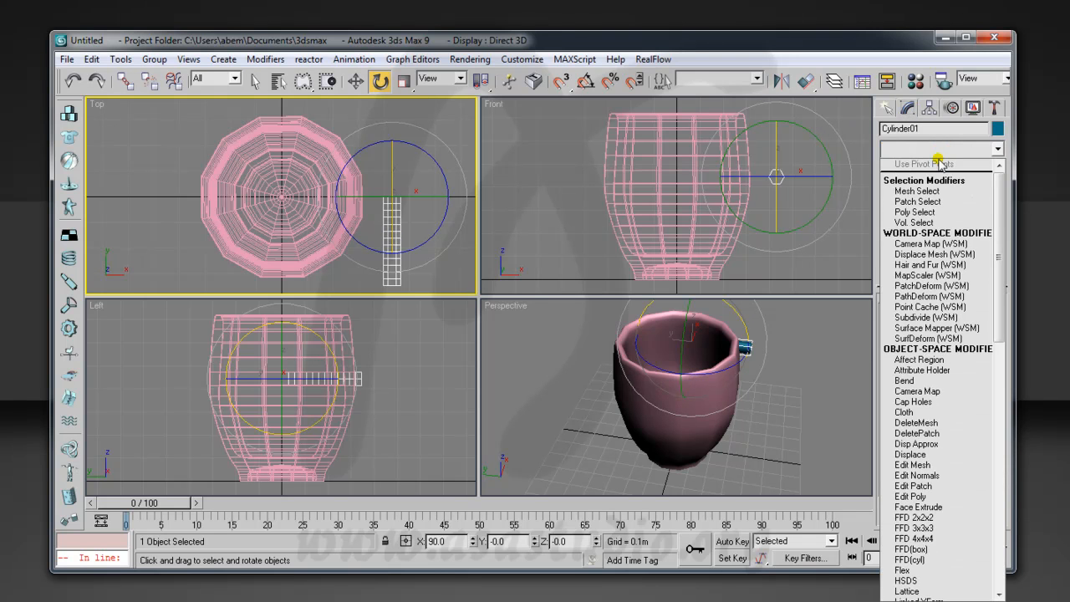
left_click(906, 380)
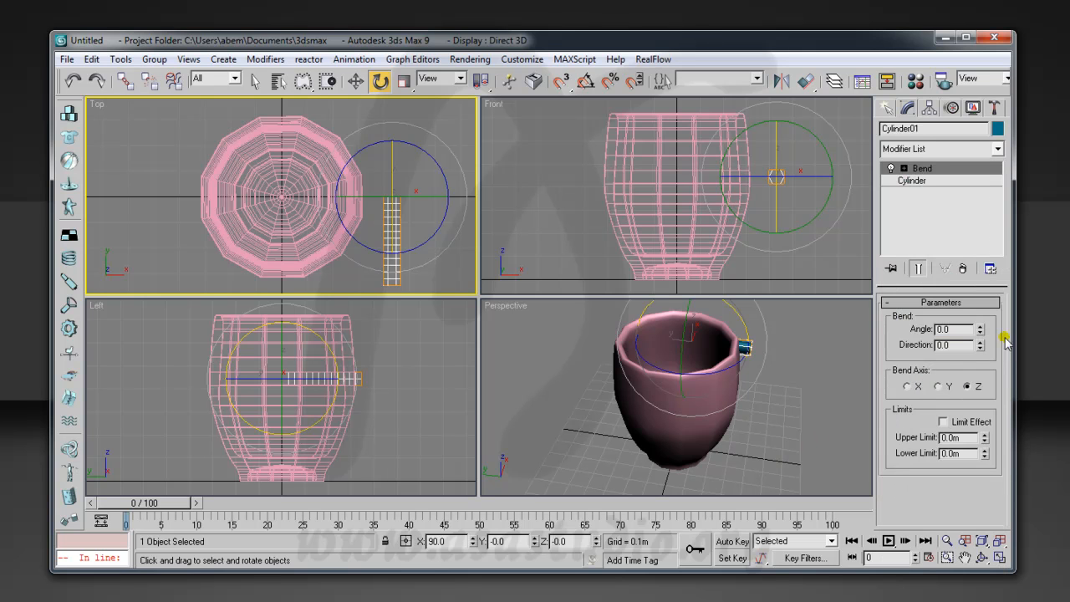
double_click(959, 330)
type("180")
key("Tab")
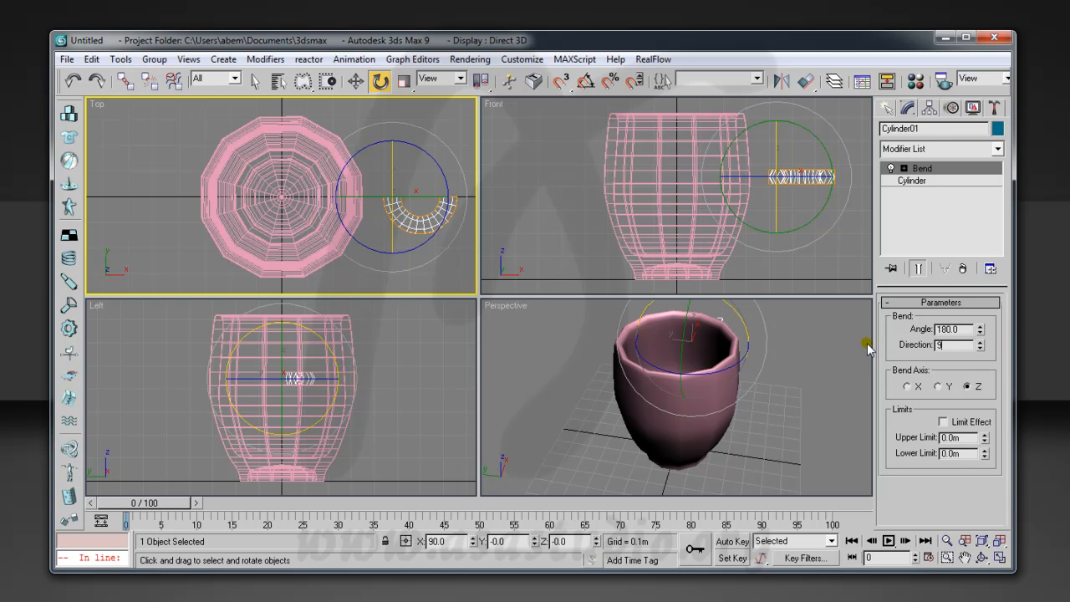
type("90")
key("Return")
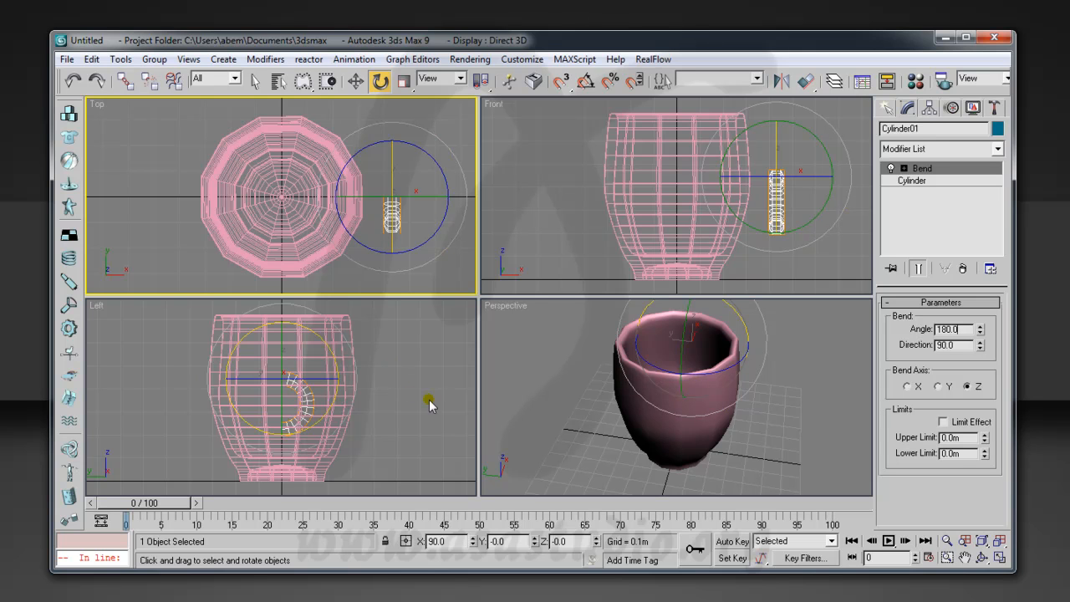
Add a second Bend modifier to the cylinder and set its angle to 15
left_click(954, 150)
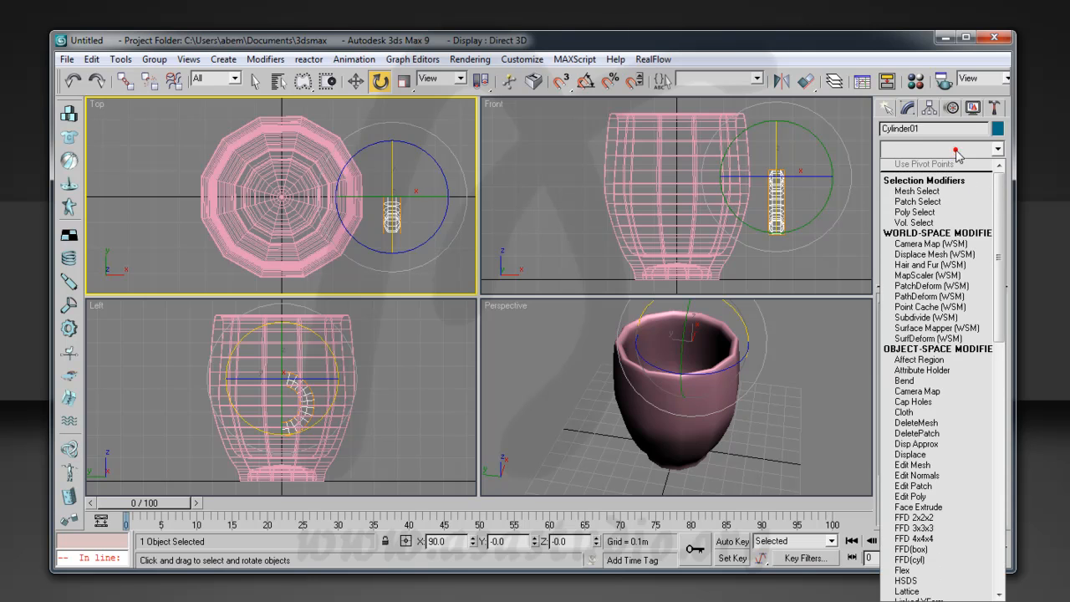
left_click(951, 382)
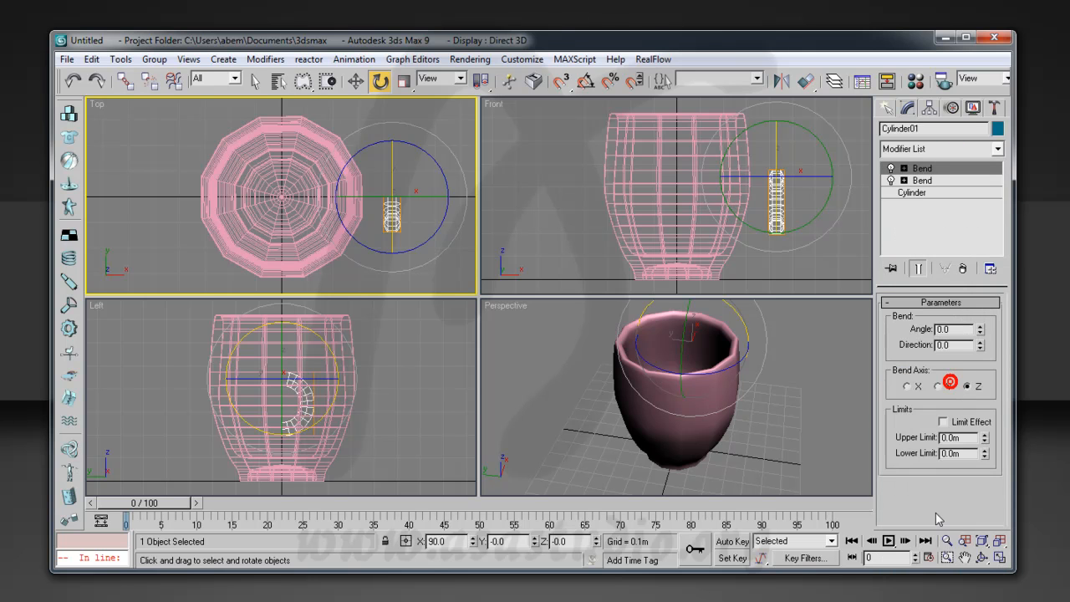
double_click(959, 330)
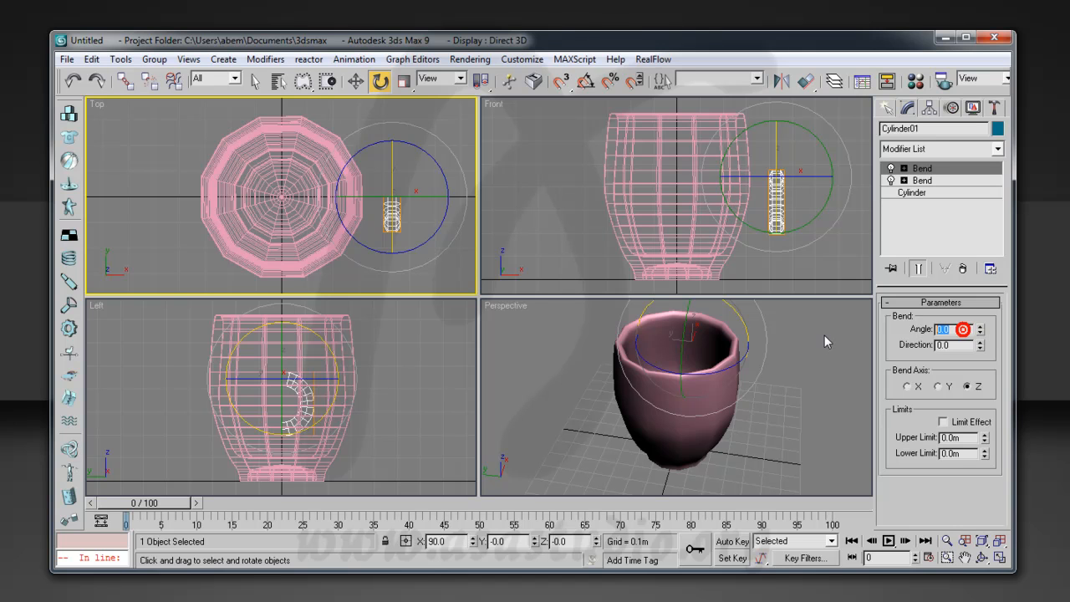
type("15")
left_click(964, 349)
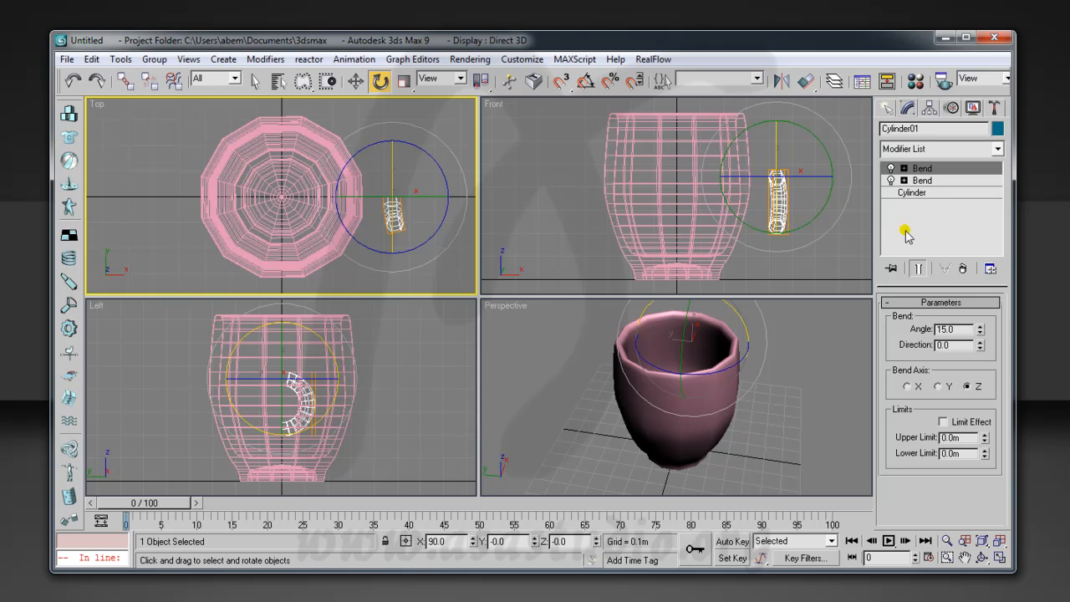
Set the second Bend's direction to 90 and leave its Gizmo sub-object level with the Move tool active
left_click(904, 168)
left_click(931, 180)
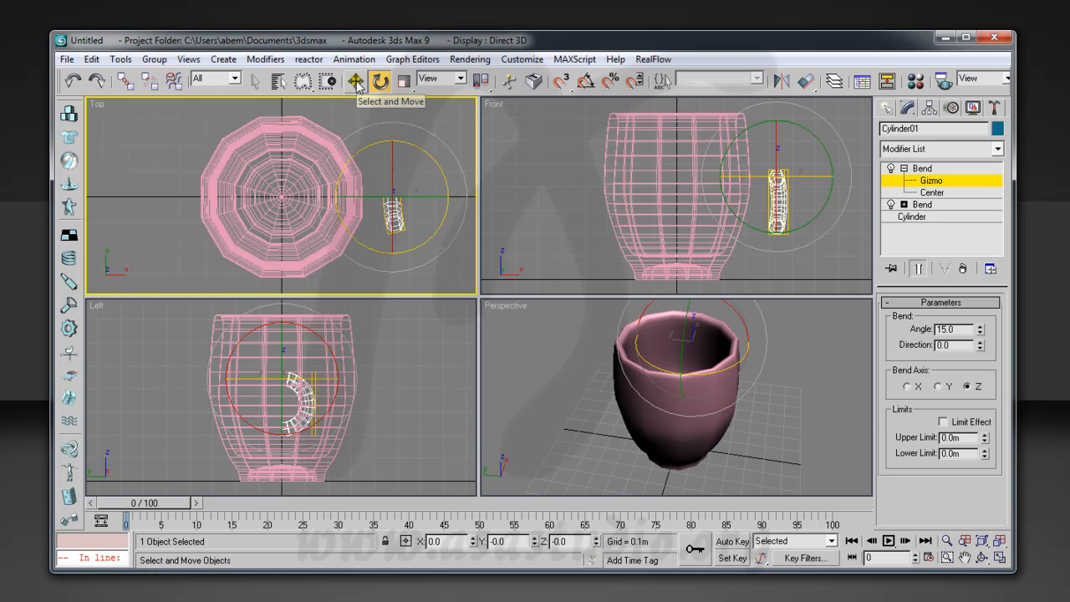
double_click(962, 347)
type("90")
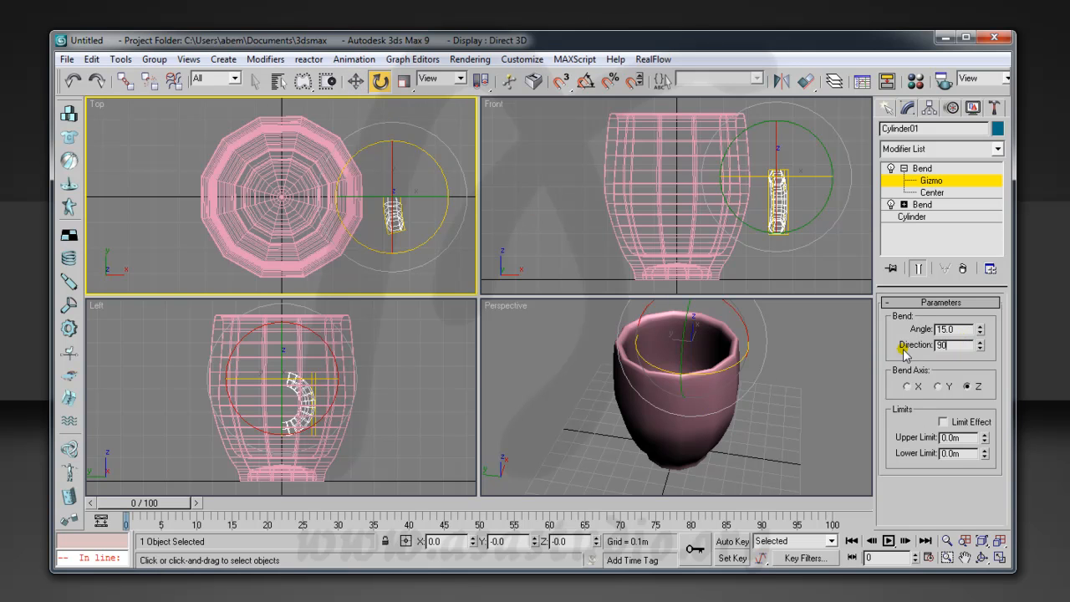
key("Return")
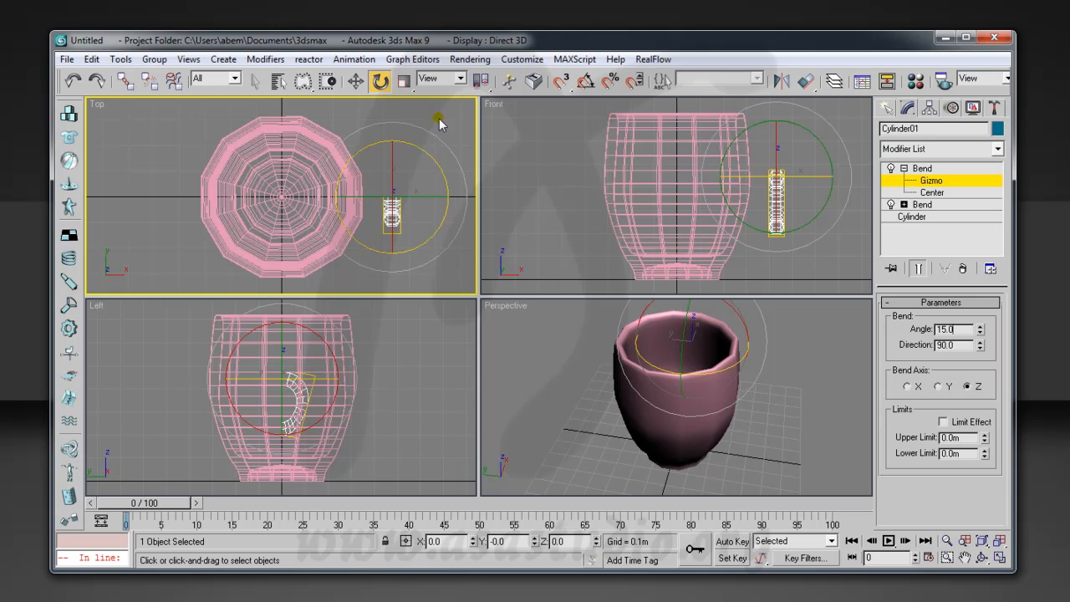
left_click(355, 81)
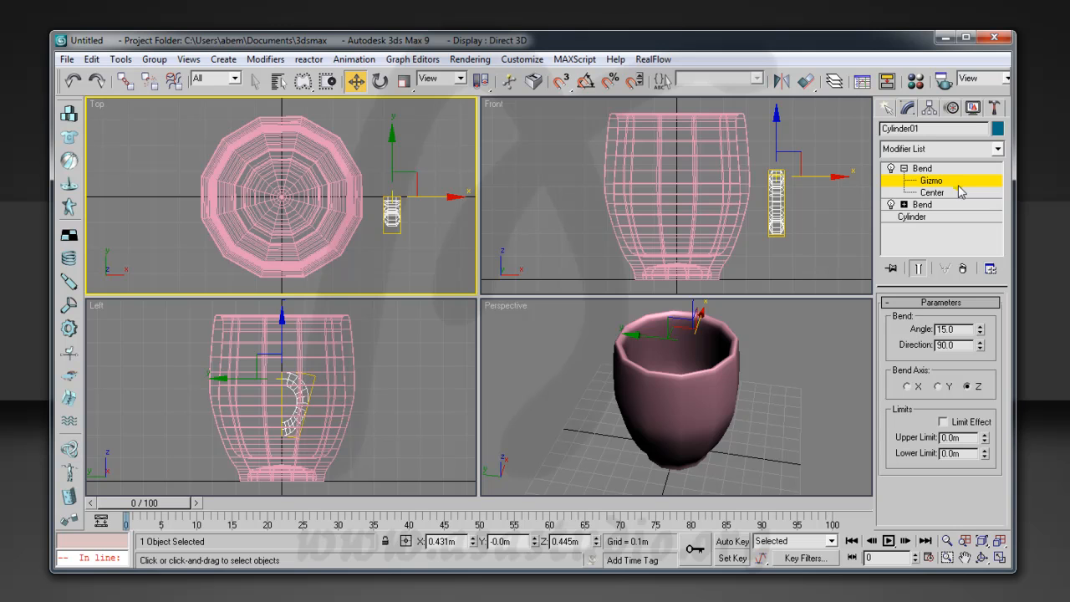
left_click(933, 183)
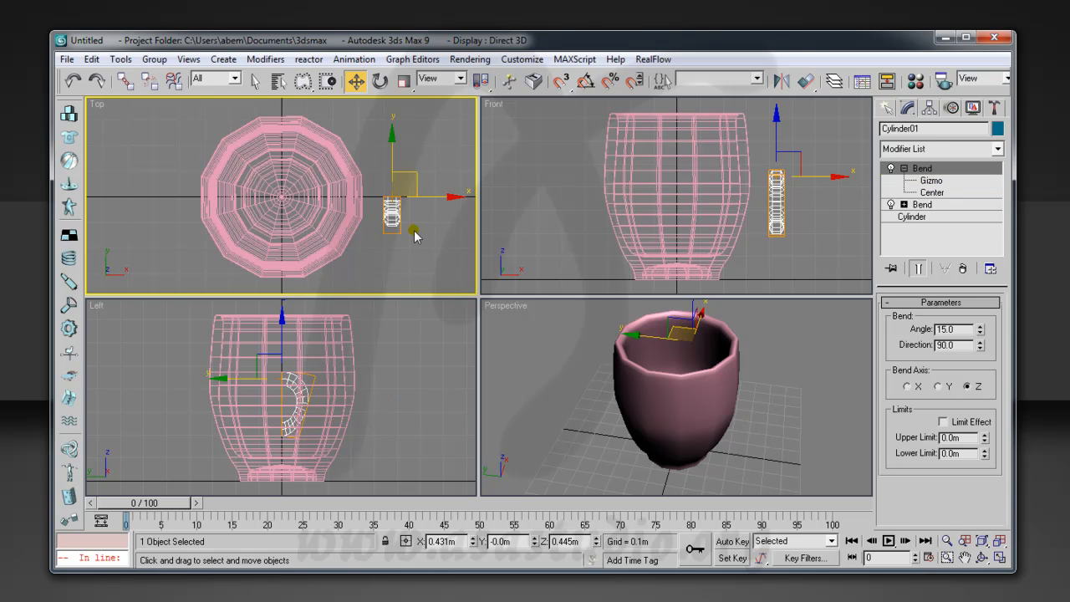
Scale the bent cylinder uniformly to about 126% and return to the Move tool
left_click(405, 81)
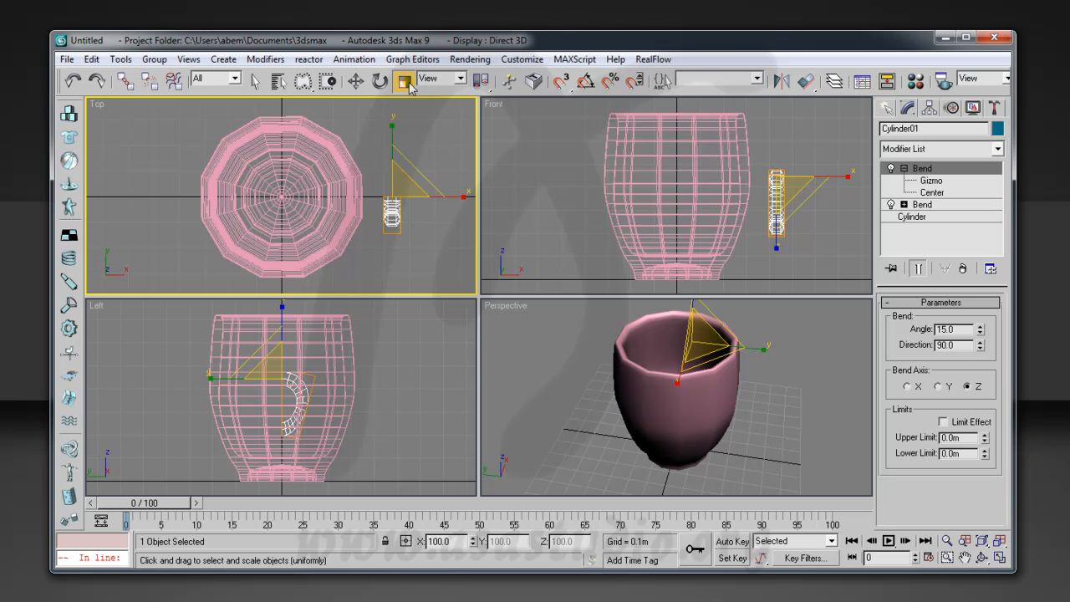
left_click_drag(394, 189, 407, 169)
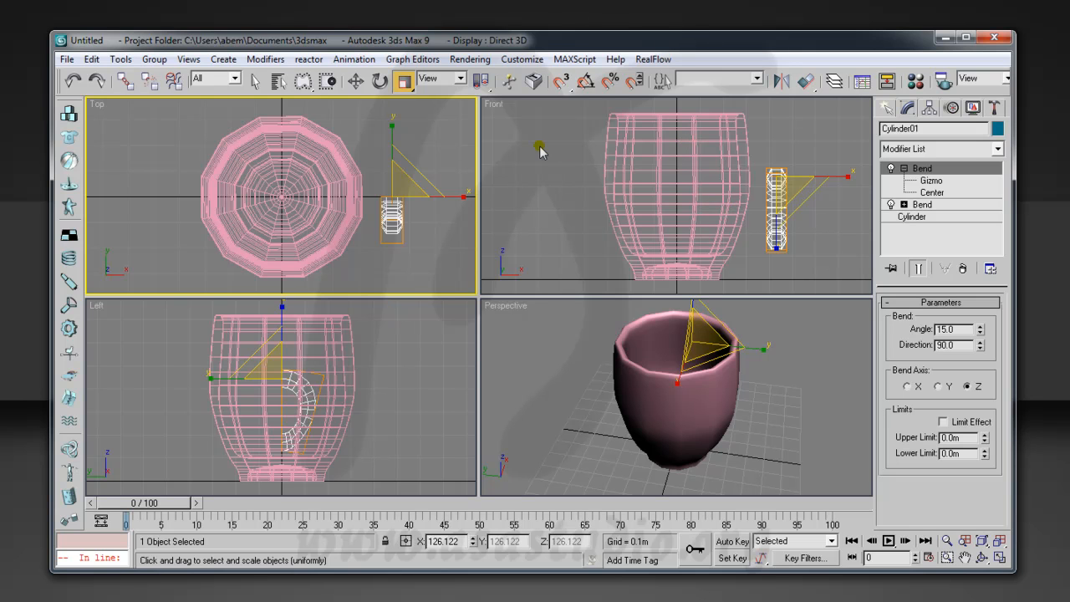
left_click(355, 80)
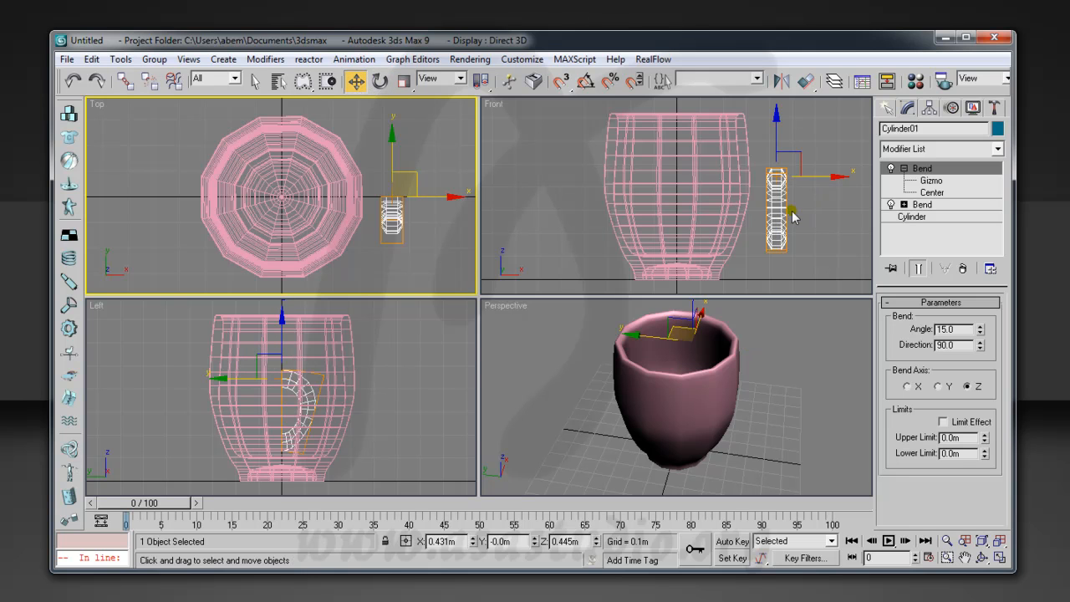
Move the bent cylinder against the cup's outer wall as a handle, at about X 0.01 m, Y -0.329 m, Z 0.529 m
right_click(793, 138)
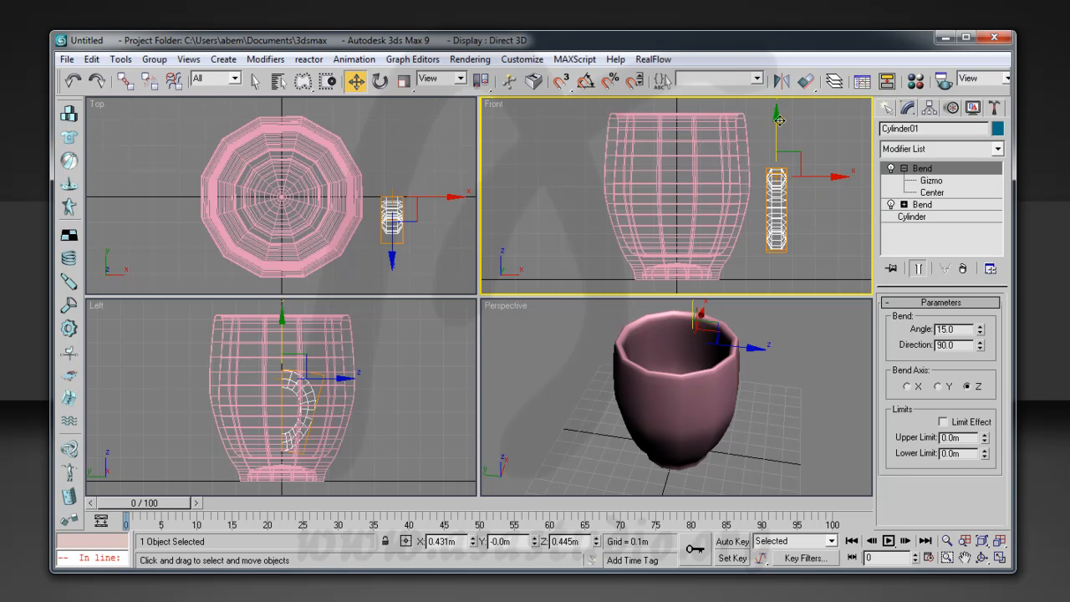
left_click_drag(843, 177, 745, 177)
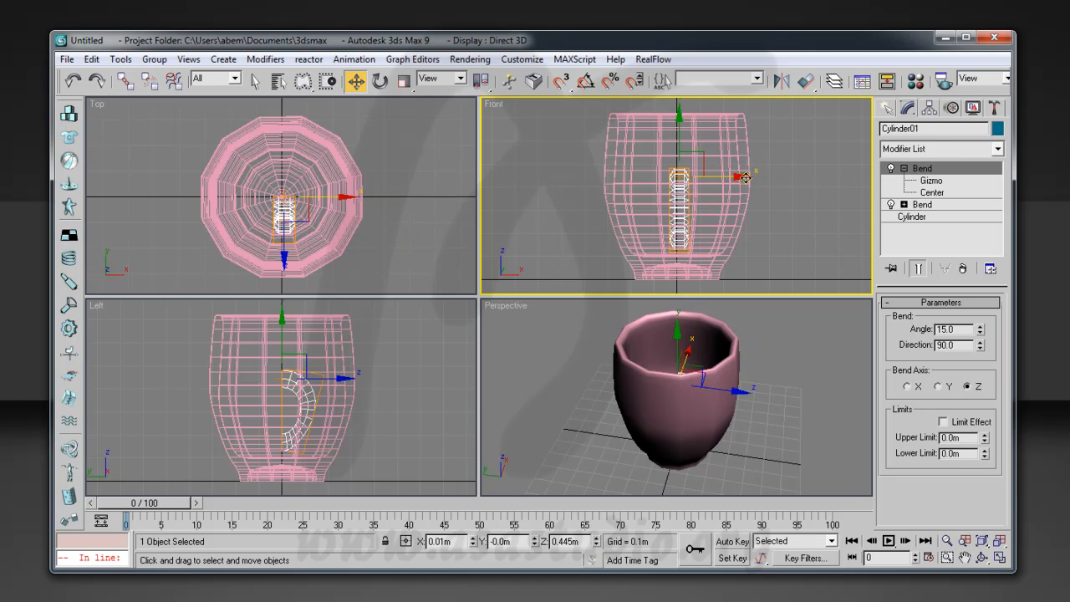
right_click(371, 389)
left_click_drag(341, 378, 417, 376)
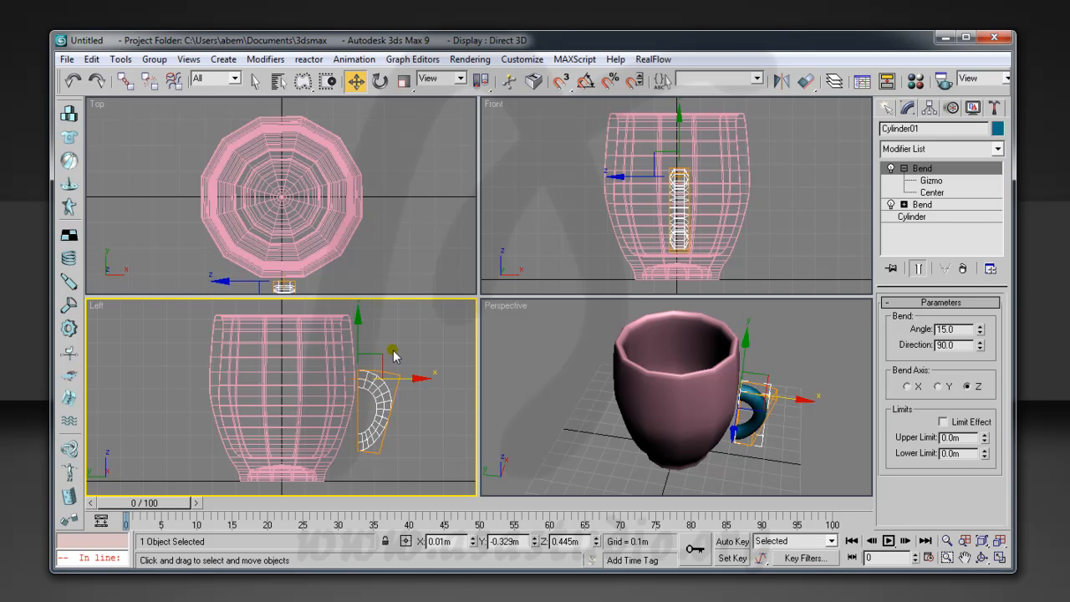
left_click_drag(358, 332, 359, 310)
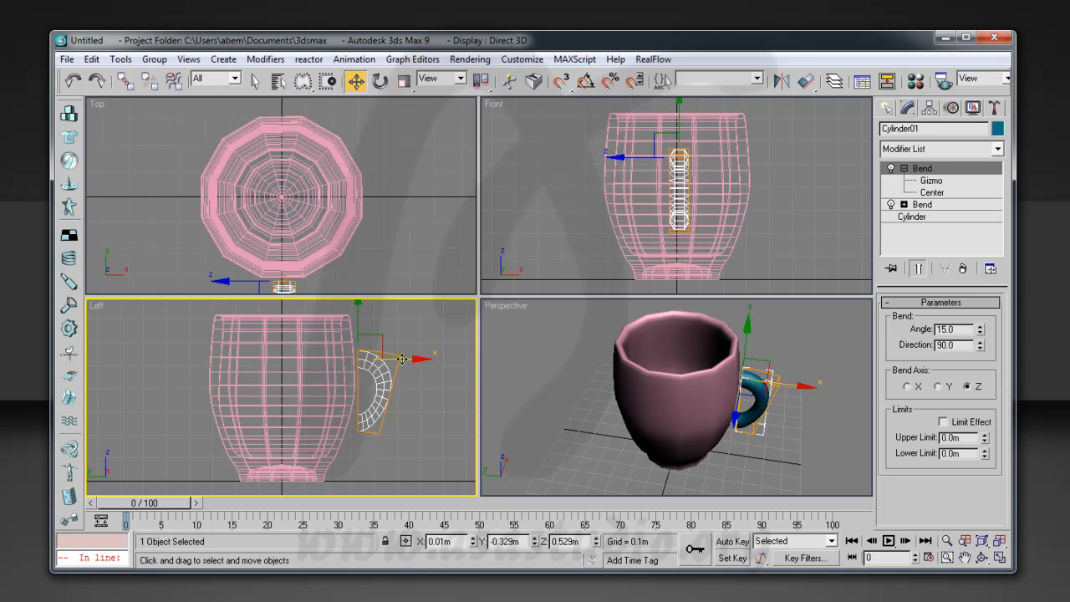
Scale the handle uniformly to about 172% and reduce the base cylinder's radius to 0.022 m
left_click(404, 81)
left_click_drag(361, 347, 383, 438)
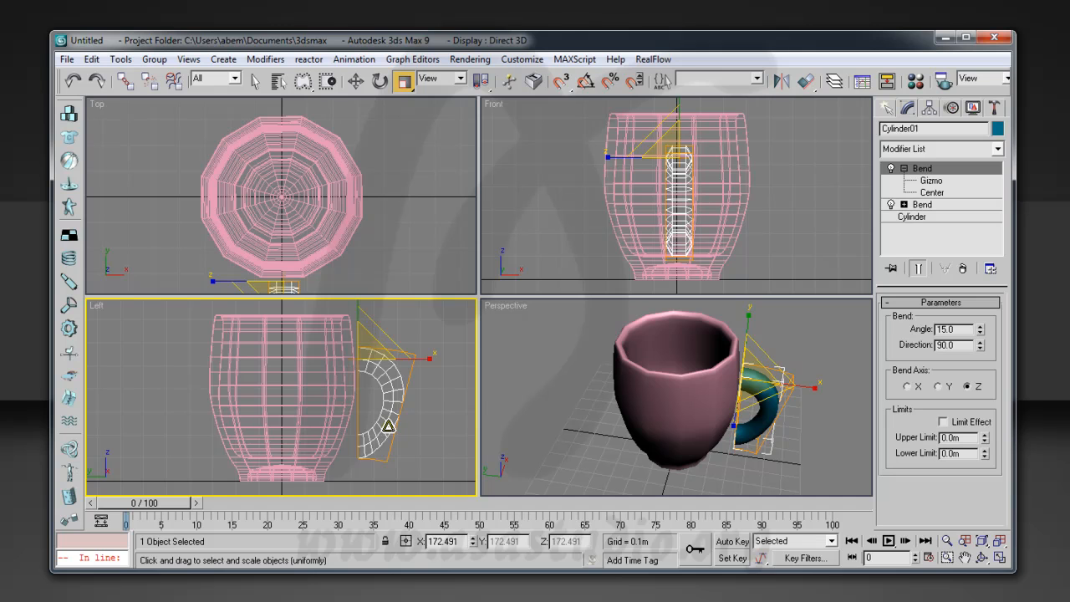
left_click(911, 217)
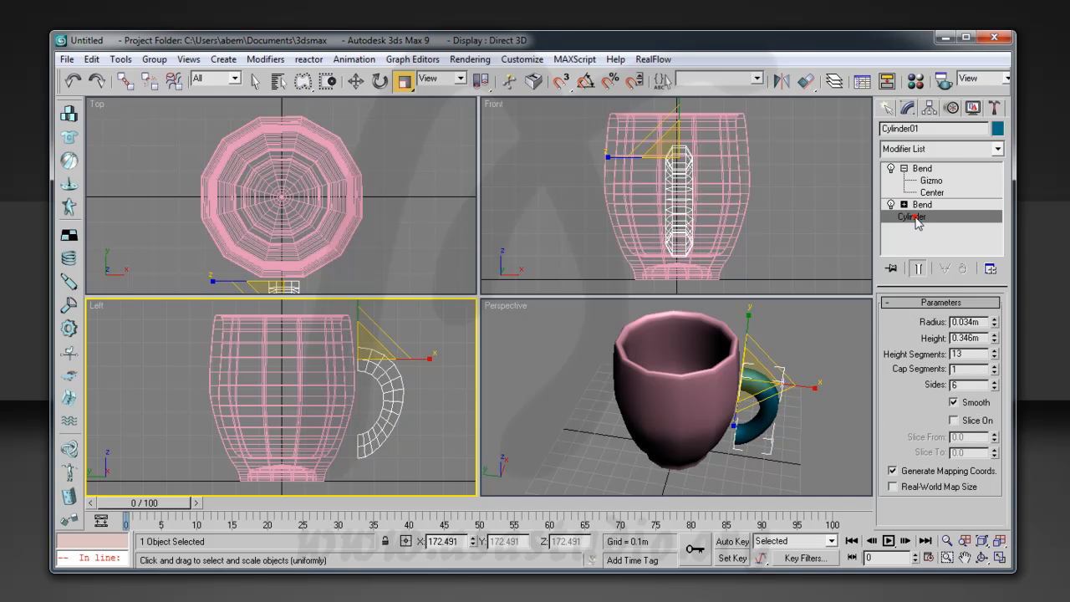
left_click(996, 326)
left_click(995, 325)
left_click(995, 326)
left_click(995, 326)
left_click(995, 326)
left_click(996, 325)
left_click(995, 325)
left_click(996, 325)
left_click(995, 325)
left_click(996, 325)
left_click(995, 326)
left_click(995, 326)
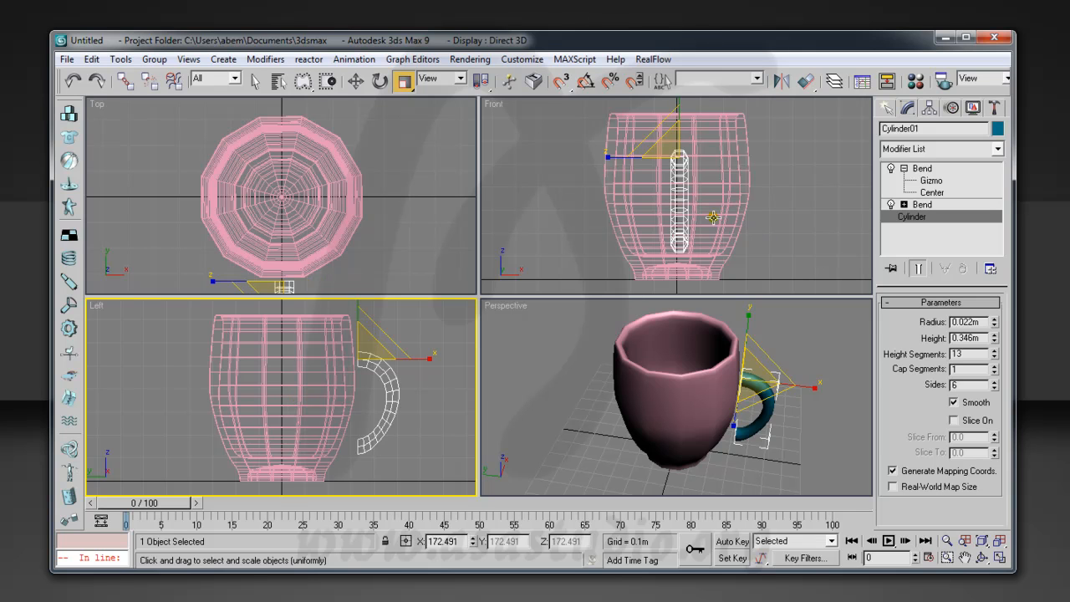
Shift the handle along X in the front view so it sits beside the cup's centre line, still overlapping the cup
left_click(357, 82)
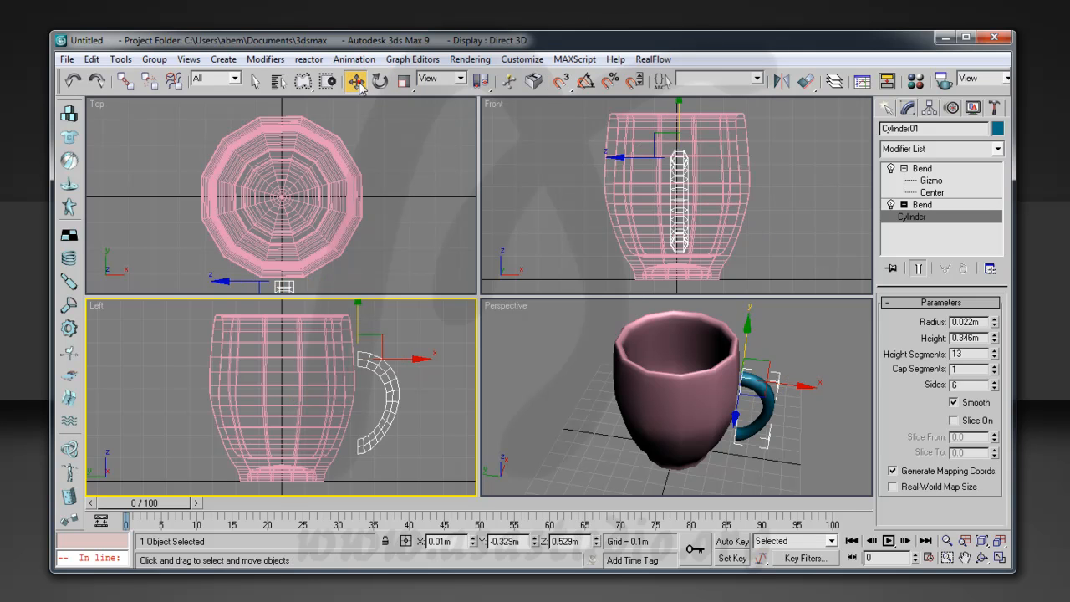
right_click(559, 210)
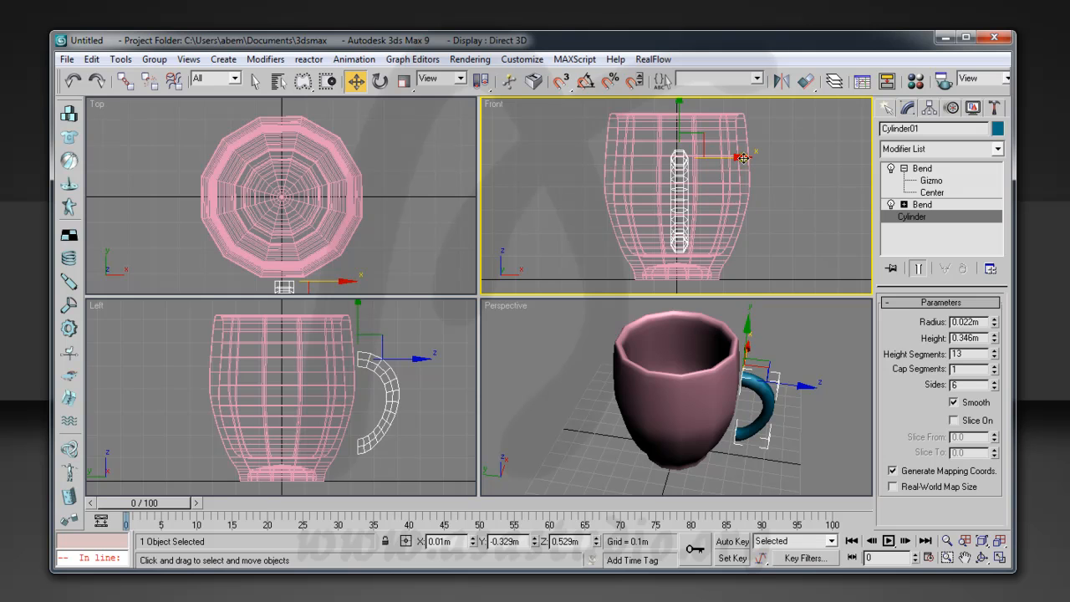
left_click_drag(743, 158, 823, 156)
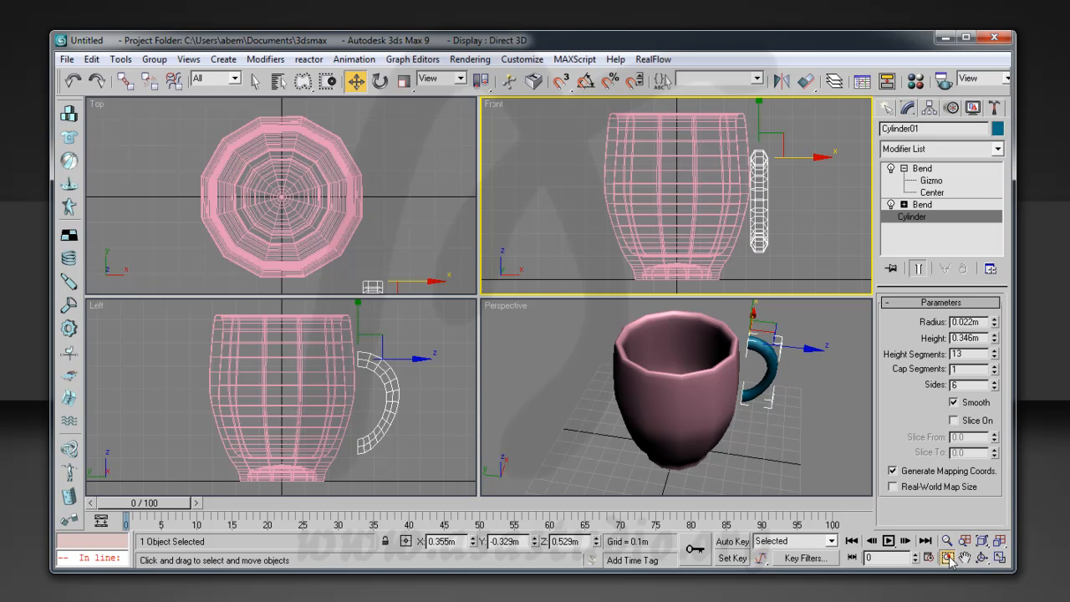
left_click(948, 557)
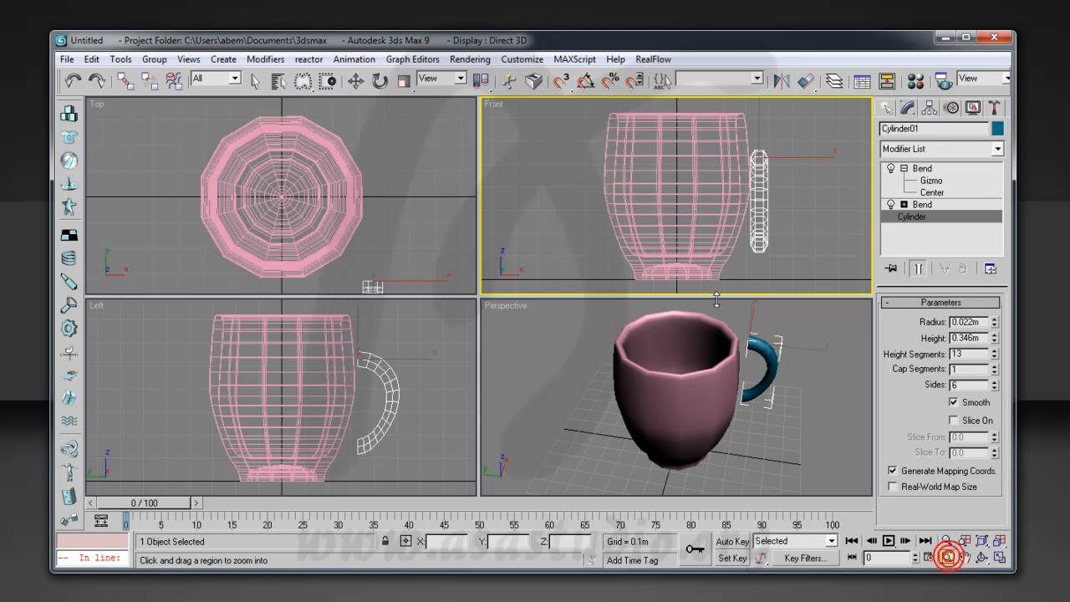
left_click(947, 540)
left_click_drag(712, 202, 710, 150)
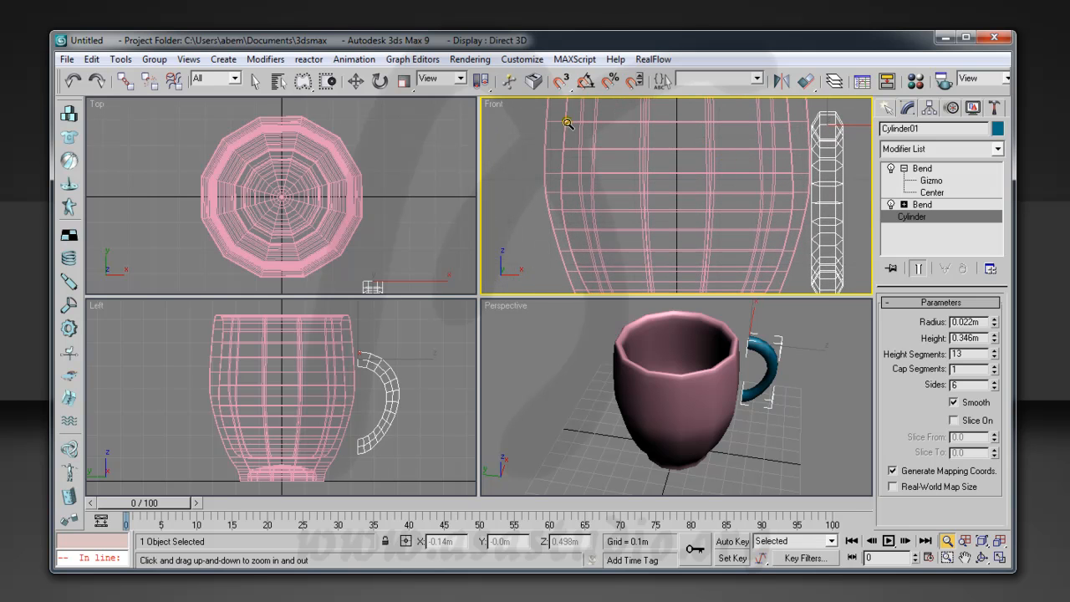
left_click(357, 82)
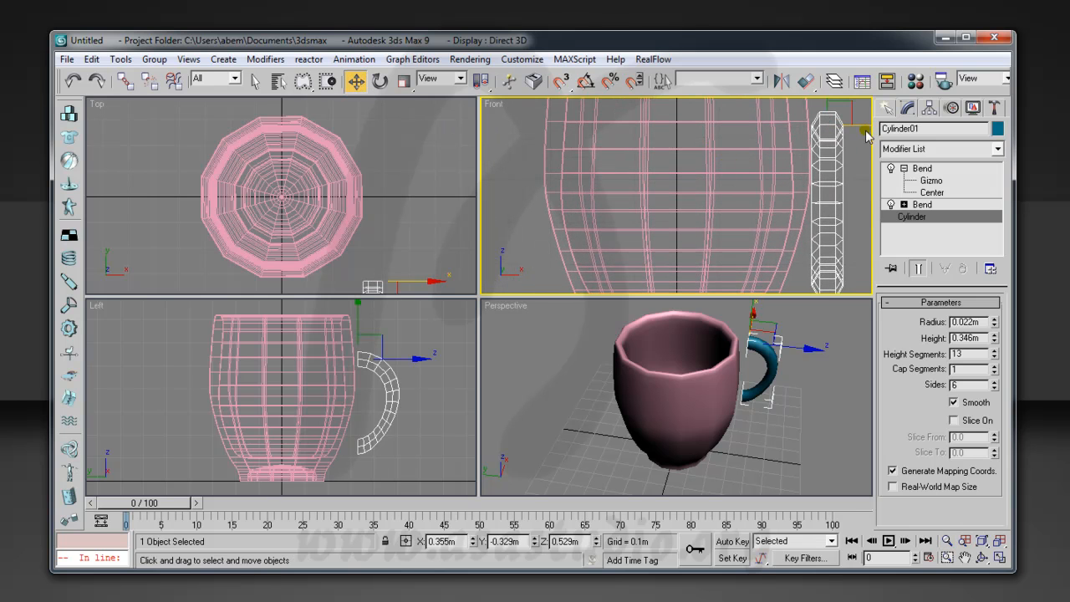
left_click_drag(868, 127, 755, 127)
left_click(968, 556)
left_click_drag(683, 158, 658, 238)
right_click(640, 212)
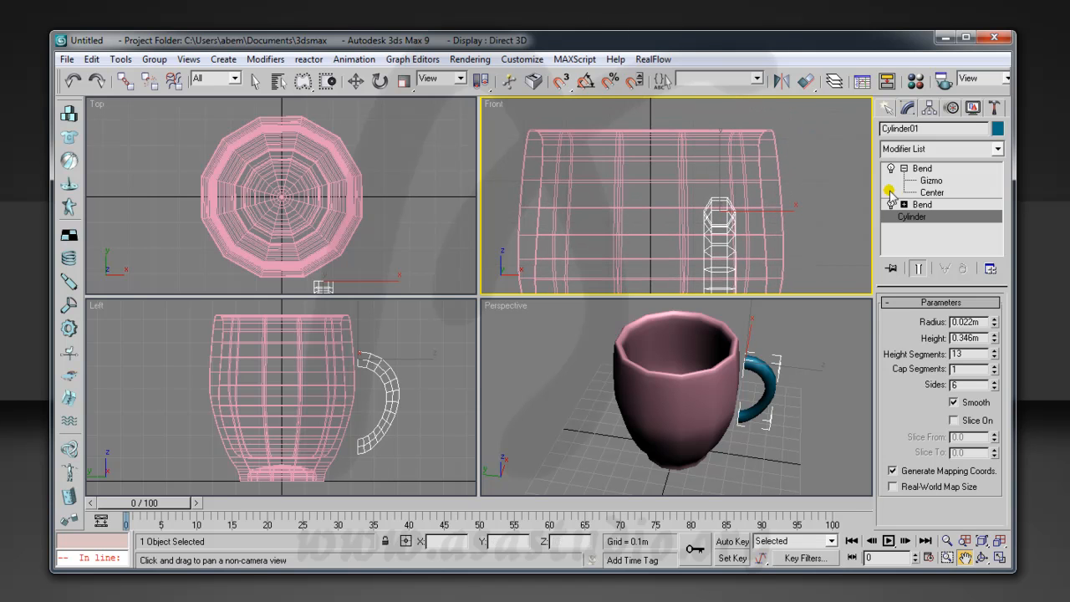
Apply an Edit Poly modifier to the lathed cup and enter its Vertex sub-object level
left_click(682, 156)
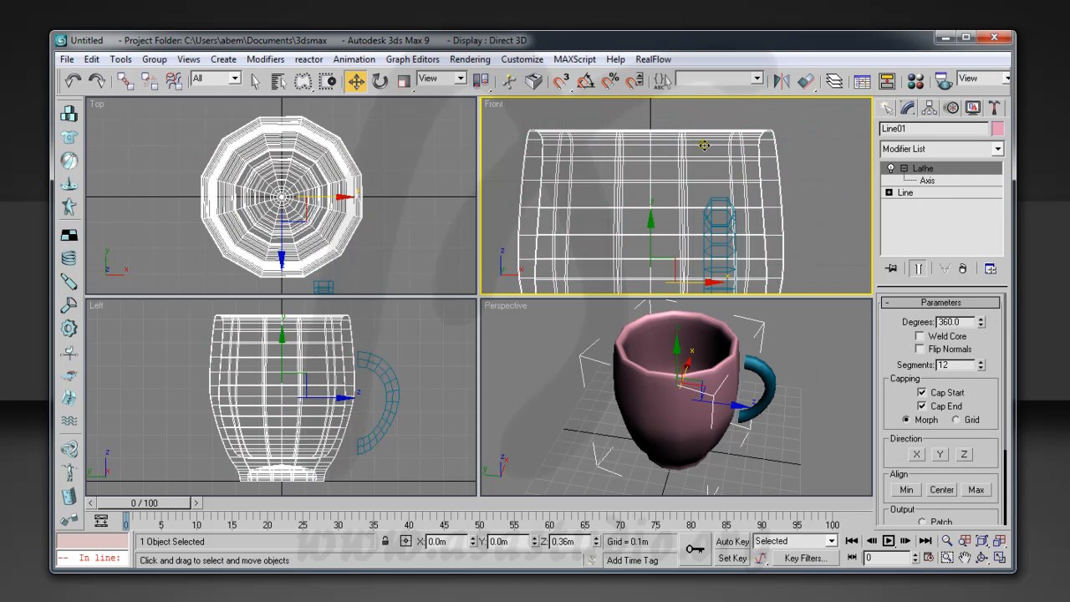
left_click(920, 148)
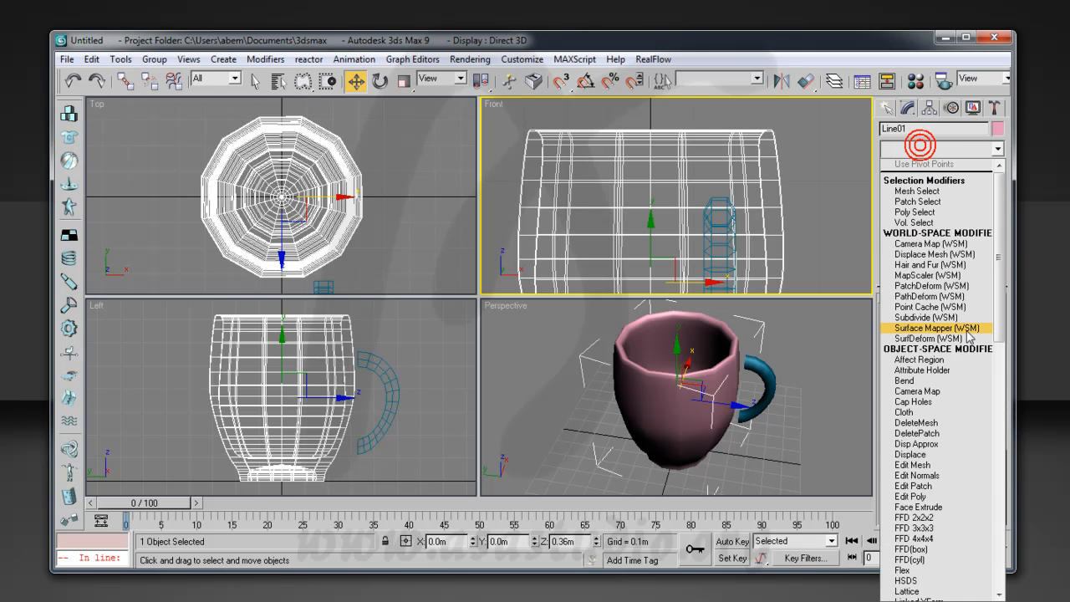
left_click(945, 497)
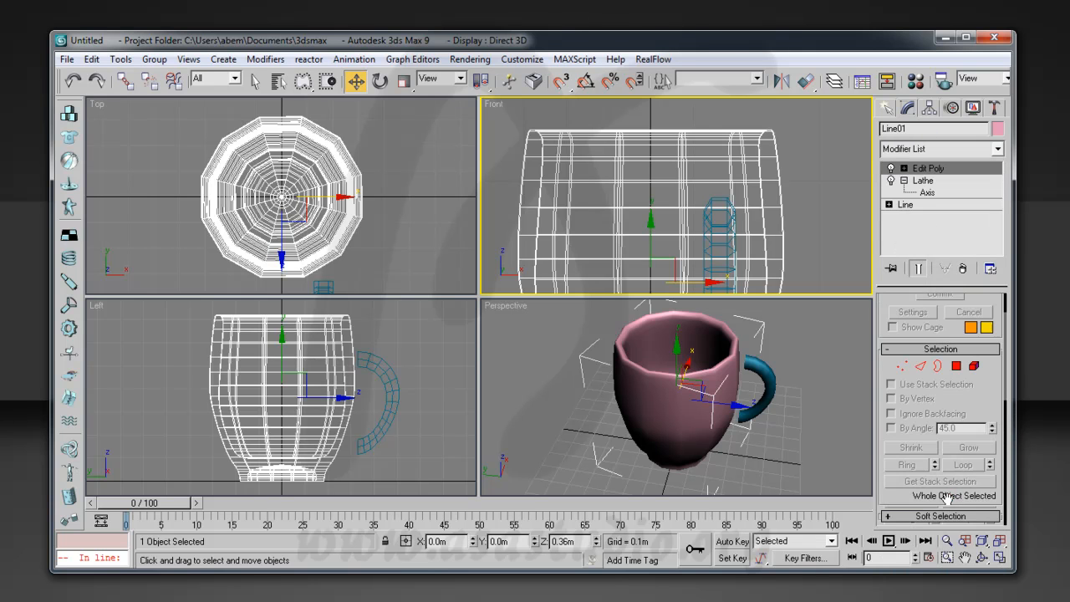
left_click(904, 168)
left_click(931, 180)
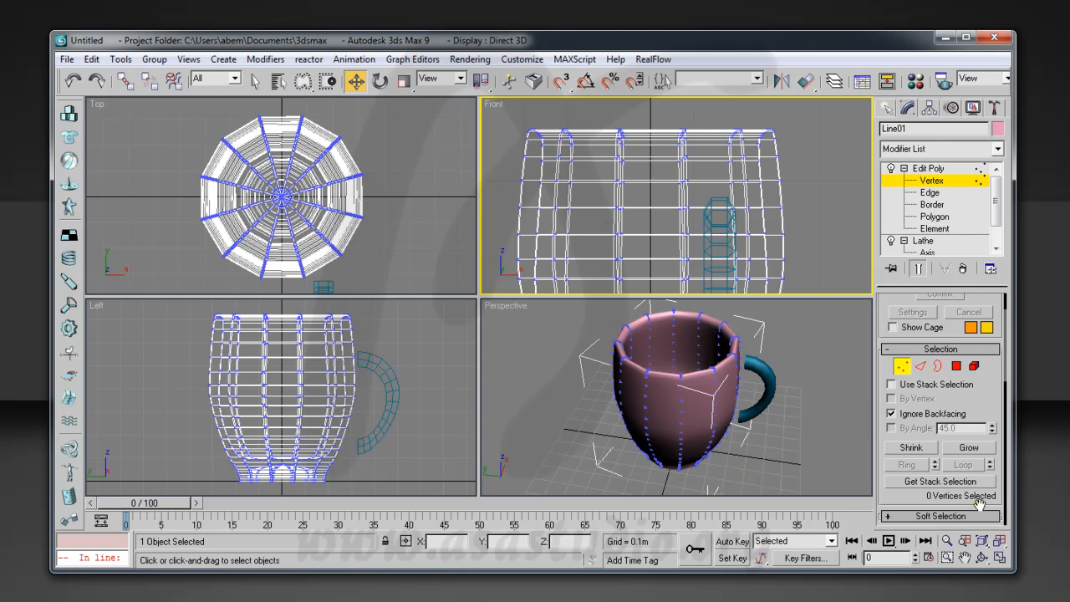
In the front view, move the two outer-wall vertices flanking the centre line at about Z 0.472 m inward toward each other
left_click(947, 541)
left_click_drag(744, 270, 724, 222)
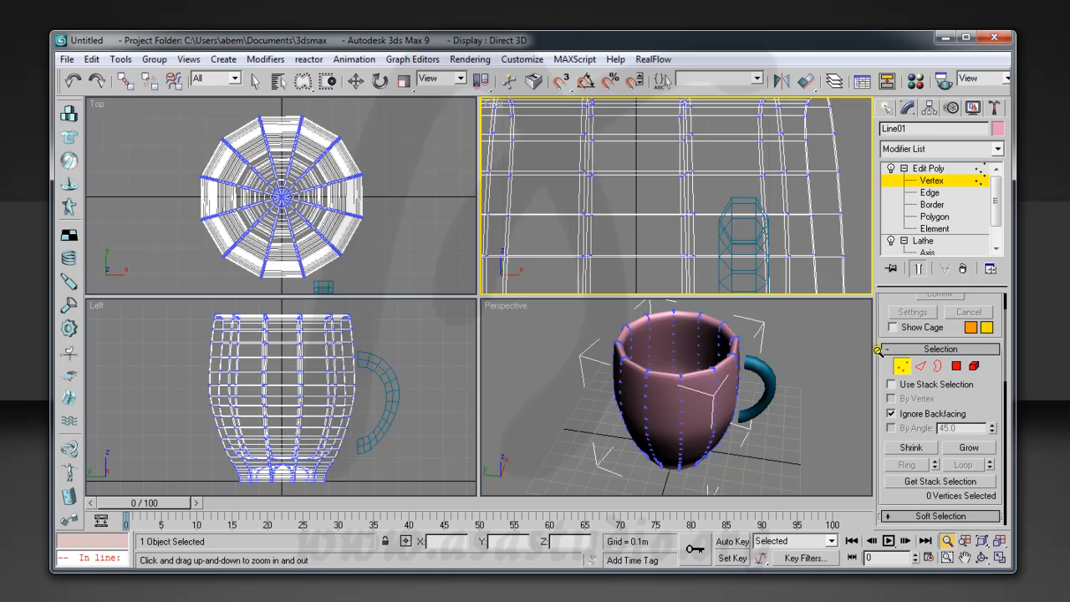
key("w")
left_click(585, 254)
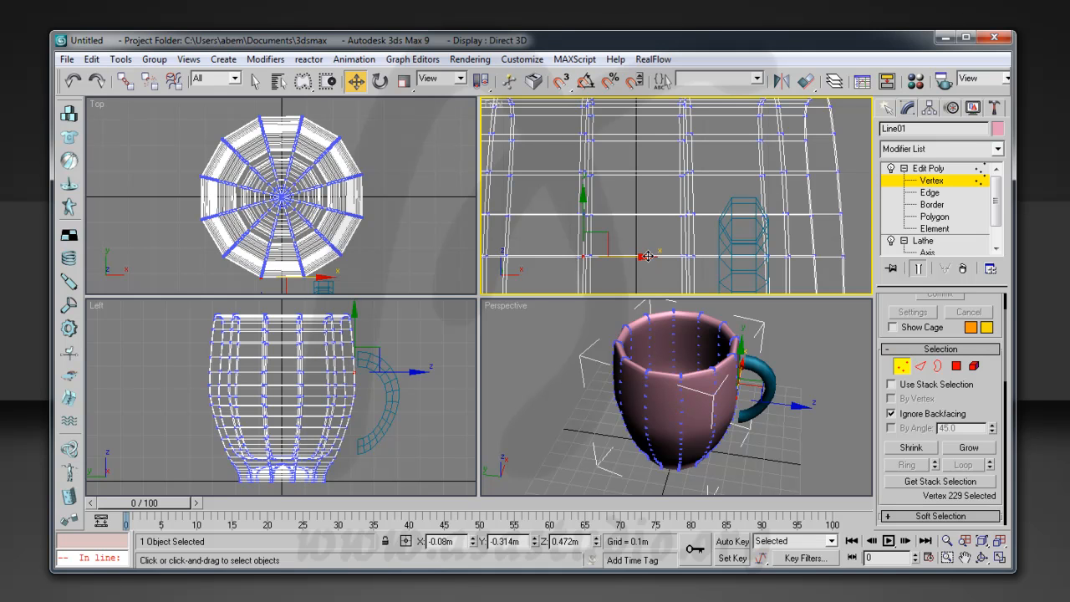
left_click_drag(648, 256, 669, 256)
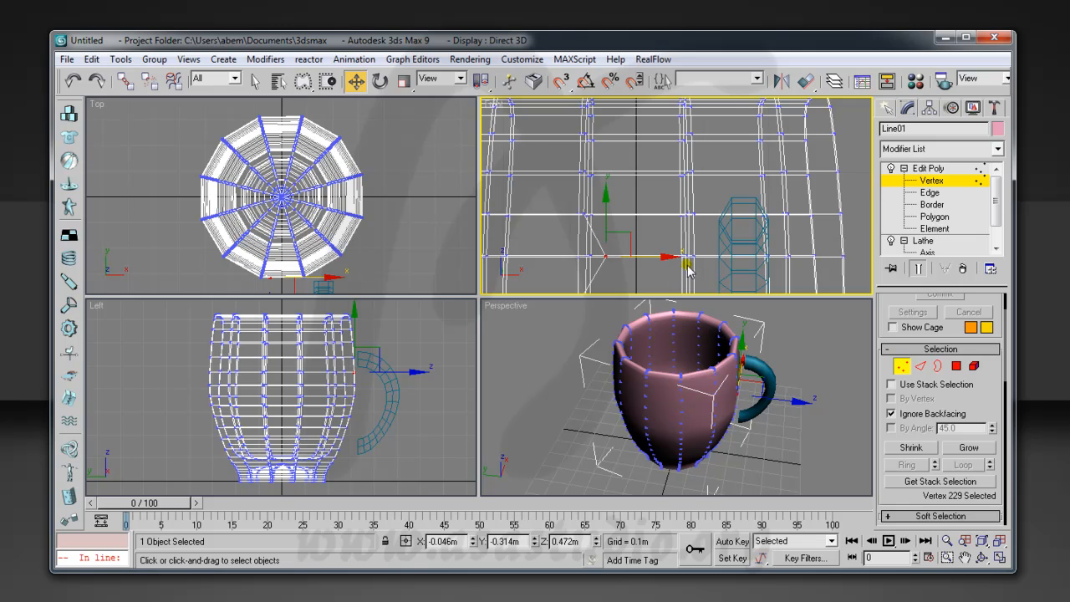
left_click(693, 255)
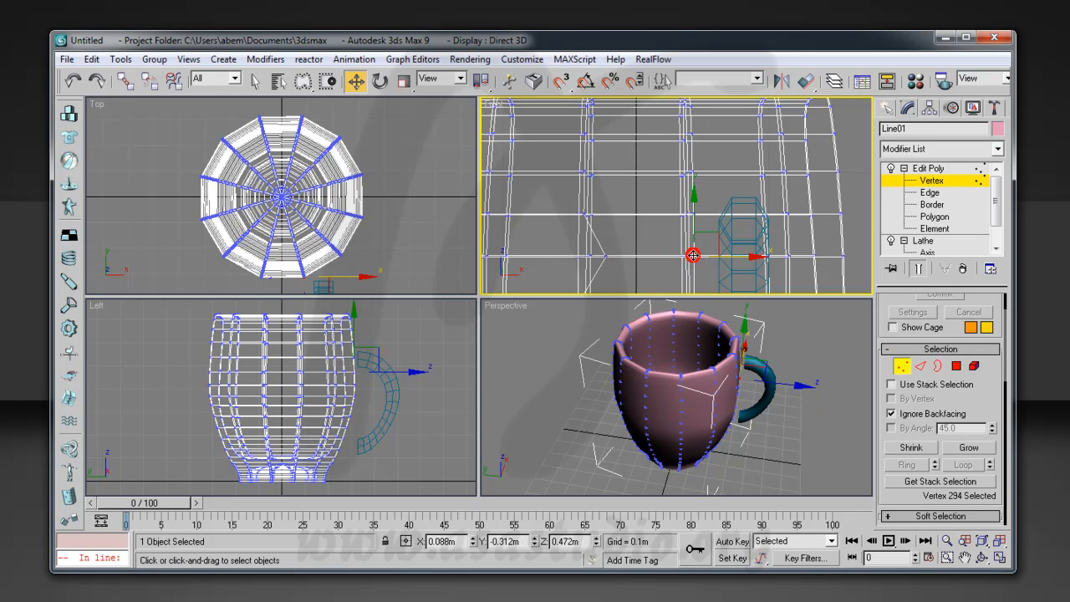
left_click_drag(755, 256, 684, 256)
left_click(598, 260)
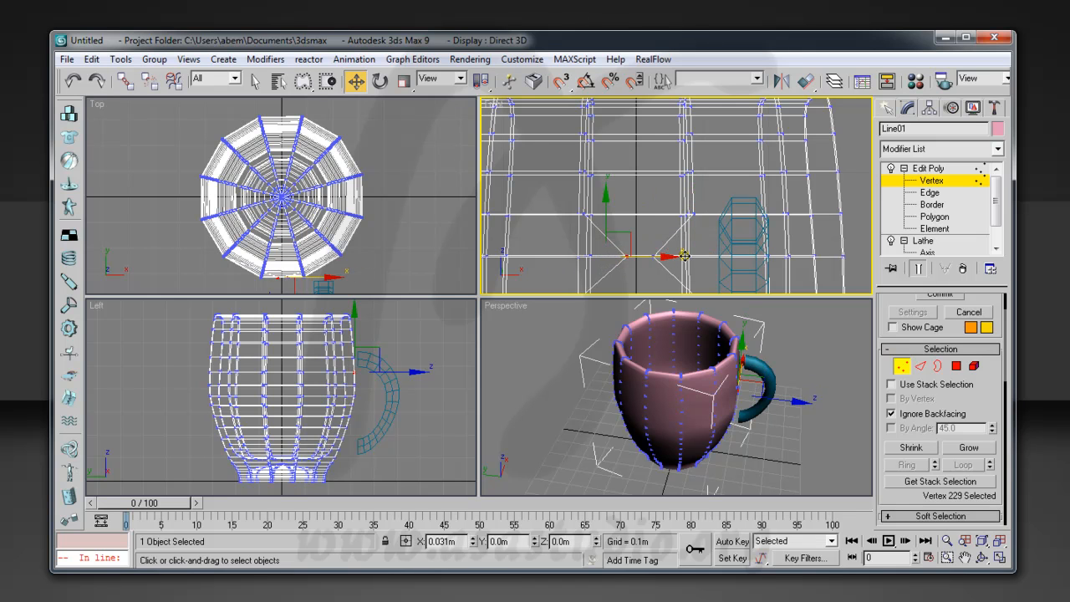
Pull the vertex pair one row higher inward and slightly down, to about X 0.051 m and -0.041 m at Z 0.52 m
left_click(695, 215)
left_click_drag(751, 212, 670, 162)
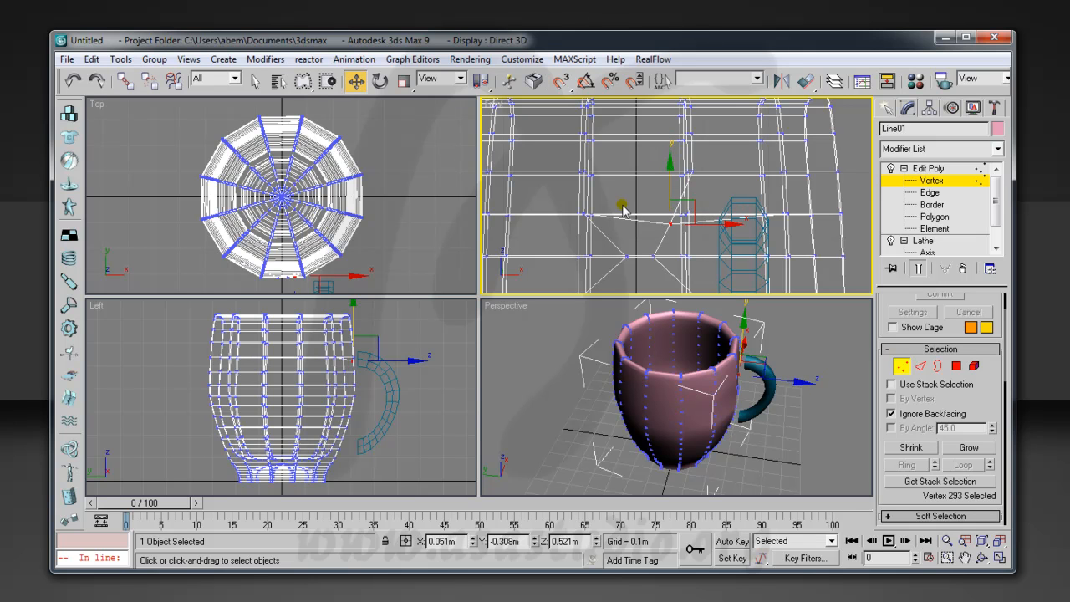
left_click(579, 216)
left_click_drag(642, 213, 666, 212)
left_click_drag(611, 161, 606, 178)
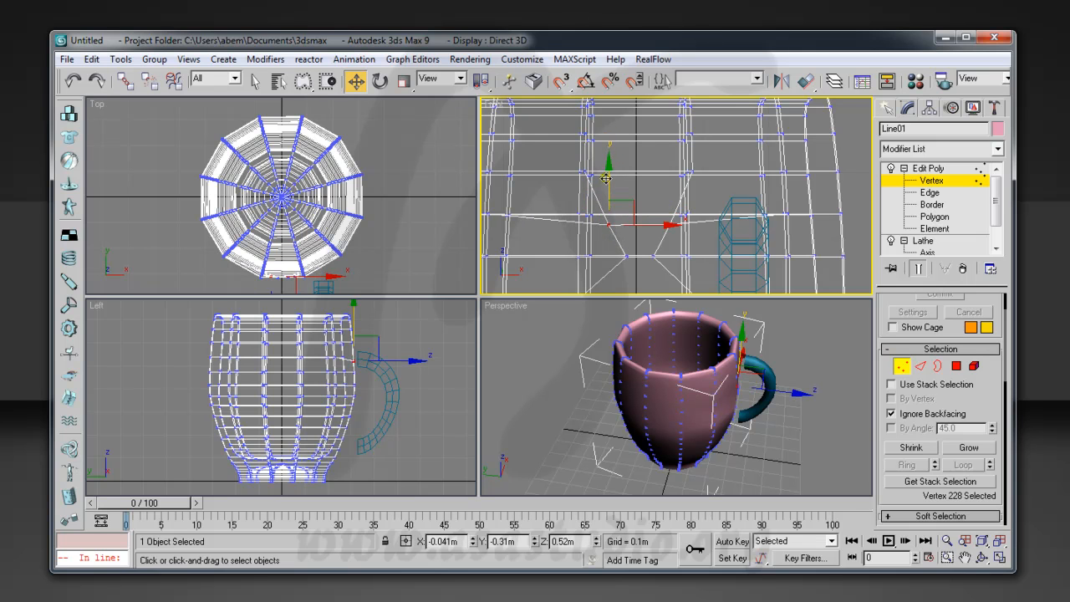
Pull the next higher vertex pair inward and down to form the top of the handle attachment outline, at about Z 0.573 m
left_click(586, 171)
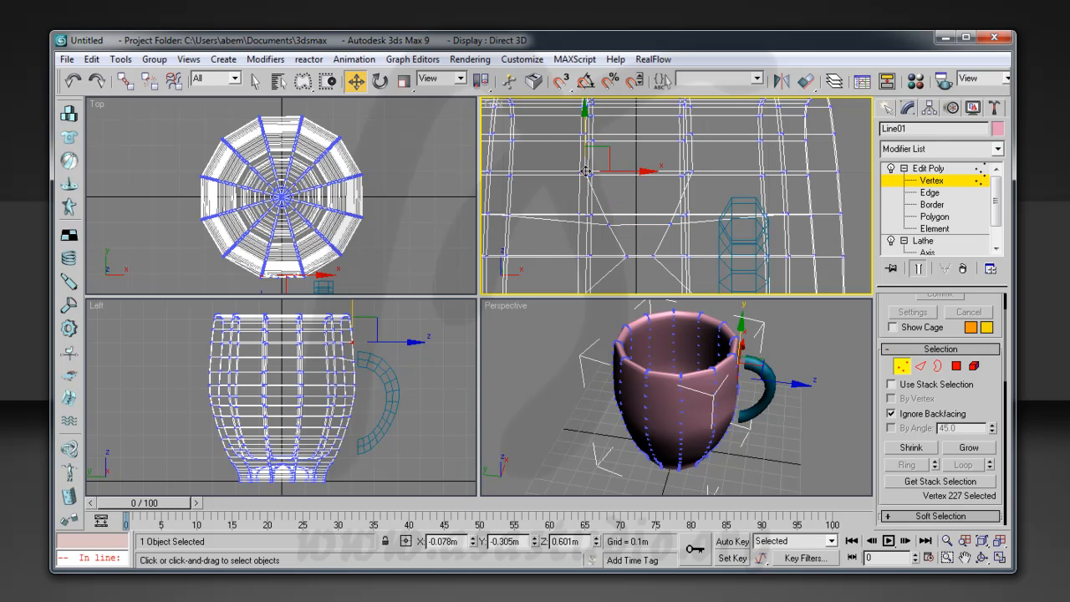
left_click_drag(604, 153, 638, 172)
left_click(694, 172)
left_click_drag(713, 149, 679, 168)
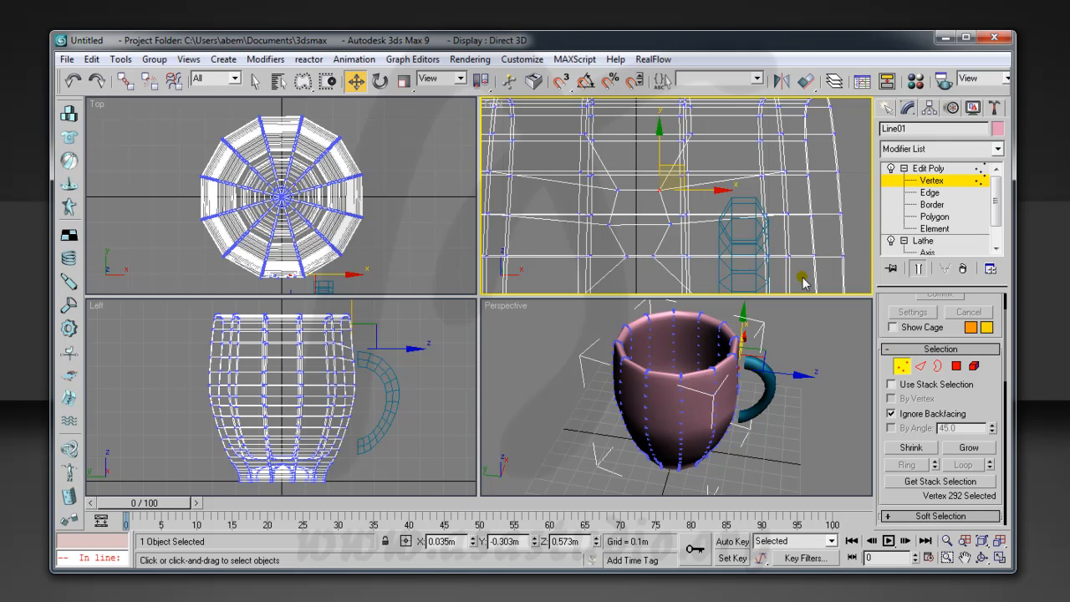
Raise the lowest vertex pair of the handle attachment outline to about Z 0.482 m
left_click(653, 255)
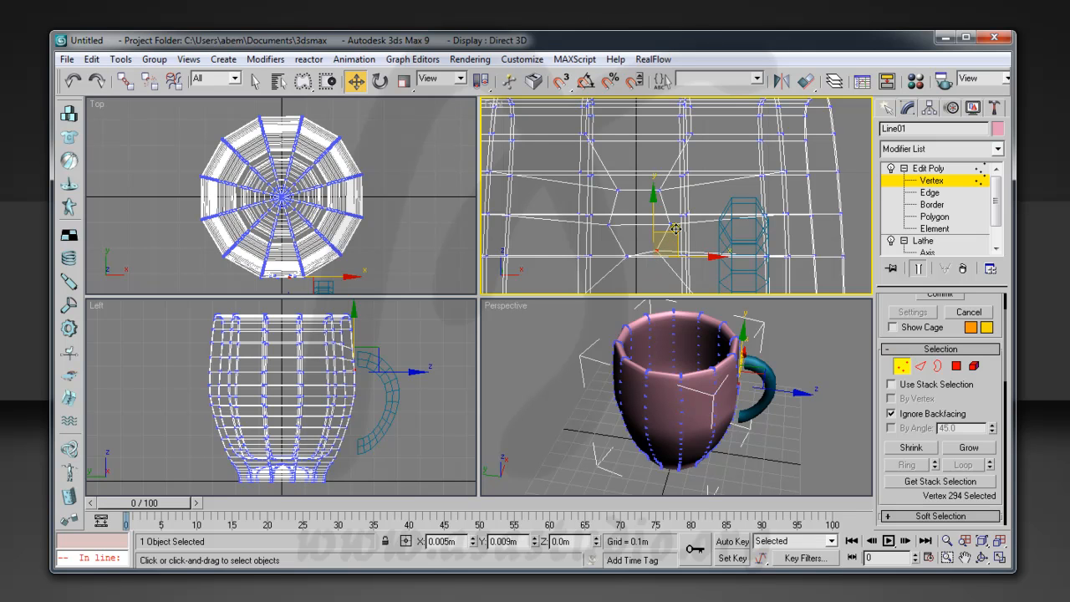
left_click(628, 254)
left_click_drag(637, 256, 651, 222)
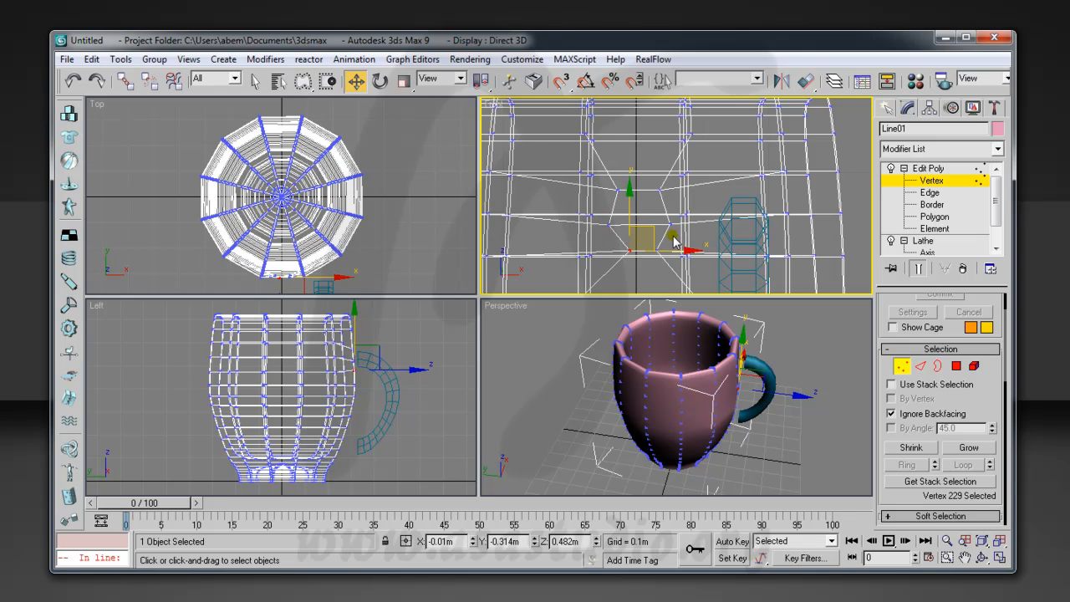
Refine the attachment outline into an even hexagon by nudging its three right-hand vertices and the middle left vertex toward the centre
left_click(671, 223)
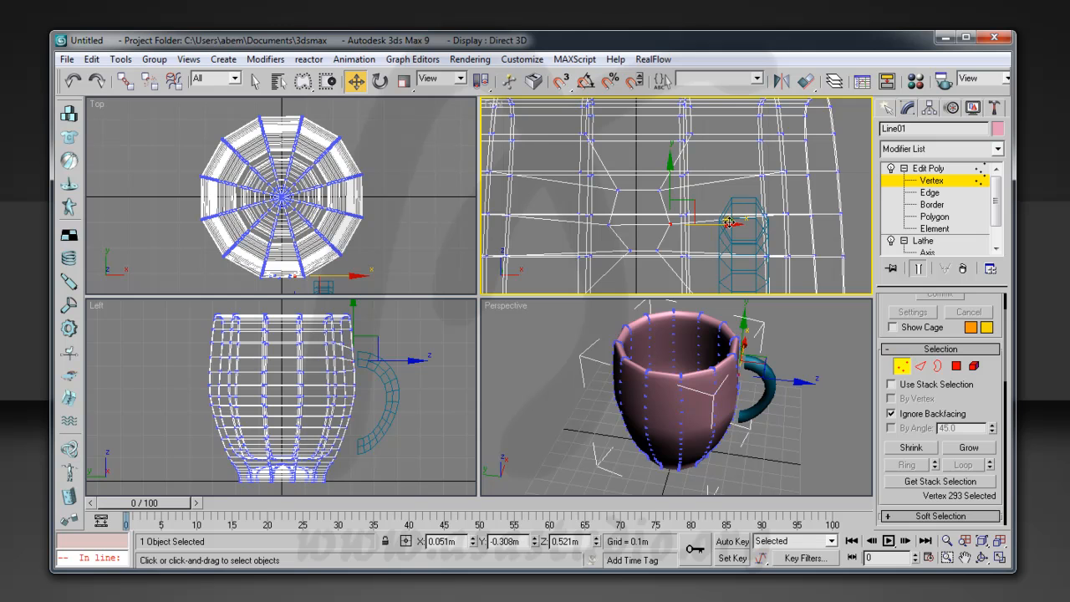
left_click_drag(729, 224, 726, 224)
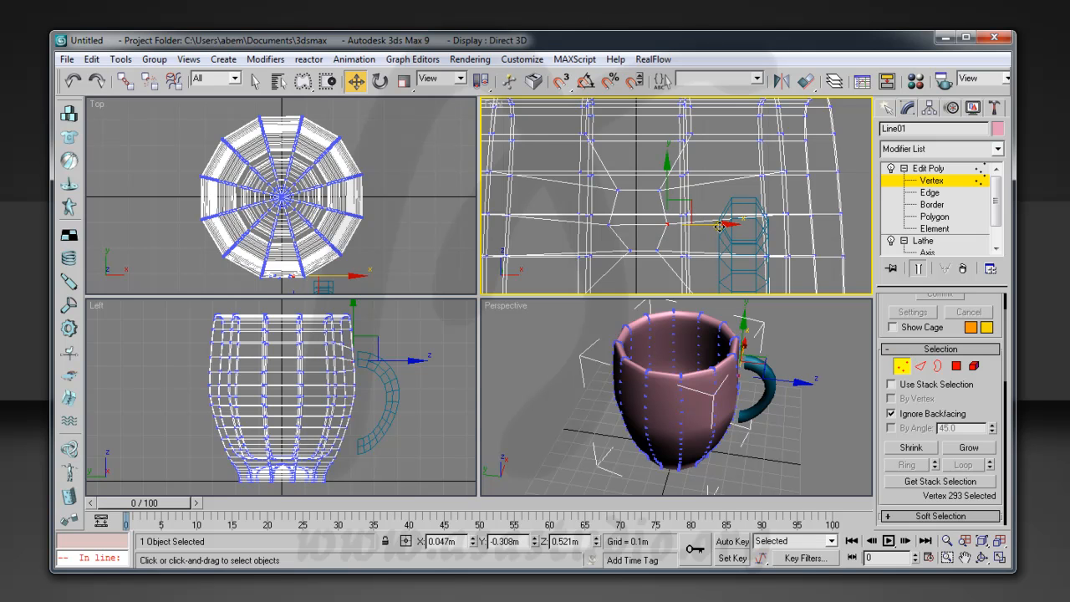
left_click(665, 251)
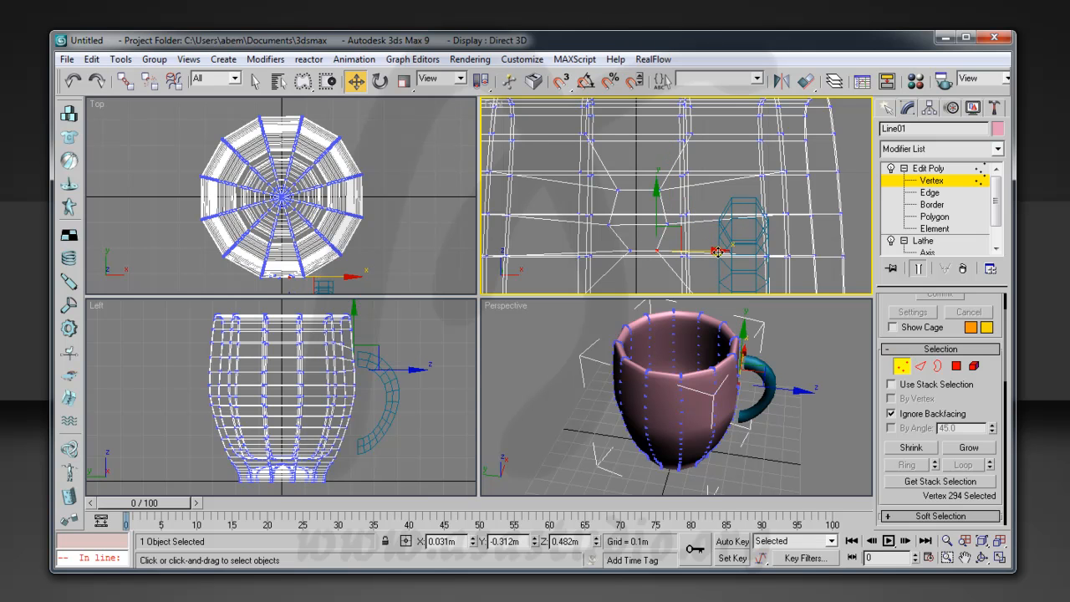
left_click_drag(718, 251, 710, 252)
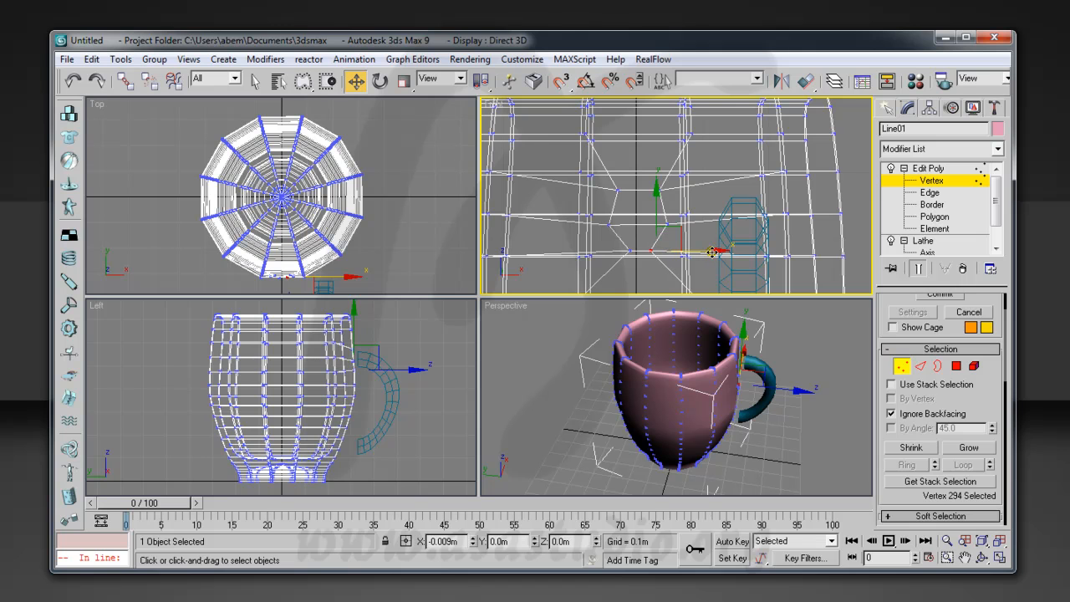
left_click(661, 188)
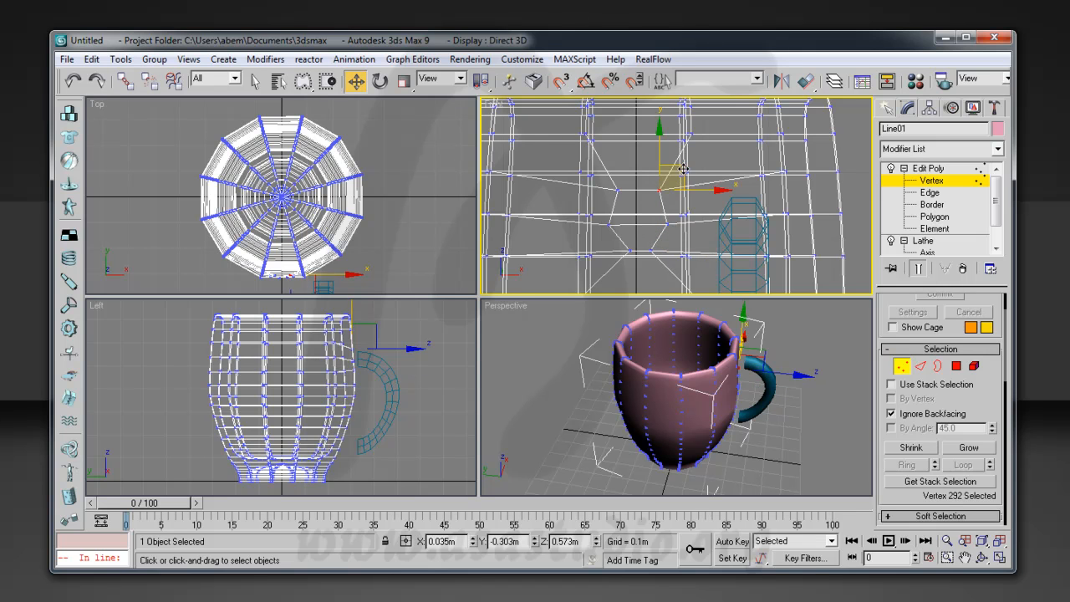
left_click(608, 224)
left_click_drag(608, 224, 614, 219)
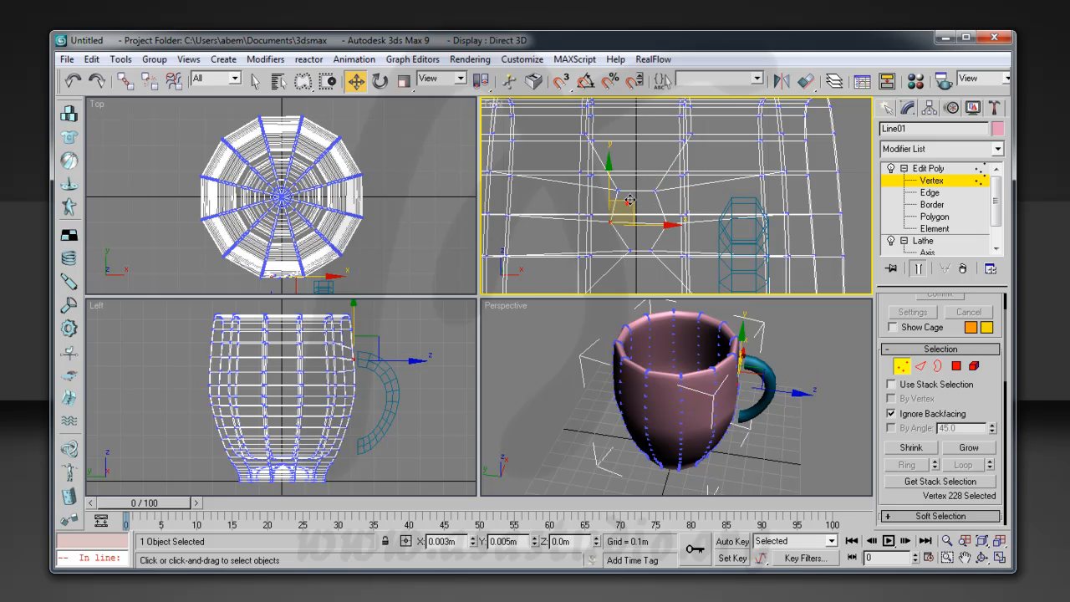
Refine the upper attachment hexagon: move its middle right vertex to about X 0.042 m and the lowest pair to X -0.02 and 0.031 m, Z 0.492 m
left_click(667, 223)
left_click_drag(692, 199, 689, 195)
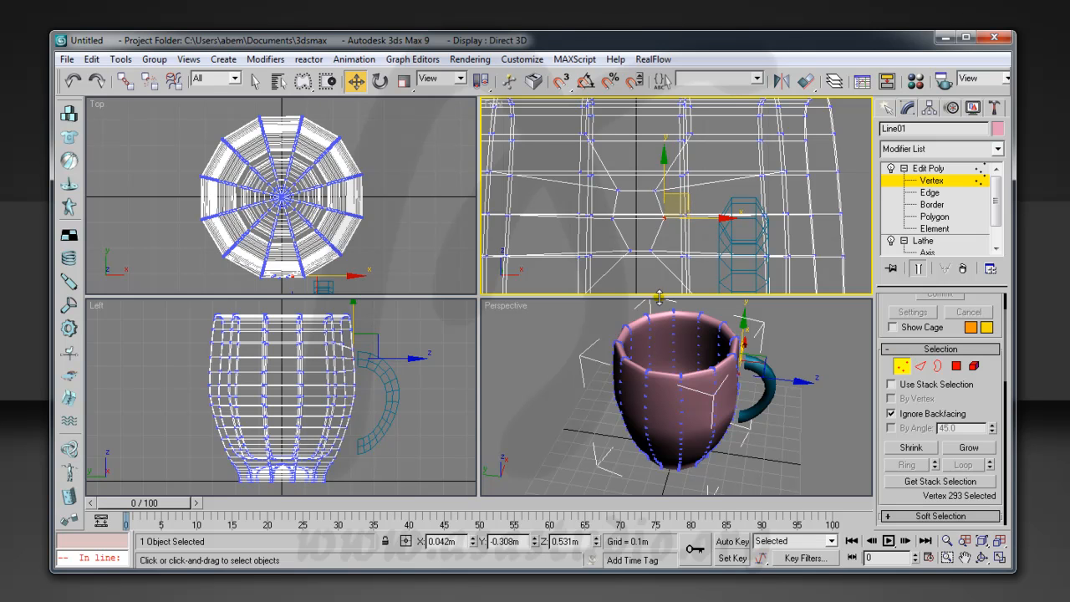
left_click(631, 250)
mouse_move(650, 229)
left_mouse_down()
mouse_move(643, 221)
mouse_move(658, 243)
left_mouse_up()
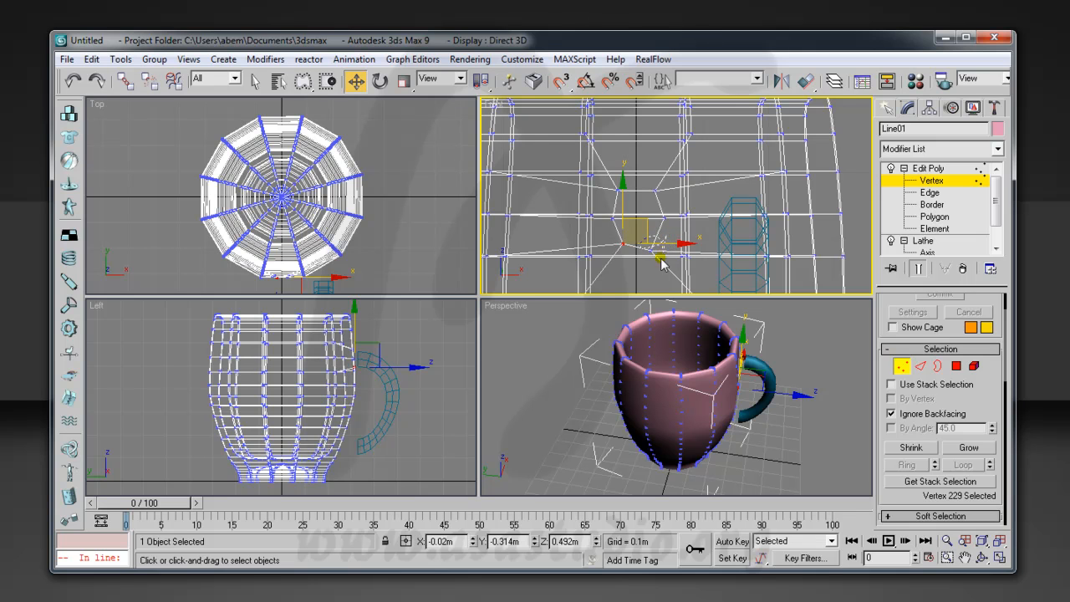
left_click(654, 238)
left_click_drag(676, 224, 685, 221)
Near the cup's base, pull the two front vertices in the row at Z 0.139 m inward to about X 0.031 m and -0.028 m
left_click(965, 558)
left_click_drag(650, 278, 634, 155)
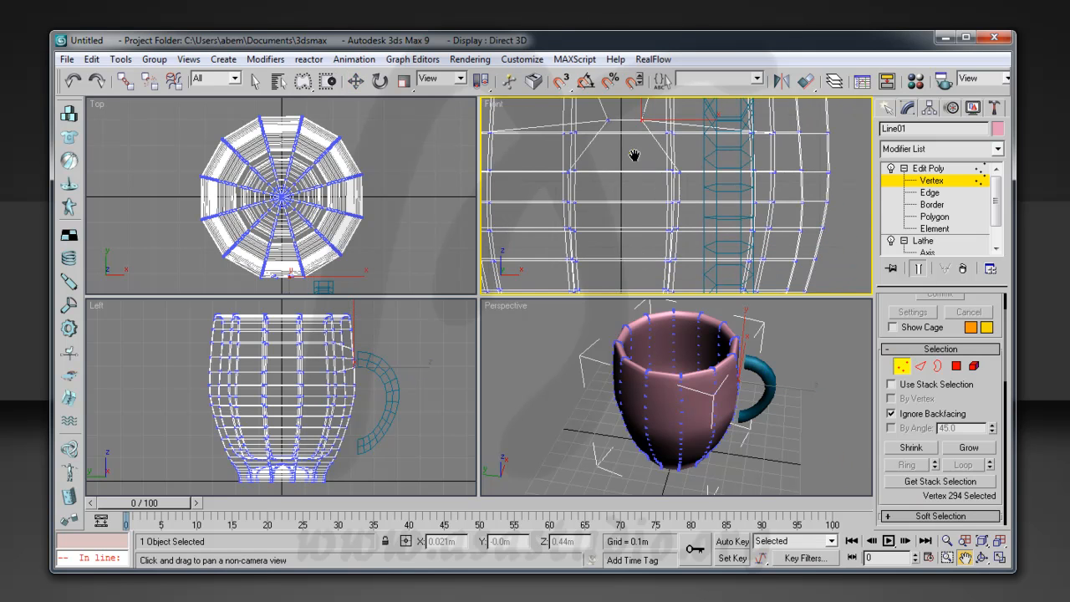
left_click_drag(637, 259, 636, 153)
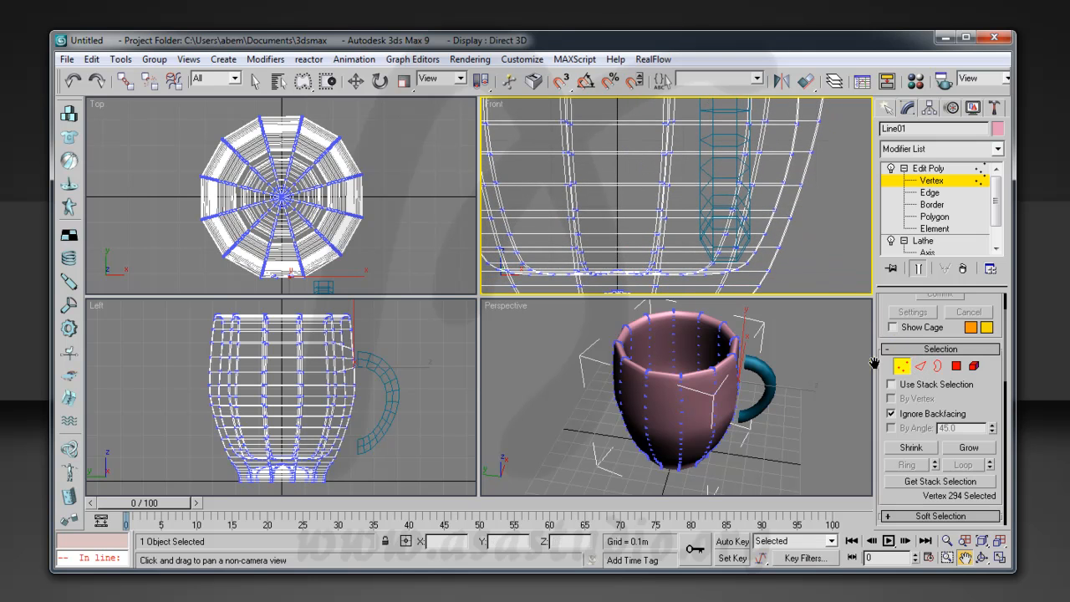
key("w")
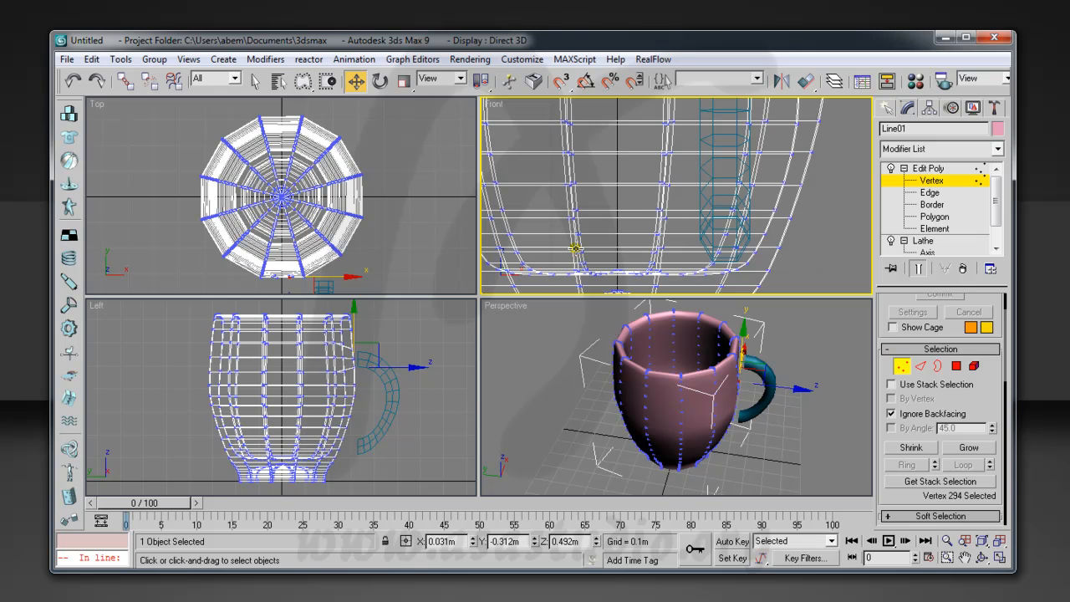
left_click(575, 253)
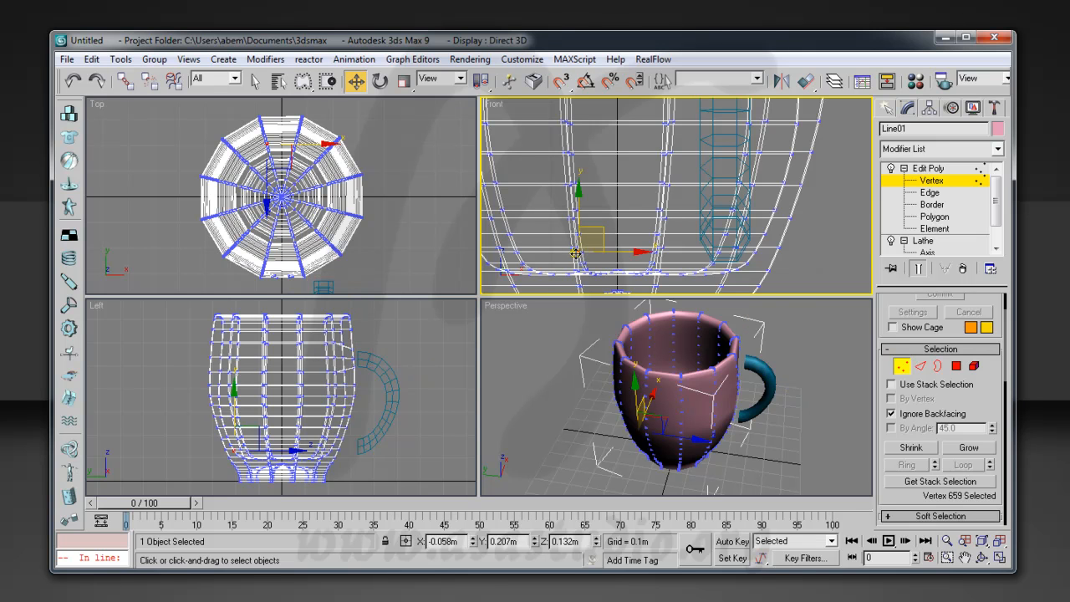
left_click(660, 247)
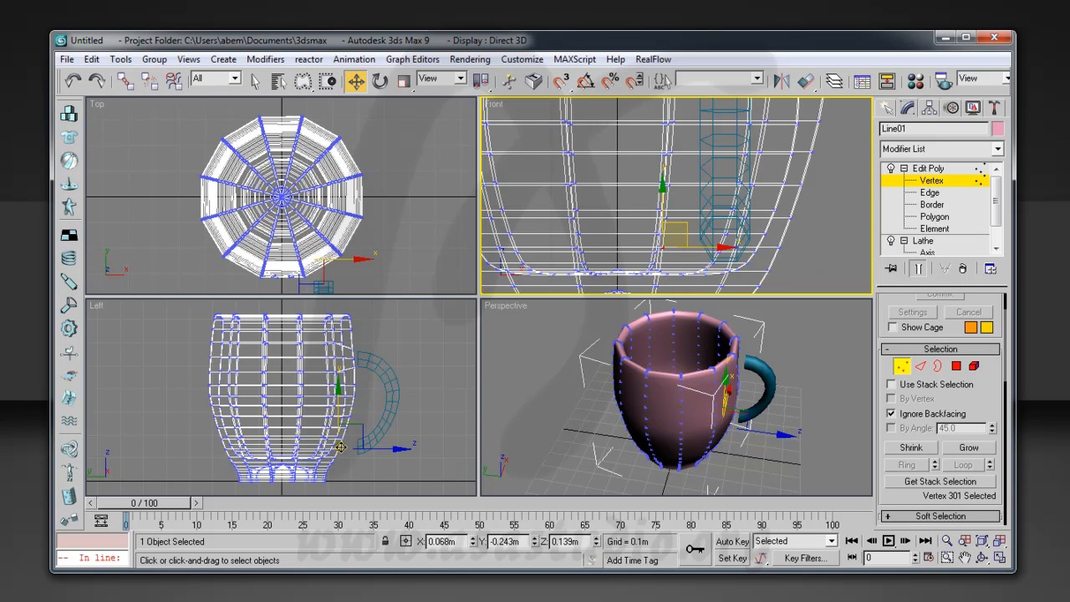
right_click(383, 427)
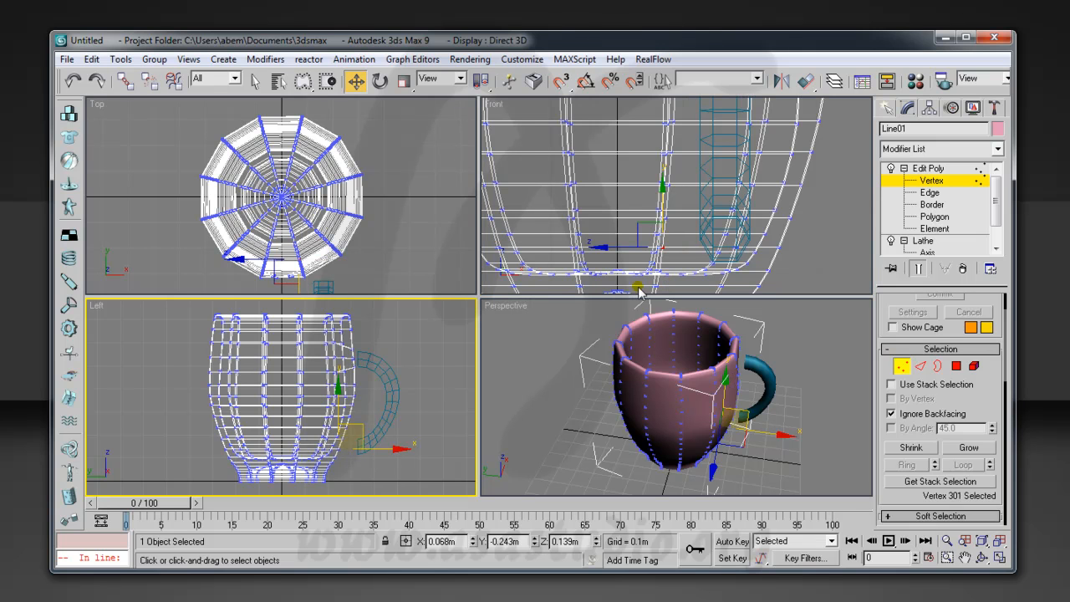
right_click(692, 247)
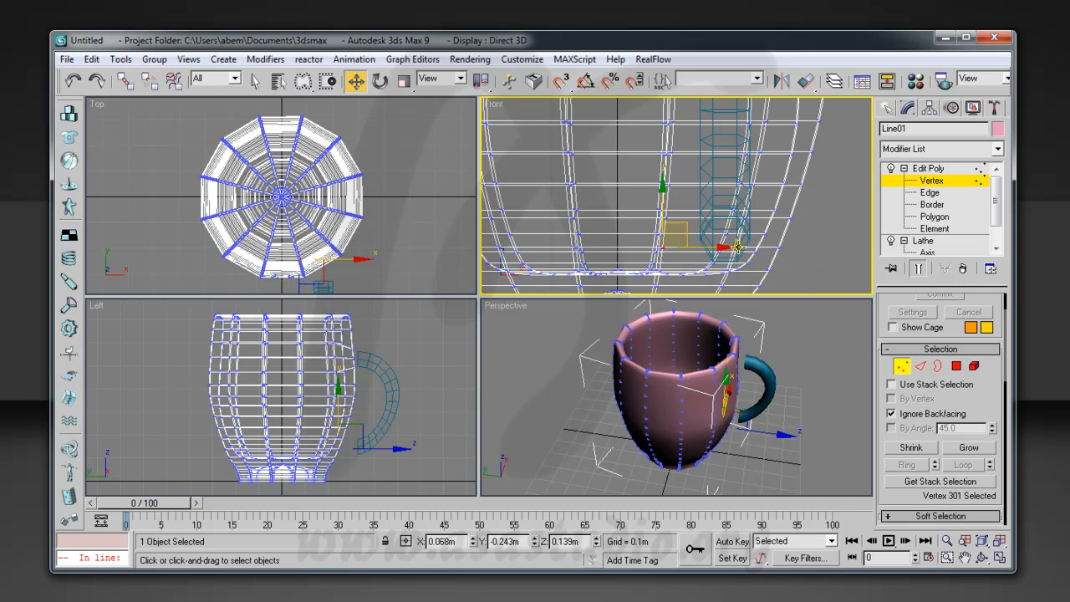
left_click_drag(721, 246, 664, 247)
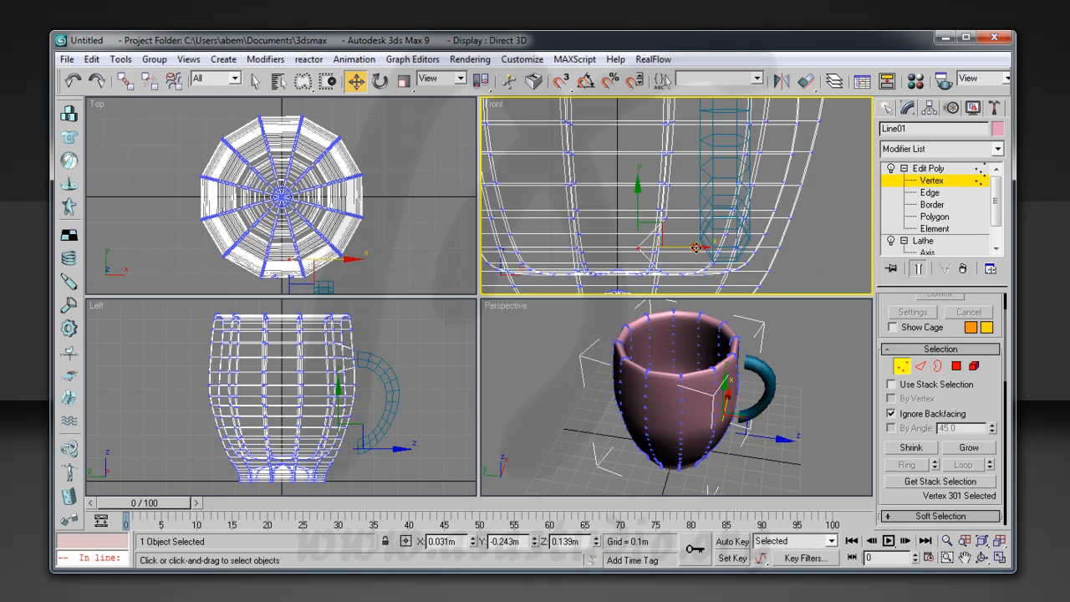
left_click(575, 247)
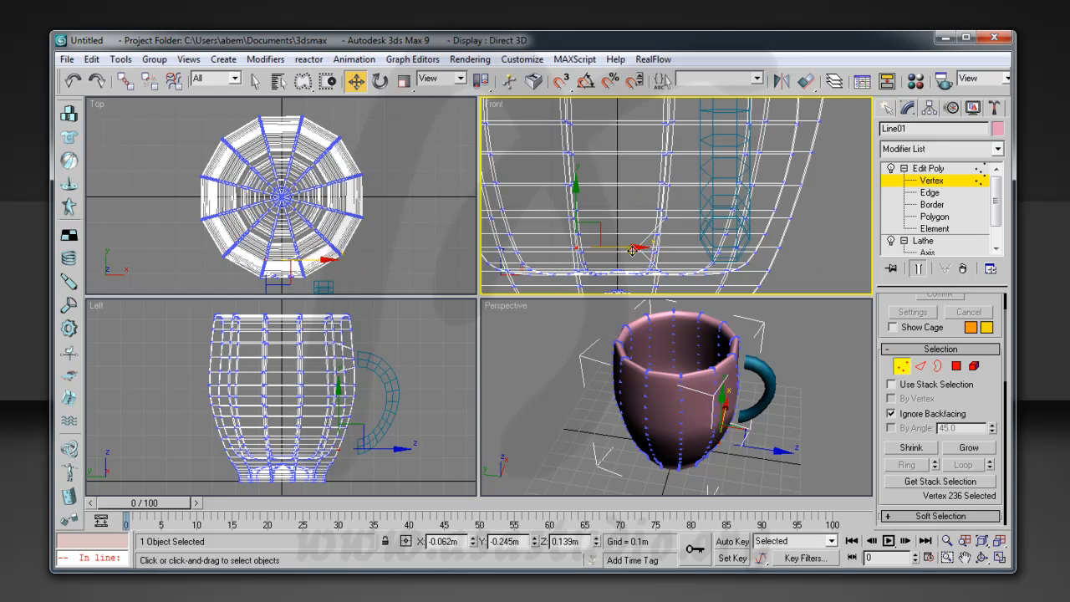
left_click_drag(635, 248, 659, 245)
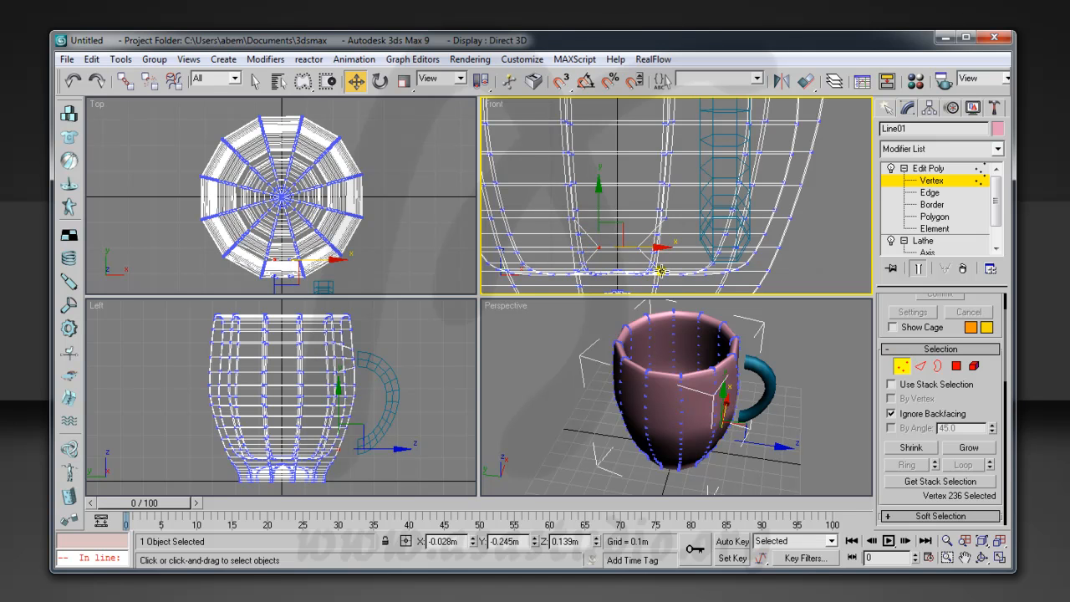
Pull the vertex pair one row lower inward and slightly up to about Z 0.116 m, forming the bottom of the lower handle attachment outline
left_click(661, 270)
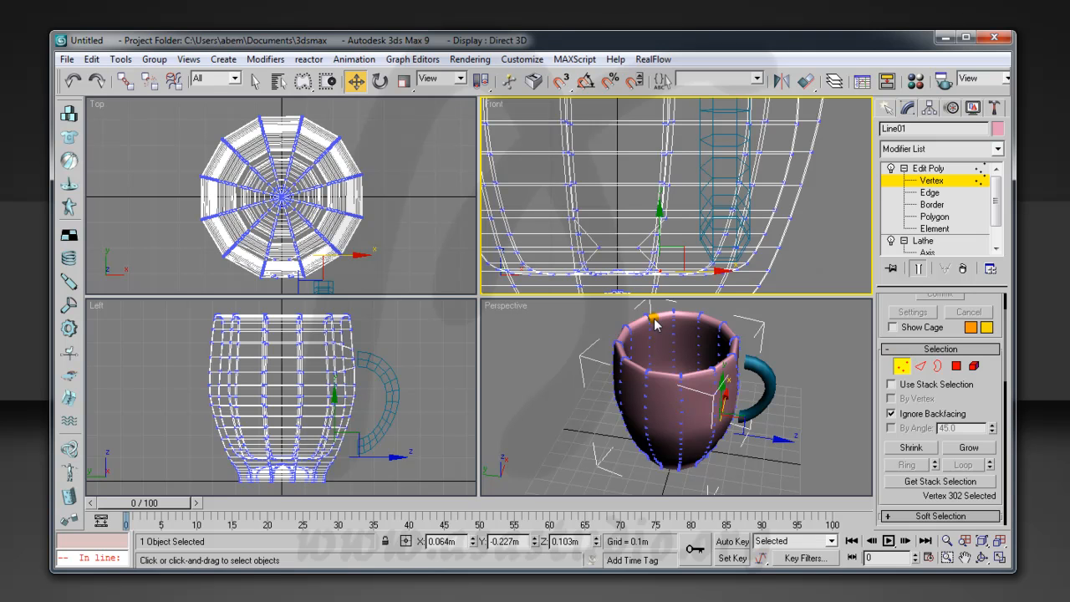
left_click_drag(720, 270, 662, 268)
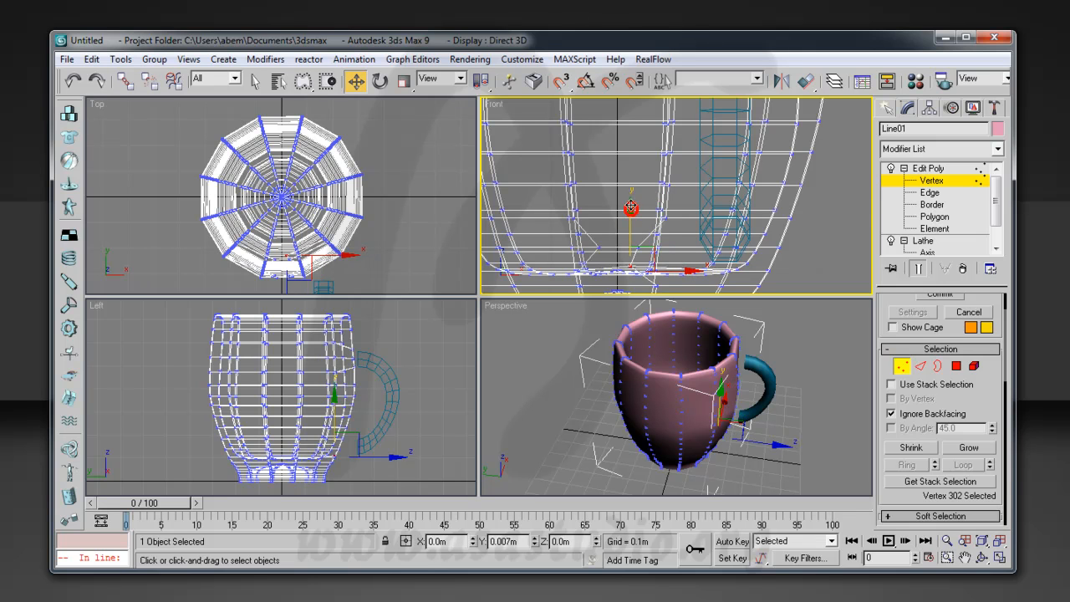
left_click_drag(604, 277, 600, 268)
left_click(579, 271)
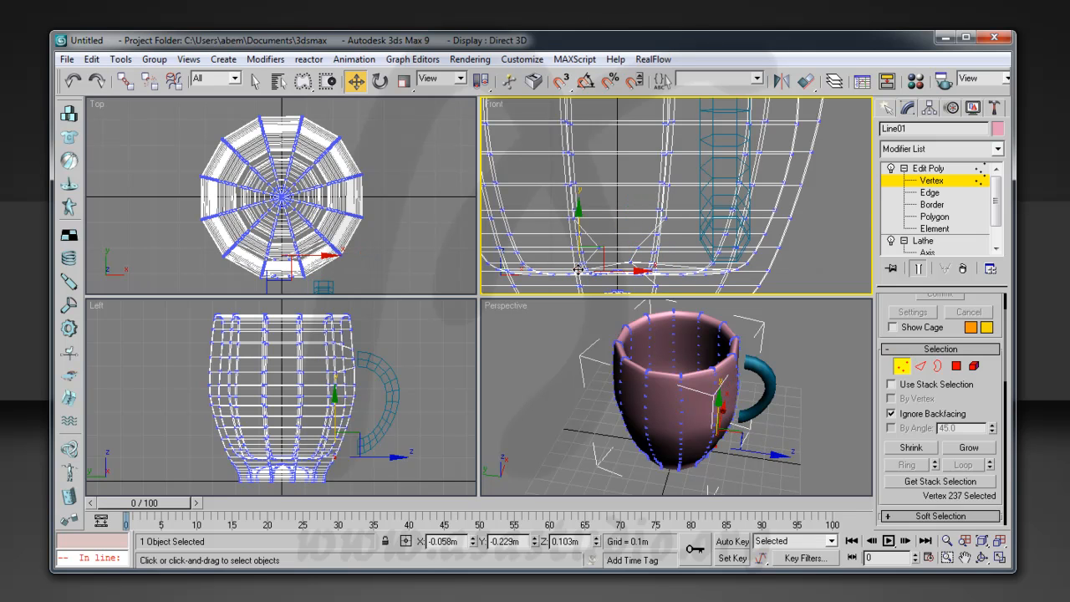
left_click_drag(639, 270, 673, 270)
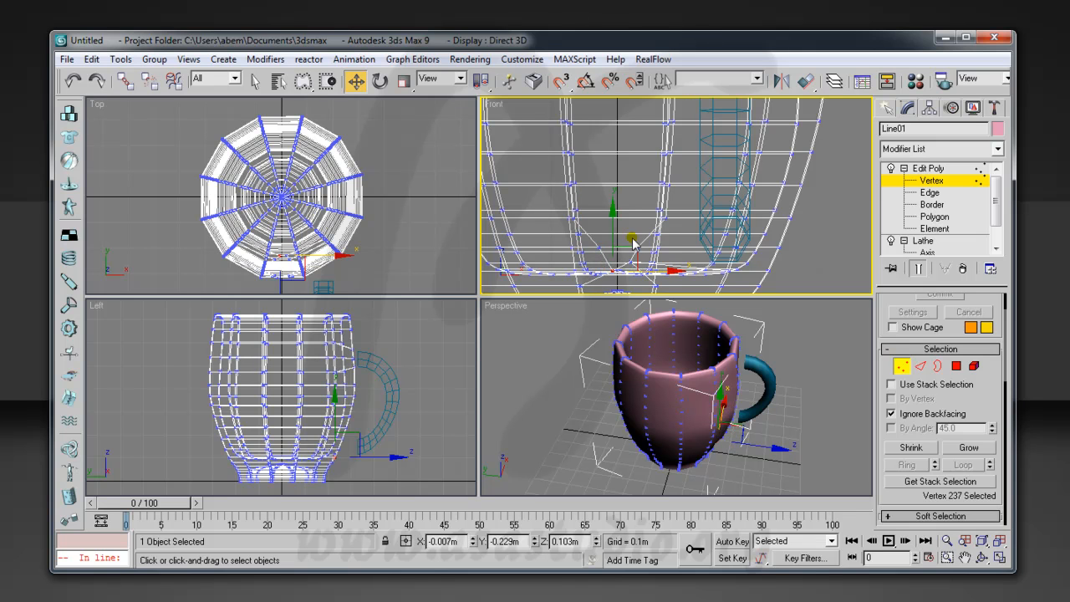
left_click_drag(613, 221, 613, 208)
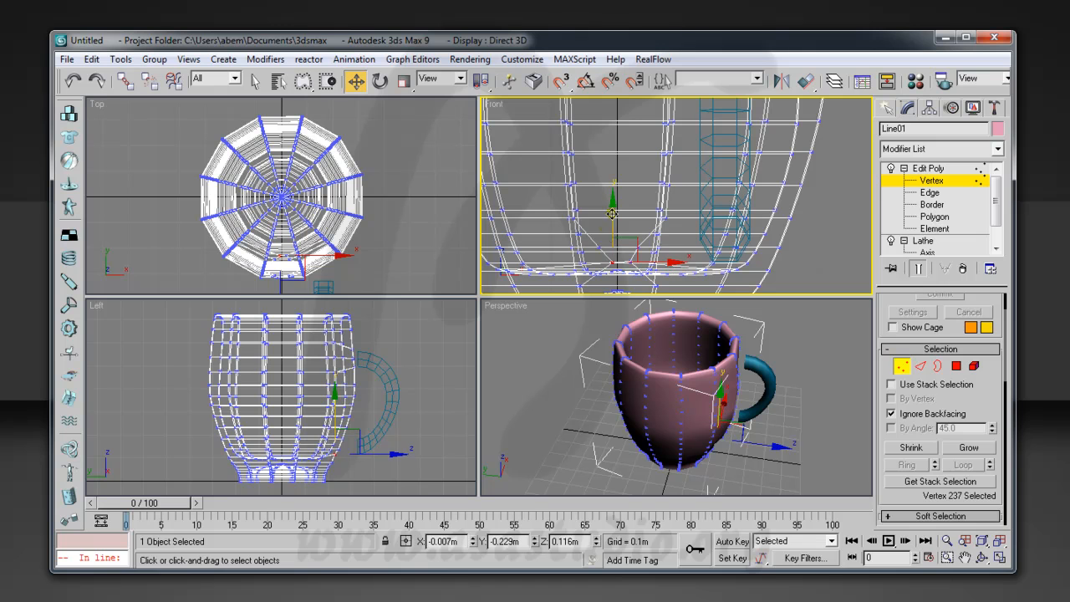
Complete the top of the lower attachment hexagon by moving the upper vertex pair to about X -0.016 m and 0.016 m at Z 0.173 m
left_click(573, 219)
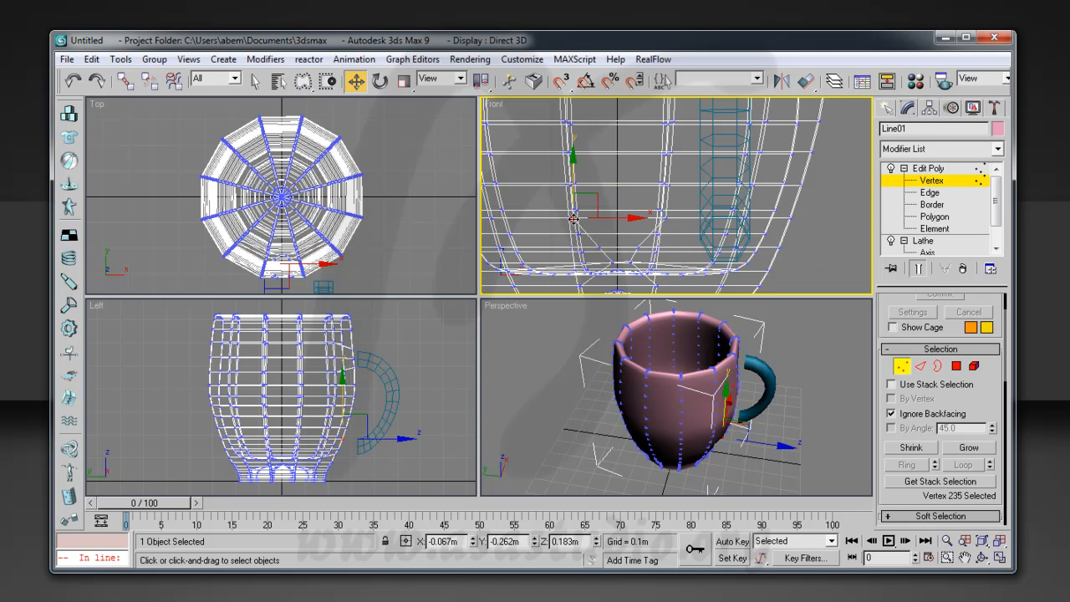
left_click_drag(636, 217, 668, 217)
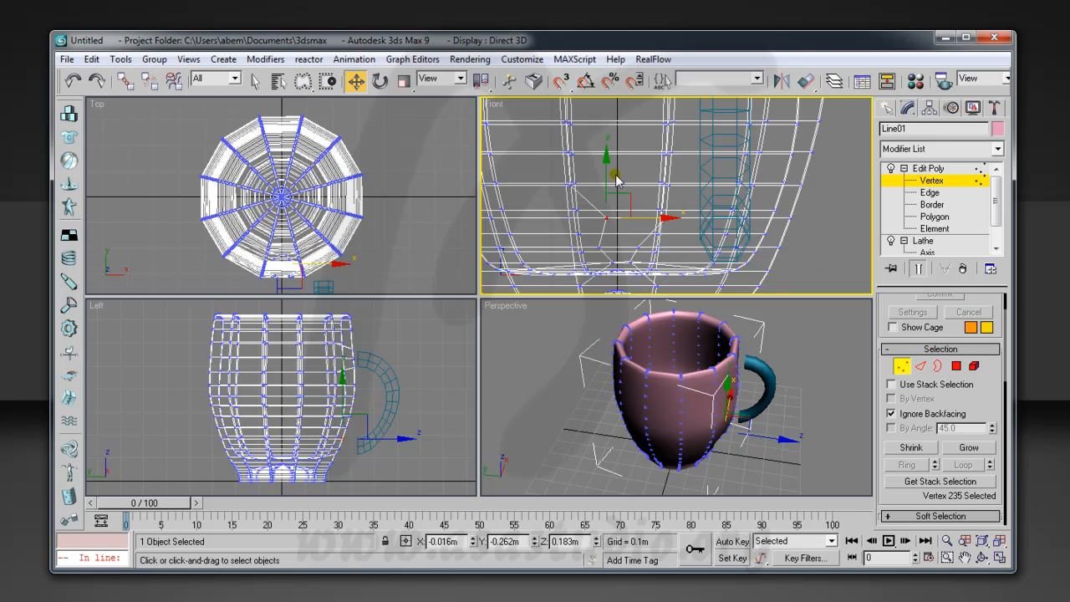
left_click_drag(608, 156, 608, 164)
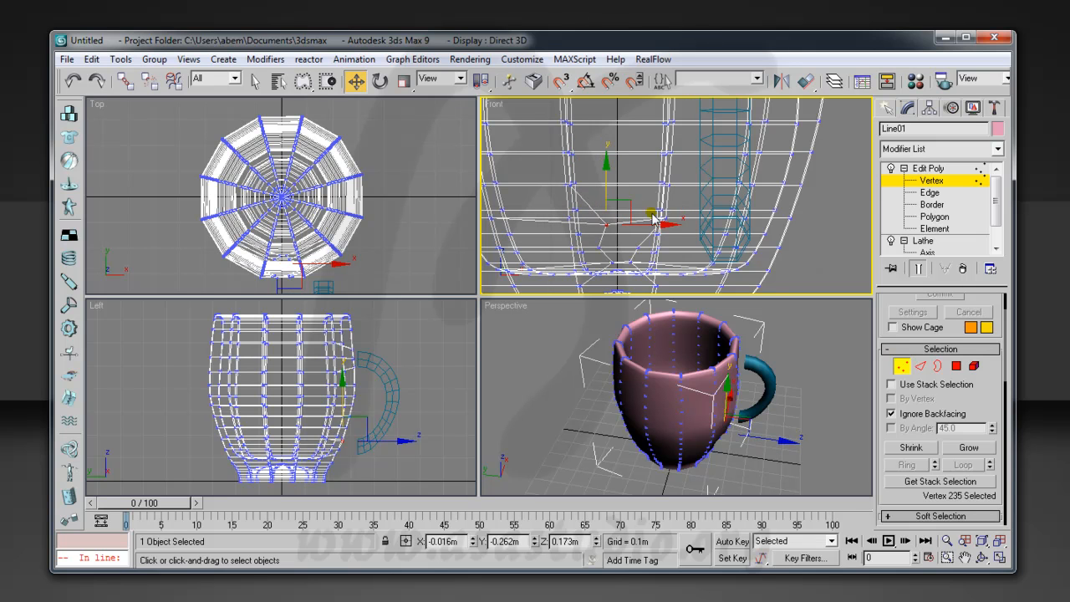
left_click(664, 216)
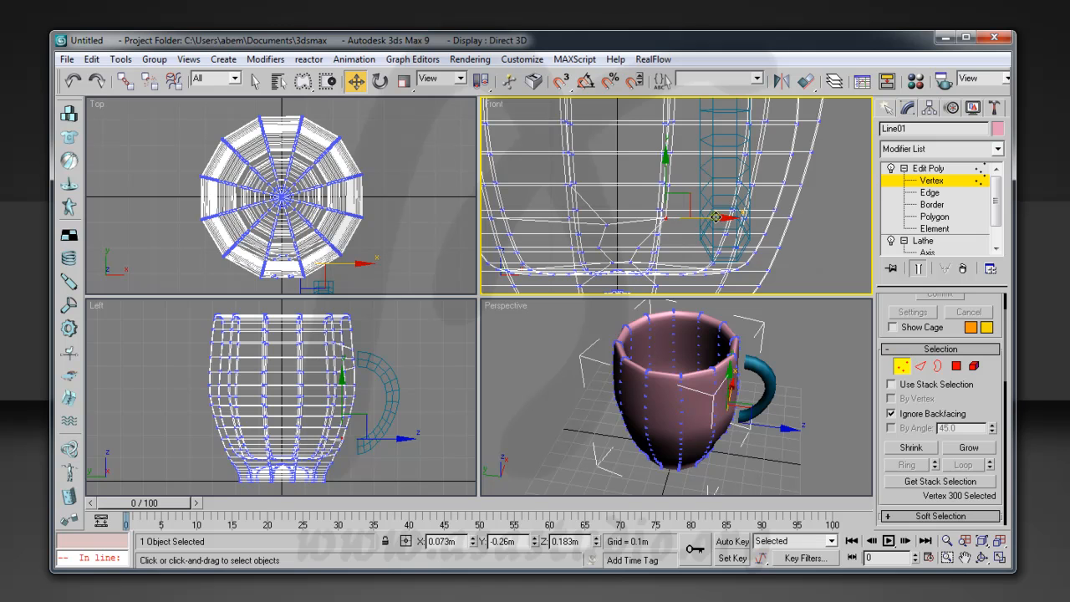
left_click_drag(723, 216, 686, 223)
left_click(626, 158)
left_click_drag(626, 159, 628, 166)
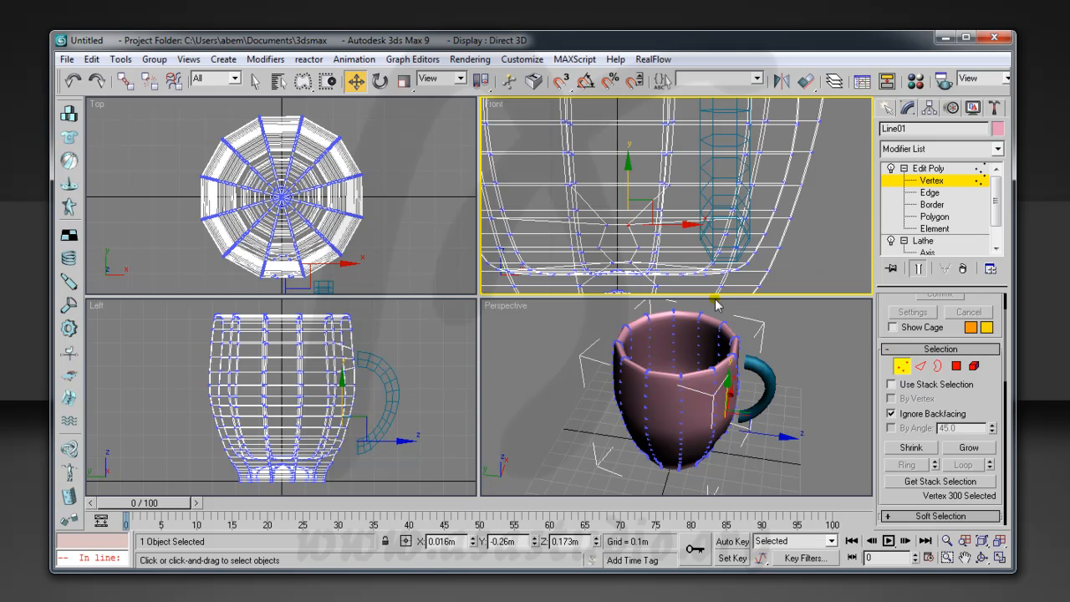
Finish vertex editing and move the bent-cylinder handle sideways to about X 0.005 m, in line with the two attachment outlines
left_click(902, 366)
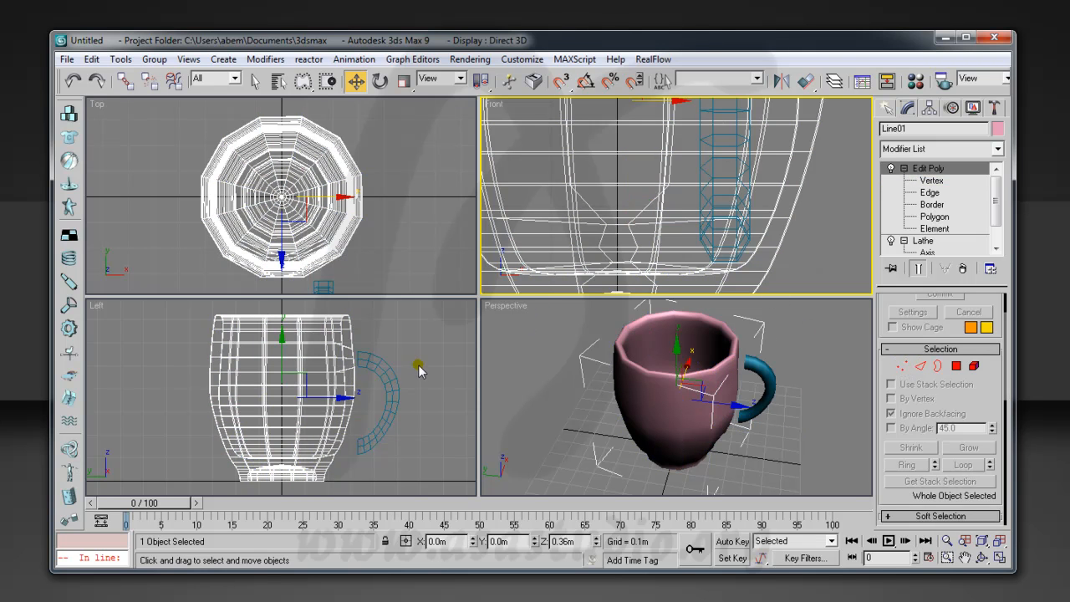
left_click(720, 145)
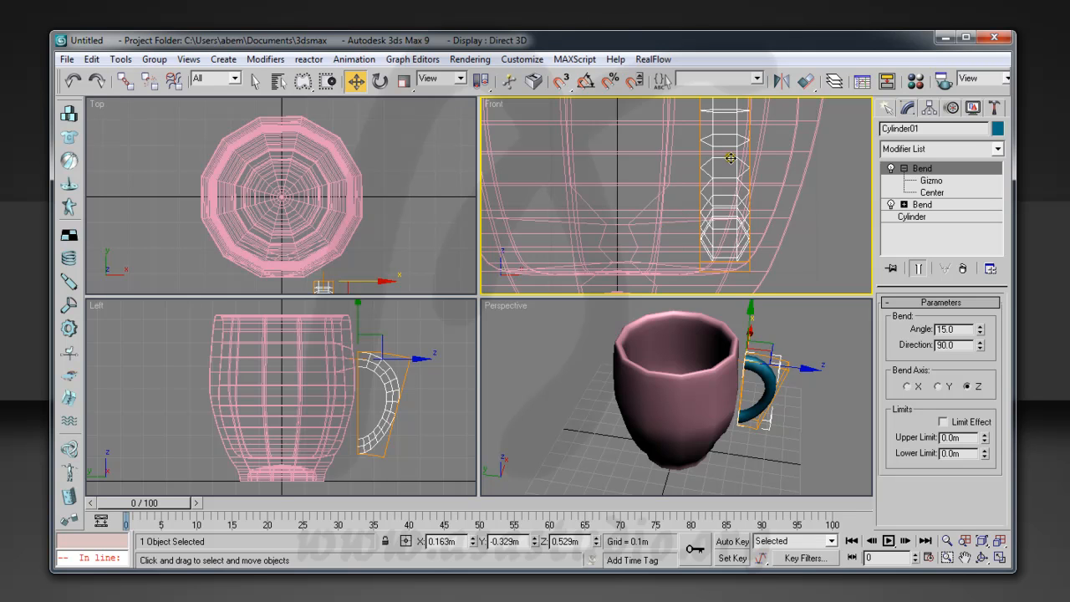
left_click_drag(732, 158, 625, 153)
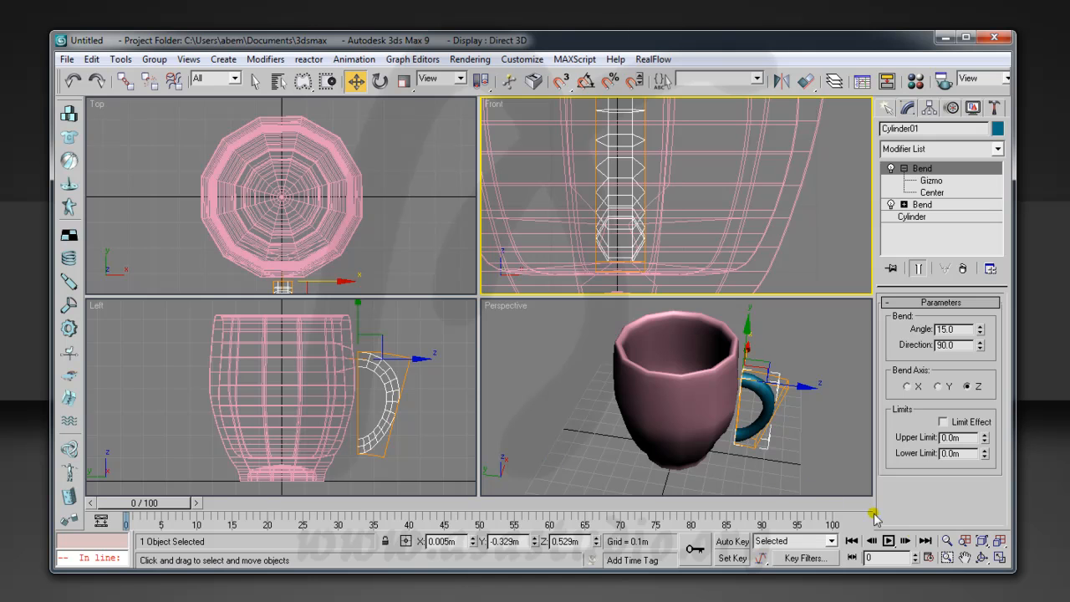
left_click(982, 559)
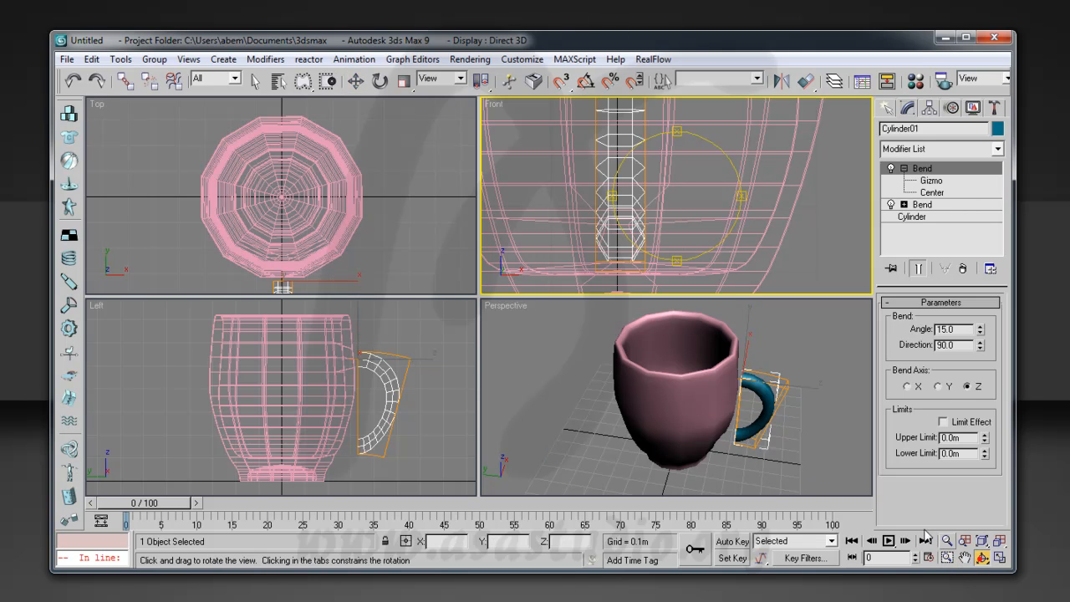
left_click_drag(712, 430, 487, 358)
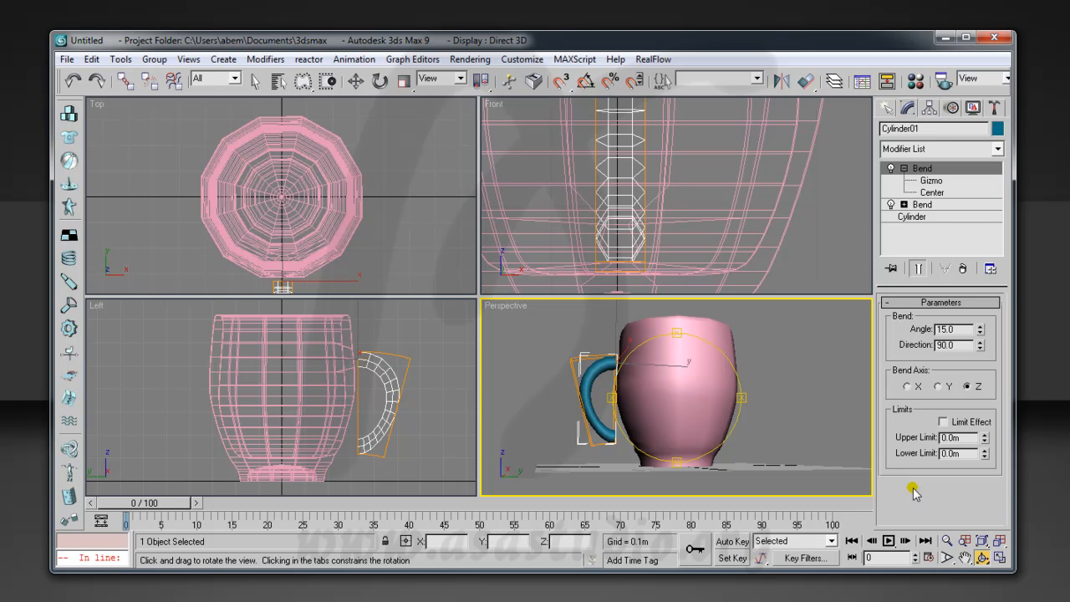
Select the four cup polygons enclosed by the lower and upper handle attachment outlines
right_click(702, 176)
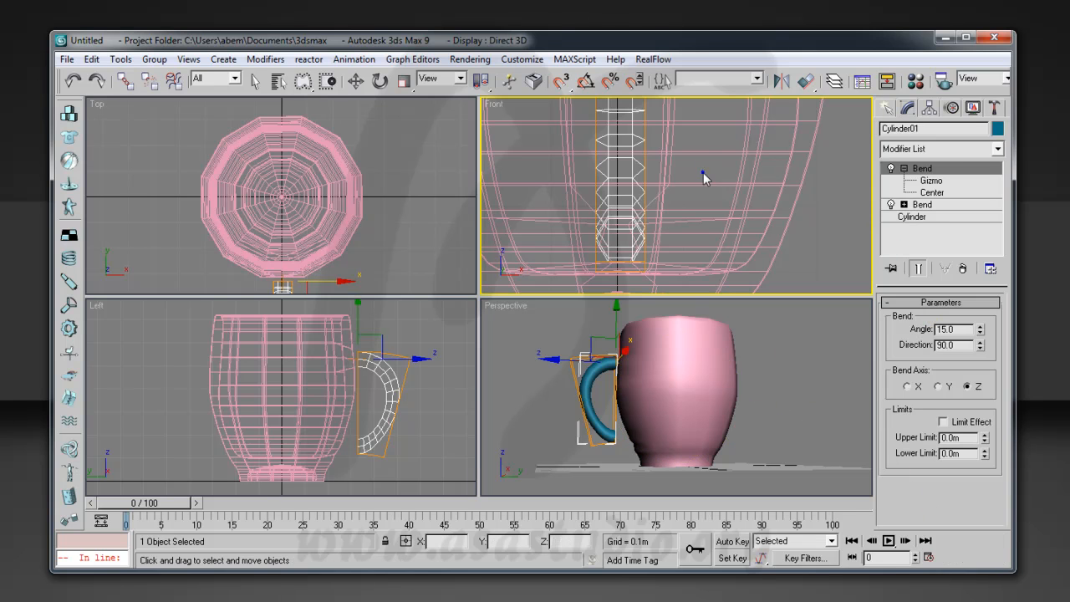
key("w")
left_click(702, 175)
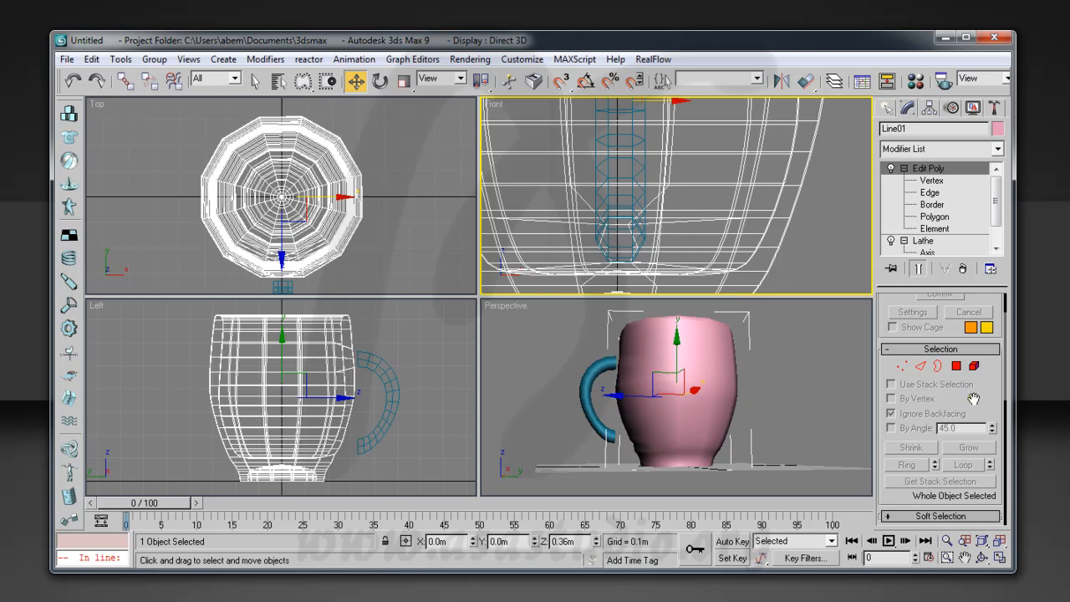
left_click(958, 367)
left_click(618, 251)
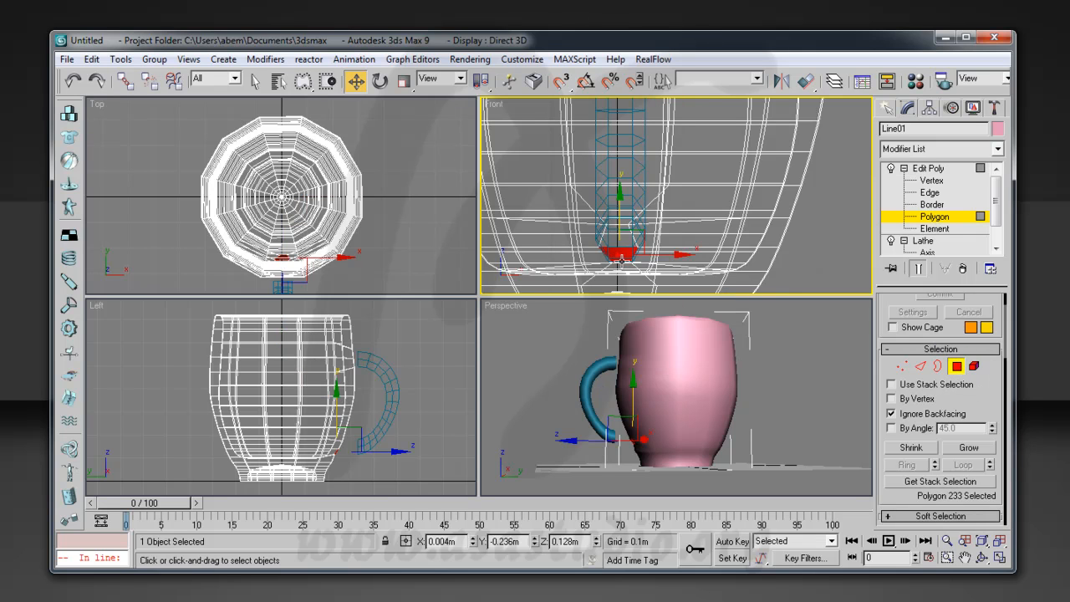
left_click(617, 243, "ctrl")
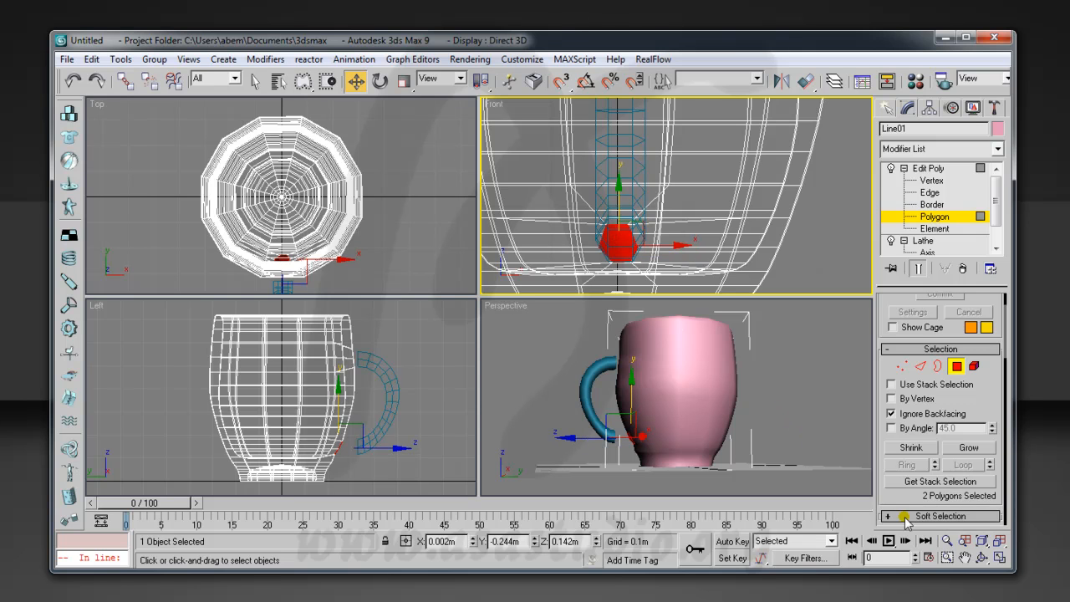
left_click(965, 557)
left_click_drag(674, 145, 659, 288)
key("w")
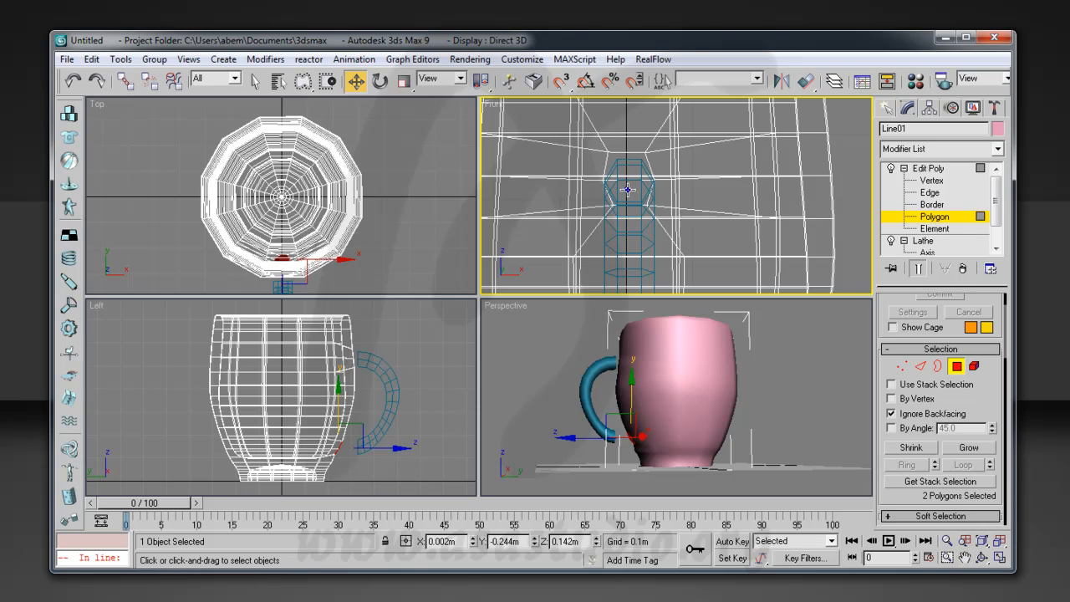
left_click(626, 189, "ctrl")
left_click(617, 167, "ctrl")
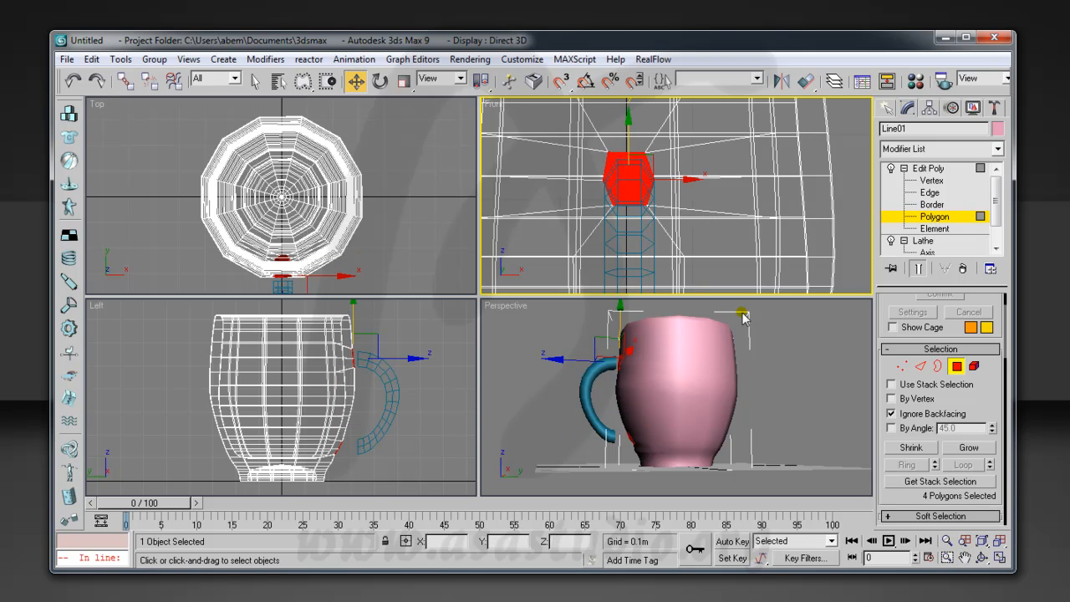
Delete the four selected cup polygons to open both attachment areas, and attach the bent-cylinder handle to the cup object
left_click(837, 360)
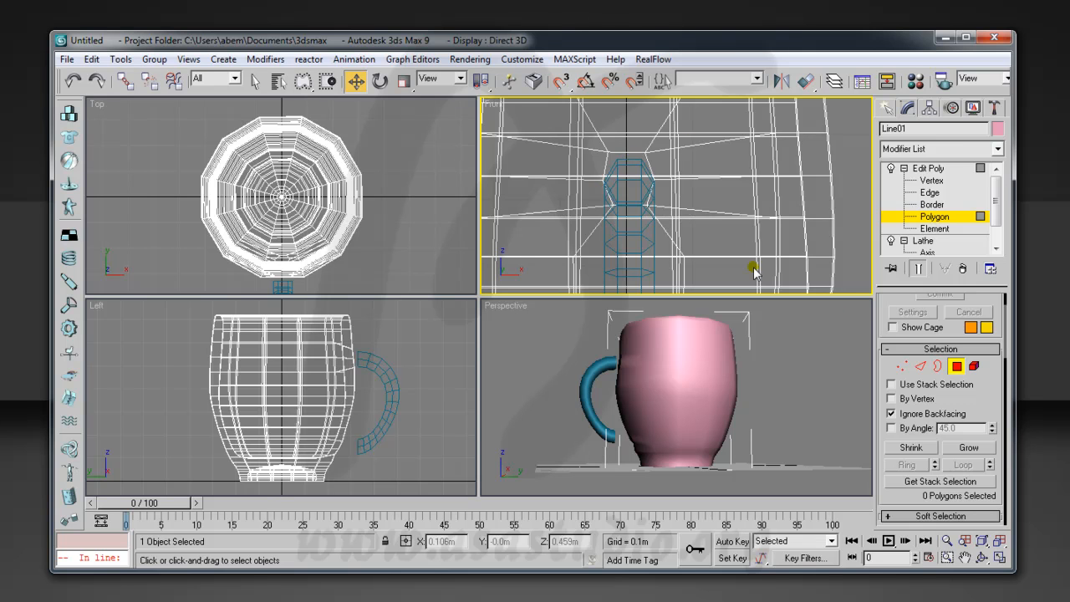
left_click_drag(989, 391, 985, 86)
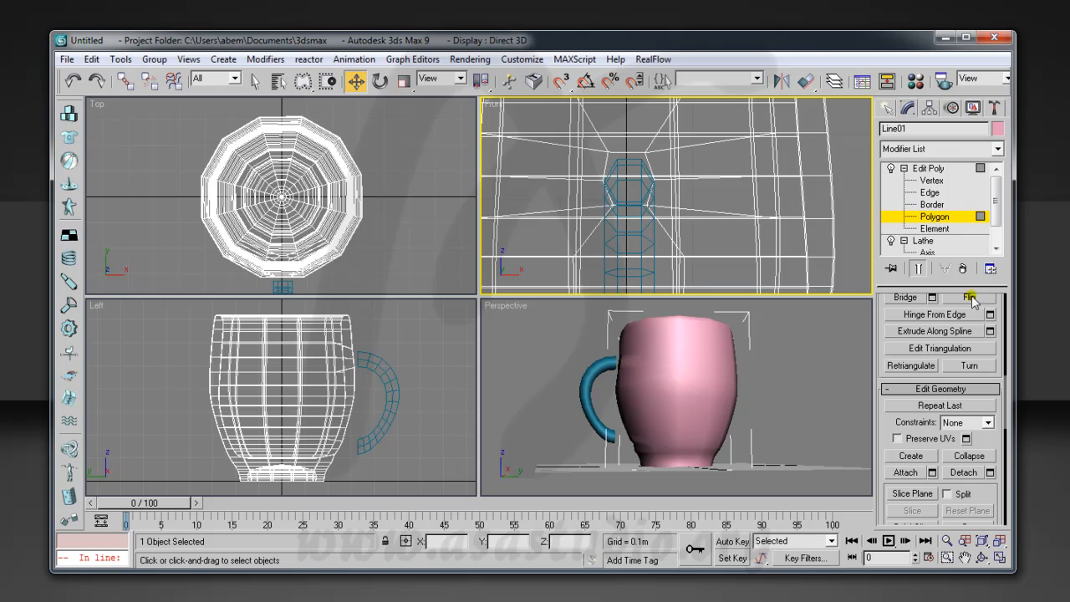
left_click(907, 473)
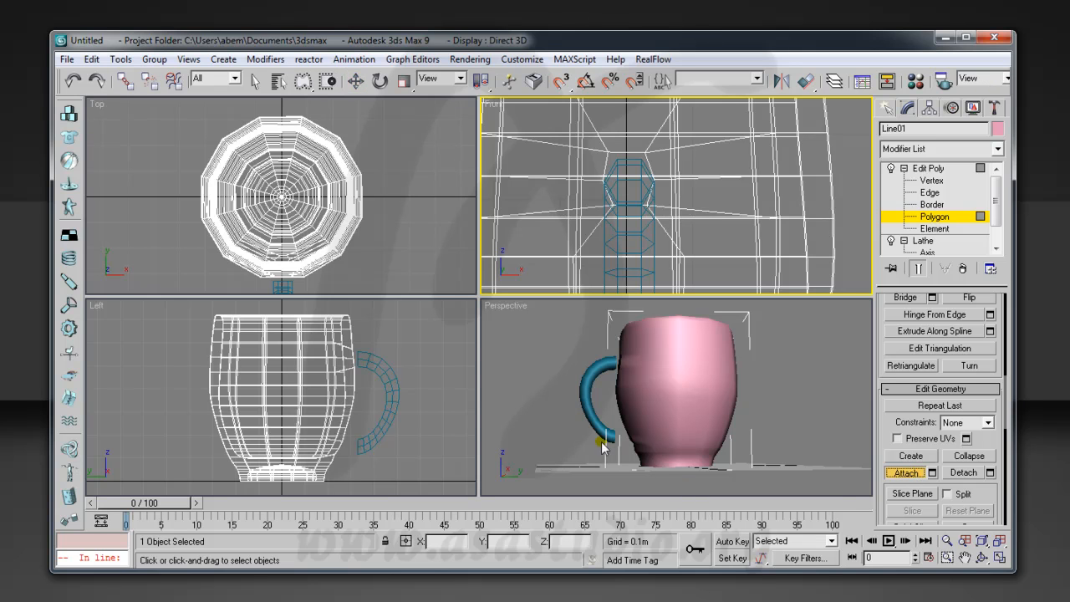
left_click(584, 394)
left_click(584, 394)
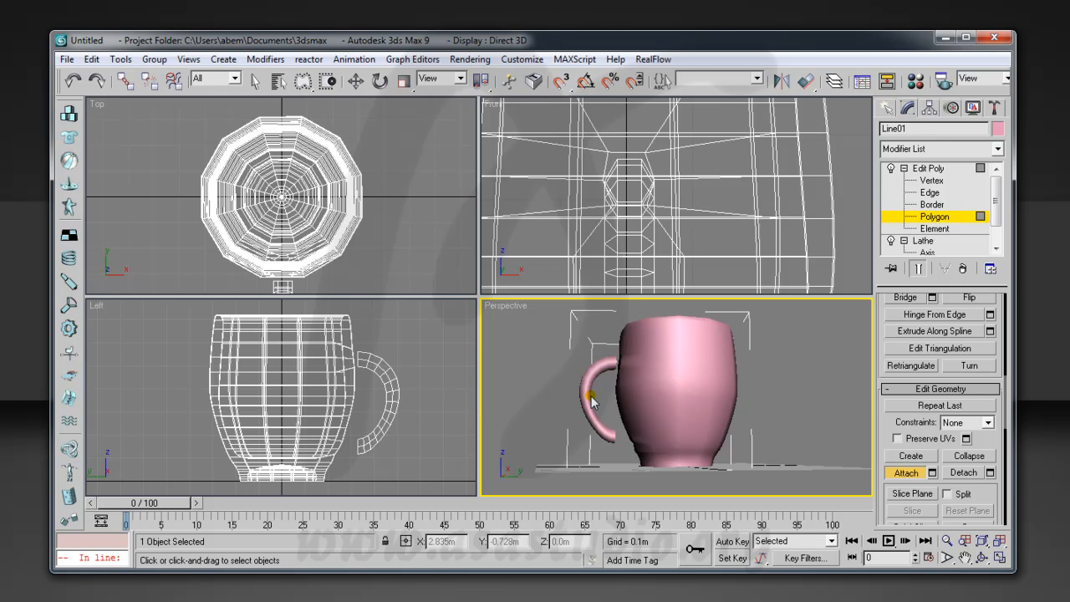
Leave attach mode and delete the end-cap polygons at the lower and upper ends of the handle
left_click(981, 557)
left_click_drag(679, 388, 636, 391)
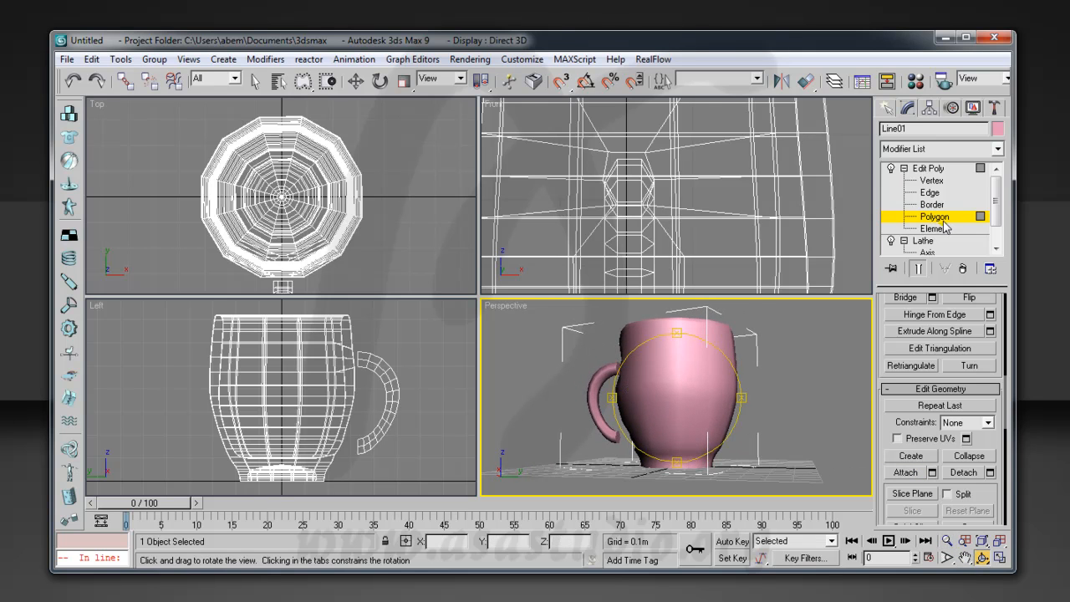
right_click(649, 438)
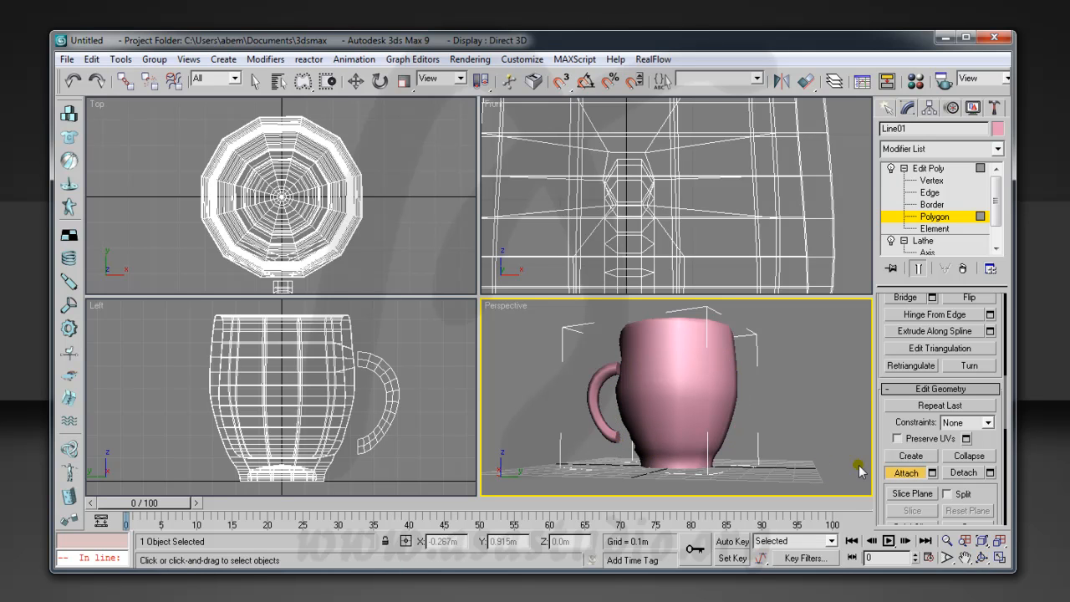
left_click(917, 475)
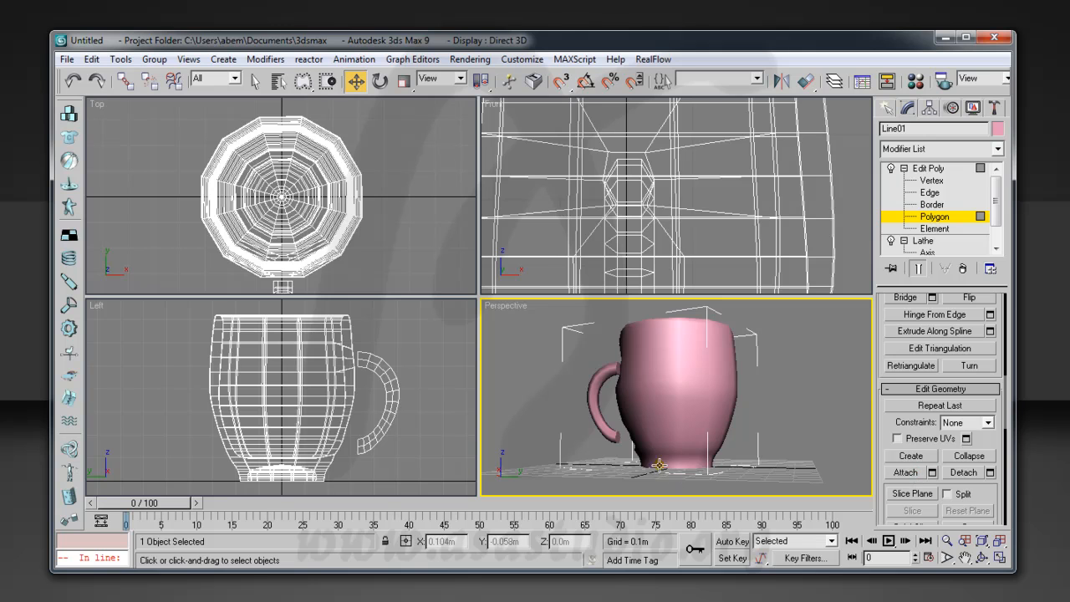
left_click(617, 441)
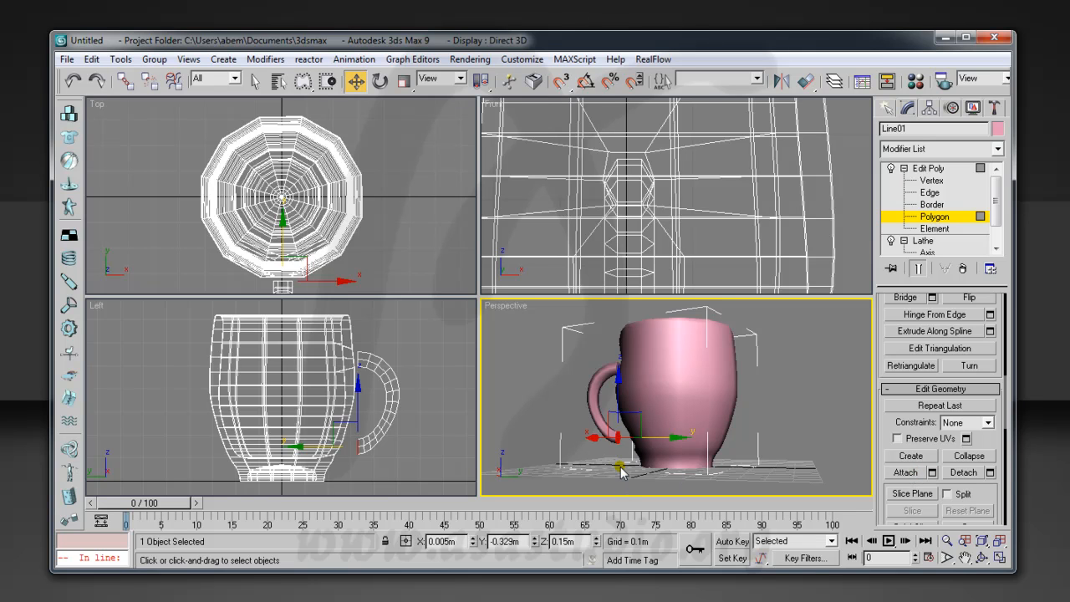
left_click(621, 471)
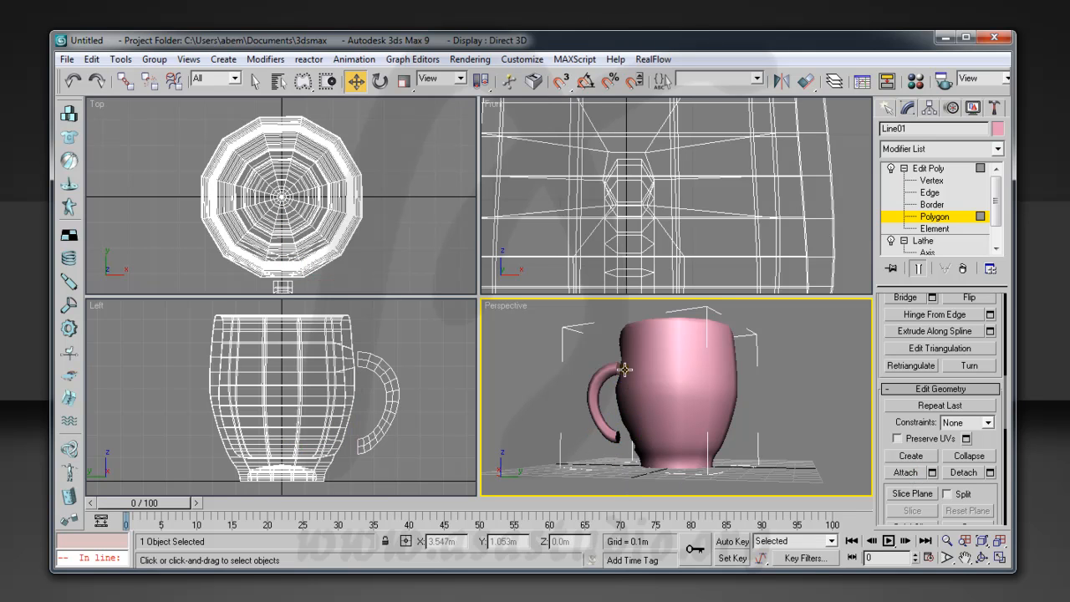
left_click(619, 369)
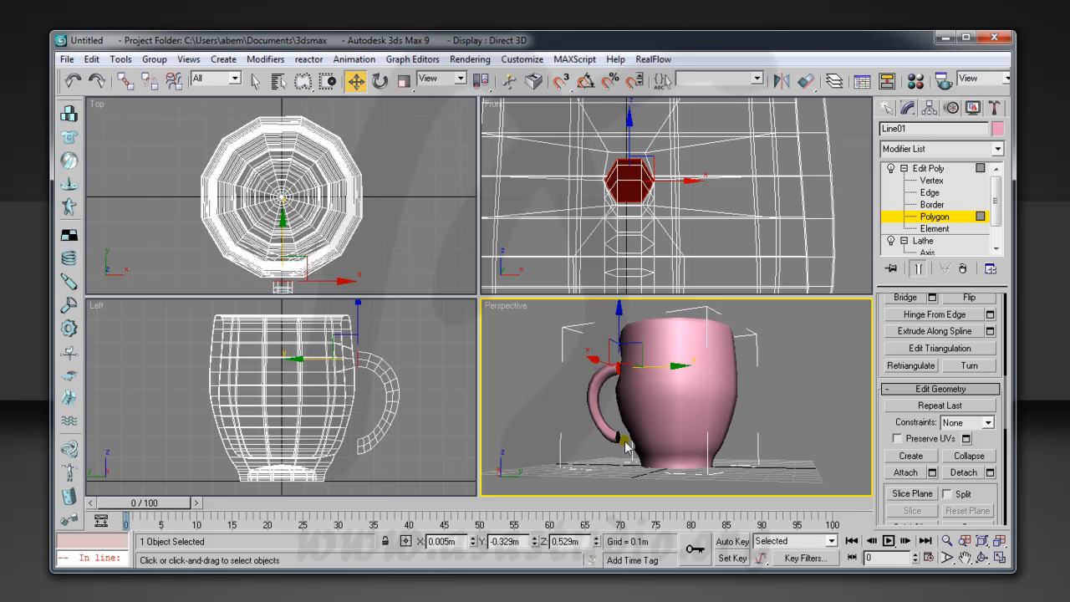
left_click(626, 446)
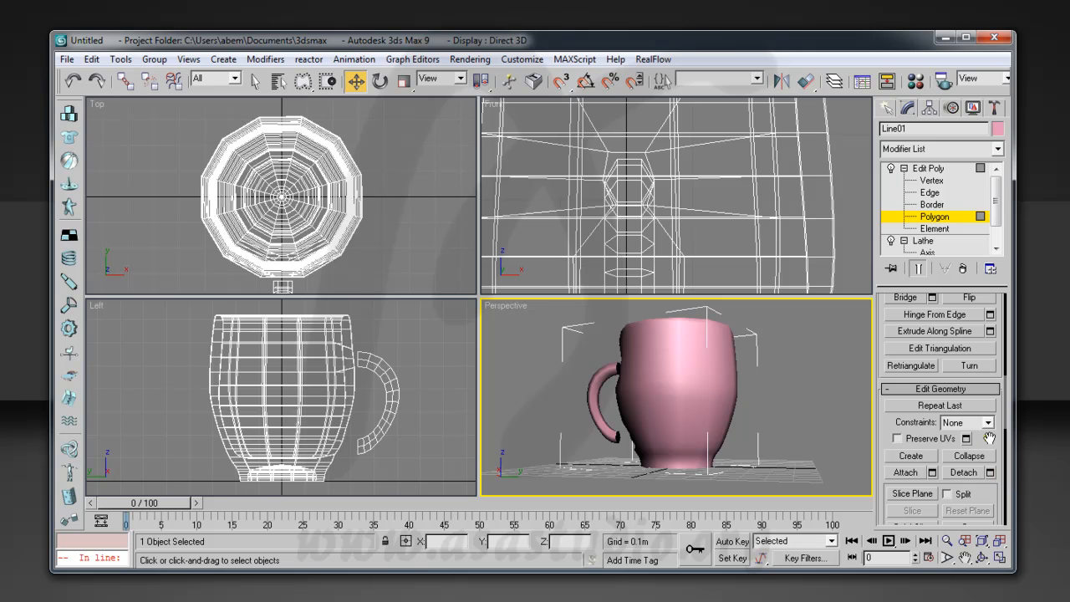
In vertex editing, target-weld the lower handle end's vertices on one side to the matching corners of the cup's lower hexagonal opening
scroll(1001, 351, "up", 5)
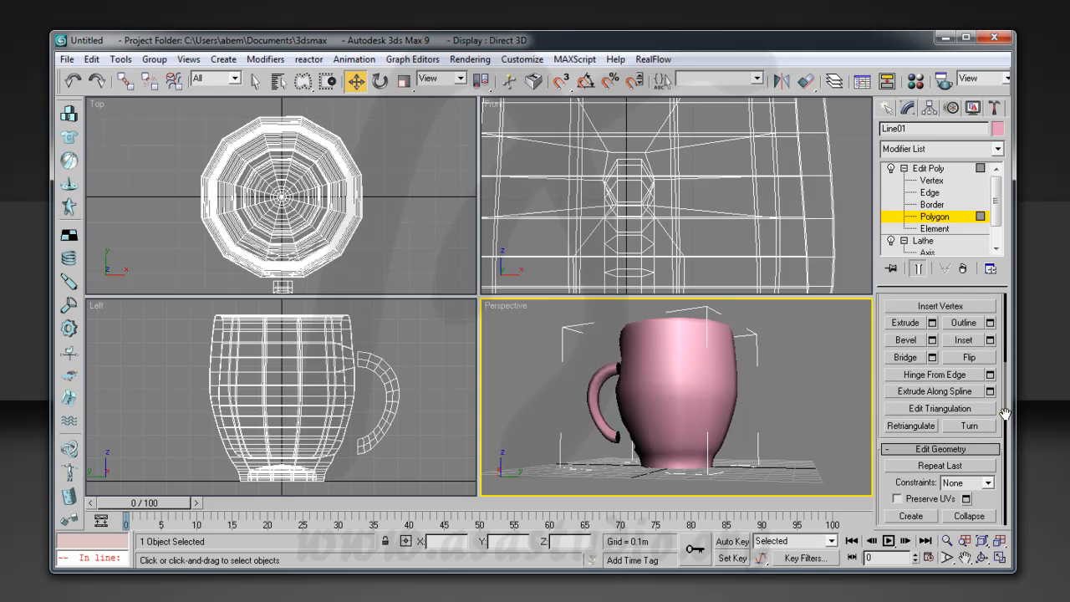
left_click(932, 181)
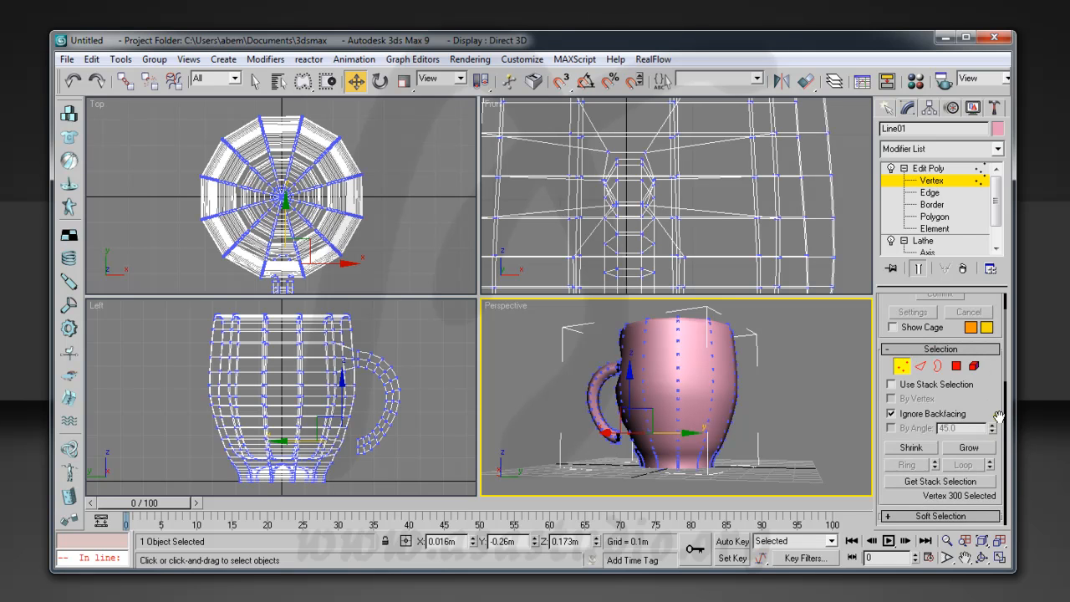
scroll(999, 415, "down", 5)
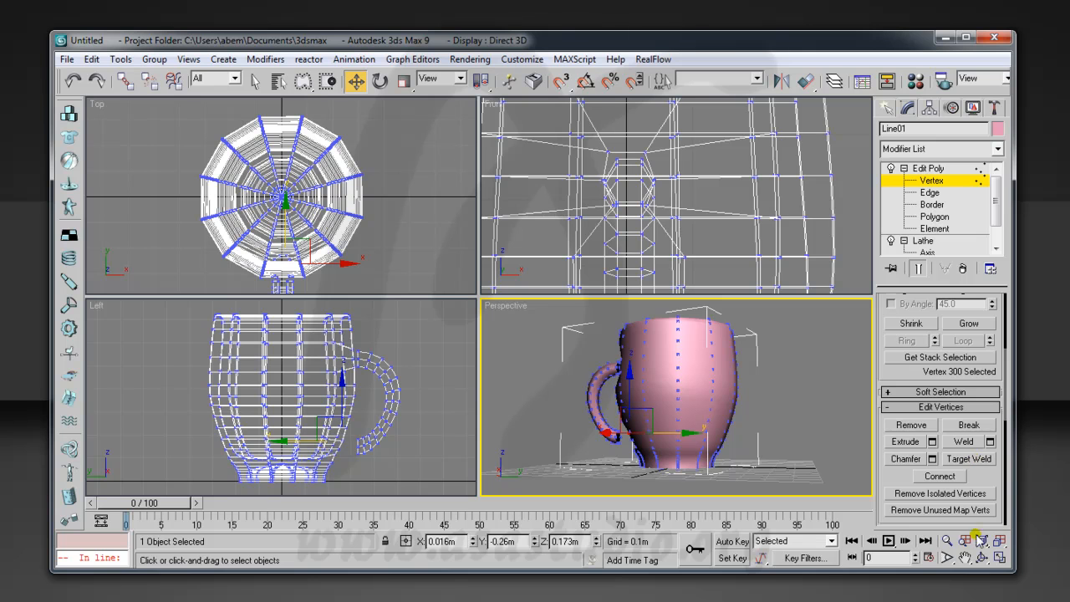
left_click(948, 541)
left_click_drag(640, 448, 640, 413)
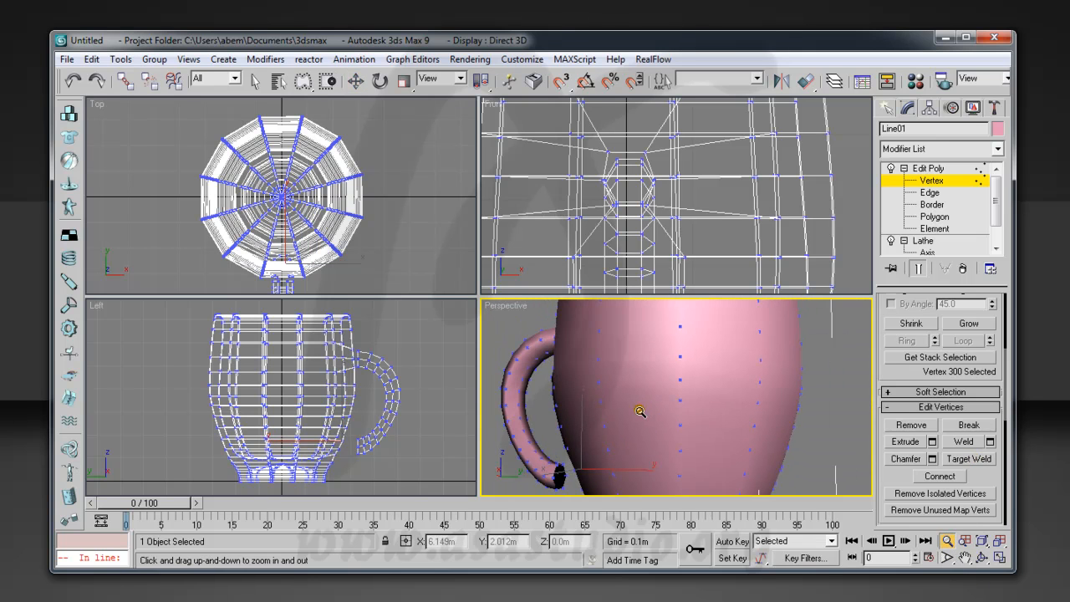
left_click(966, 557)
left_click_drag(639, 459, 780, 408)
left_click(981, 558)
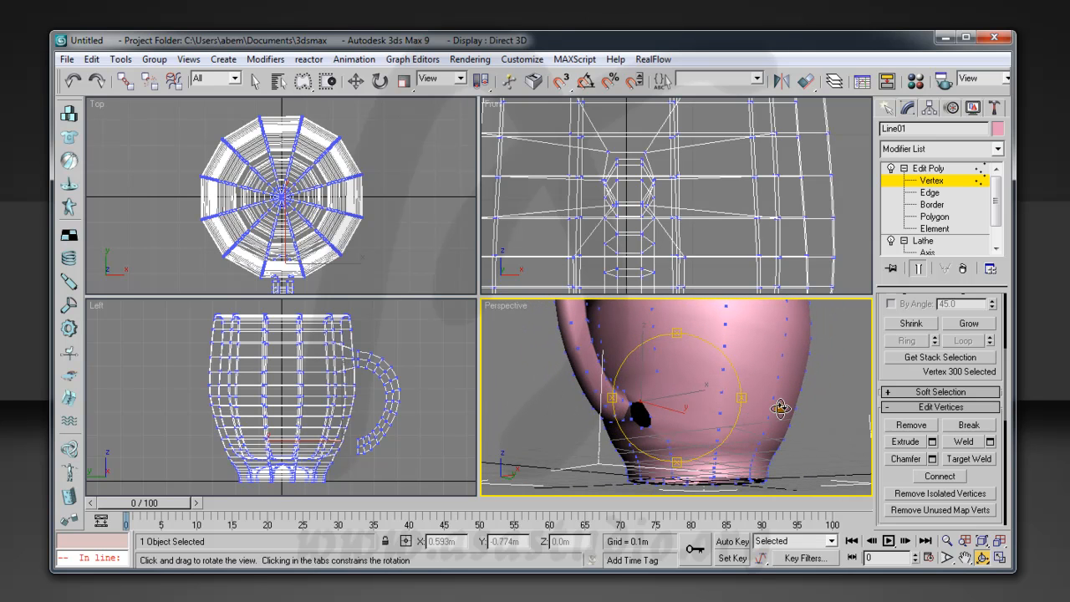
left_click(966, 558)
left_click(948, 541)
left_click_drag(661, 456, 653, 409)
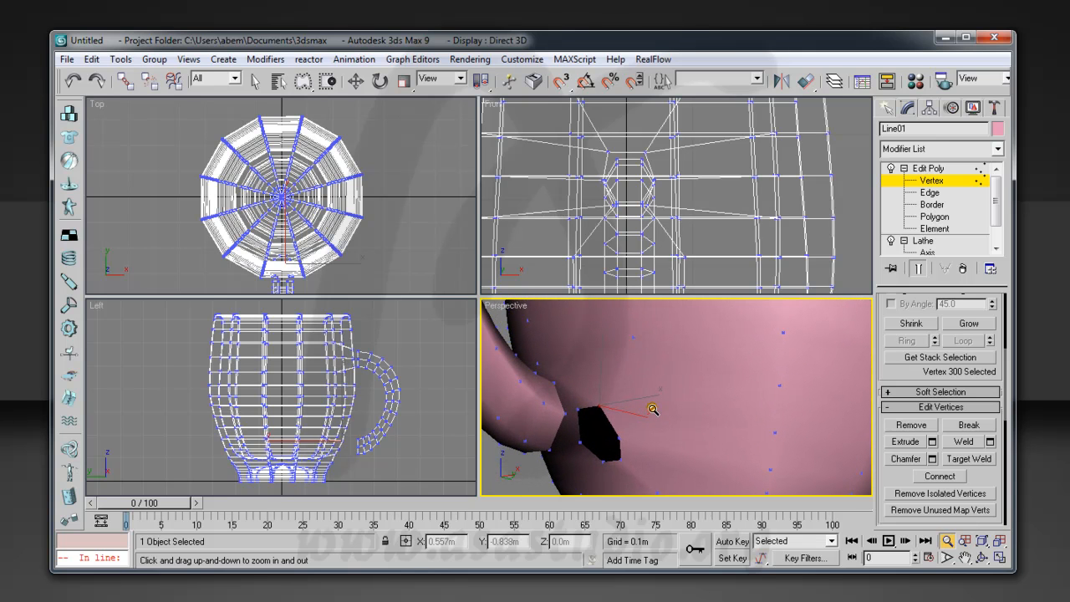
left_click(980, 460)
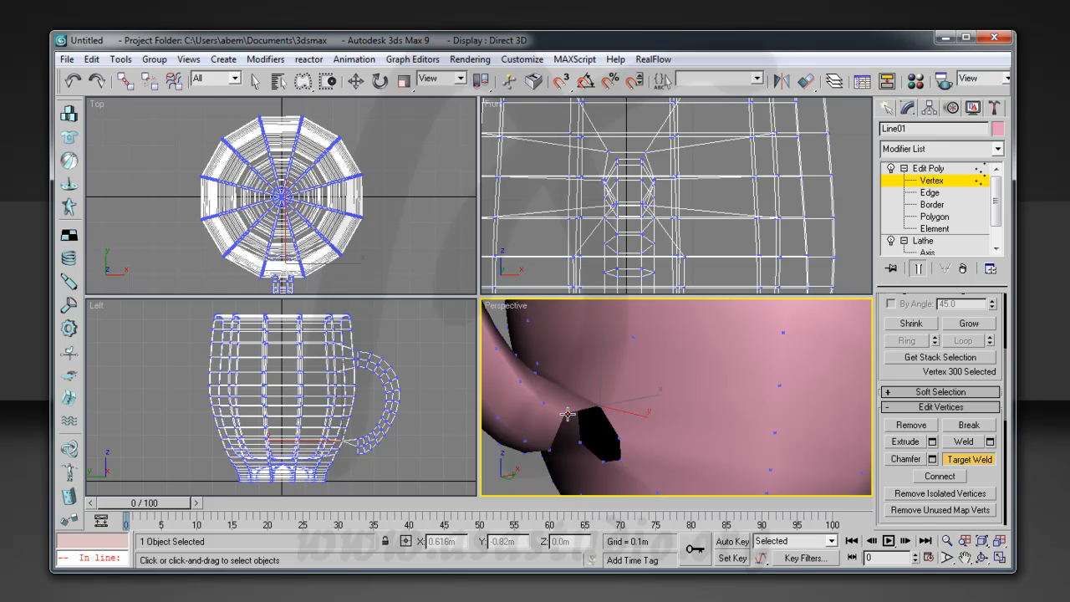
left_click(621, 436)
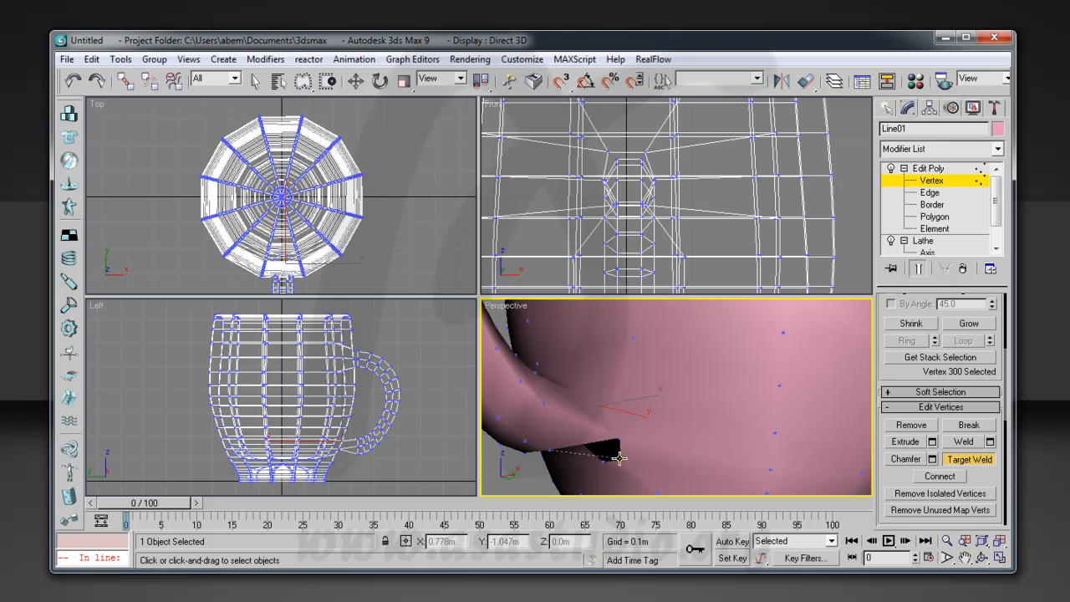
left_click(622, 458)
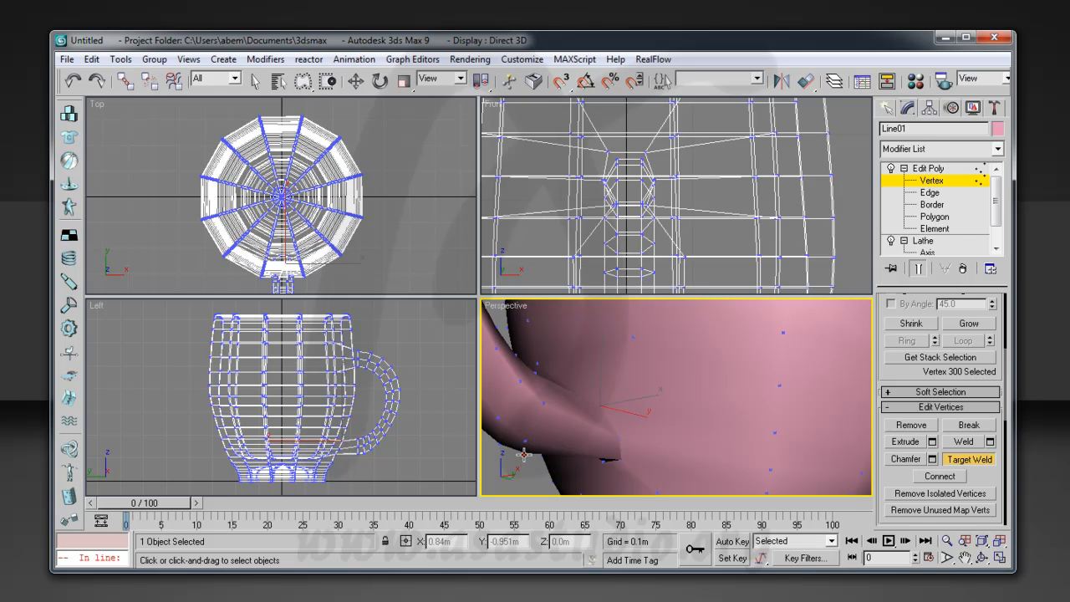
left_click(604, 462)
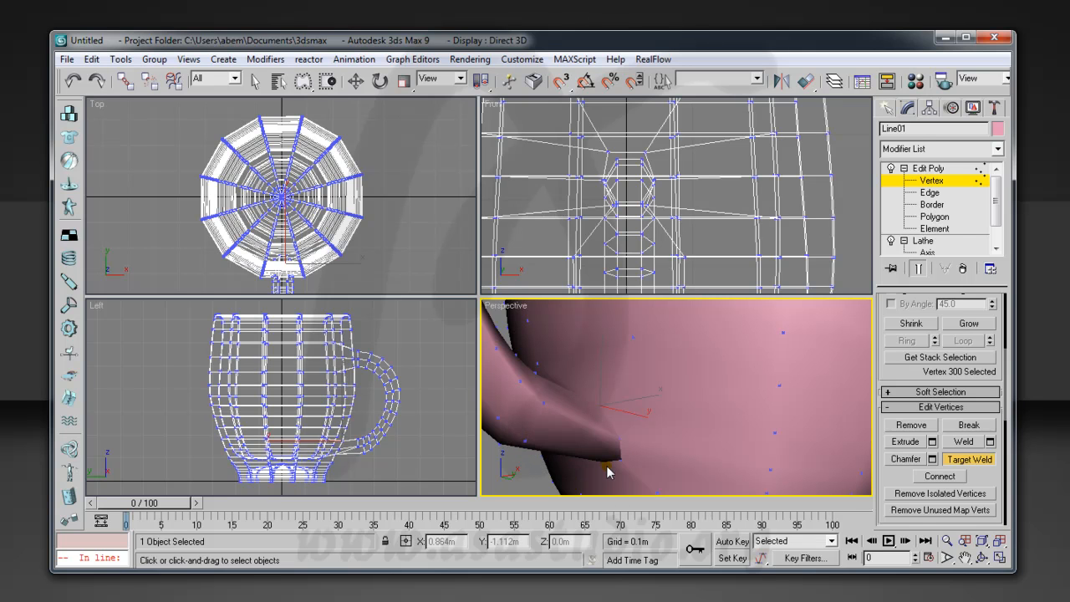
Target-weld the remaining lower handle end vertices on the opposite side to the cup's opening, closing the lower joint
left_click(982, 558)
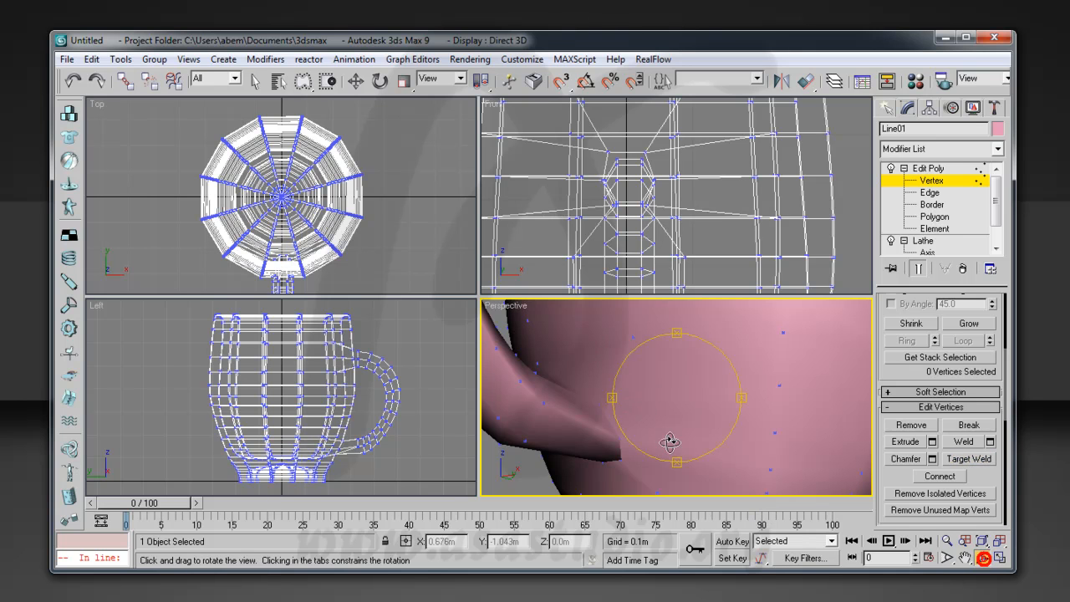
left_click_drag(676, 387, 813, 458)
right_click(815, 459)
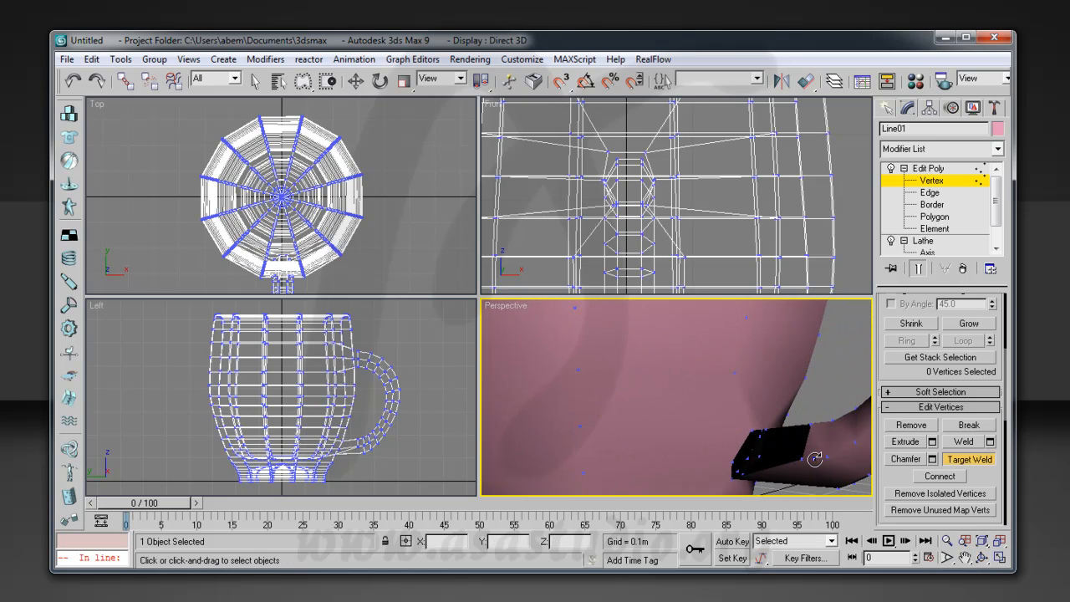
left_click(730, 462)
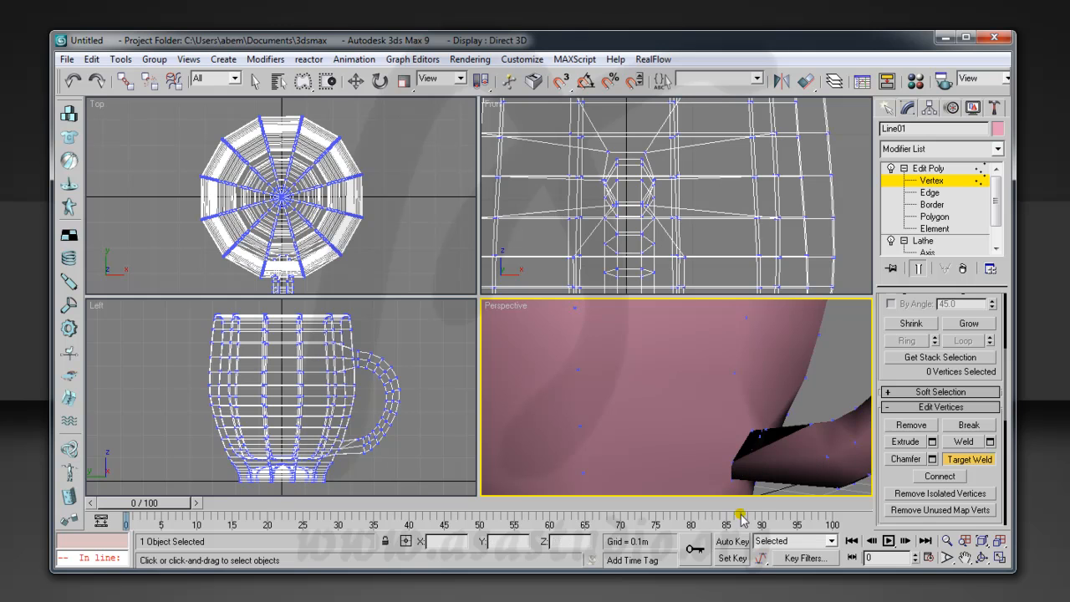
left_click(808, 426)
left_click(752, 431)
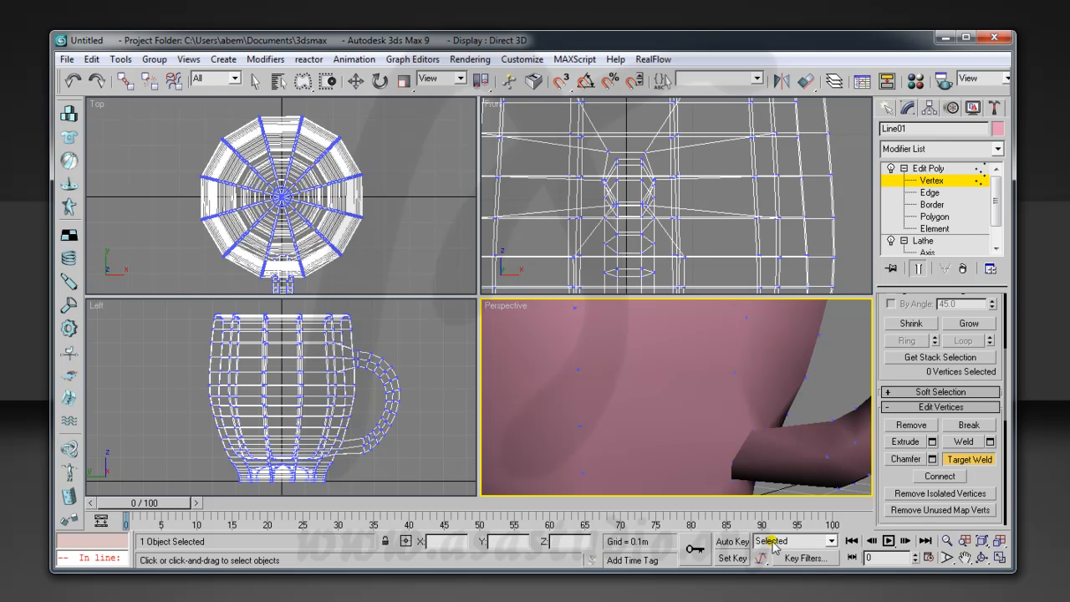
Target-weld the upper handle end's vertices on this side to the matching corners of the cup's upper hexagonal opening
left_click(966, 557)
left_click_drag(789, 334, 800, 331)
left_click_drag(720, 366, 721, 408)
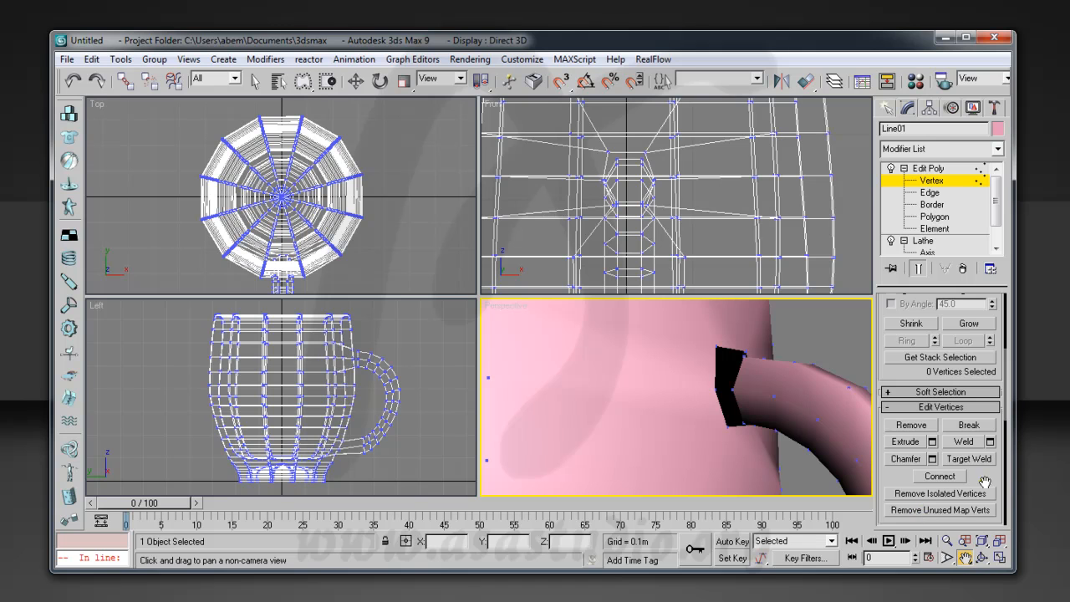
left_click(979, 461)
left_click(741, 421)
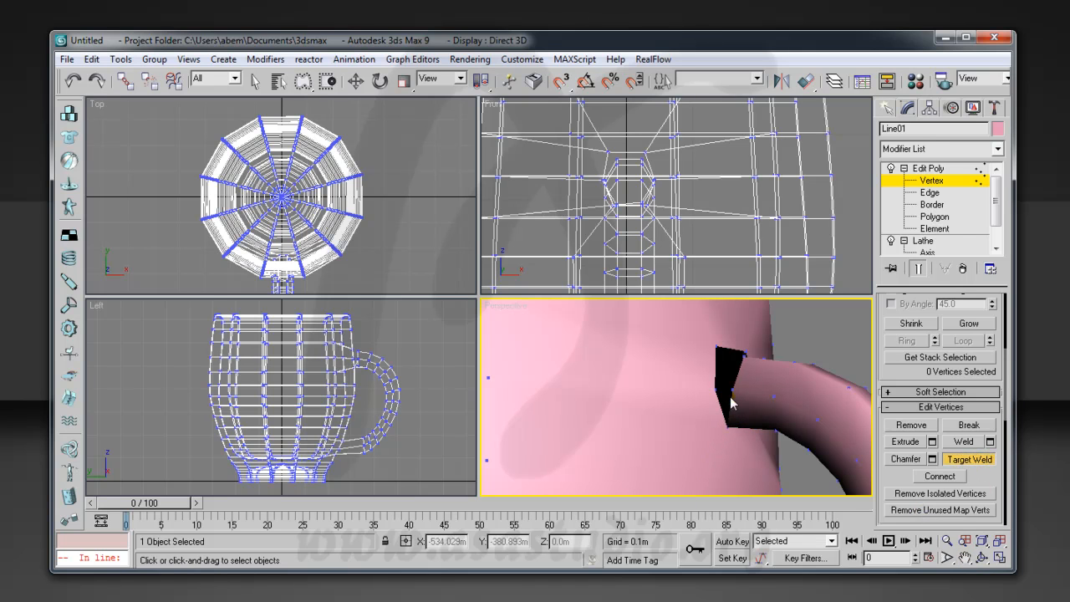
left_click(717, 389)
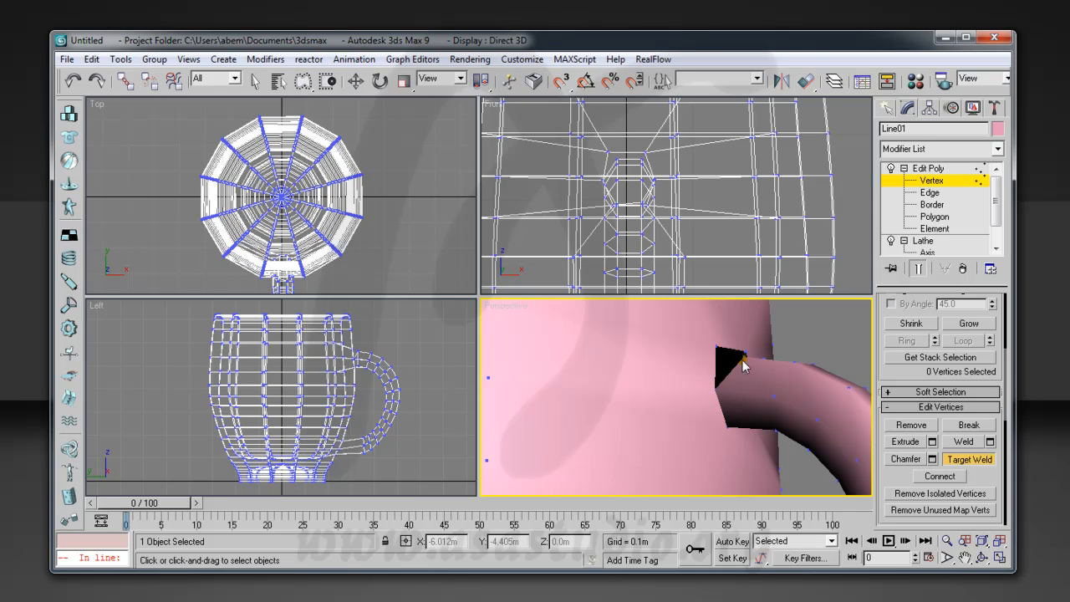
left_click(742, 356)
left_click(716, 345)
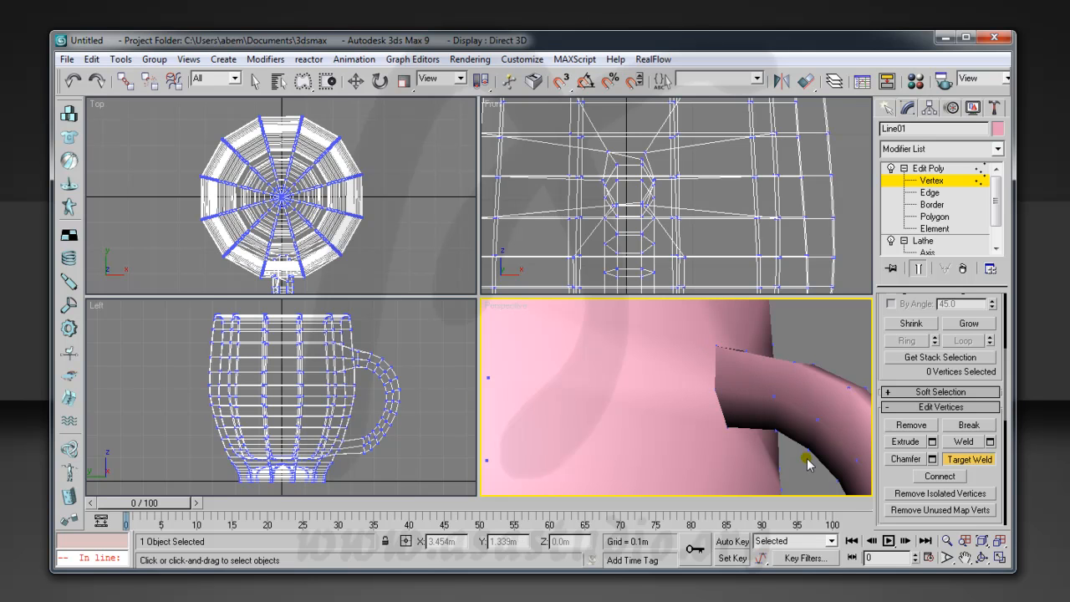
Target-weld the remaining upper handle end vertices on the other side to the cup's opening, and finish target welding
left_click(984, 558)
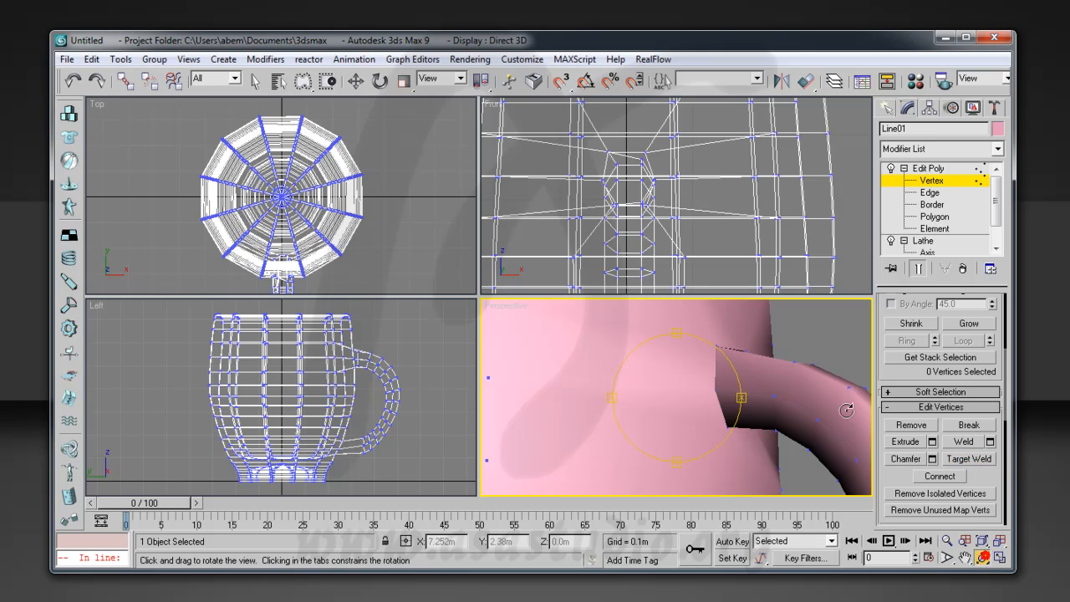
left_click_drag(707, 377, 591, 386)
right_click(645, 398)
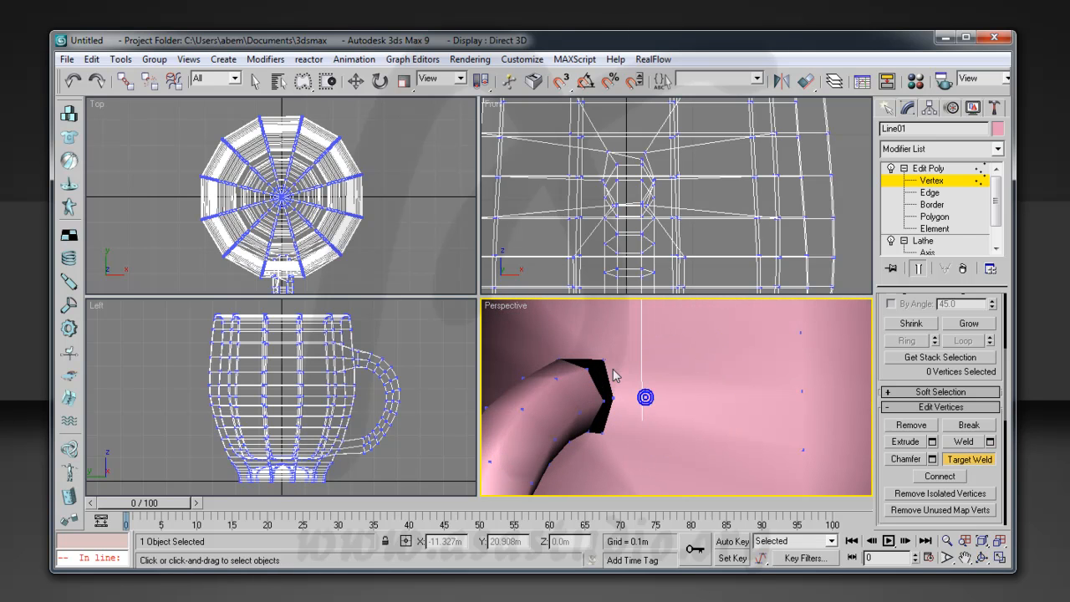
left_click(605, 360)
left_click(611, 399)
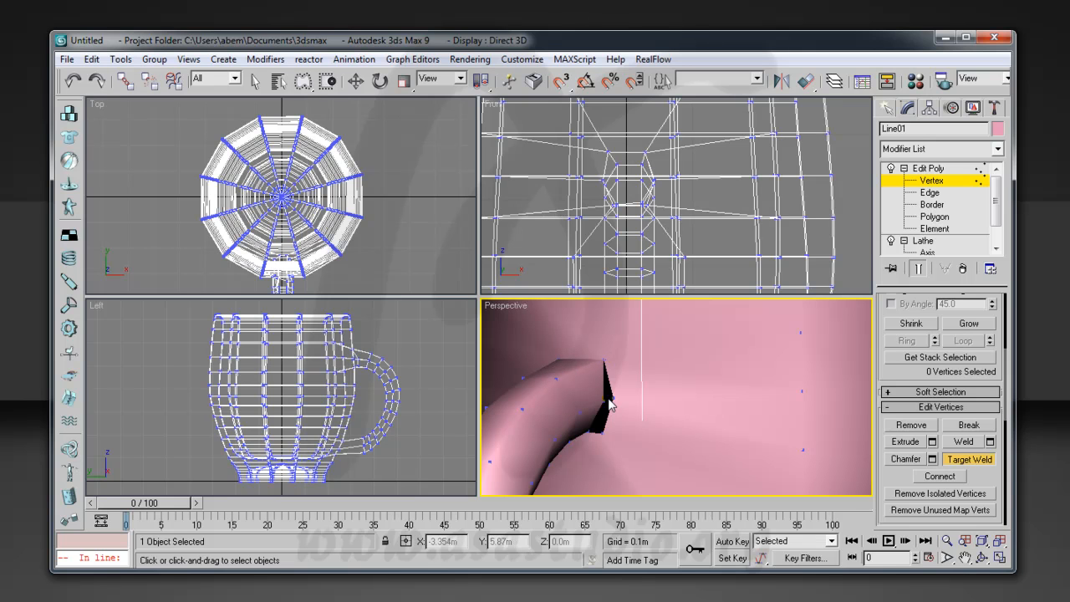
left_click(609, 398)
left_click(612, 436)
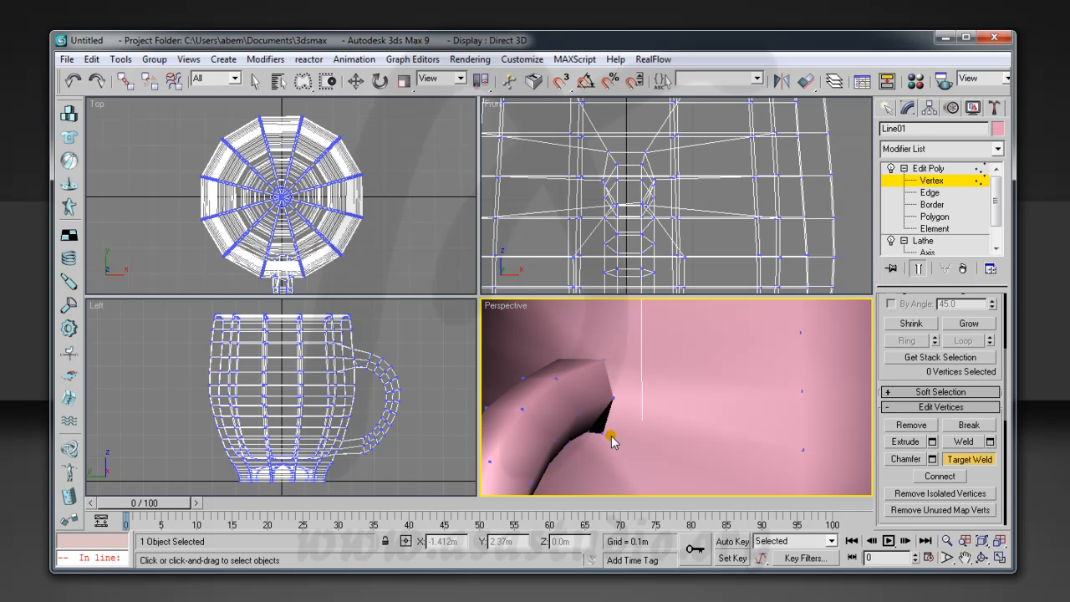
left_click(605, 434)
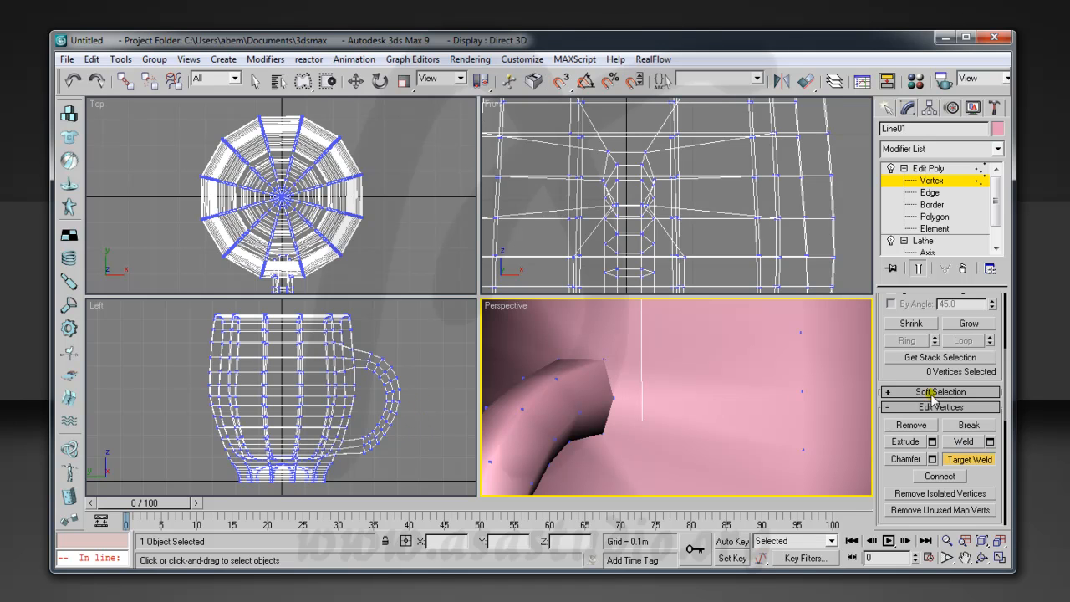
left_click(970, 459)
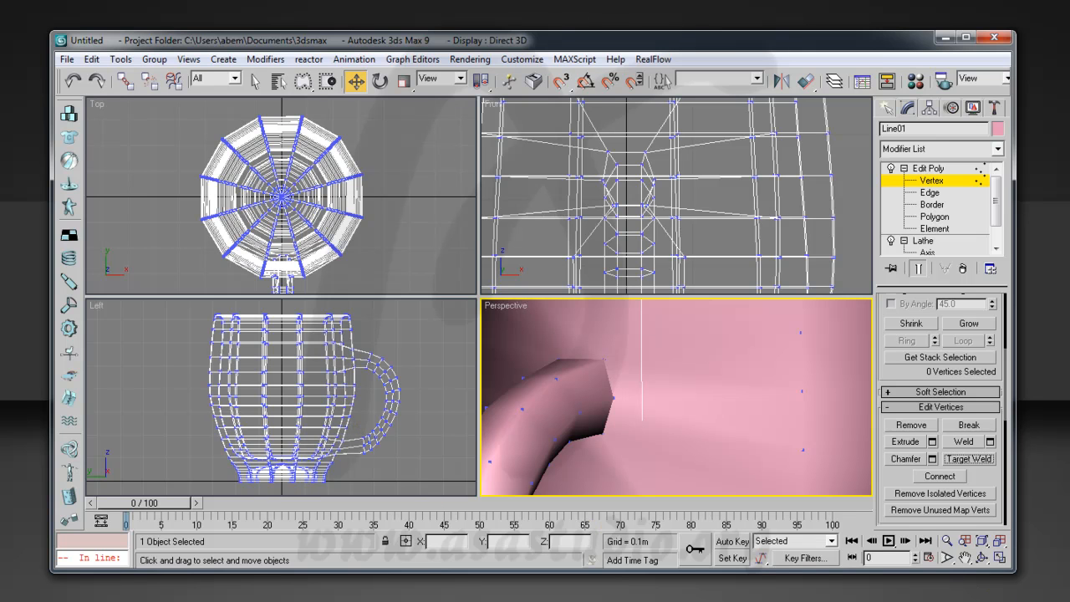
Try to shift the lower handle bend's vertices horizontally toward the cup in the Left view, and undo the attempt
left_click(948, 541)
left_click_drag(381, 416, 370, 370)
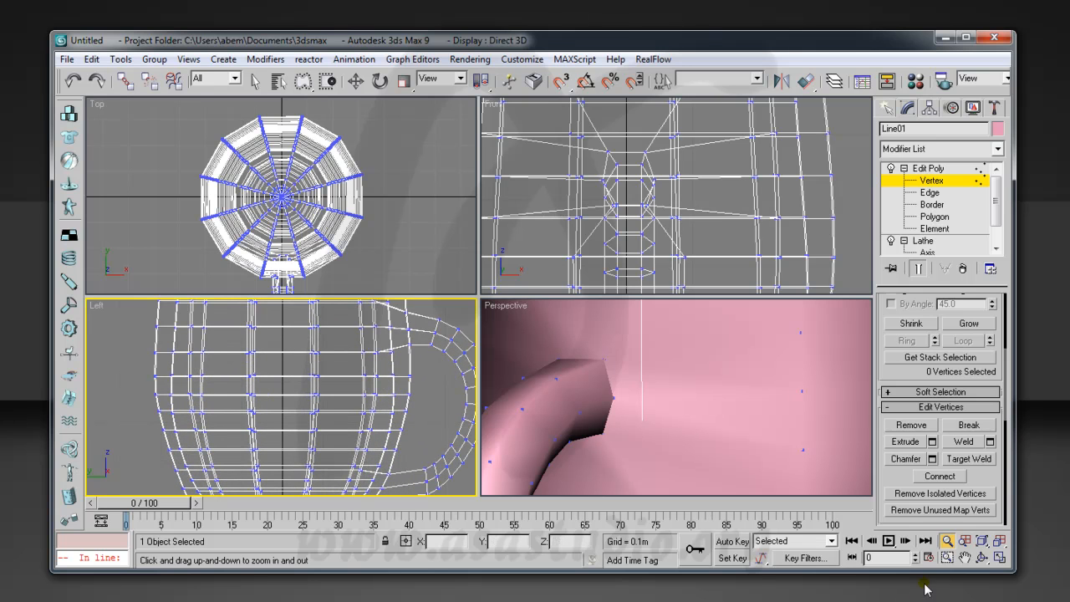
left_click(964, 558)
left_click_drag(440, 428, 342, 423)
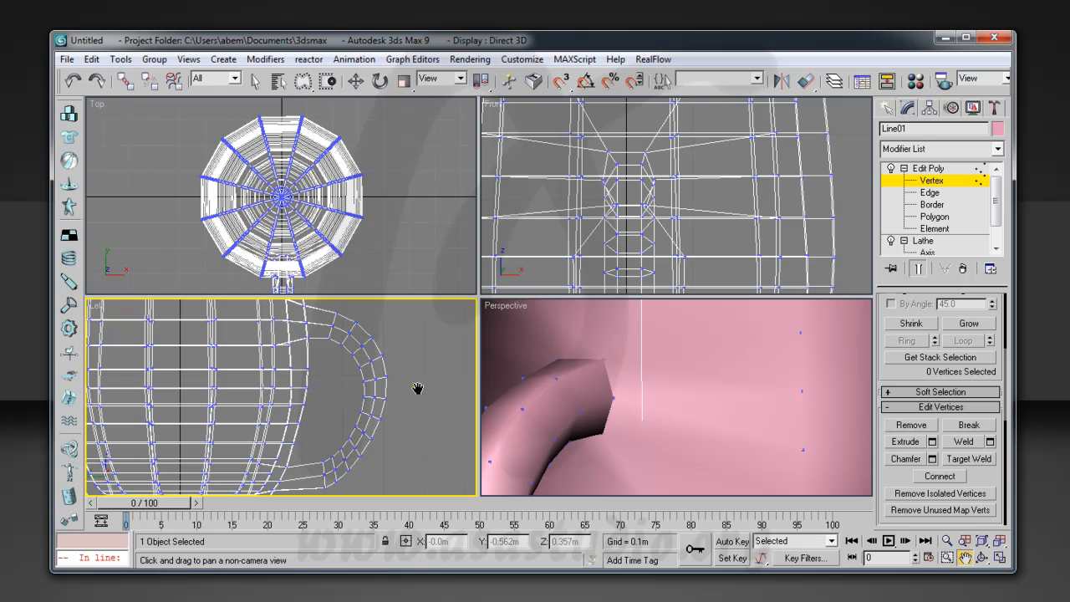
key("w")
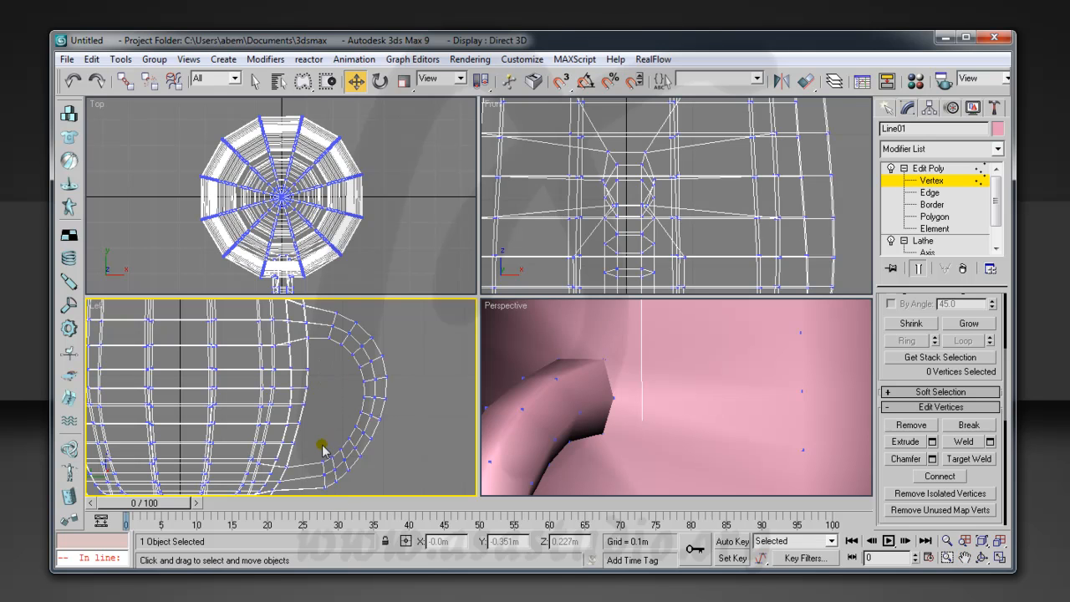
left_click_drag(331, 463, 332, 482)
key("1")
key("1")
mouse_move(318, 431)
left_mouse_down()
mouse_move(354, 438)
mouse_move(361, 485)
mouse_move(309, 493)
mouse_move(314, 445)
left_mouse_up()
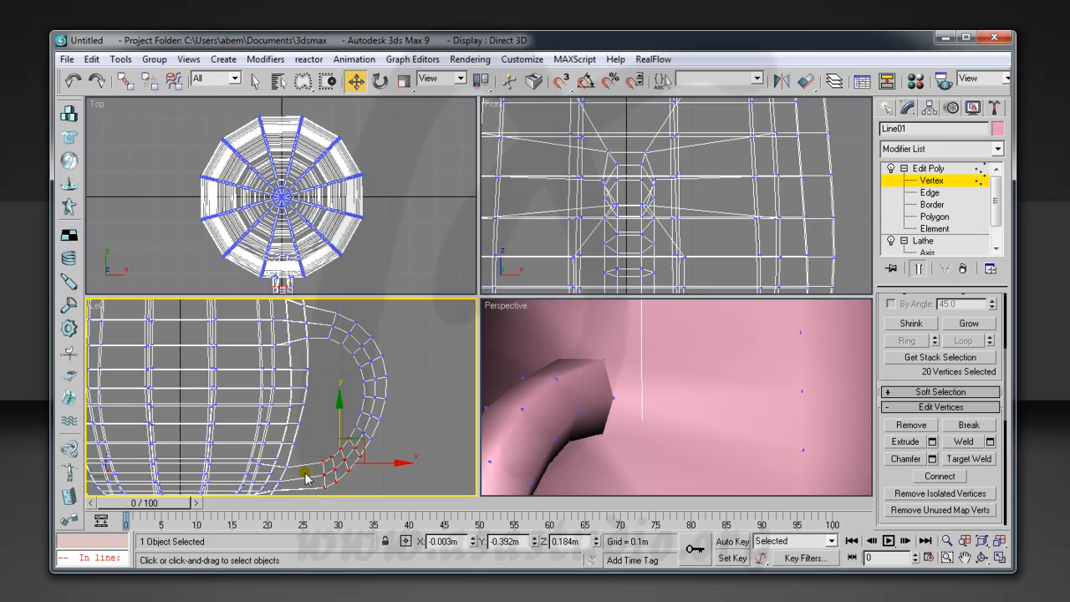
left_click_drag(402, 461, 386, 462)
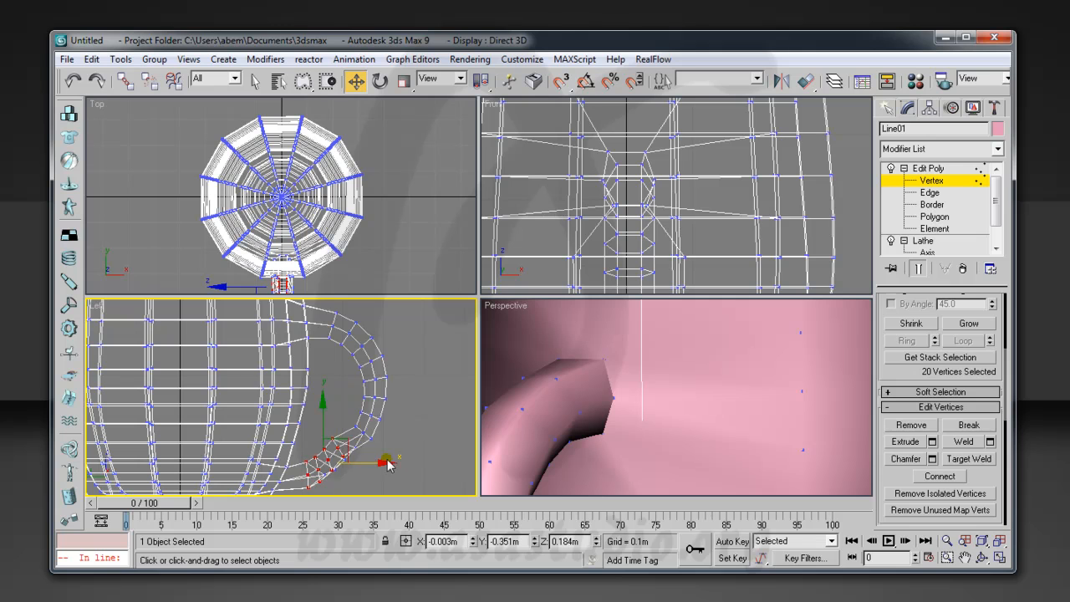
left_click(381, 80)
left_click_drag(365, 426, 375, 434)
left_click(460, 399)
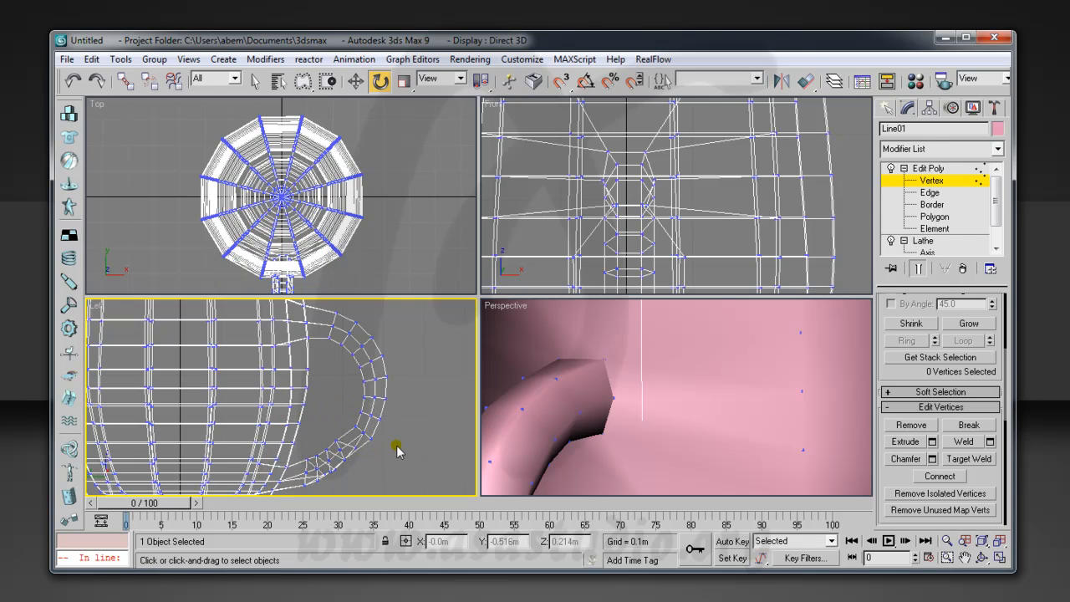
key("ctrl+z")
key("ctrl+z")
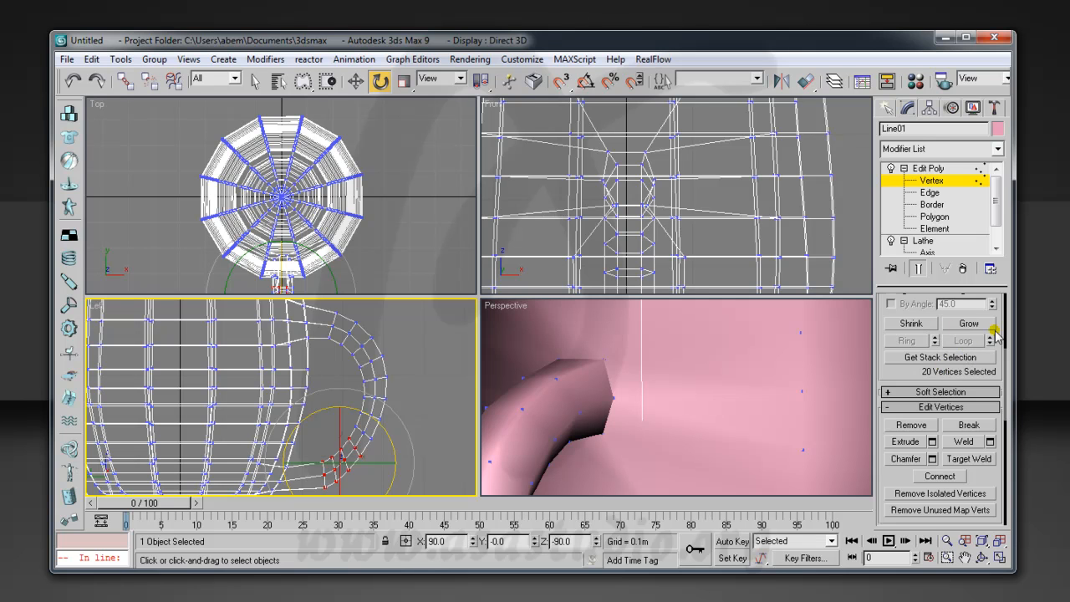
With Ignore Backfacing turned off, rotate the lower handle bend's vertices in the Left view and shift them toward the cup
left_click_drag(997, 318, 1008, 428)
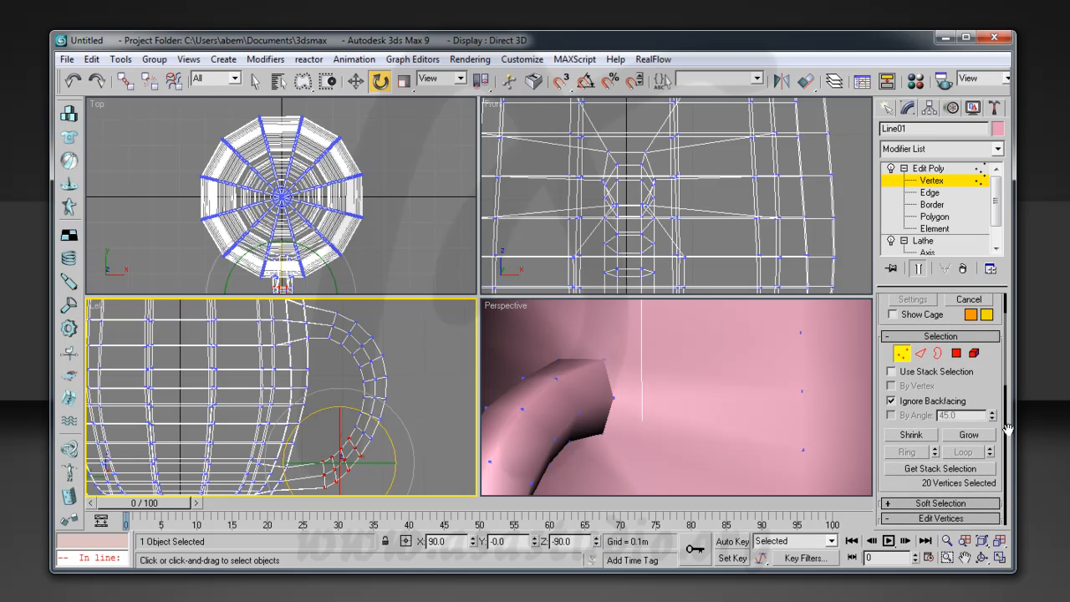
left_click(892, 402)
left_click(436, 464)
mouse_move(341, 422)
left_mouse_down()
mouse_move(368, 455)
mouse_move(335, 493)
mouse_move(306, 497)
mouse_move(313, 443)
mouse_move(336, 426)
left_mouse_up()
left_click_drag(397, 443, 402, 461)
left_click(355, 82)
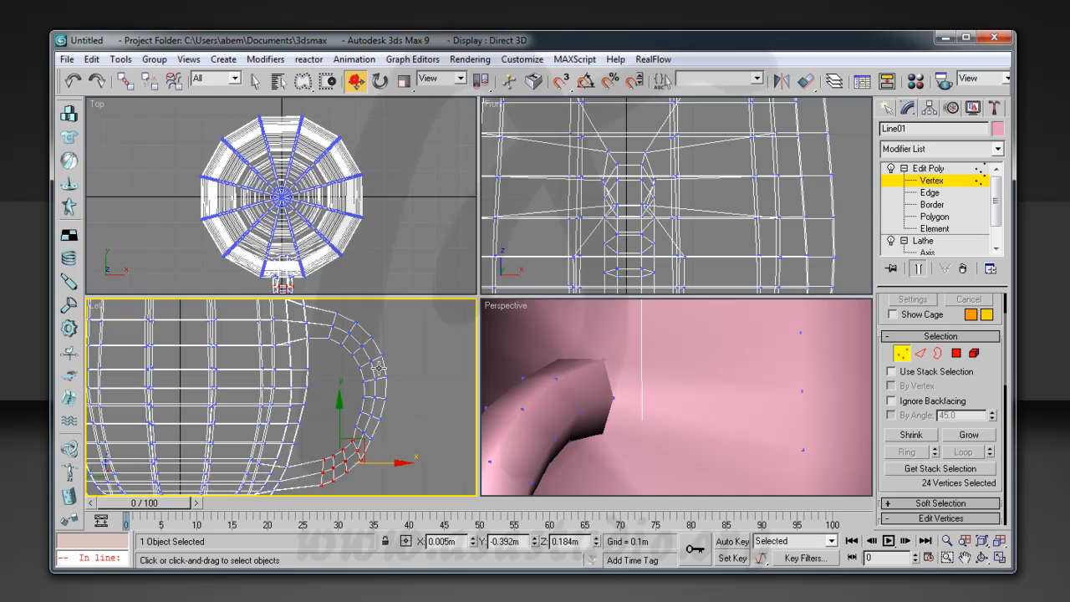
left_click_drag(351, 436, 338, 436)
Move the upper handle bend's vertices up and outward in the Left view, and rotate them to follow the handle's curve
mouse_move(311, 374)
left_mouse_down()
mouse_move(353, 314)
mouse_move(375, 354)
mouse_move(327, 372)
left_mouse_up()
left_click_drag(370, 313, 382, 306)
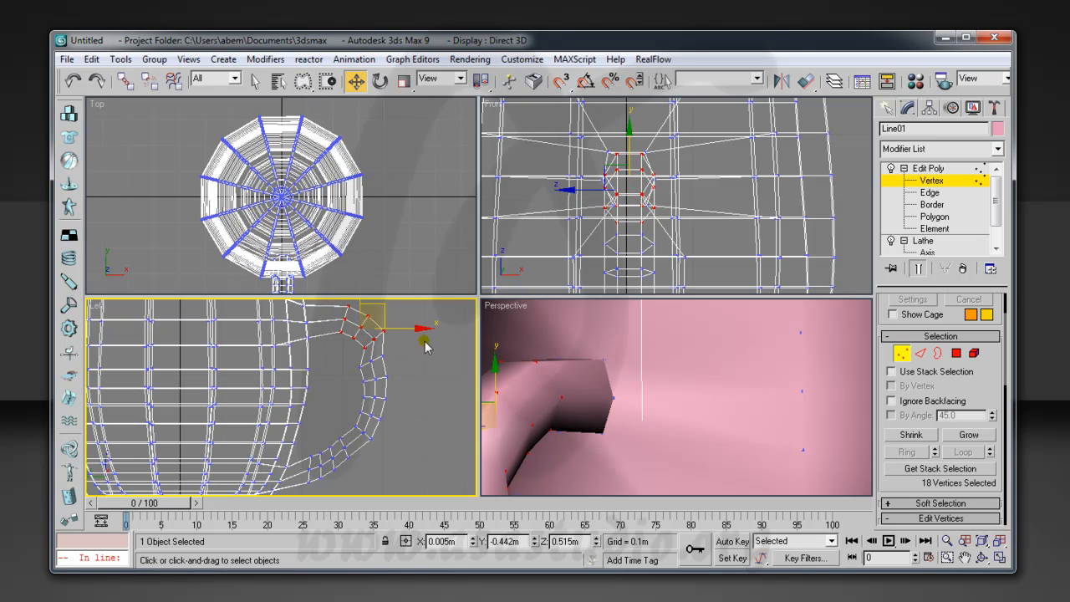
left_click(380, 80)
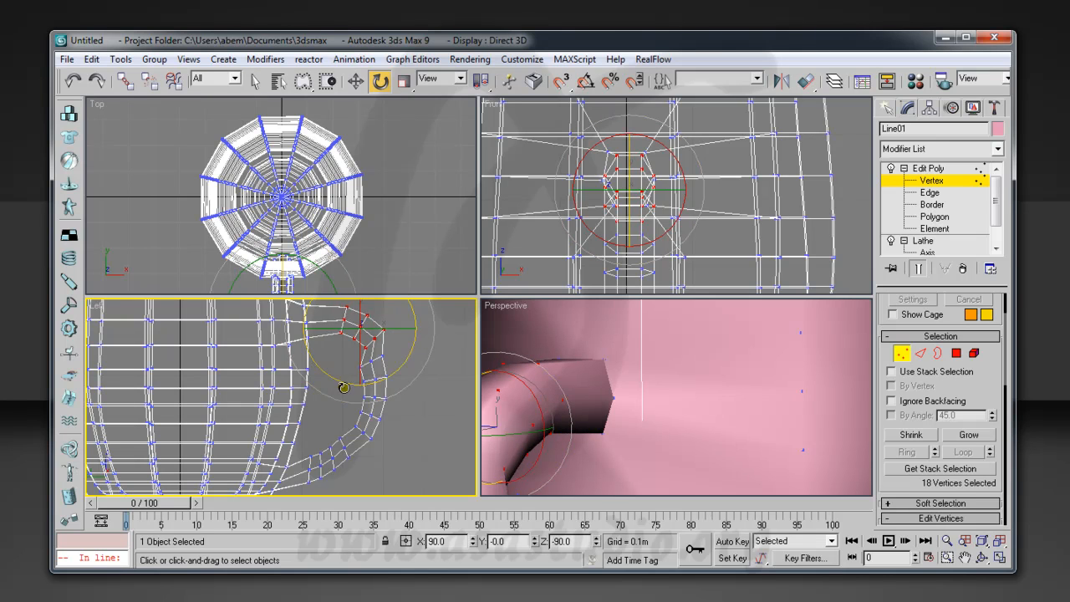
left_click(435, 383)
Move the vertices of the handle's outer middle section outward and slightly up to round out the curve
mouse_move(349, 359)
left_mouse_down()
mouse_move(377, 352)
mouse_move(407, 366)
mouse_move(396, 407)
mouse_move(357, 404)
mouse_move(338, 379)
left_mouse_up()
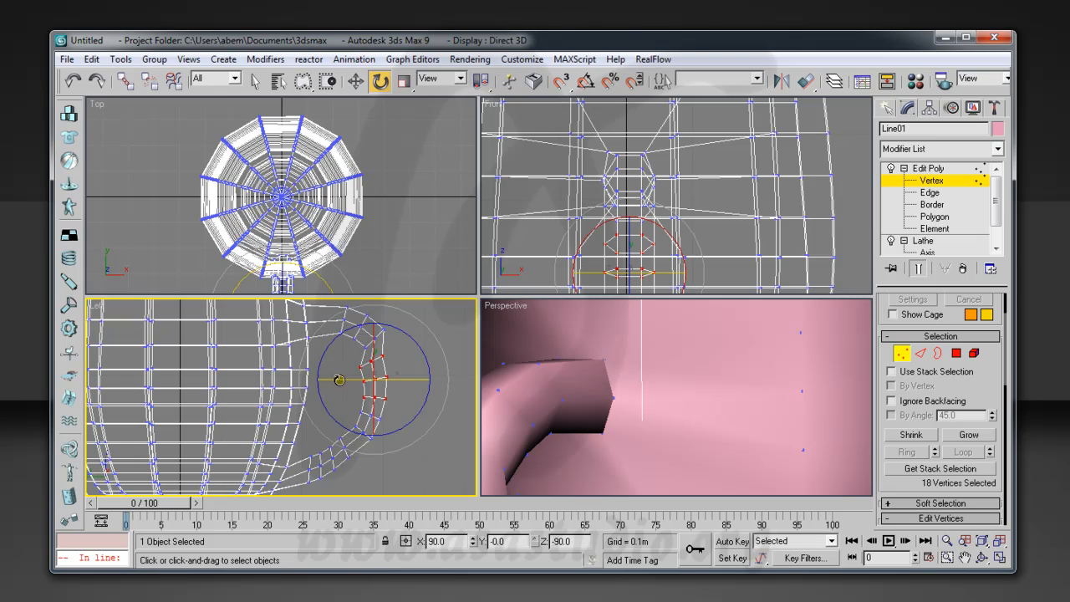
left_click(356, 81)
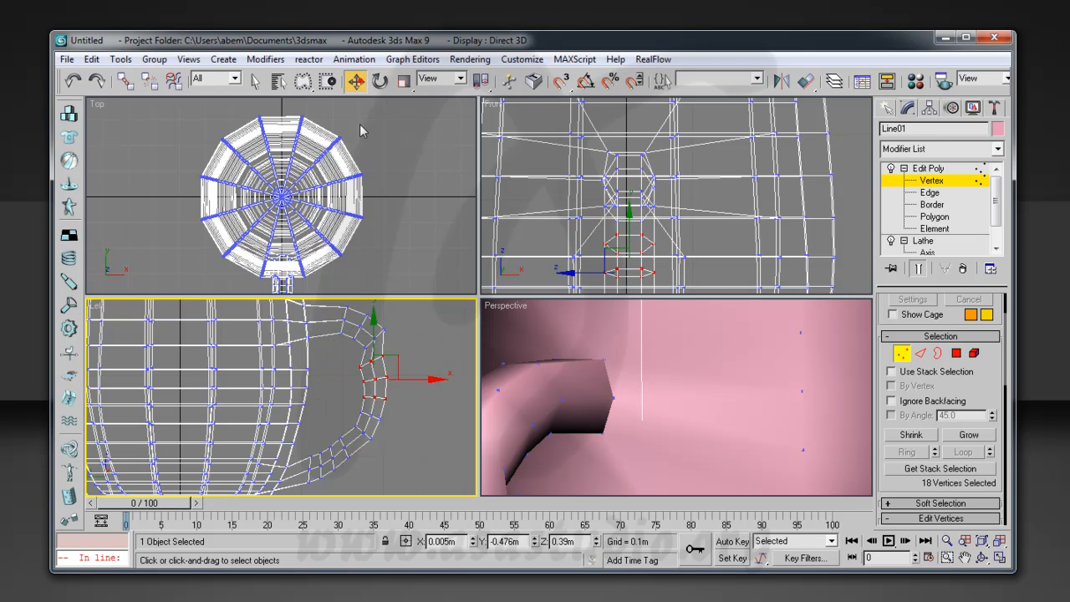
left_click_drag(394, 358, 413, 349)
Reposition the vertex rings near the handle's lower joint, shifting them toward the cup to even out the curve
mouse_move(349, 401)
left_mouse_down()
mouse_move(386, 412)
mouse_move(376, 430)
mouse_move(349, 402)
mouse_move(406, 390)
mouse_move(343, 415)
mouse_move(397, 430)
mouse_move(382, 414)
mouse_move(365, 442)
mouse_move(328, 452)
mouse_move(335, 442)
mouse_move(329, 464)
mouse_move(331, 434)
mouse_move(332, 467)
mouse_move(310, 483)
left_mouse_up()
left_click(343, 464)
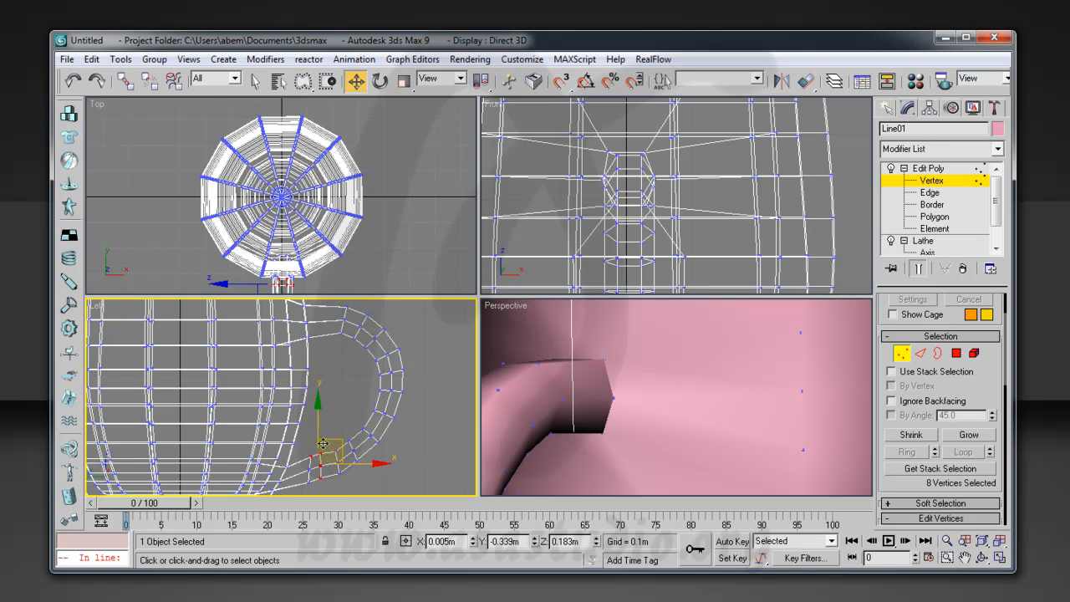
left_click(328, 437)
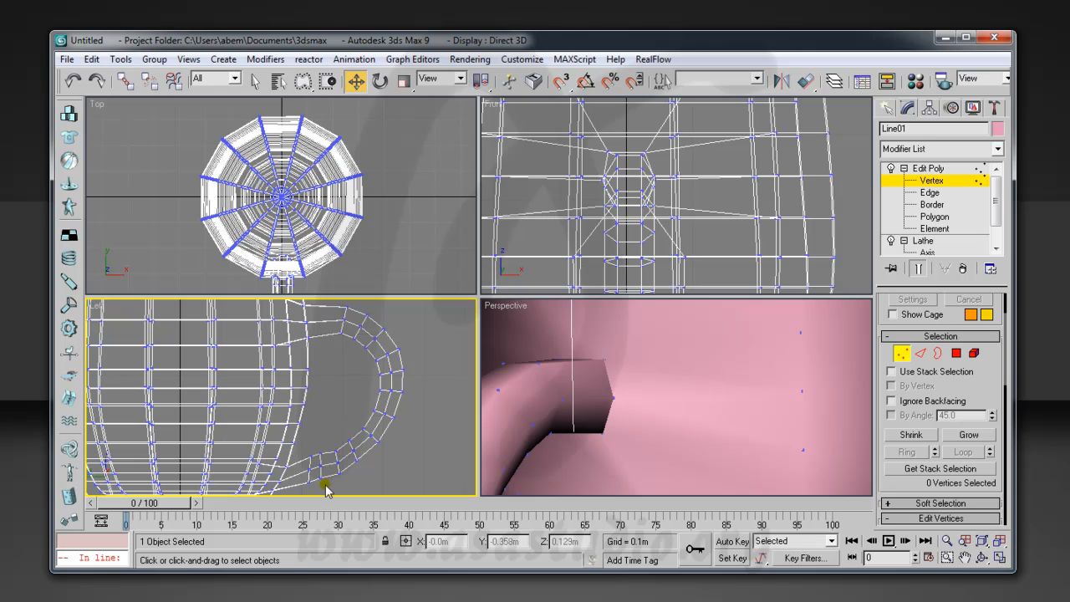
mouse_move(316, 445)
left_mouse_down()
mouse_move(332, 464)
mouse_move(323, 486)
mouse_move(311, 468)
mouse_move(318, 447)
mouse_move(347, 447)
mouse_move(302, 493)
mouse_move(298, 446)
mouse_move(327, 450)
mouse_move(317, 460)
left_mouse_up()
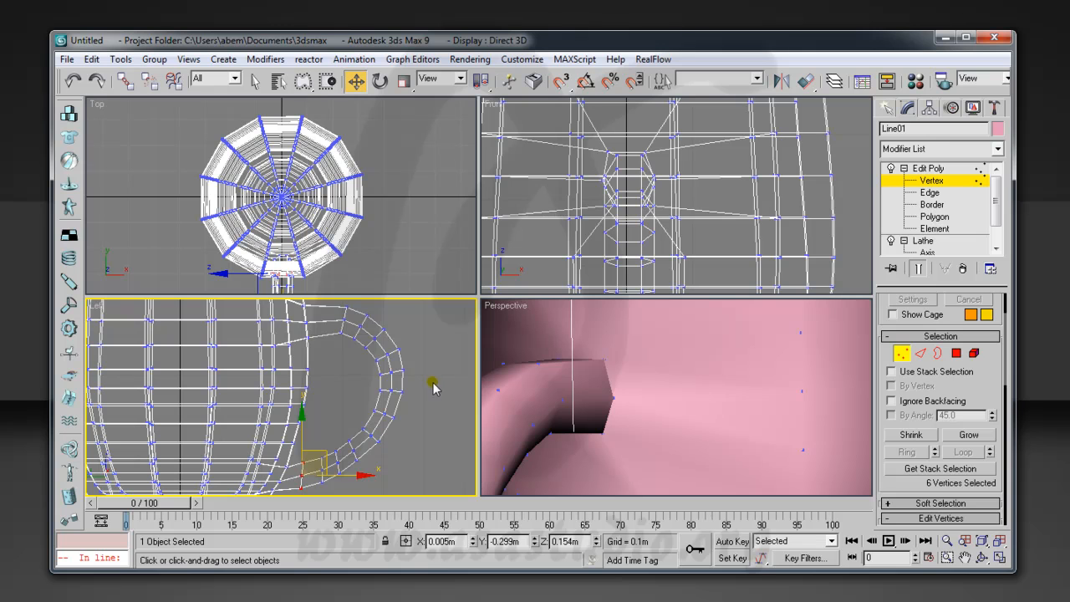
Shift the vertex ring near the handle's upper joint toward the cup, and leave vertex editing
mouse_move(338, 344)
left_mouse_down()
mouse_move(344, 301)
mouse_move(332, 358)
left_mouse_up()
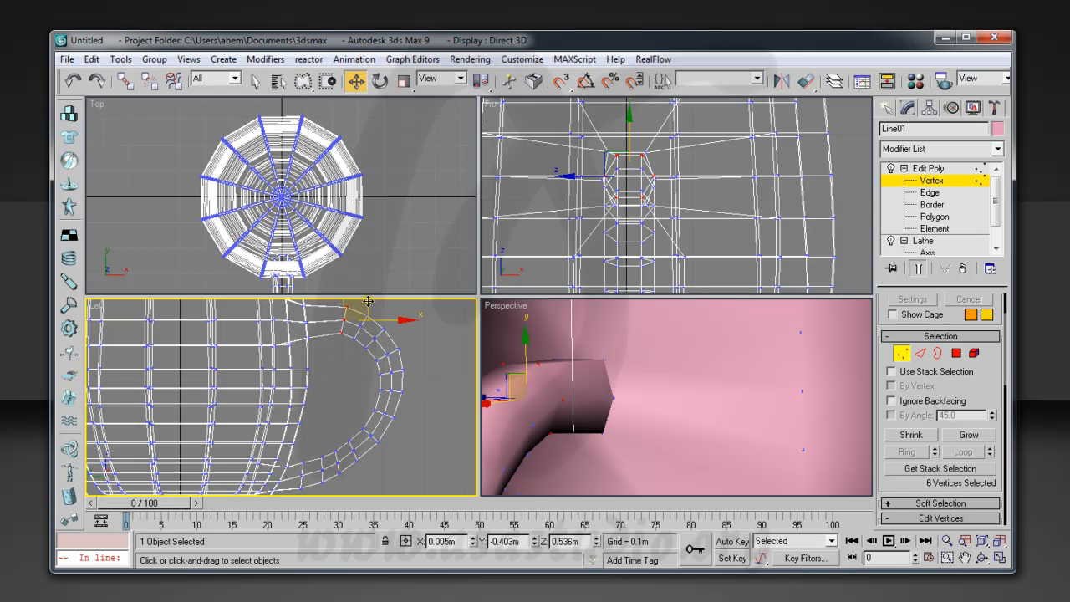
left_click_drag(368, 301, 352, 299)
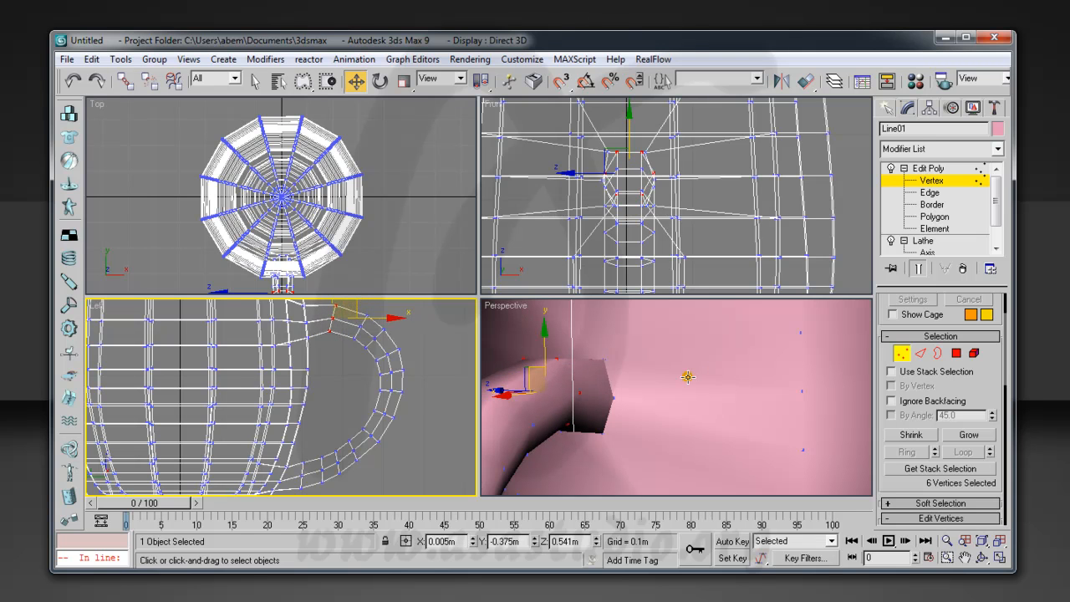
left_click(902, 353)
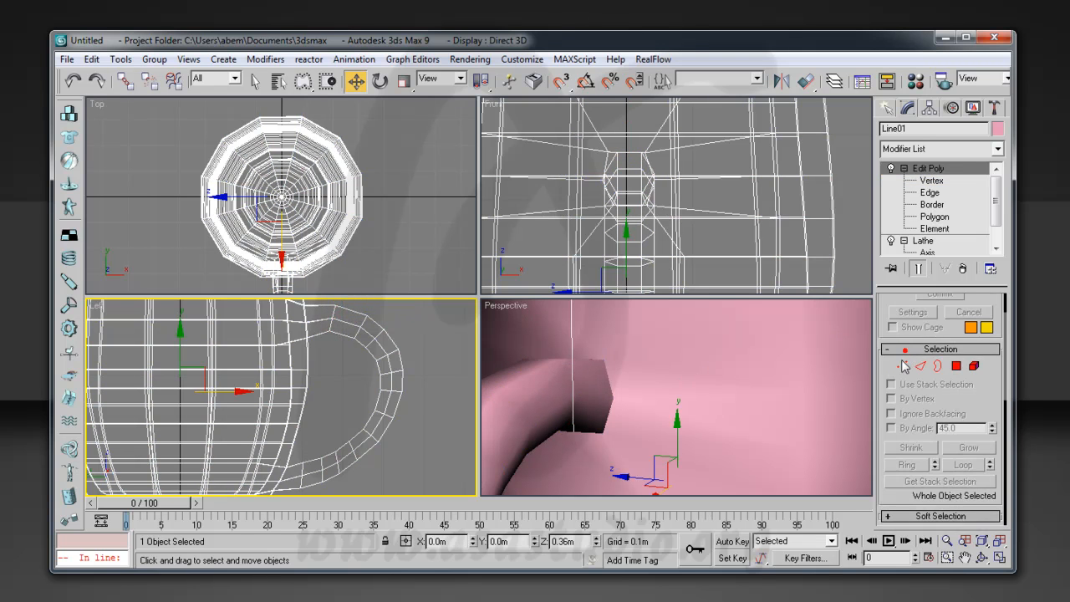
Apply a TurboSmooth modifier to the cup and check the smoothed body and handle from several angles
left_click(997, 541)
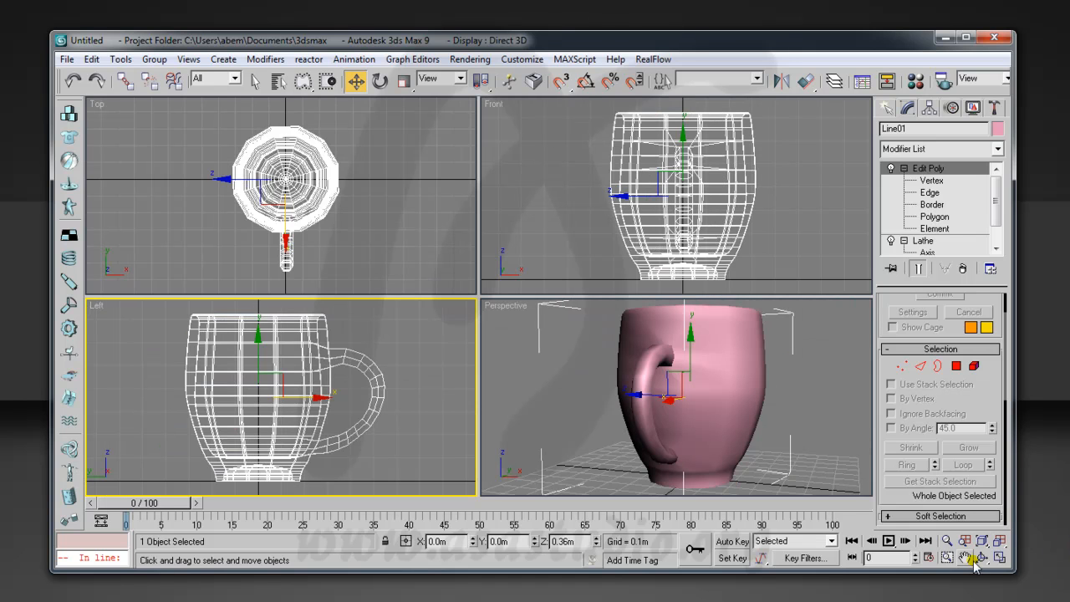
left_click(923, 149)
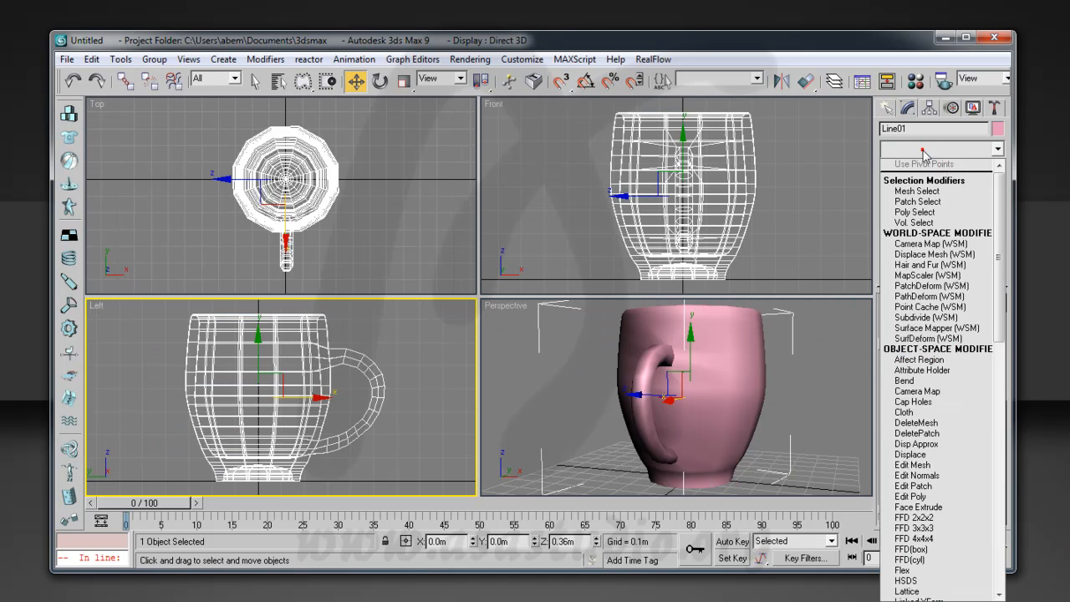
left_click_drag(1000, 257, 1012, 483)
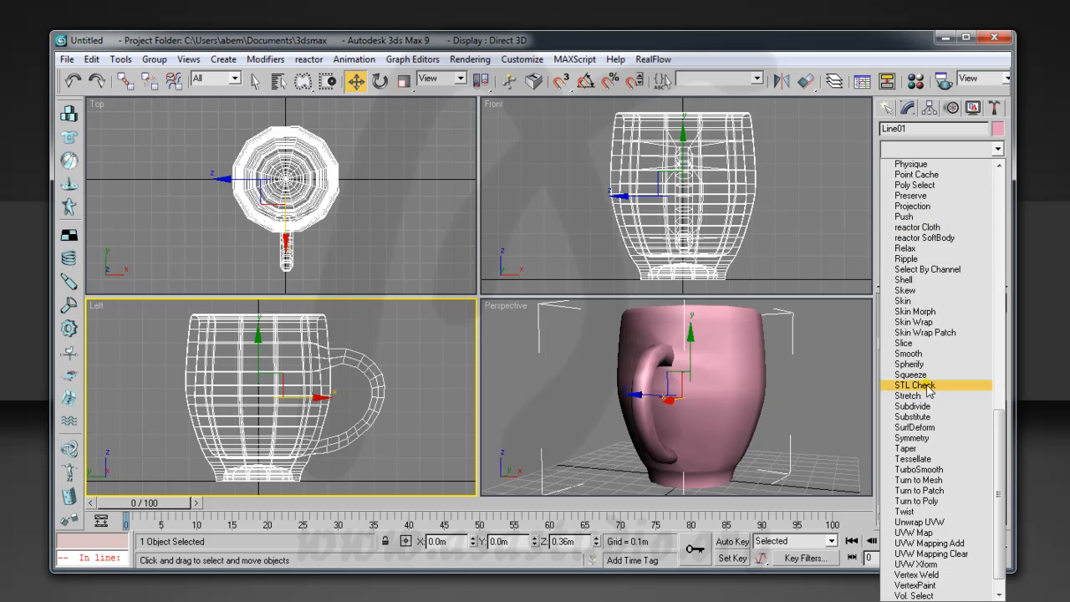
left_click(921, 471)
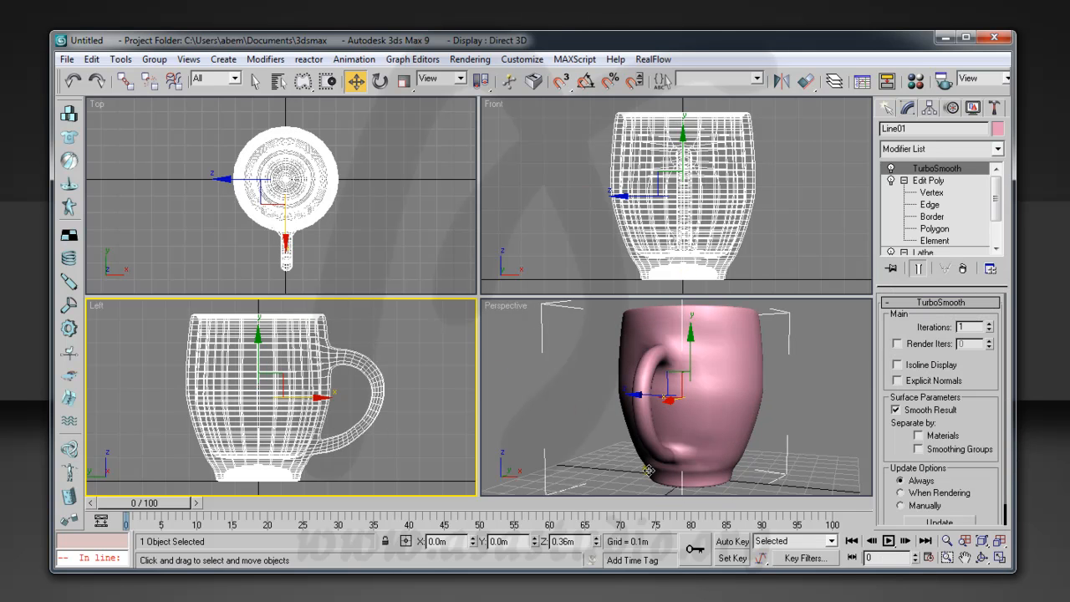
left_click(981, 558)
left_click_drag(761, 418, 635, 408)
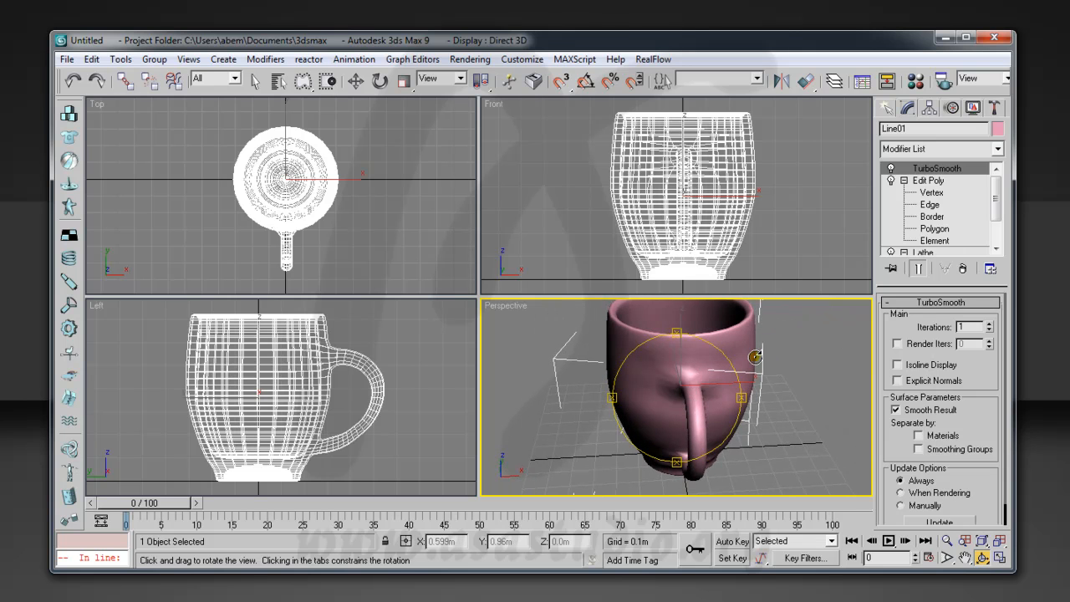
left_click_drag(693, 383, 844, 378)
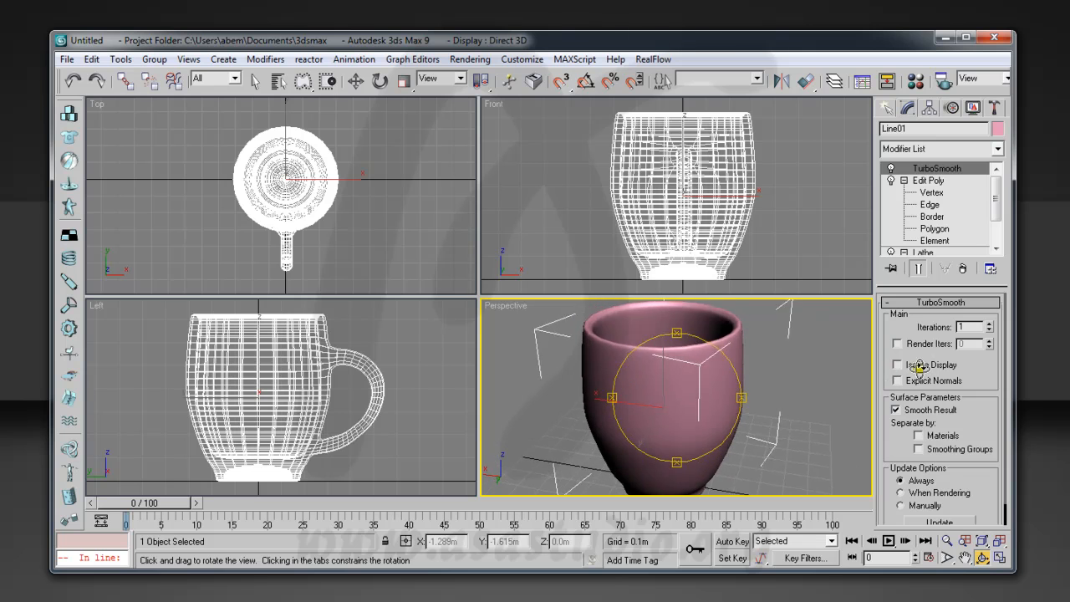
left_click_drag(918, 366, 823, 356)
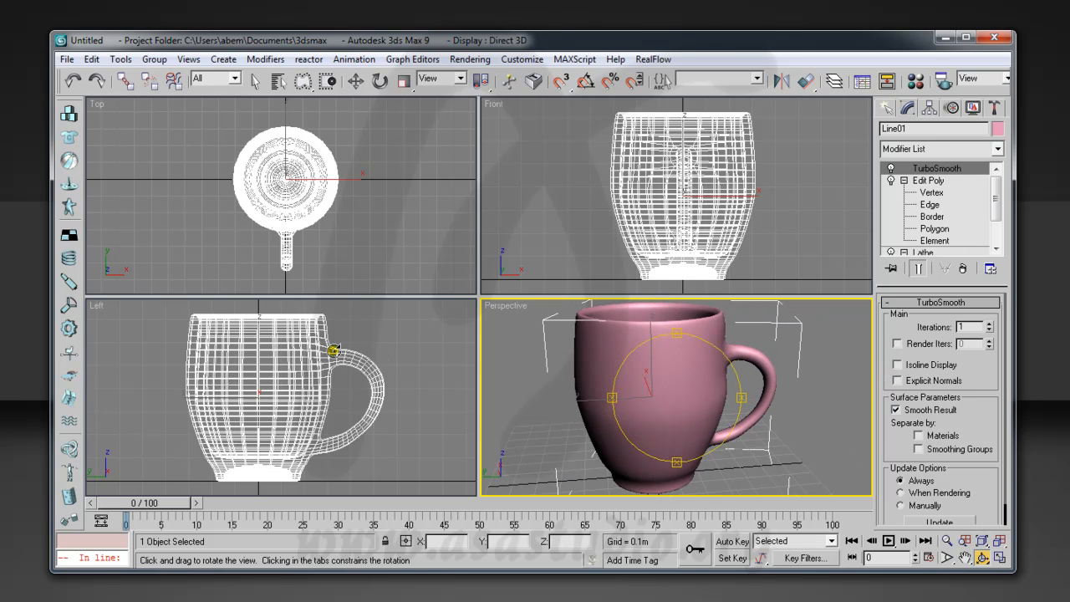